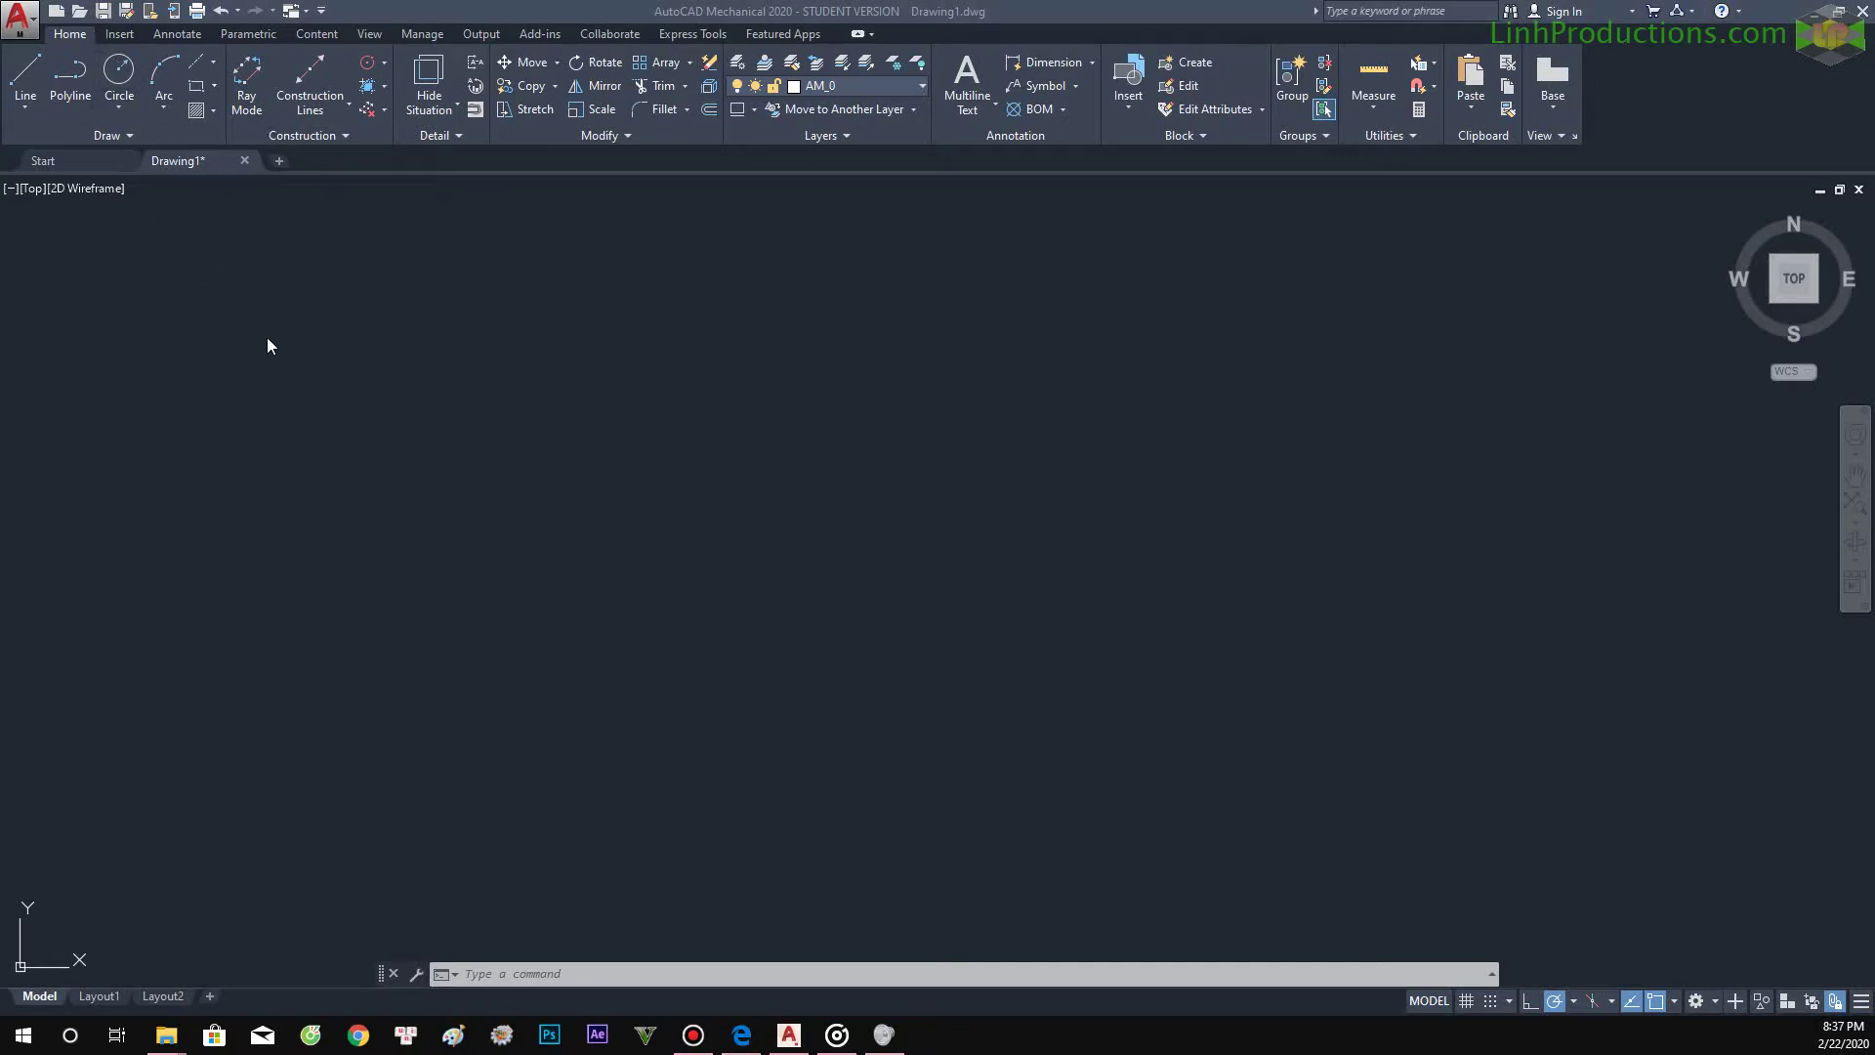
# Open the acad.pgp command alias file in Notepad from Manage > Edit Aliases.
pyautogui.click(412, 35)
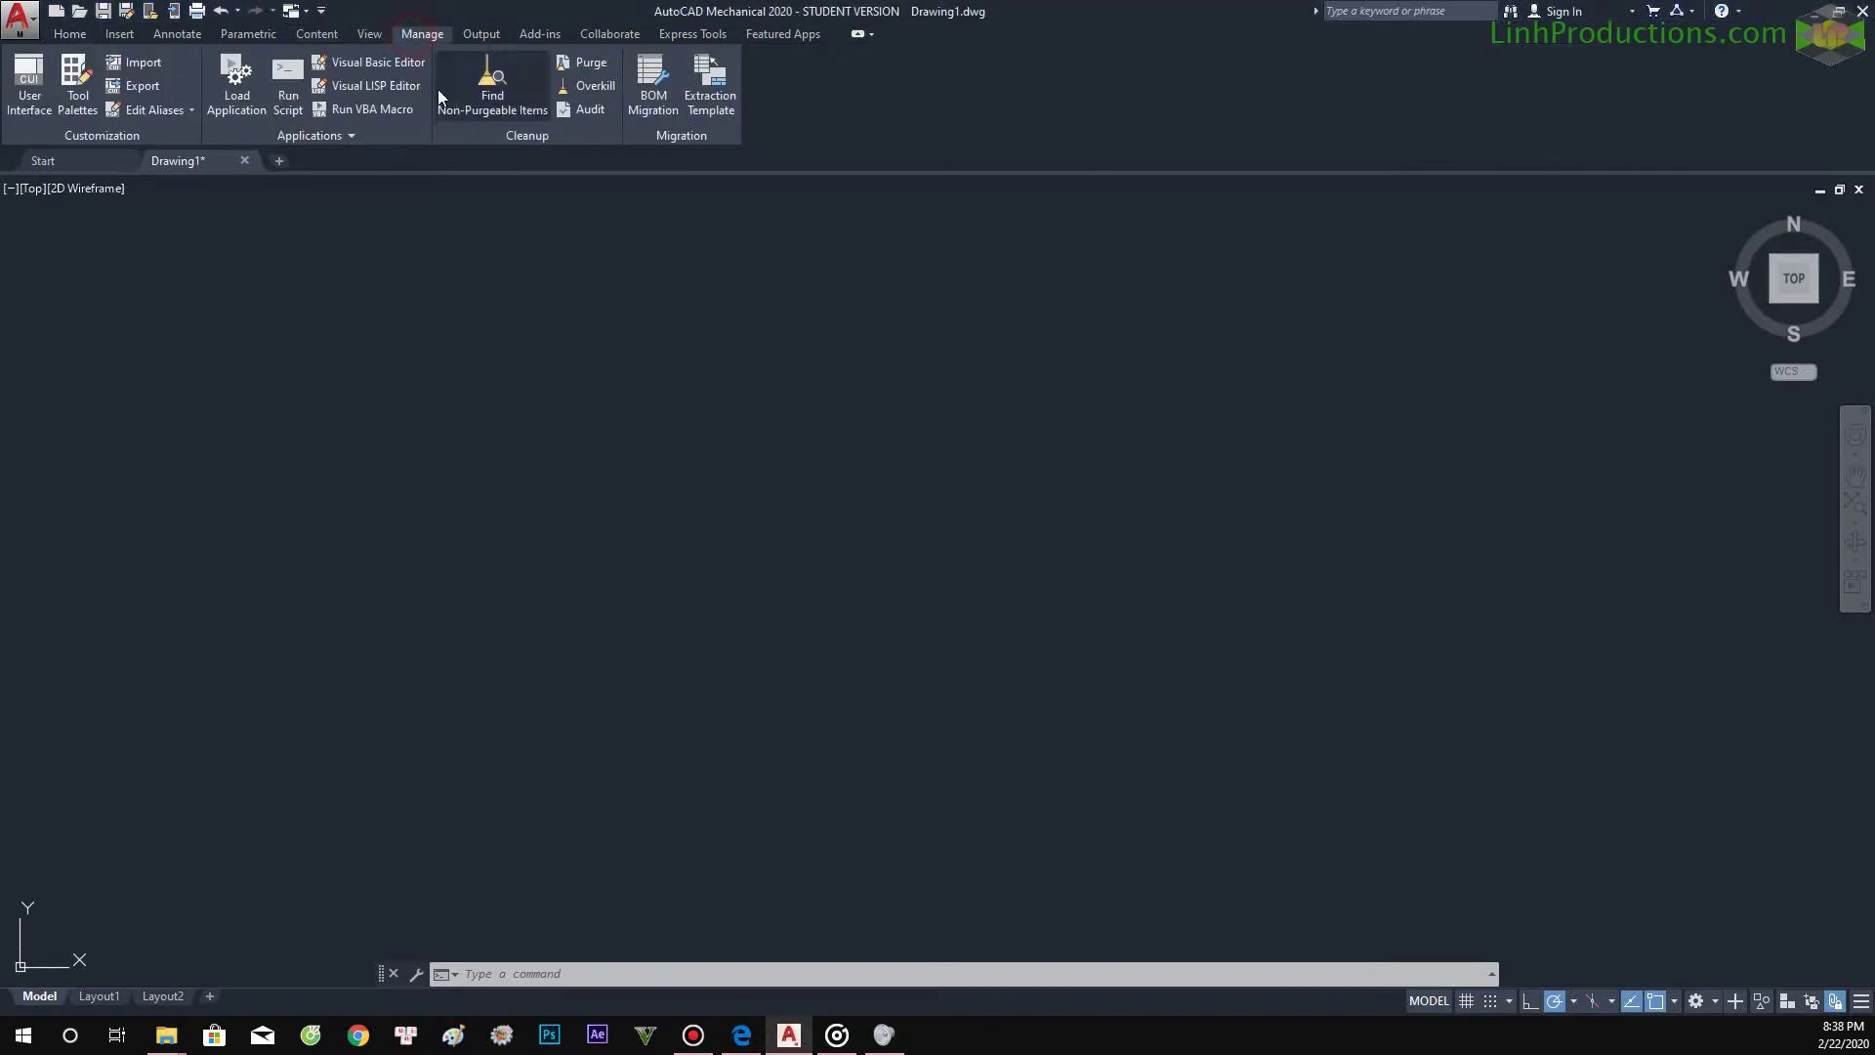
pyautogui.click(181, 111)
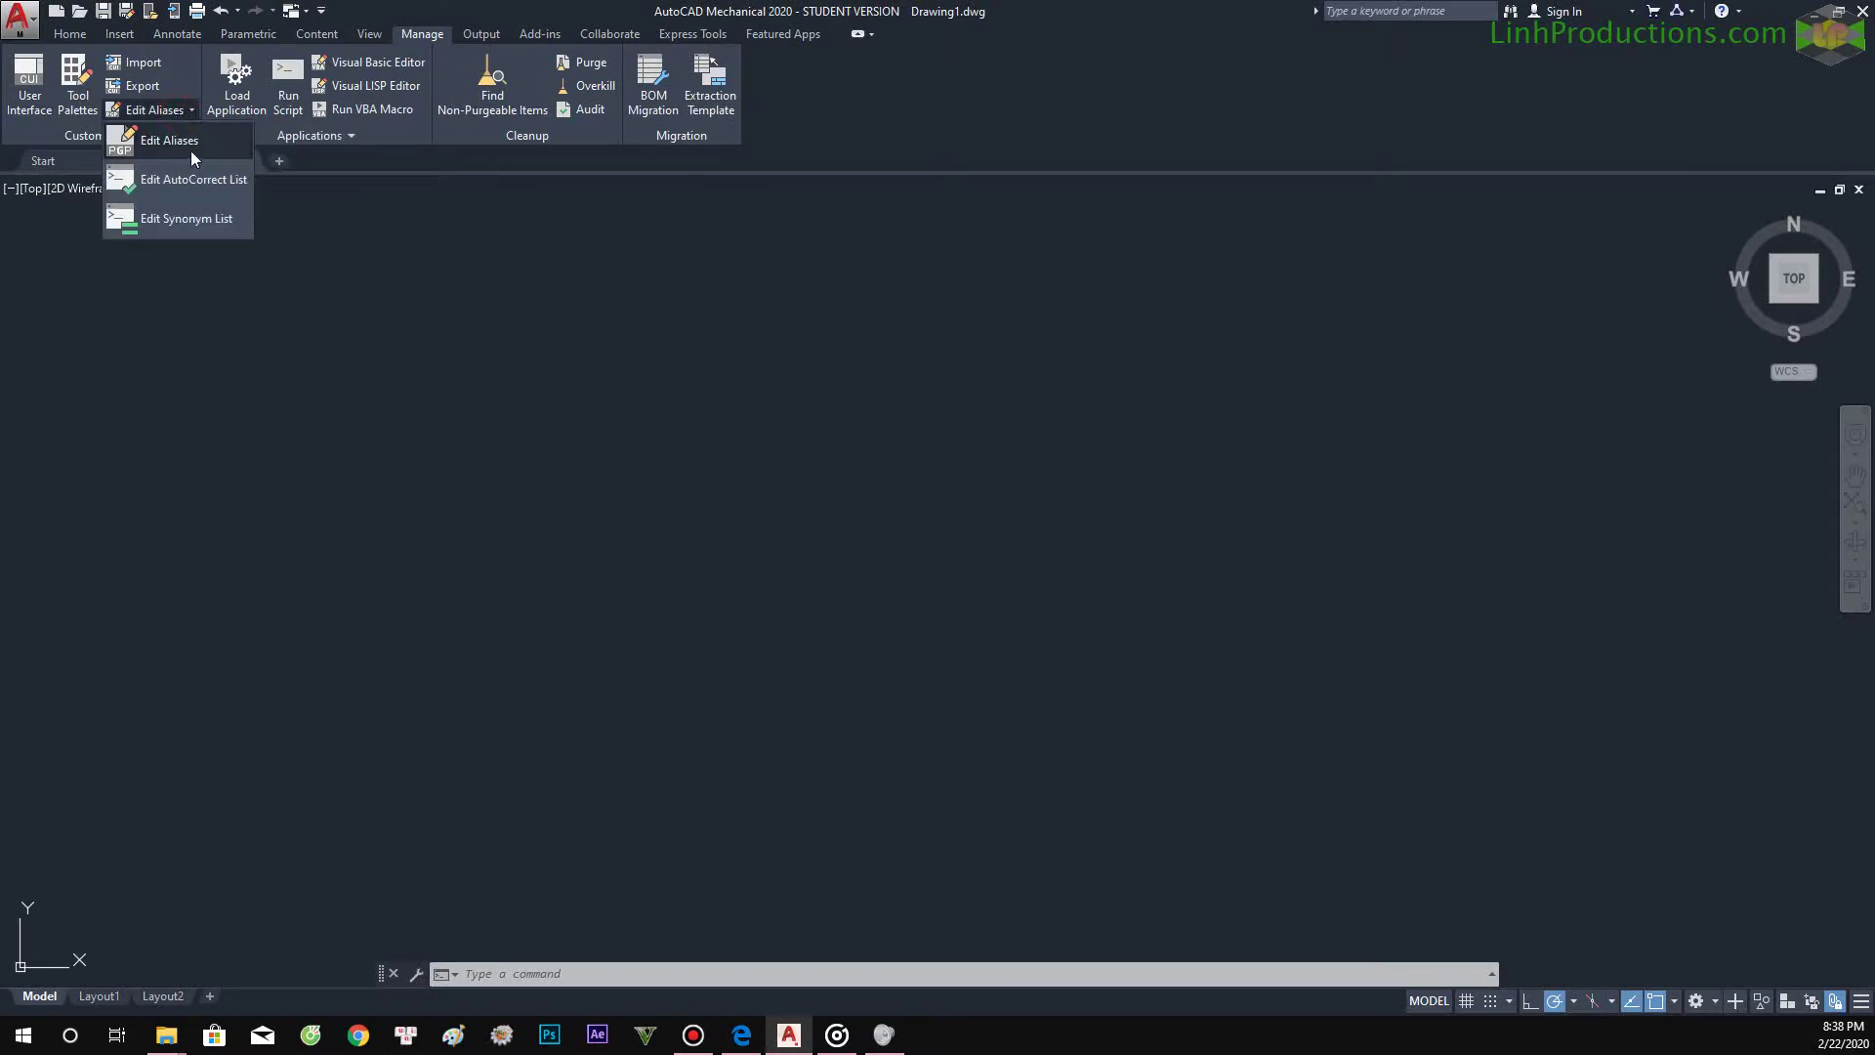
pyautogui.click(186, 145)
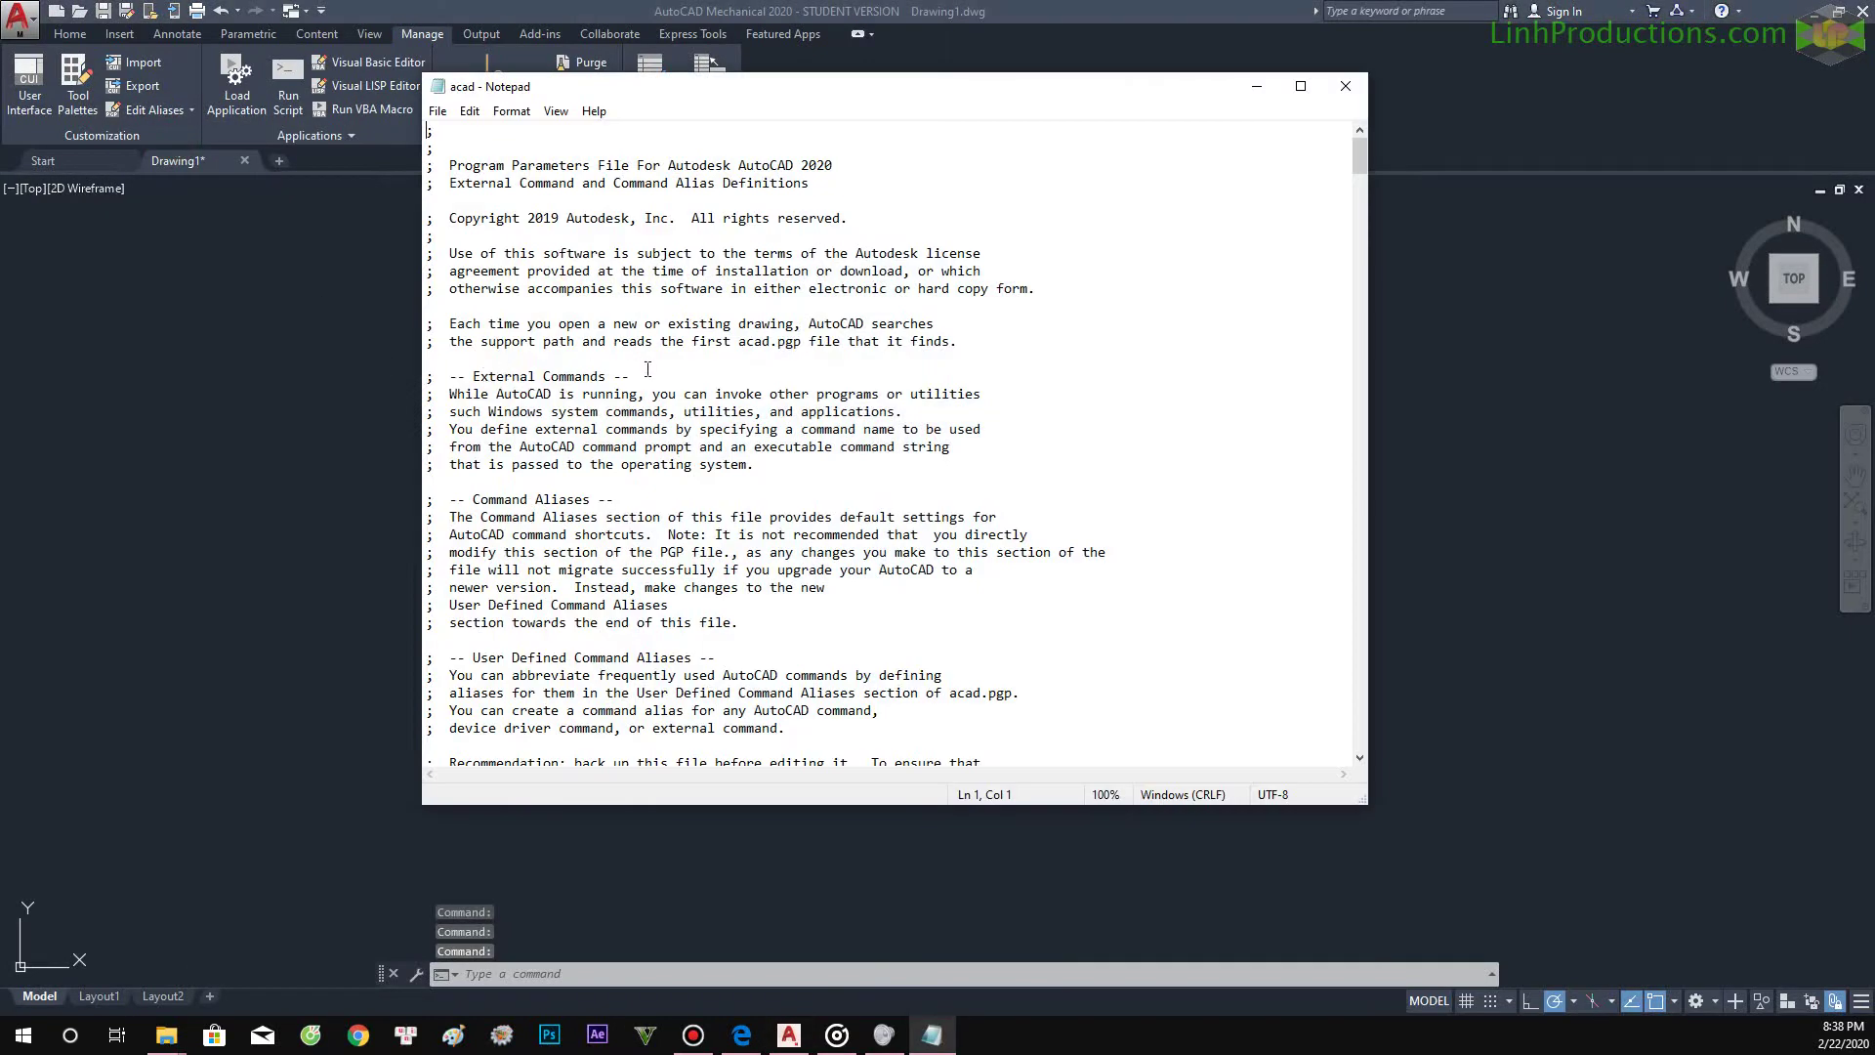
# Search acad.pgp for 'Line' until the L, *LINE alias is found.
pyautogui.scroll(-3, 647, 369)
pyautogui.scroll(-4, 659, 386)
pyautogui.scroll(-5, 673, 410)
pyautogui.scroll(-5, 695, 436)
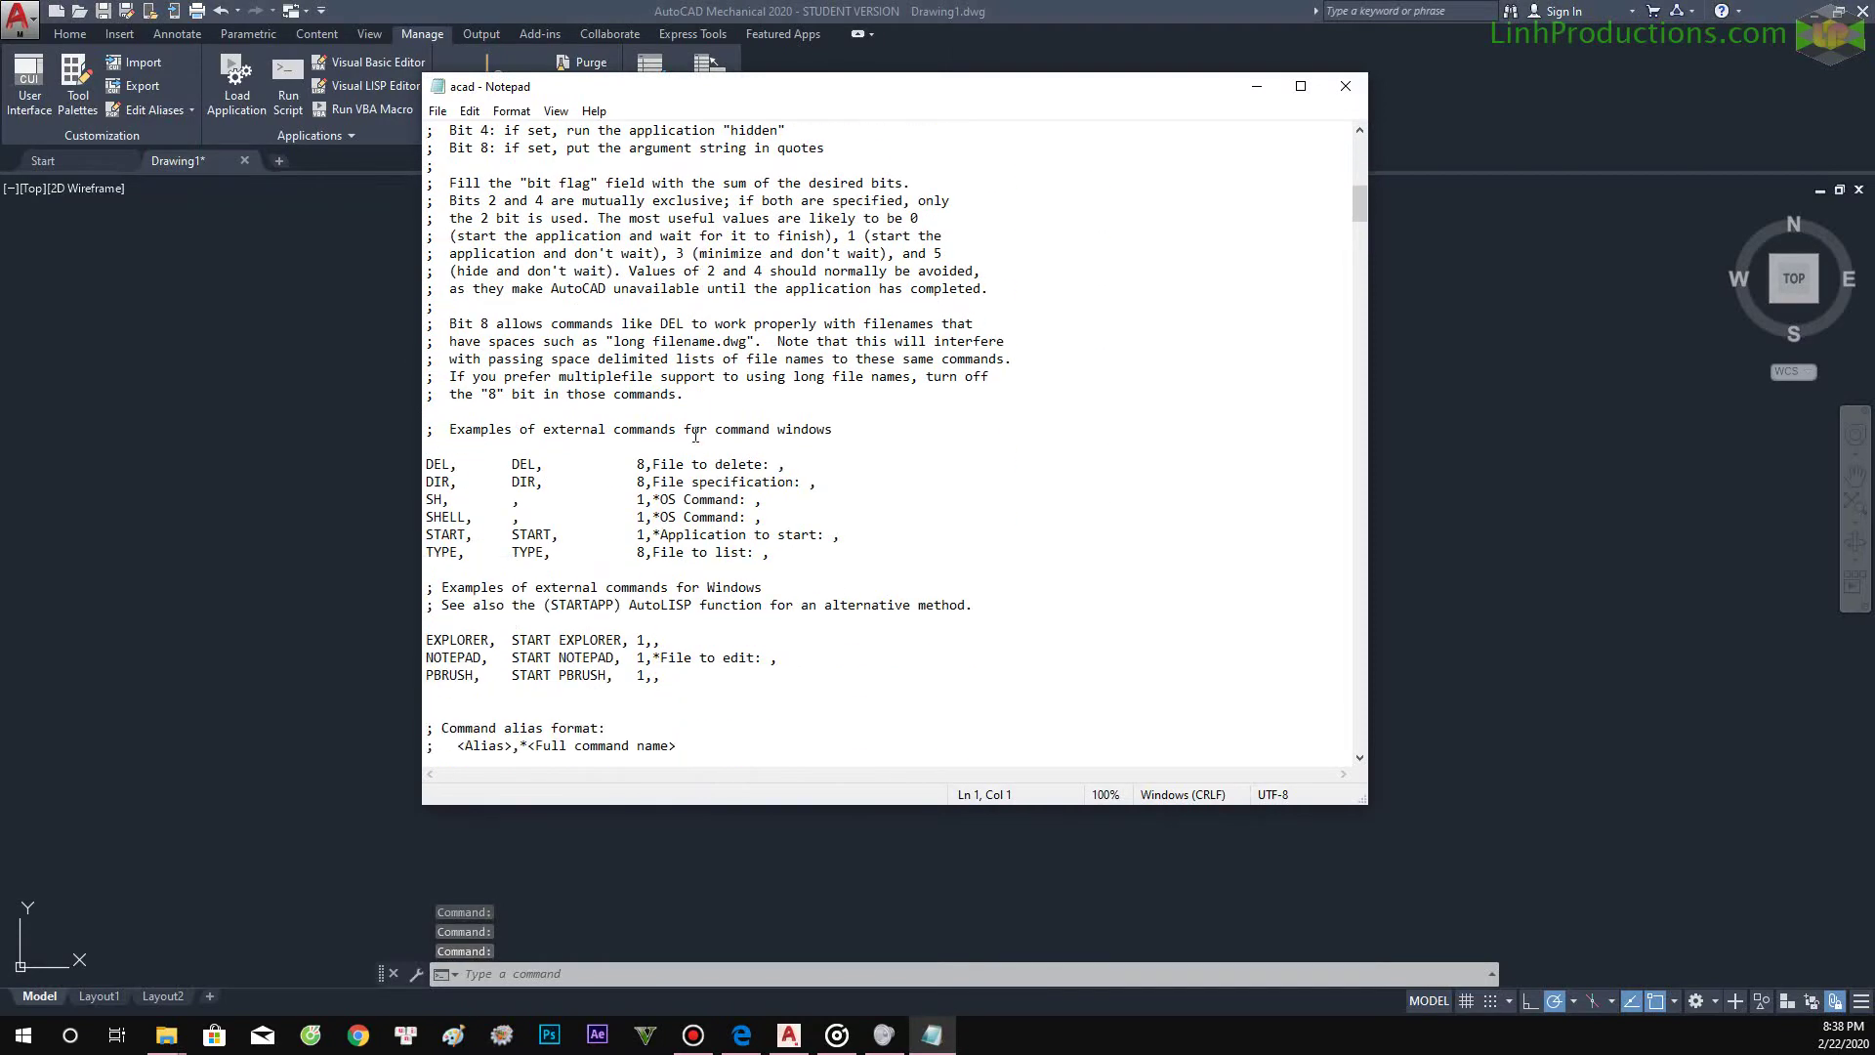
pyautogui.scroll(-3, 696, 436)
pyautogui.scroll(-3, 693, 436)
pyautogui.scroll(-4, 692, 437)
pyautogui.scroll(-5, 689, 436)
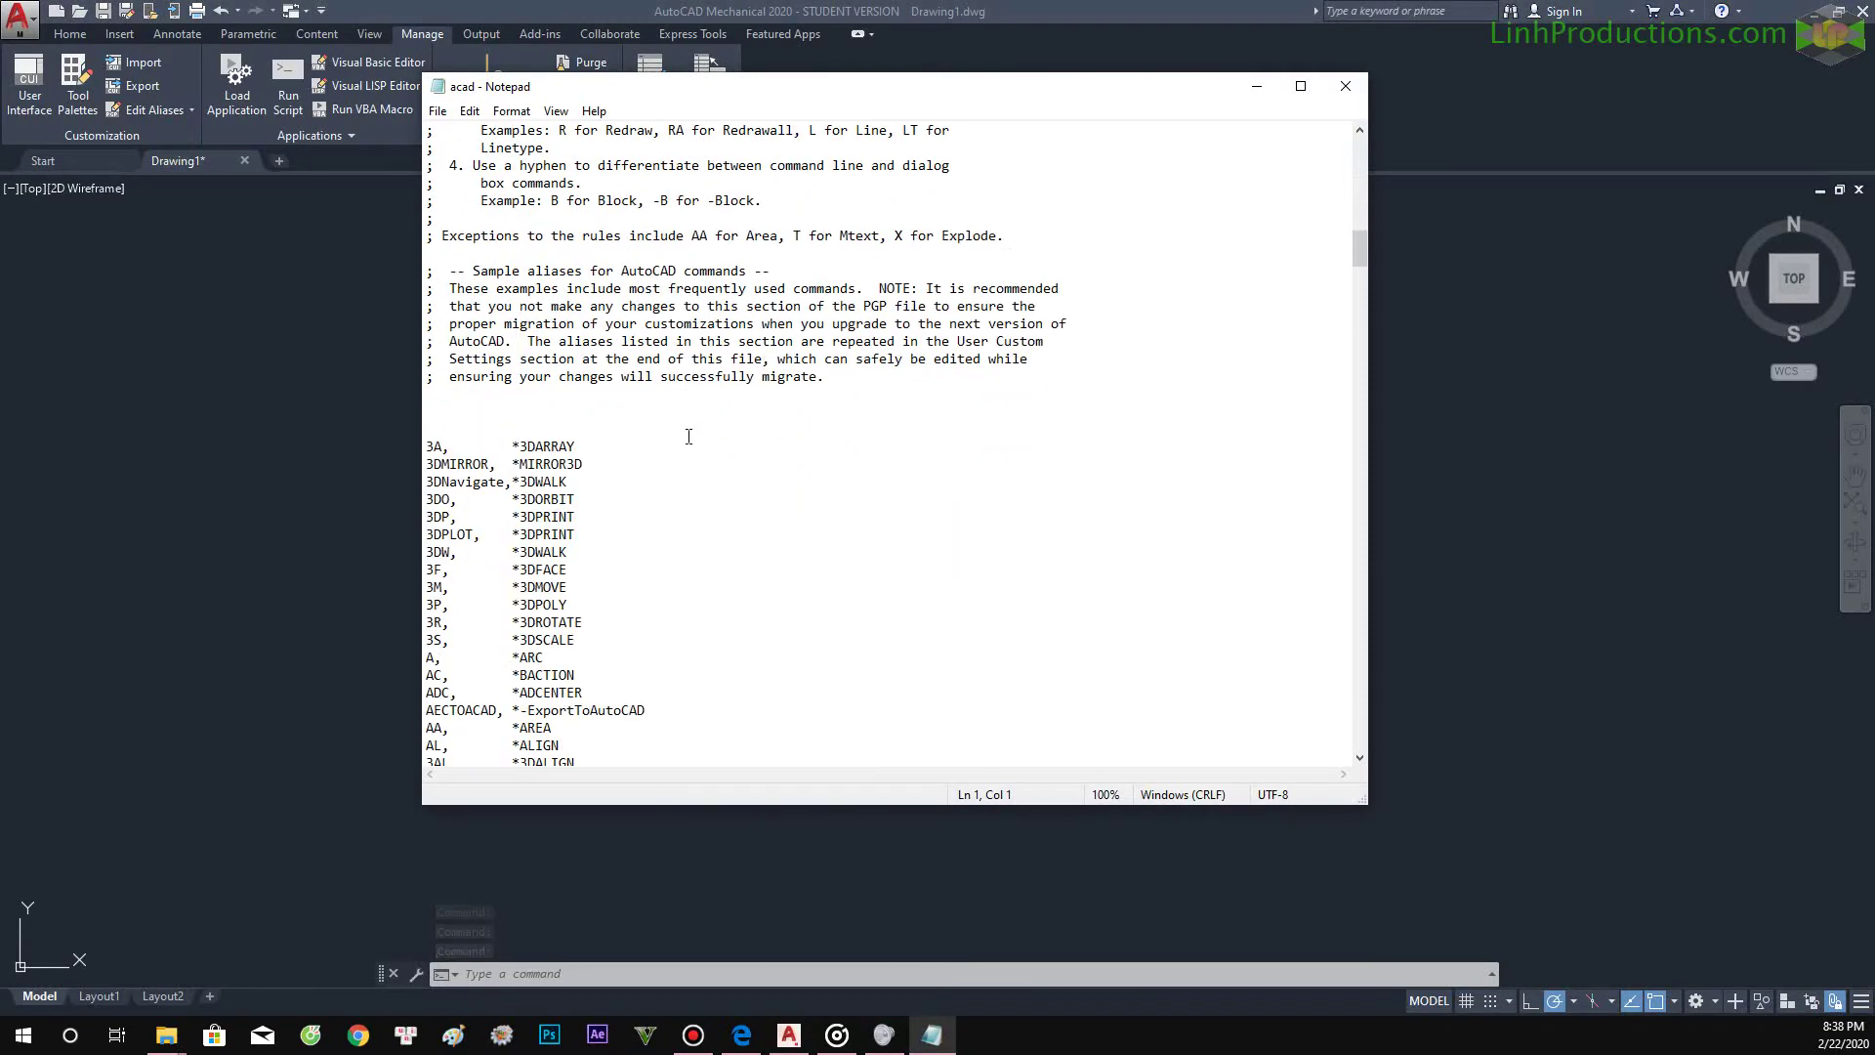
pyautogui.scroll(-5, 688, 436)
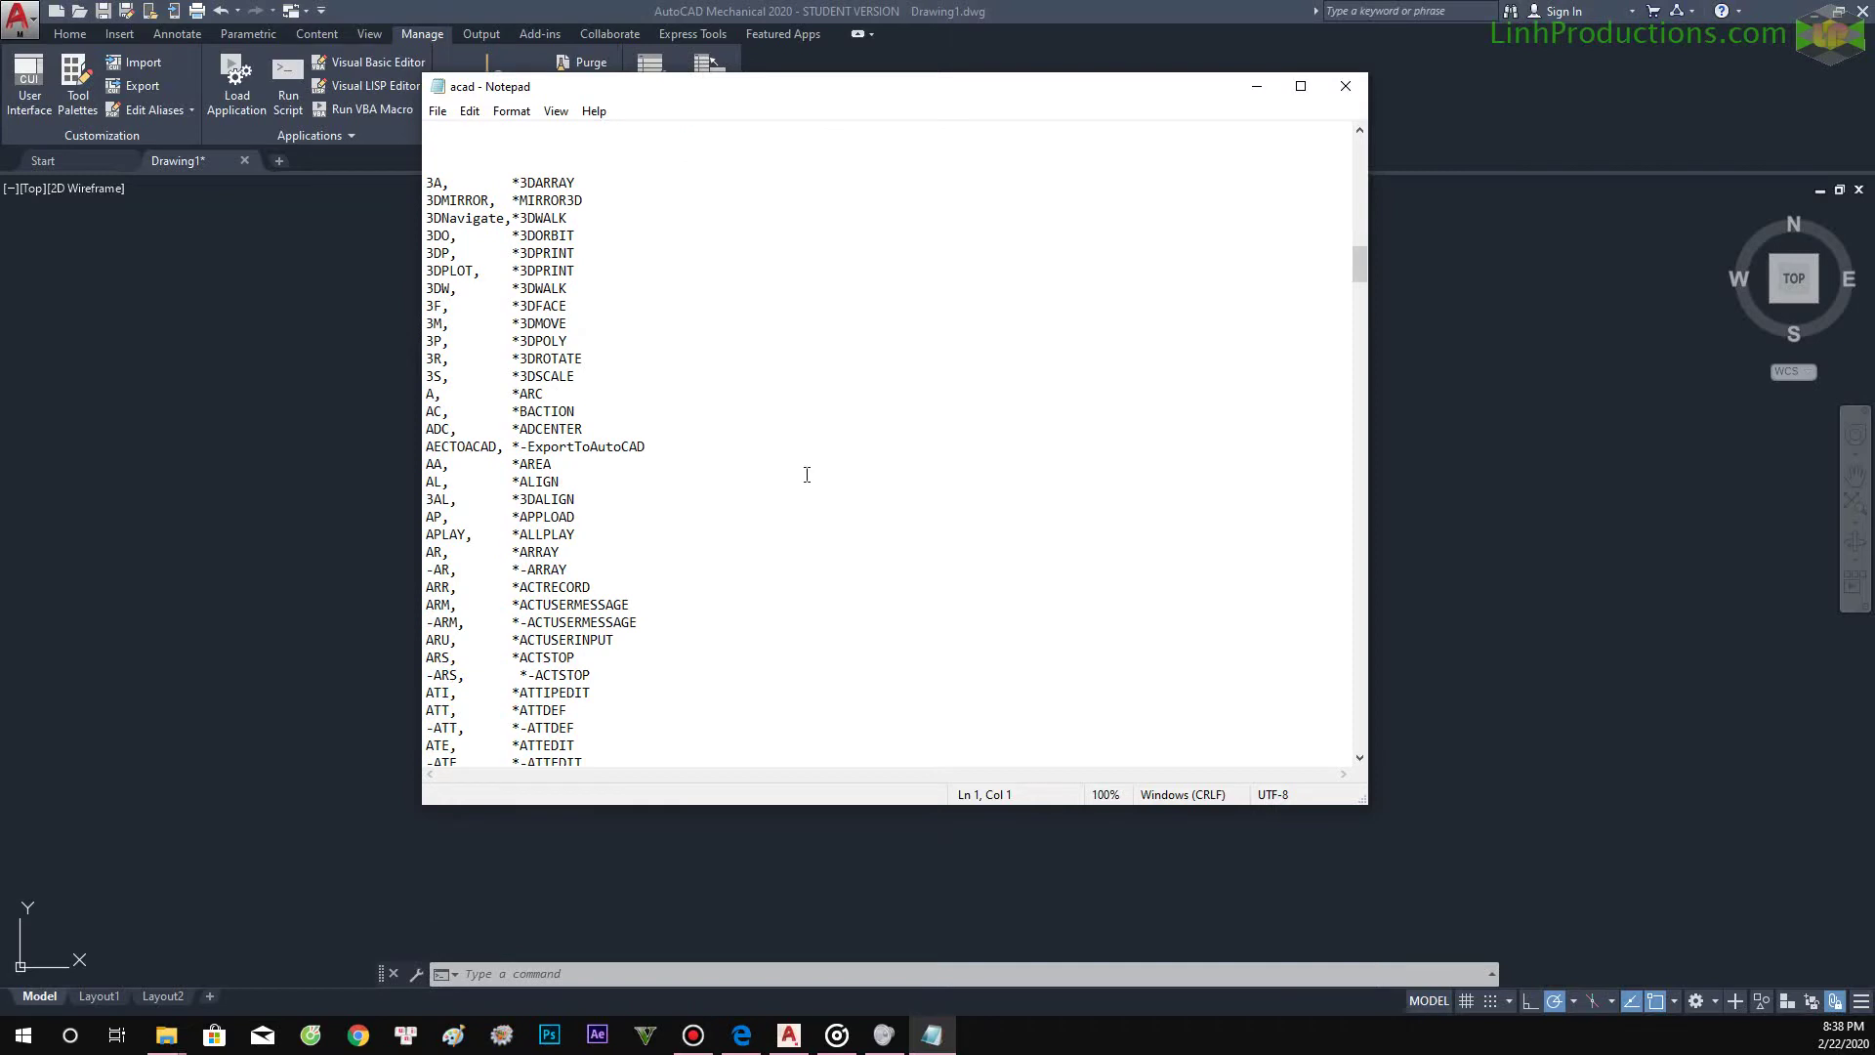
pyautogui.hotkey('ctrl', 'f')
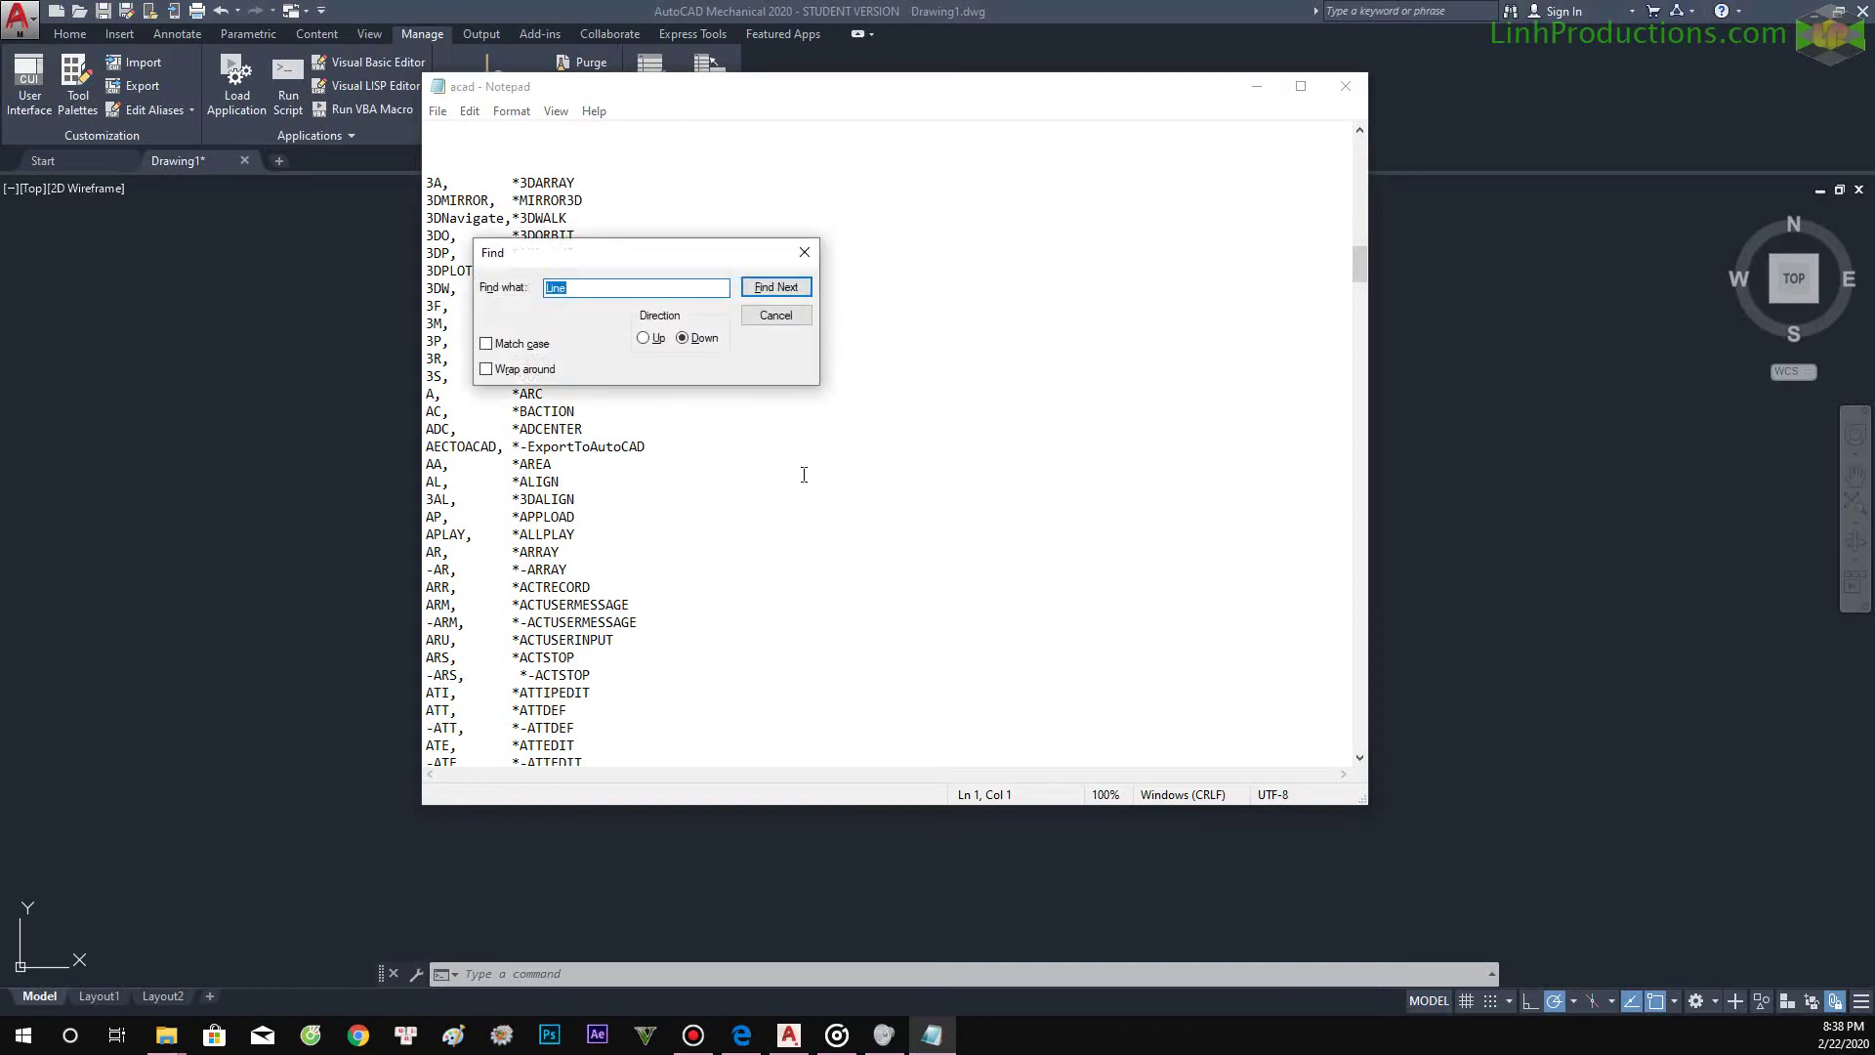
pyautogui.press('Return')
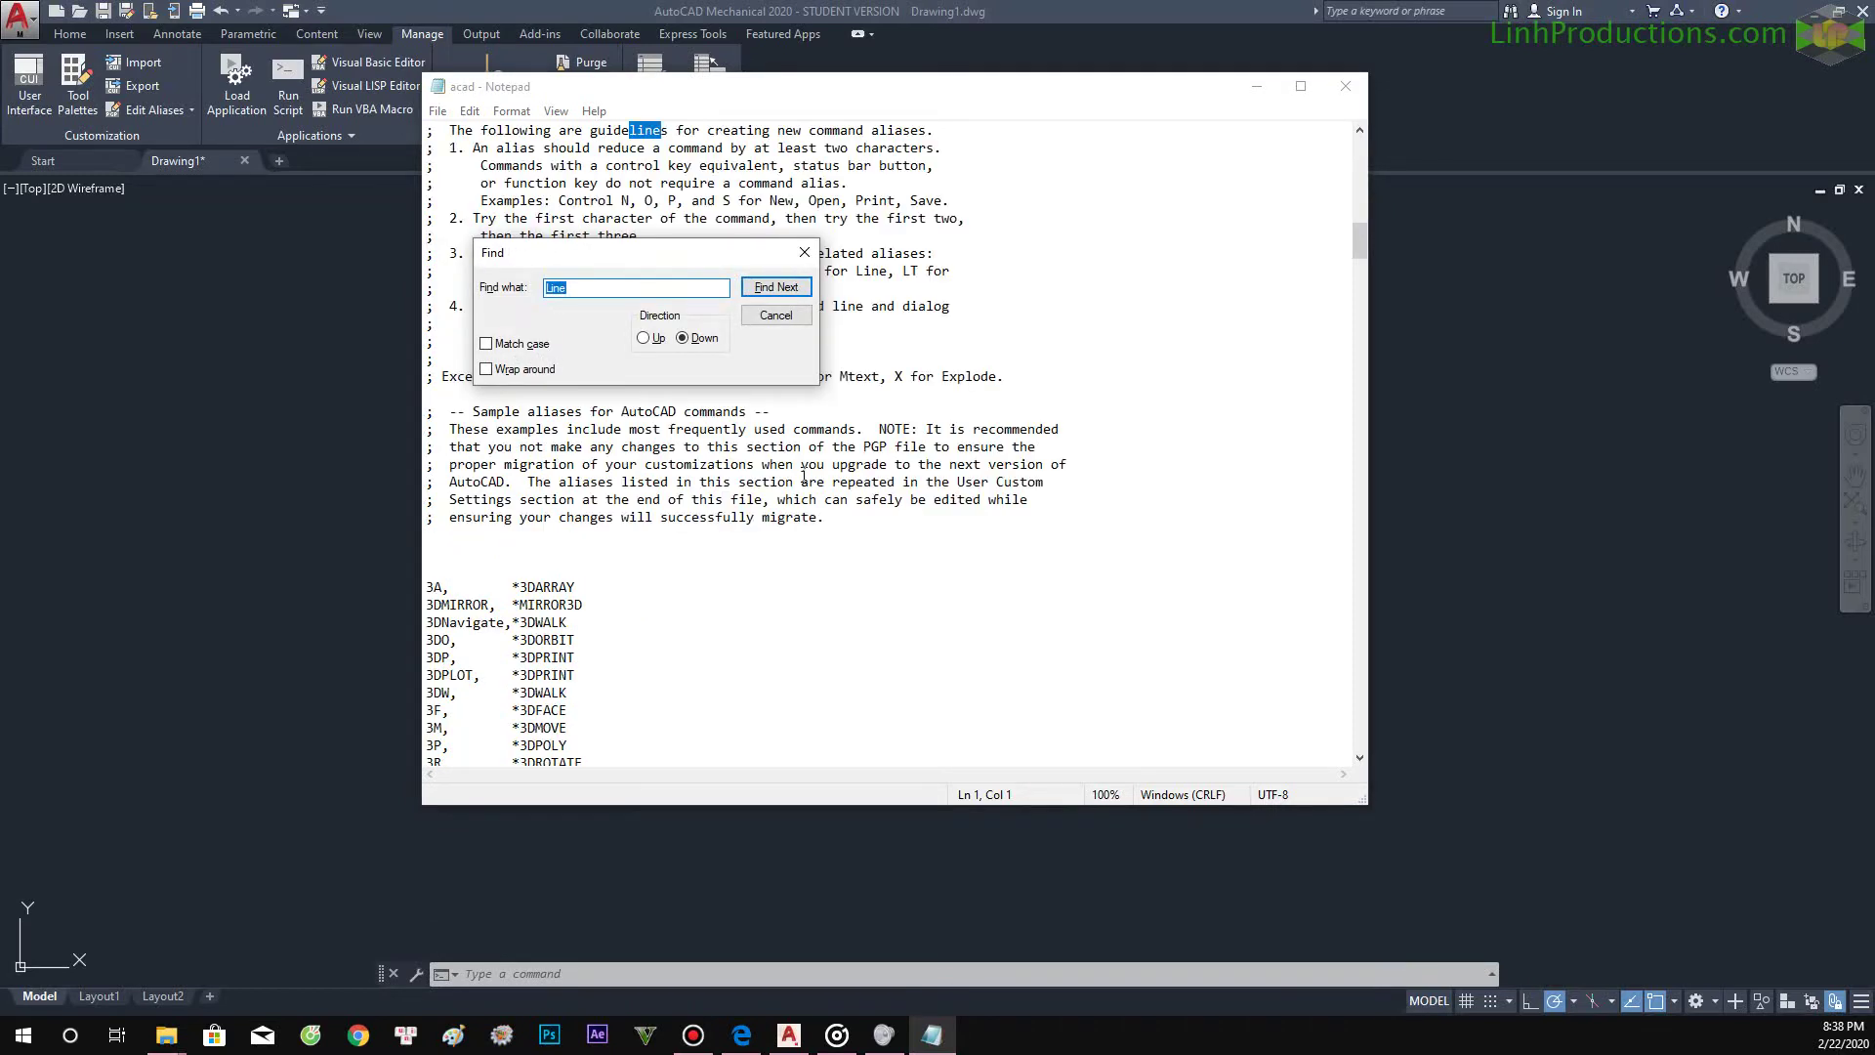
pyautogui.press('Return')
pyautogui.press('Return')
pyautogui.press('Return')
pyautogui.press('Return')
pyautogui.press('Return')
pyautogui.press('Return')
pyautogui.press('Return')
pyautogui.press('Return')
# Select the L, *LINE alias line, then close Notepad to return to AutoCAD.
pyautogui.scroll(-3, 785, 468)
pyautogui.scroll(-1, 784, 468)
pyautogui.click(775, 315)
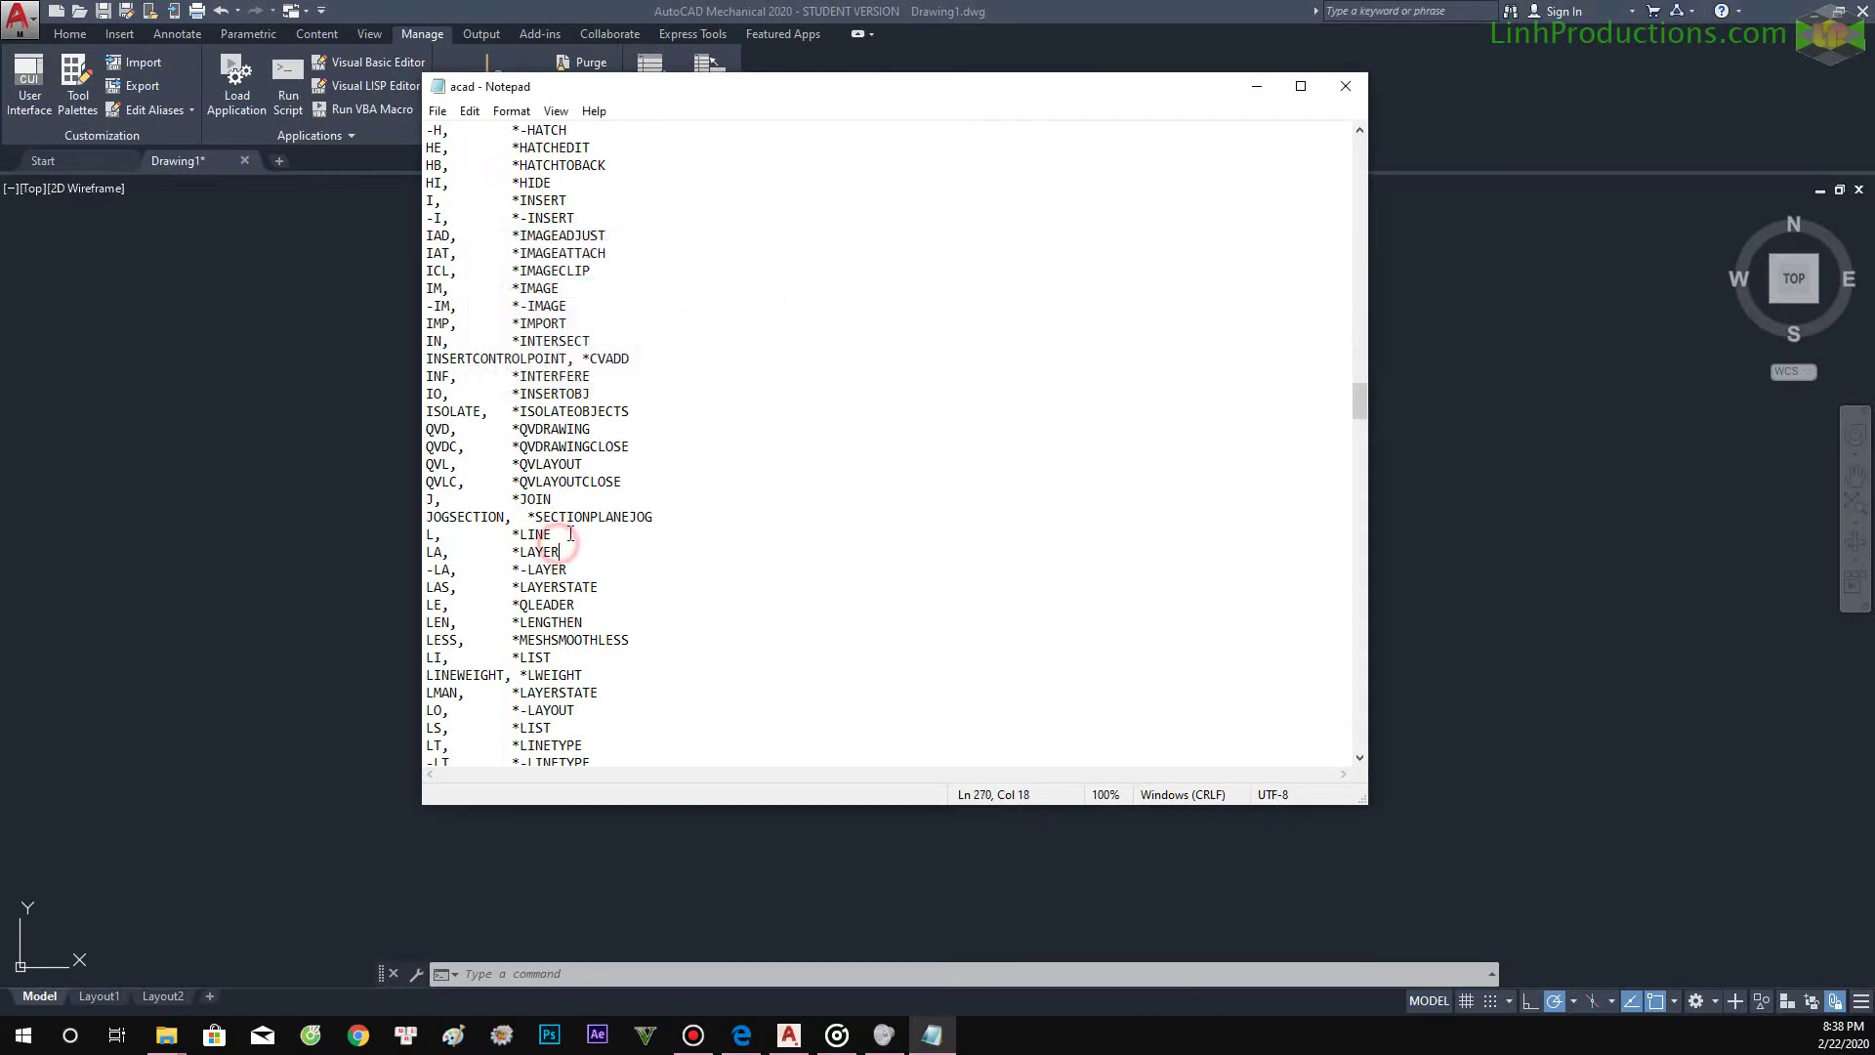
pyautogui.hotkey('shift', 'Home')
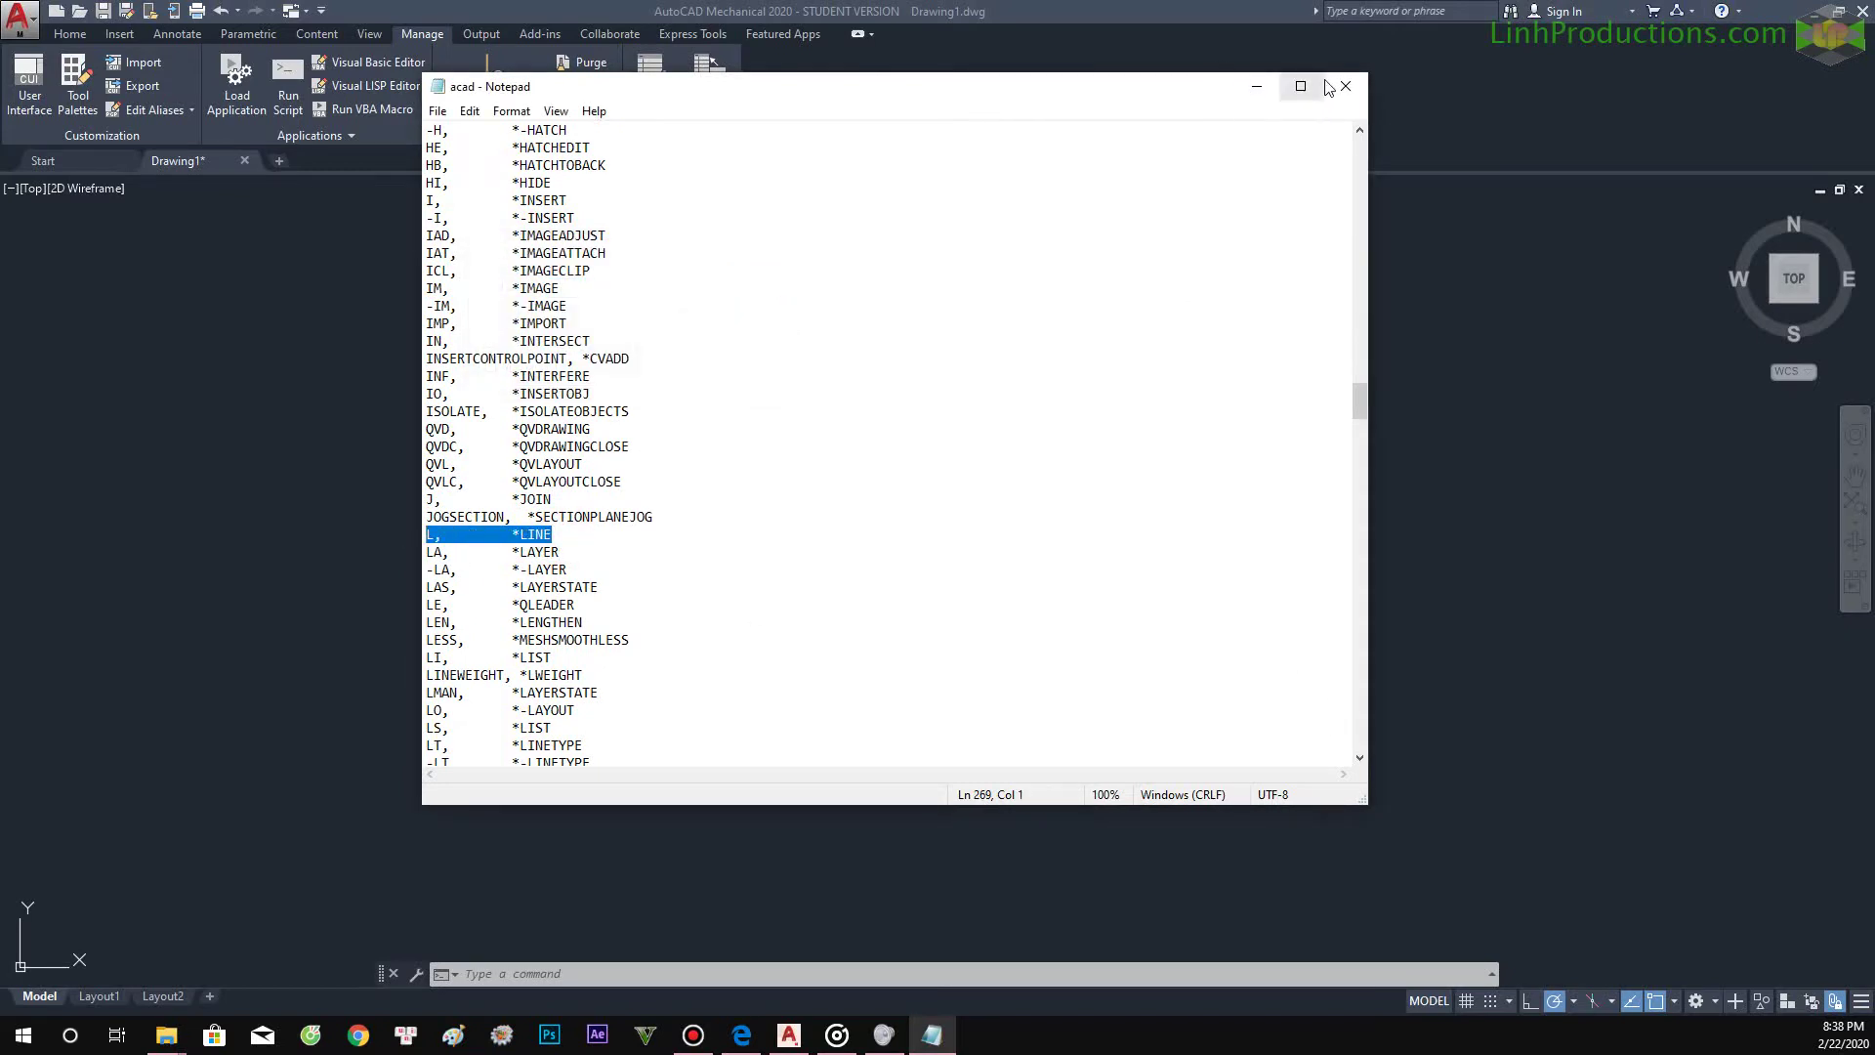
pyautogui.click(1345, 86)
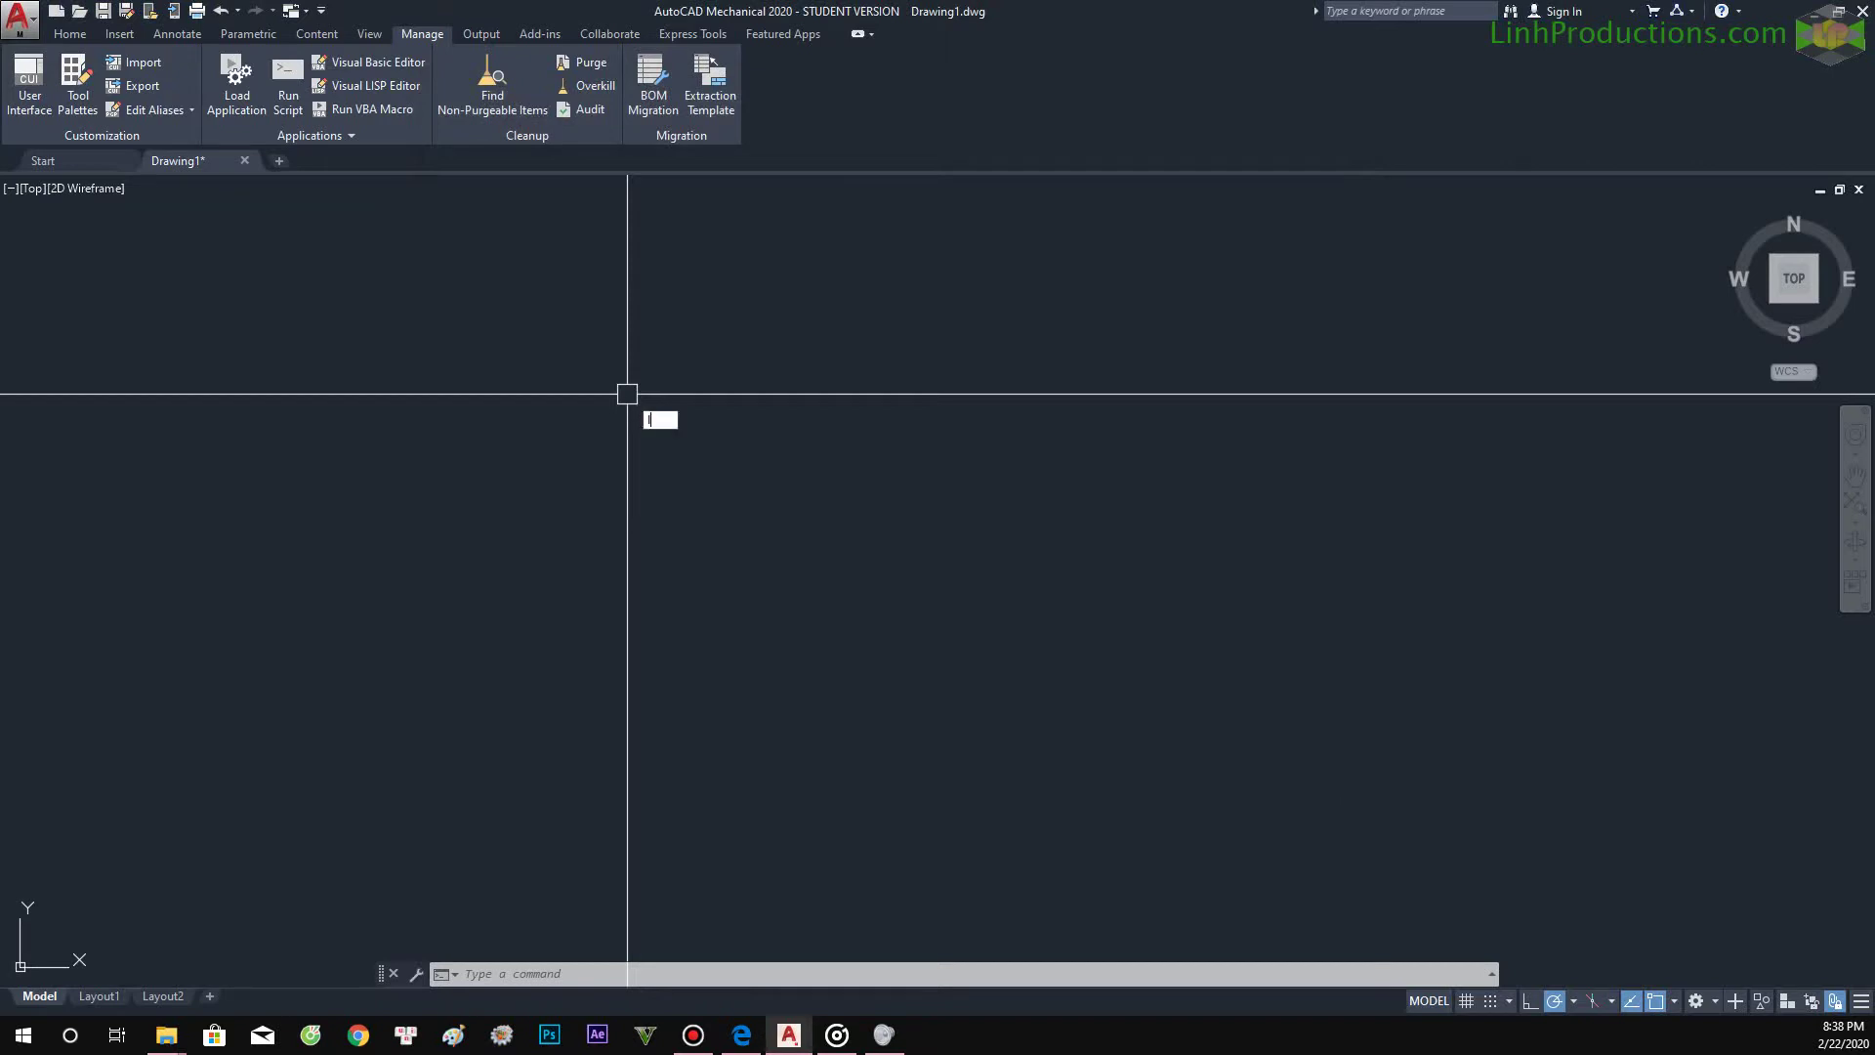
# Draw a connected three-segment line with the L alias, then open File Explorer at This PC.
pyautogui.write('l')
pyautogui.press('Return')
pyautogui.click(604, 405)
pyautogui.click(828, 404)
pyautogui.click(983, 314)
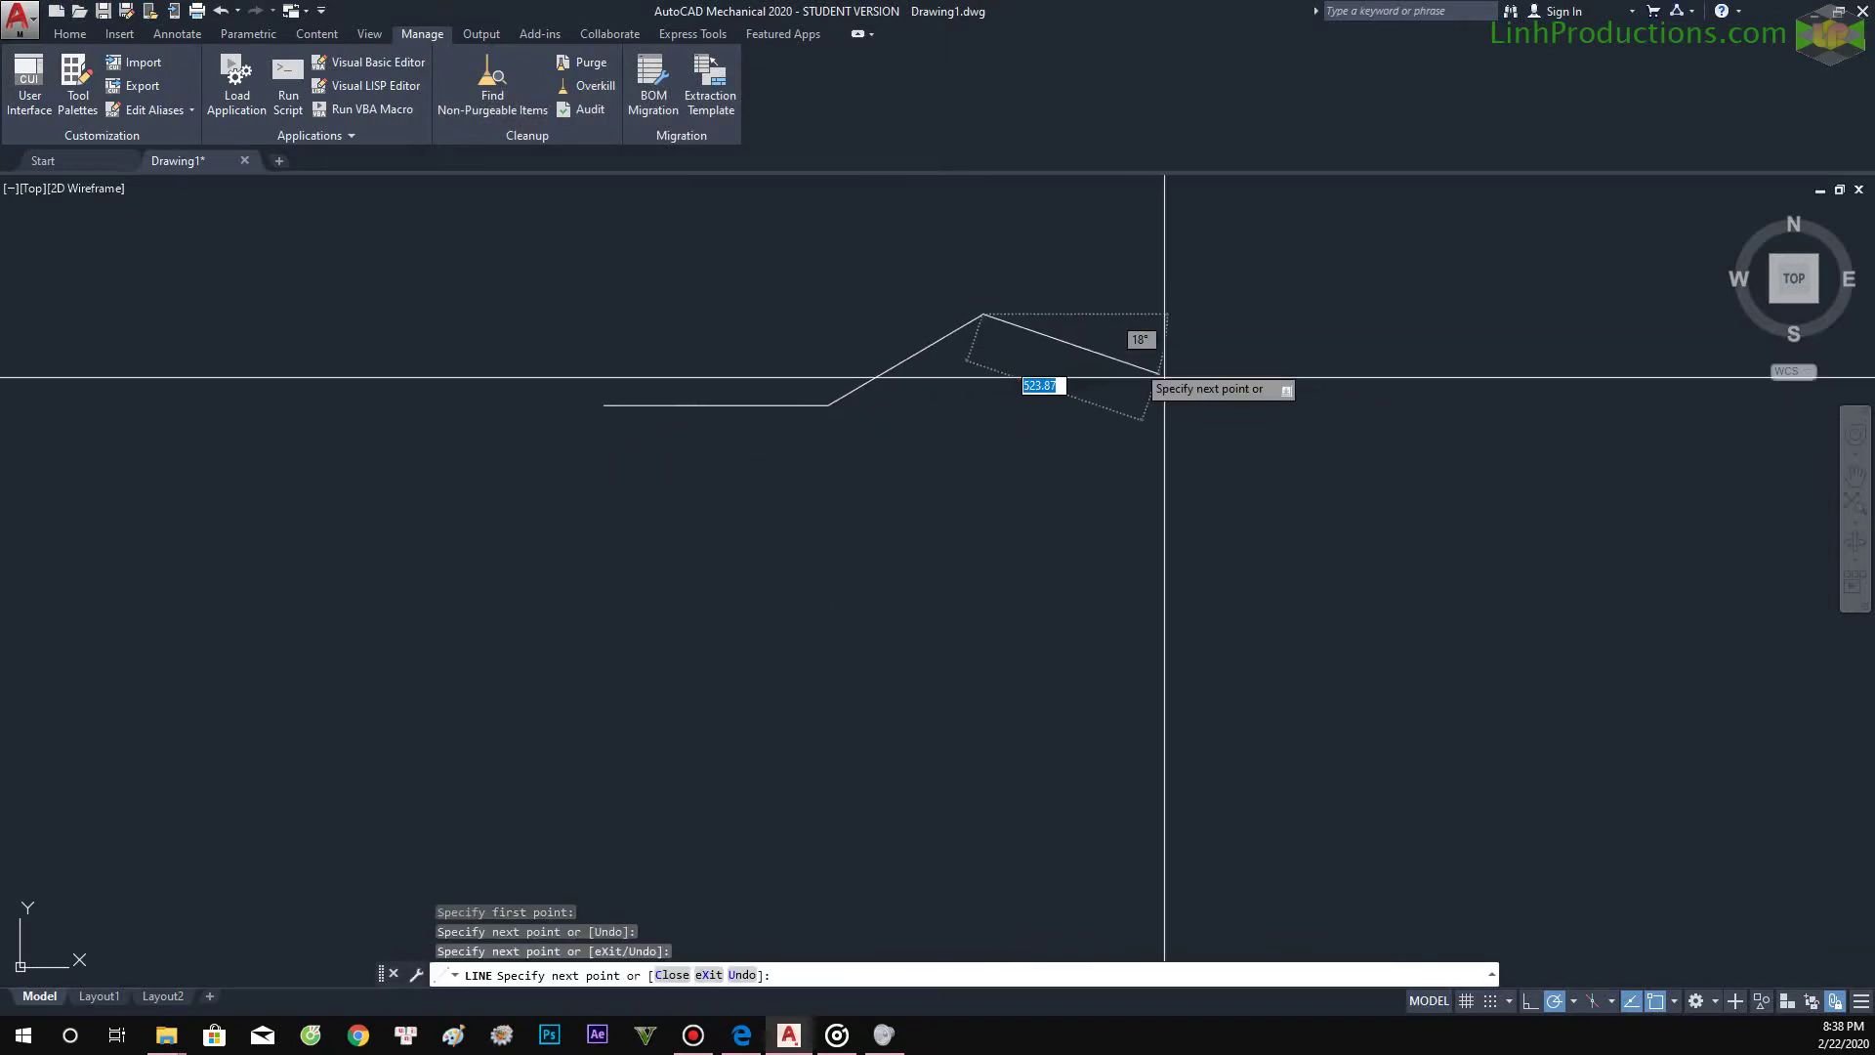
pyautogui.click(1171, 382)
pyautogui.press('Return')
pyautogui.scroll(-2, 938, 448)
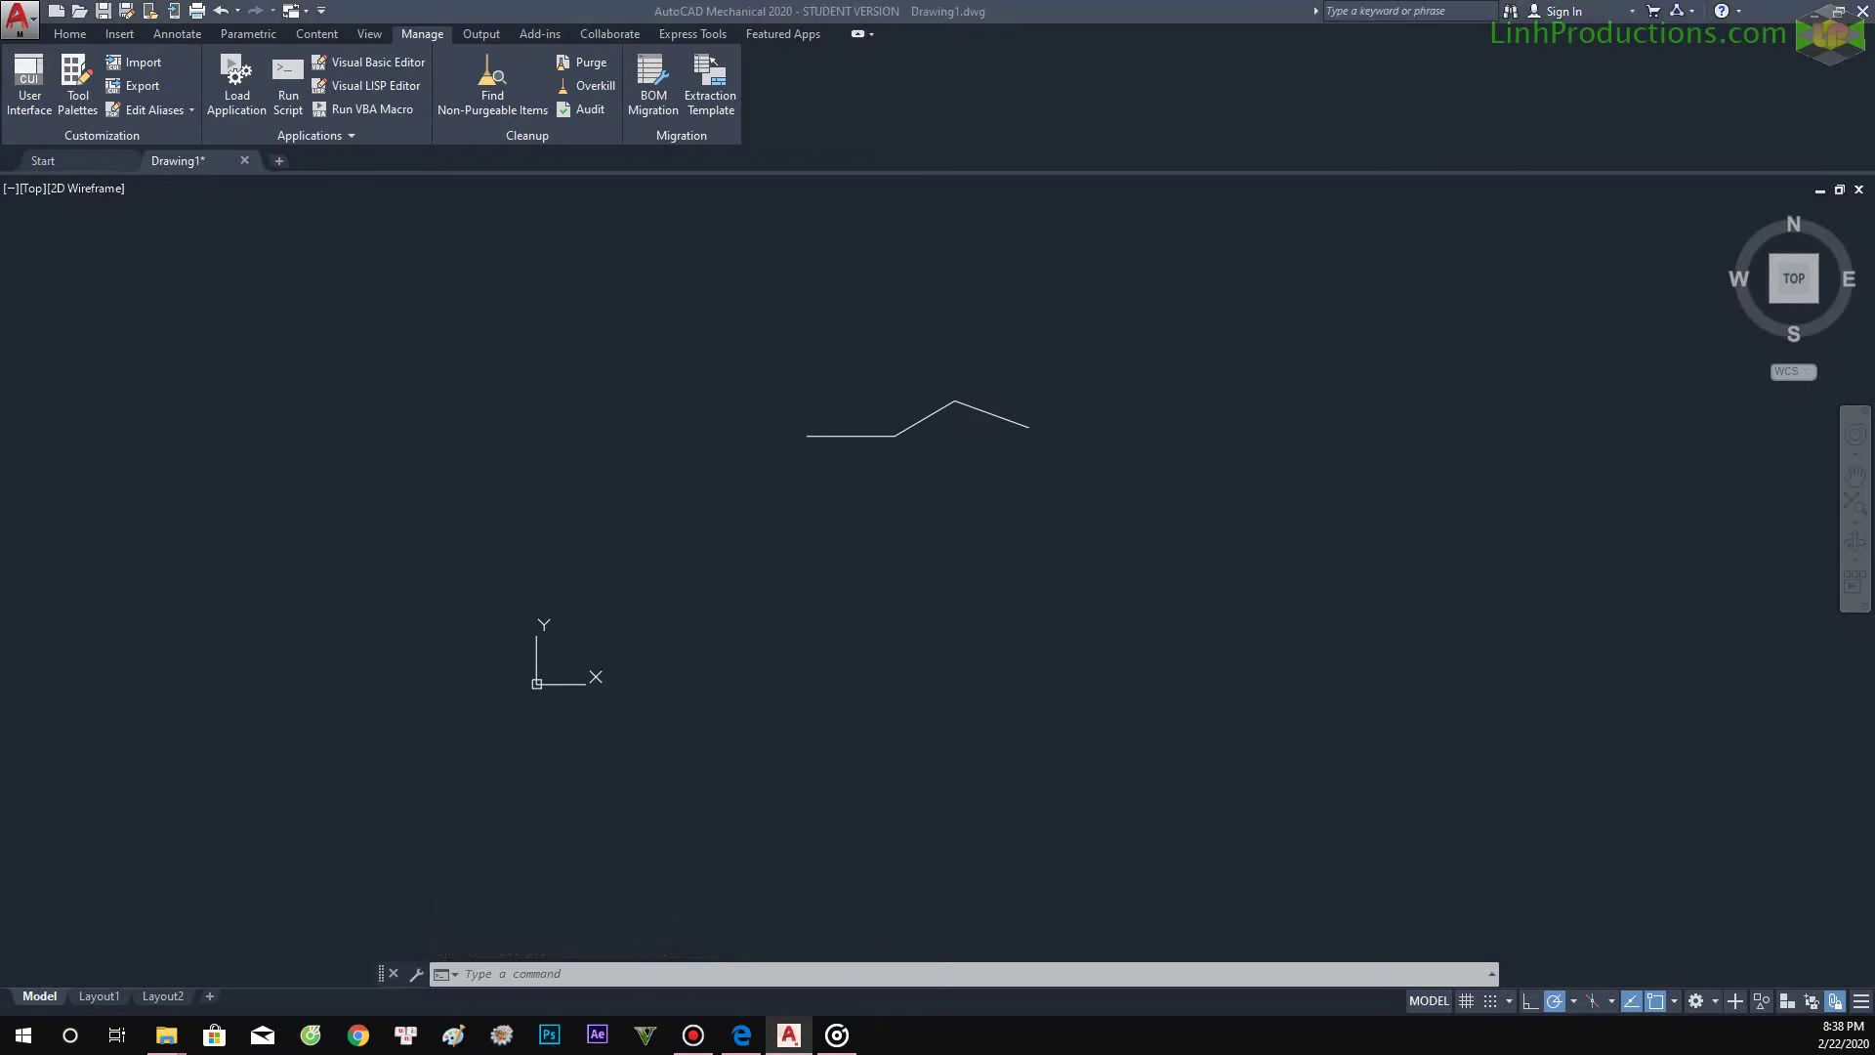
pyautogui.press('super+e')
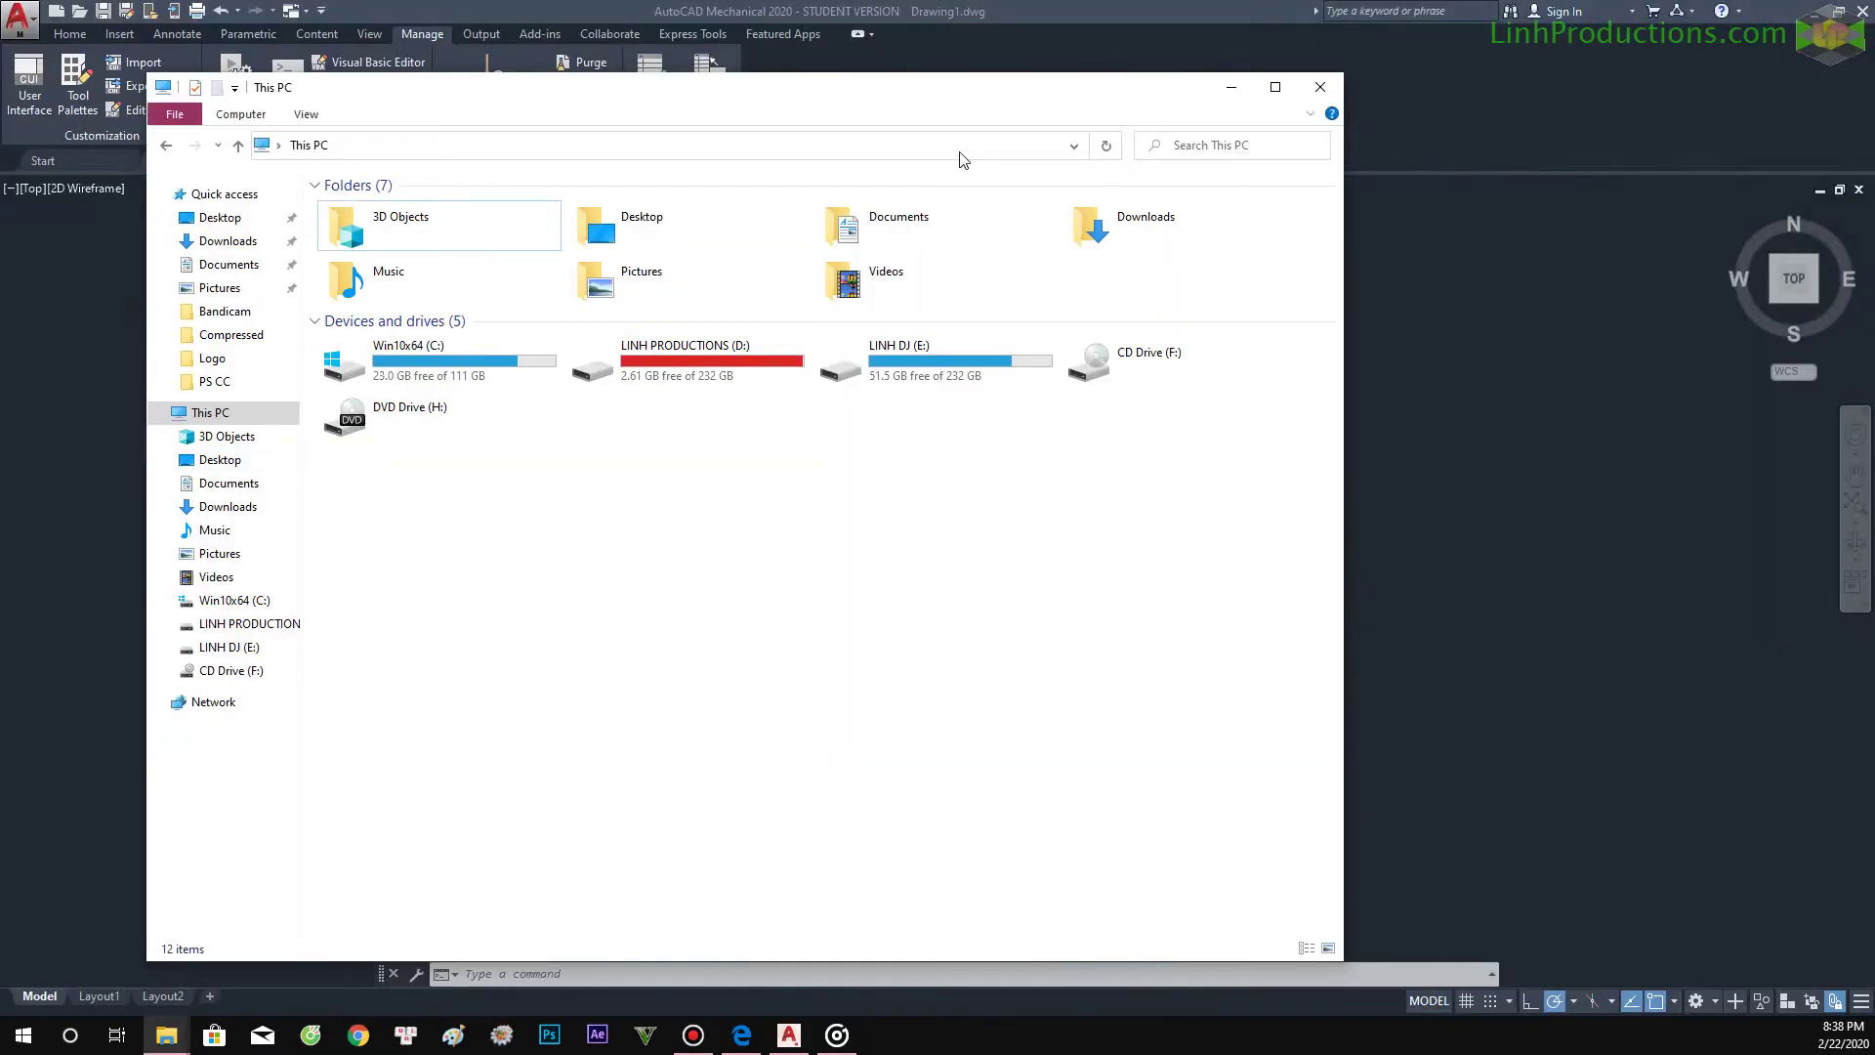
# Open the AutoCAD Mechanical 2020 shortcut's location from the Start menu.
pyautogui.hotkey('alt', 'F4')
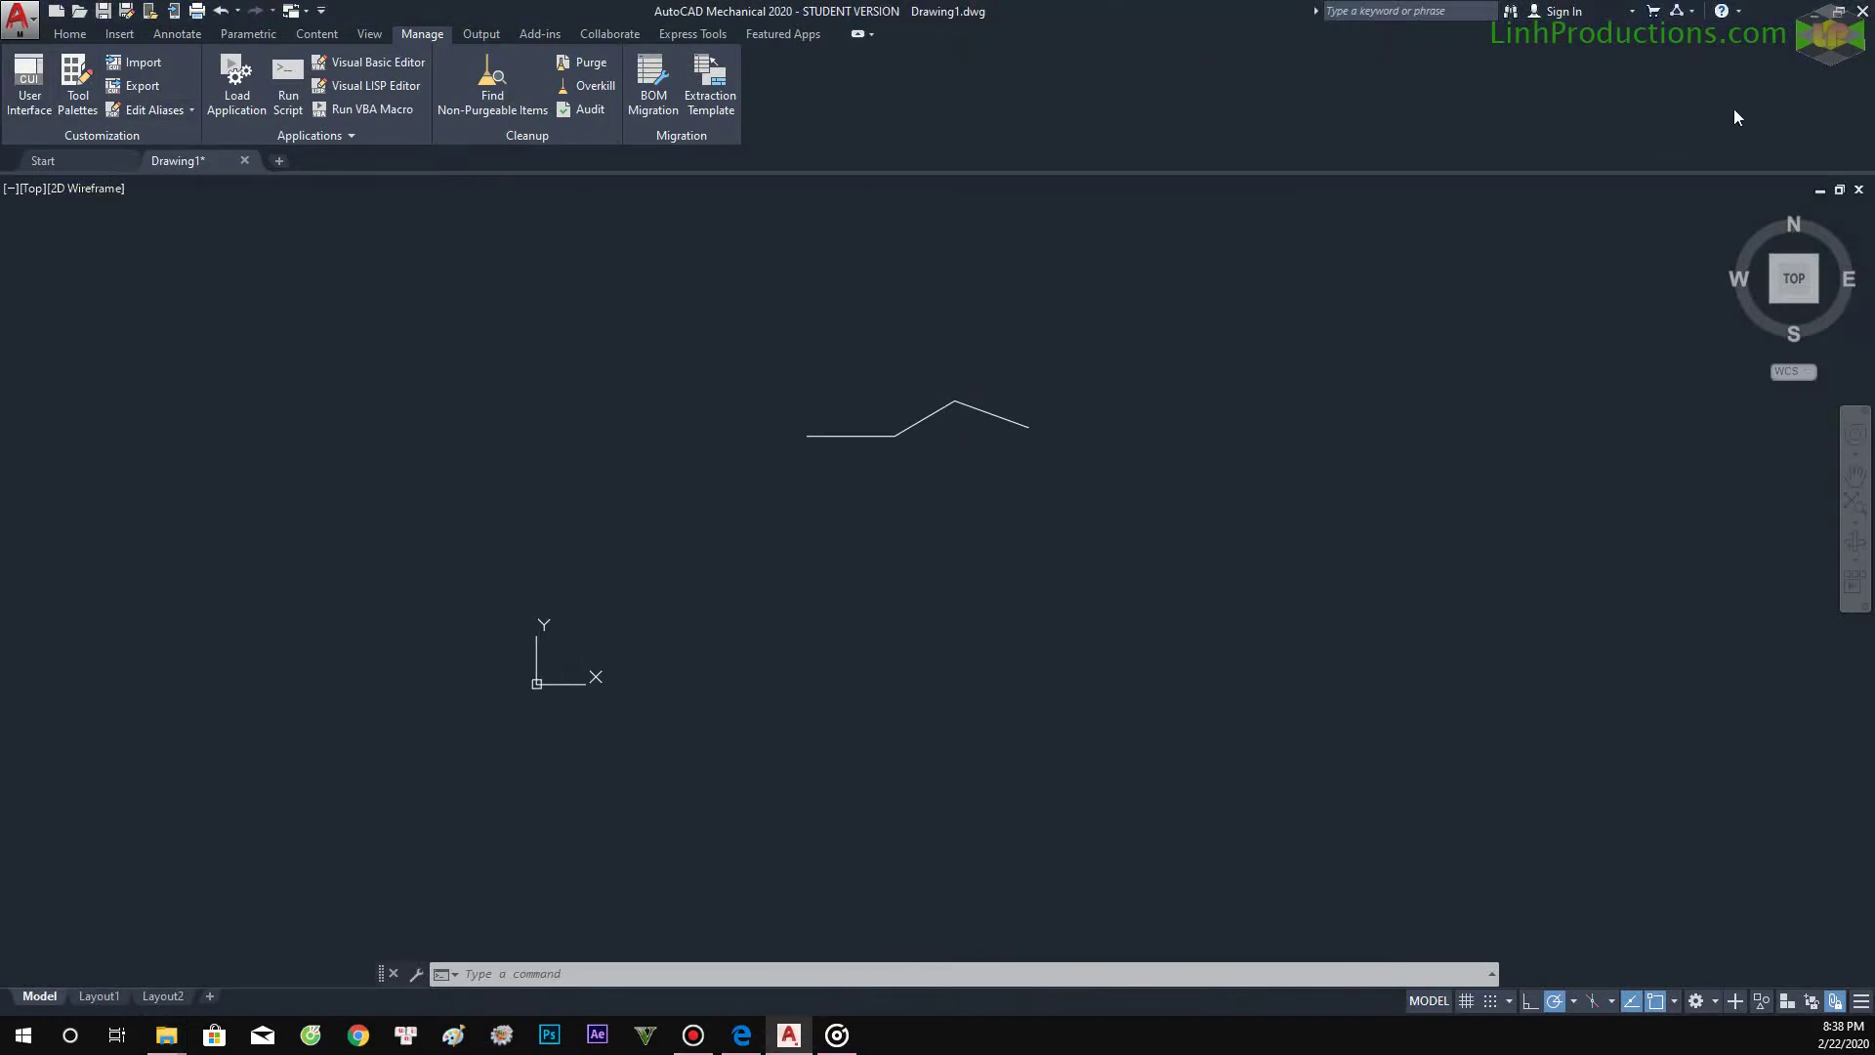
pyautogui.click(1809, 11)
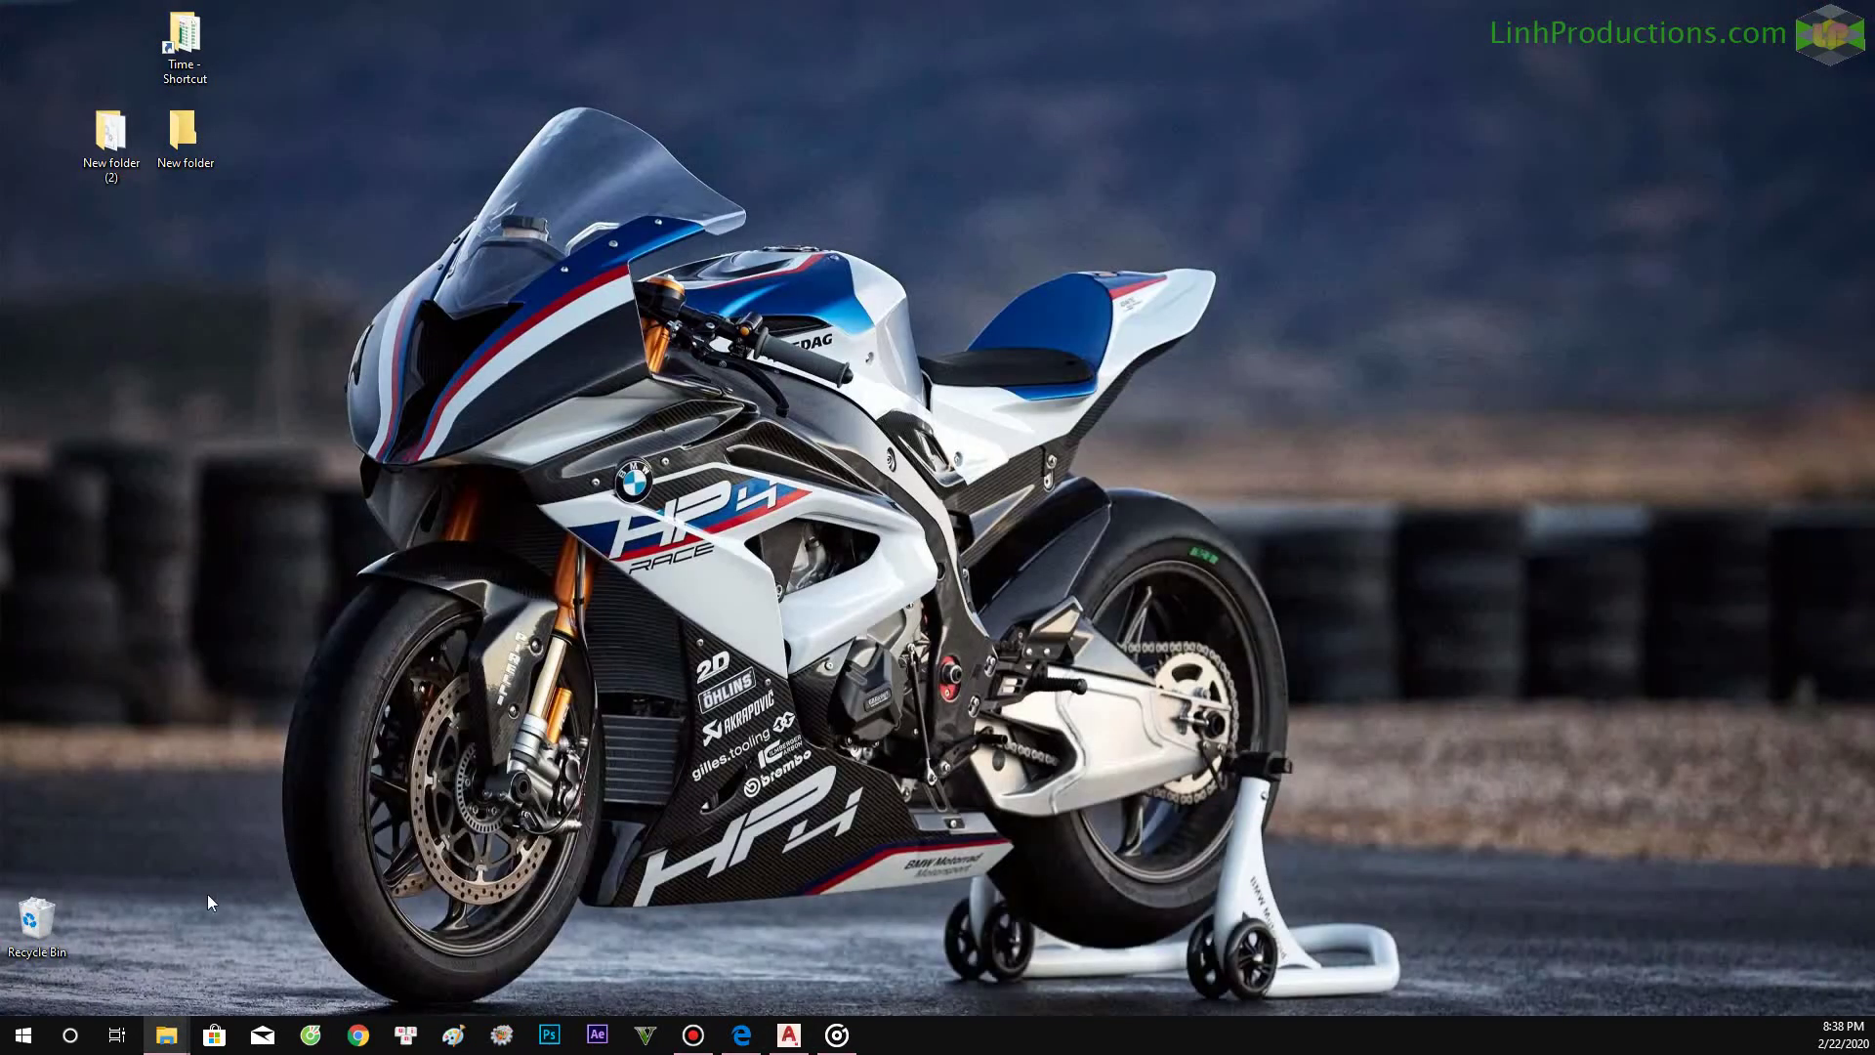
pyautogui.click(23, 1035)
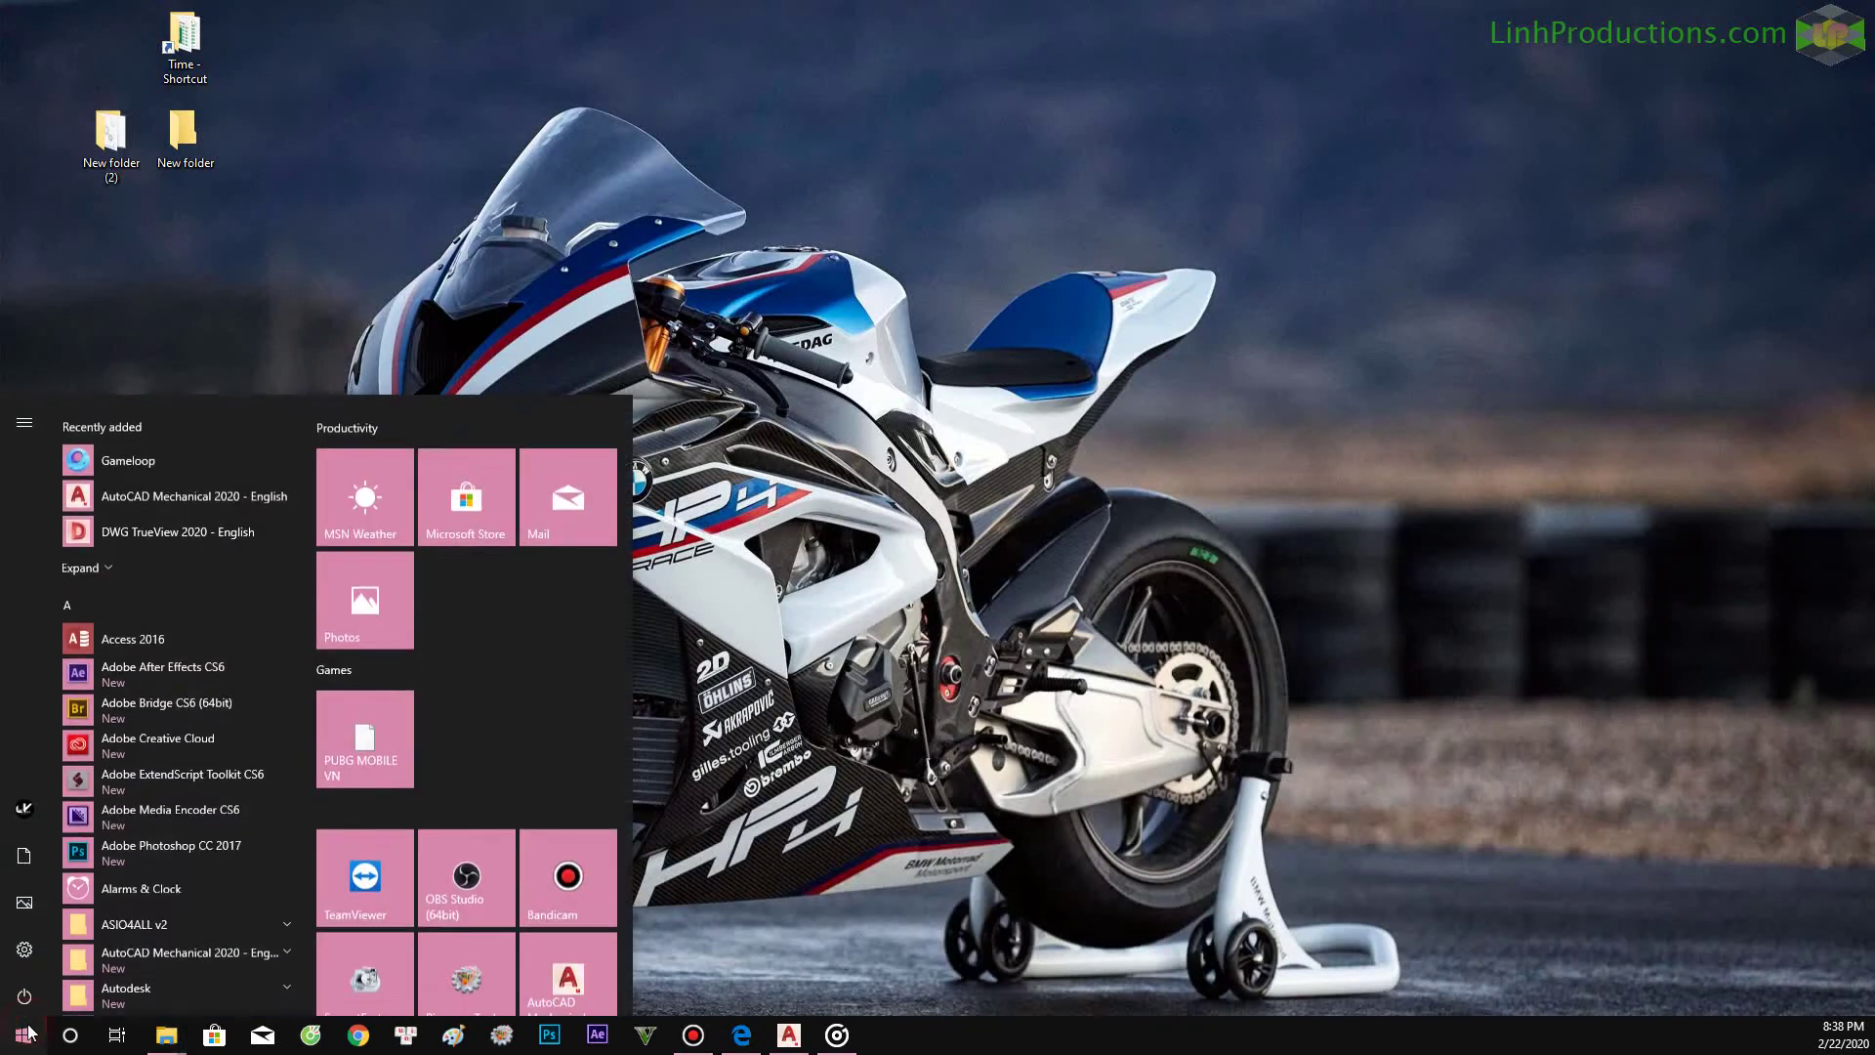
pyautogui.rightClick(203, 485)
pyautogui.moveTo(330, 537)
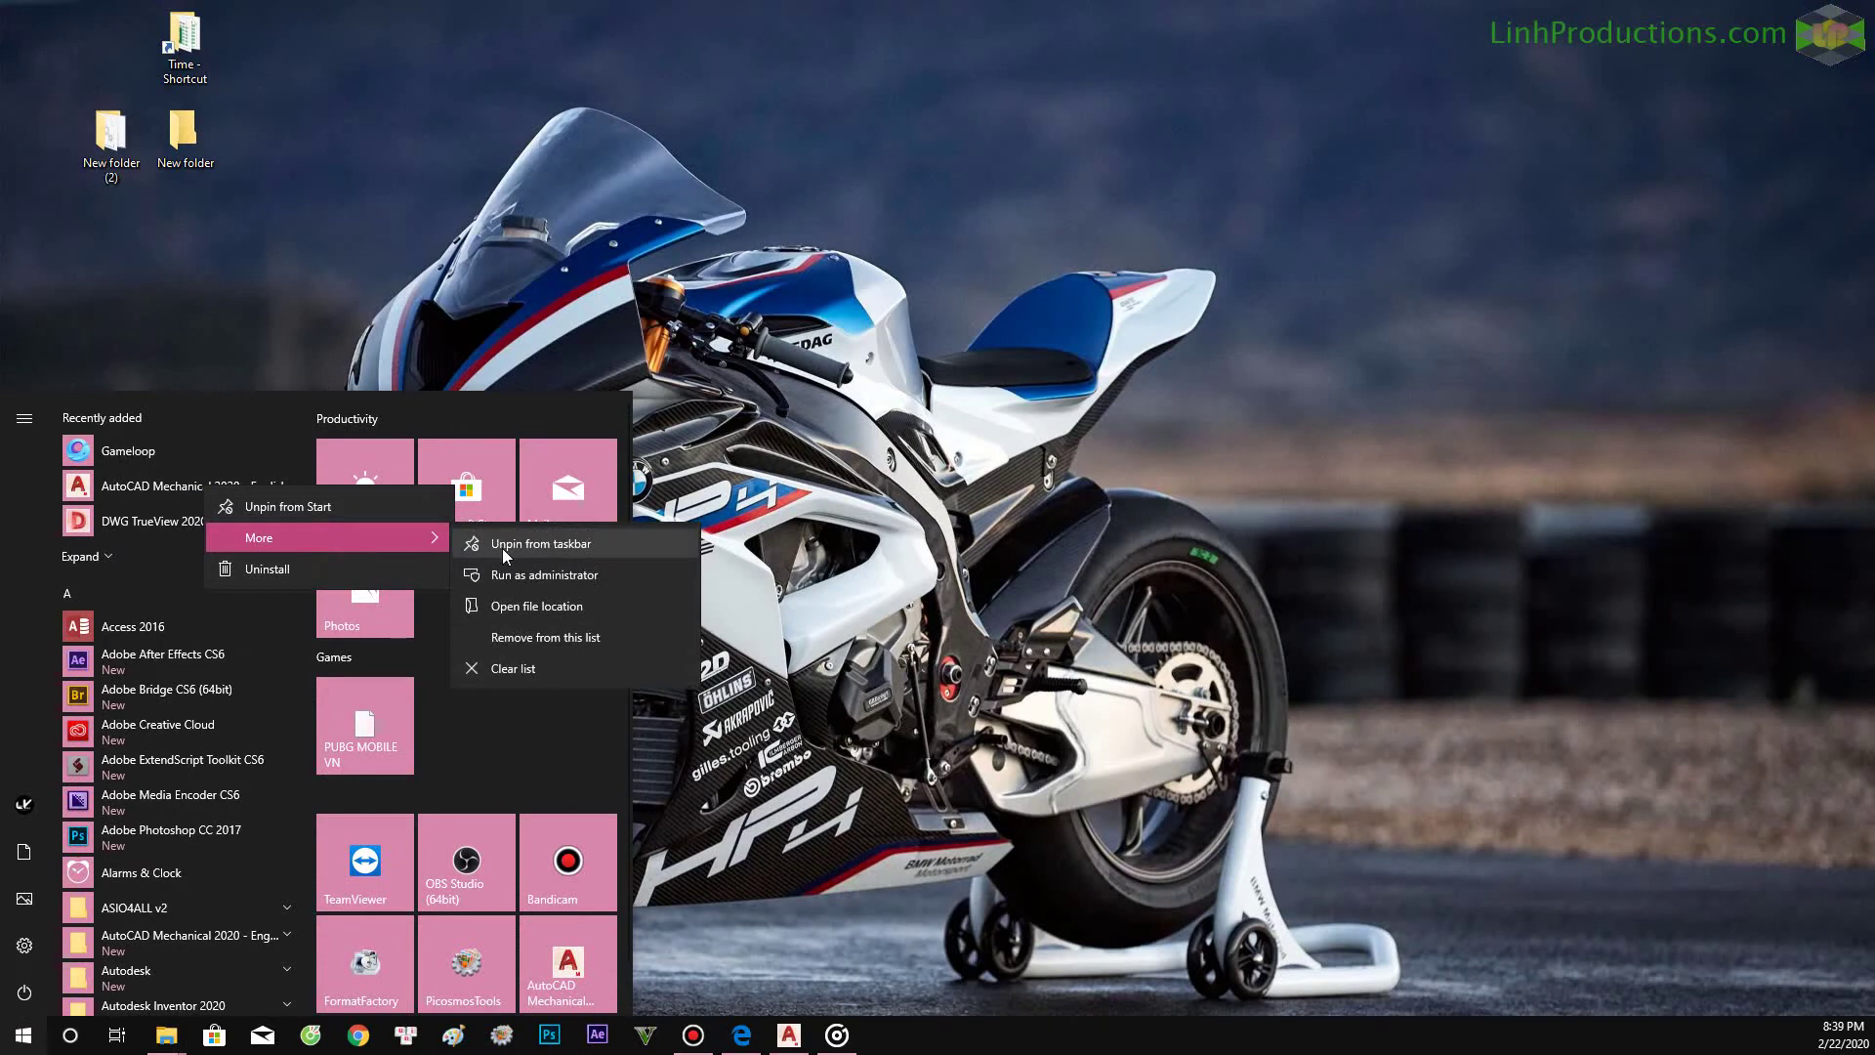
pyautogui.click(513, 607)
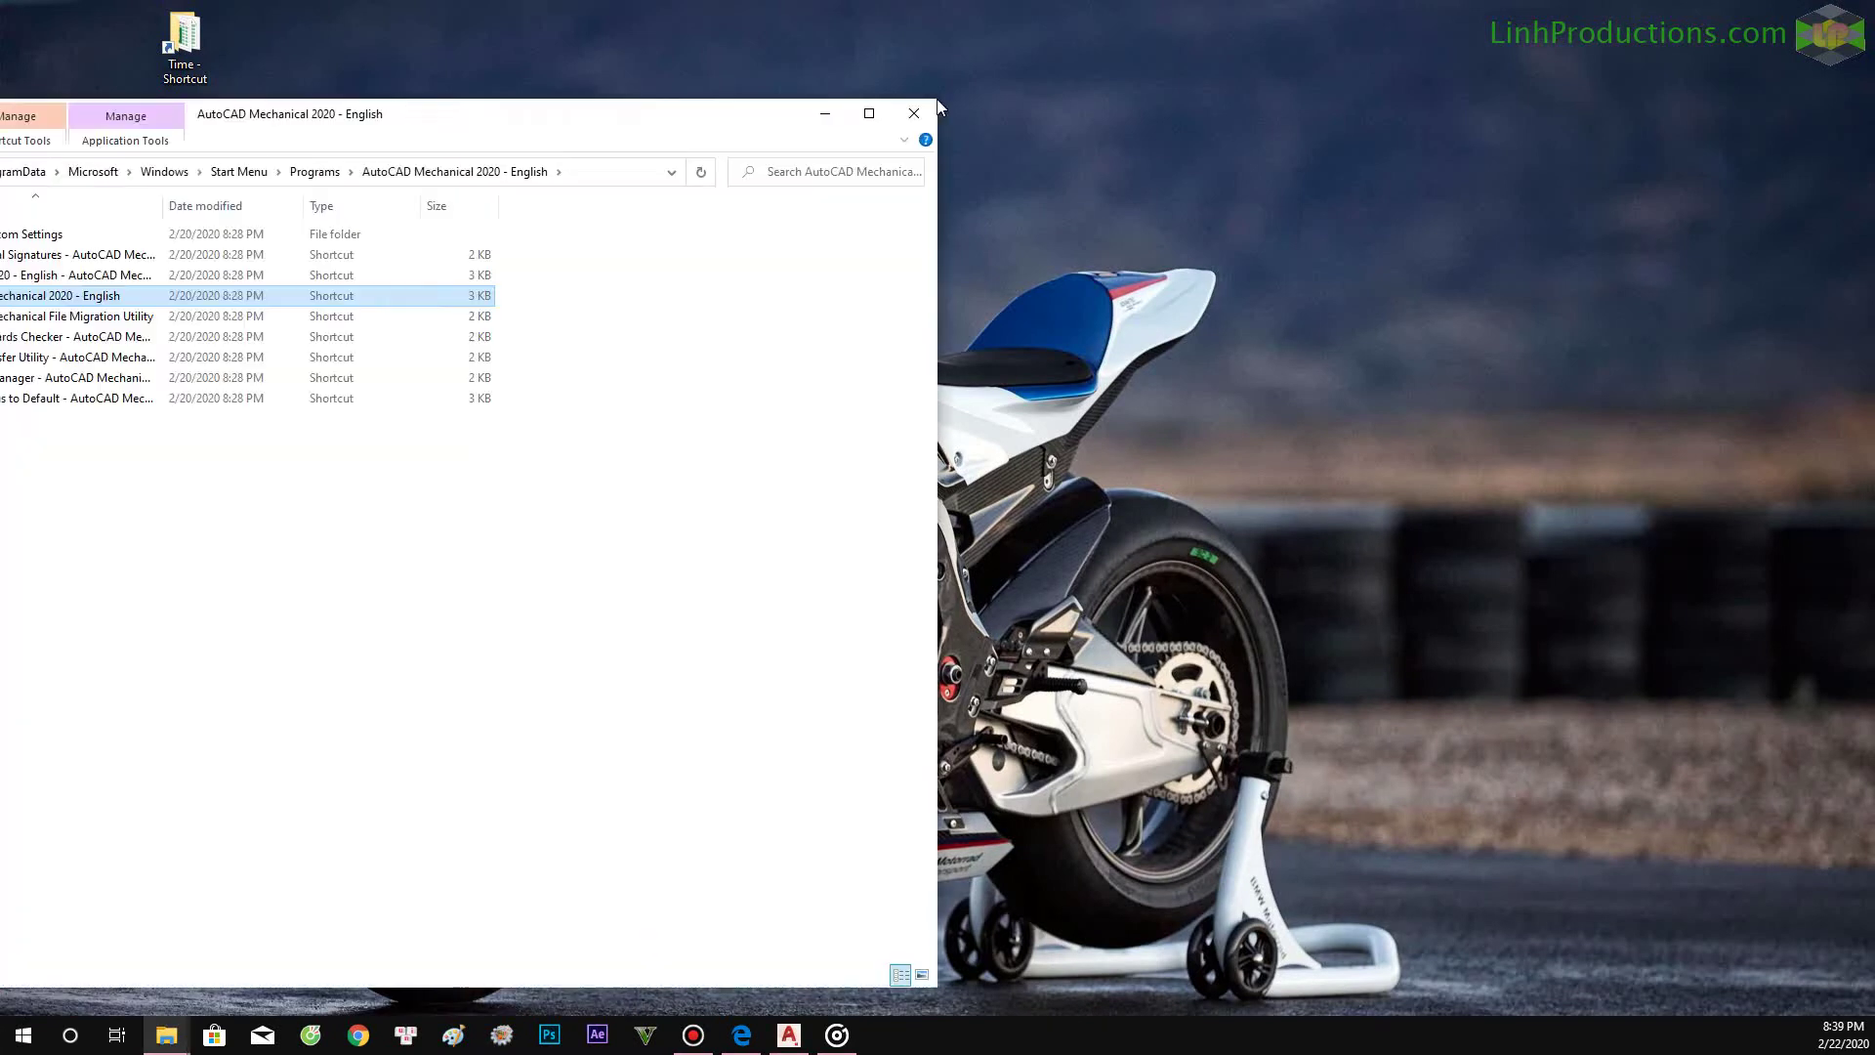
# Go from the shortcut to the AutoCAD 2020 installation folder, then bring AutoCAD back.
pyautogui.moveTo(791, 117); pyautogui.dragTo(1225, 75)
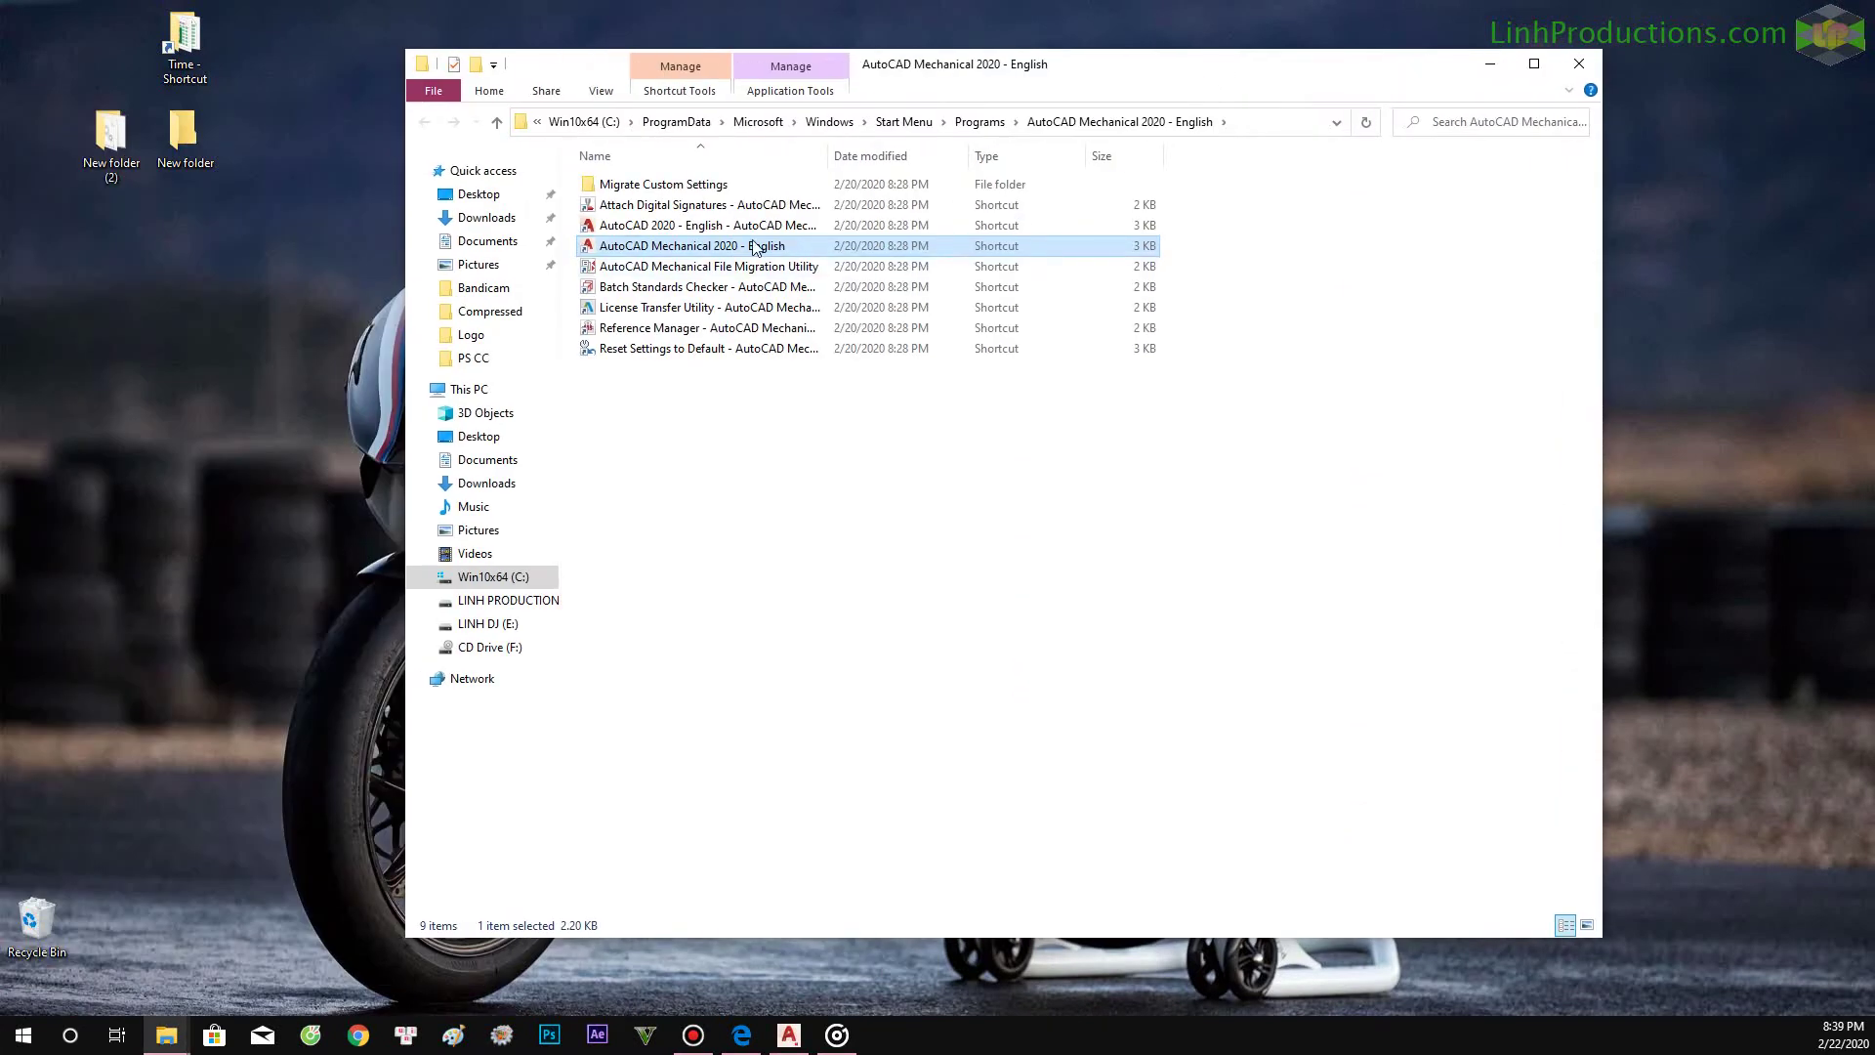
pyautogui.rightClick(695, 247)
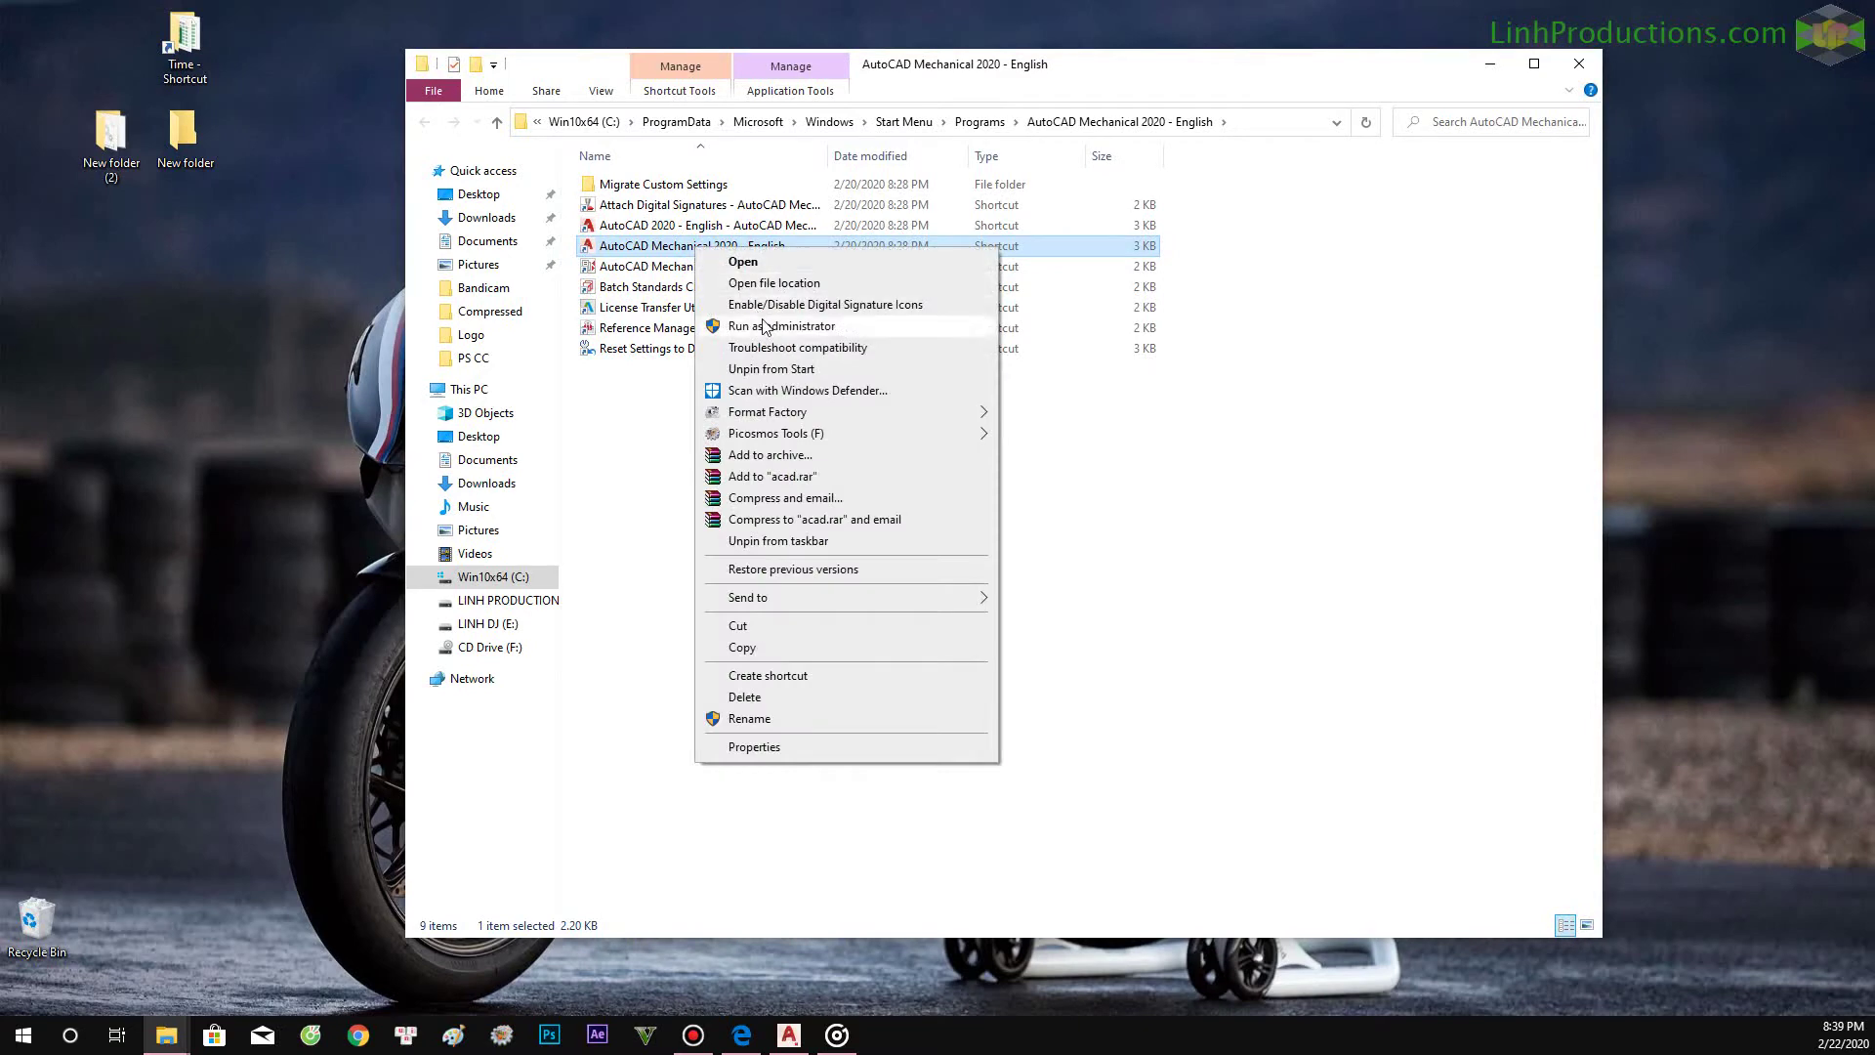
pyautogui.click(752, 283)
pyautogui.scroll(-4, 781, 488)
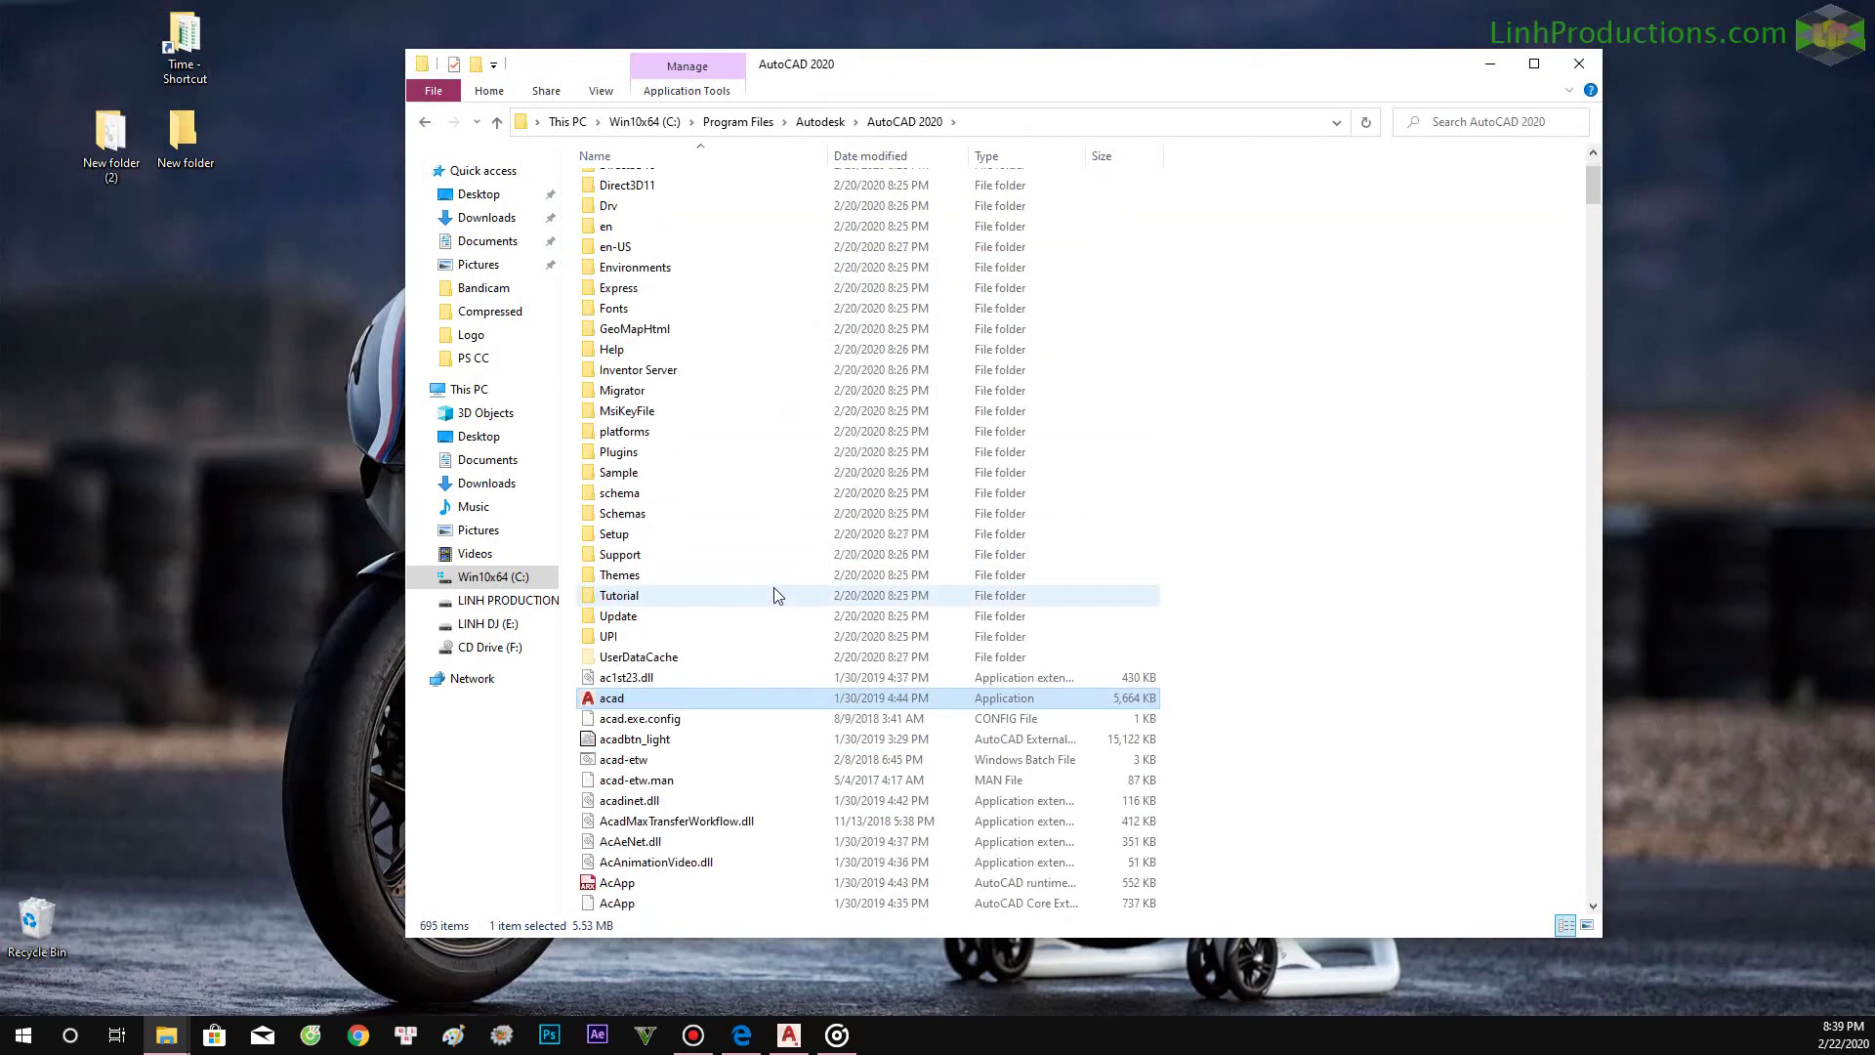
pyautogui.scroll(-2, 1252, 524)
pyautogui.scroll(-2, 1353, 477)
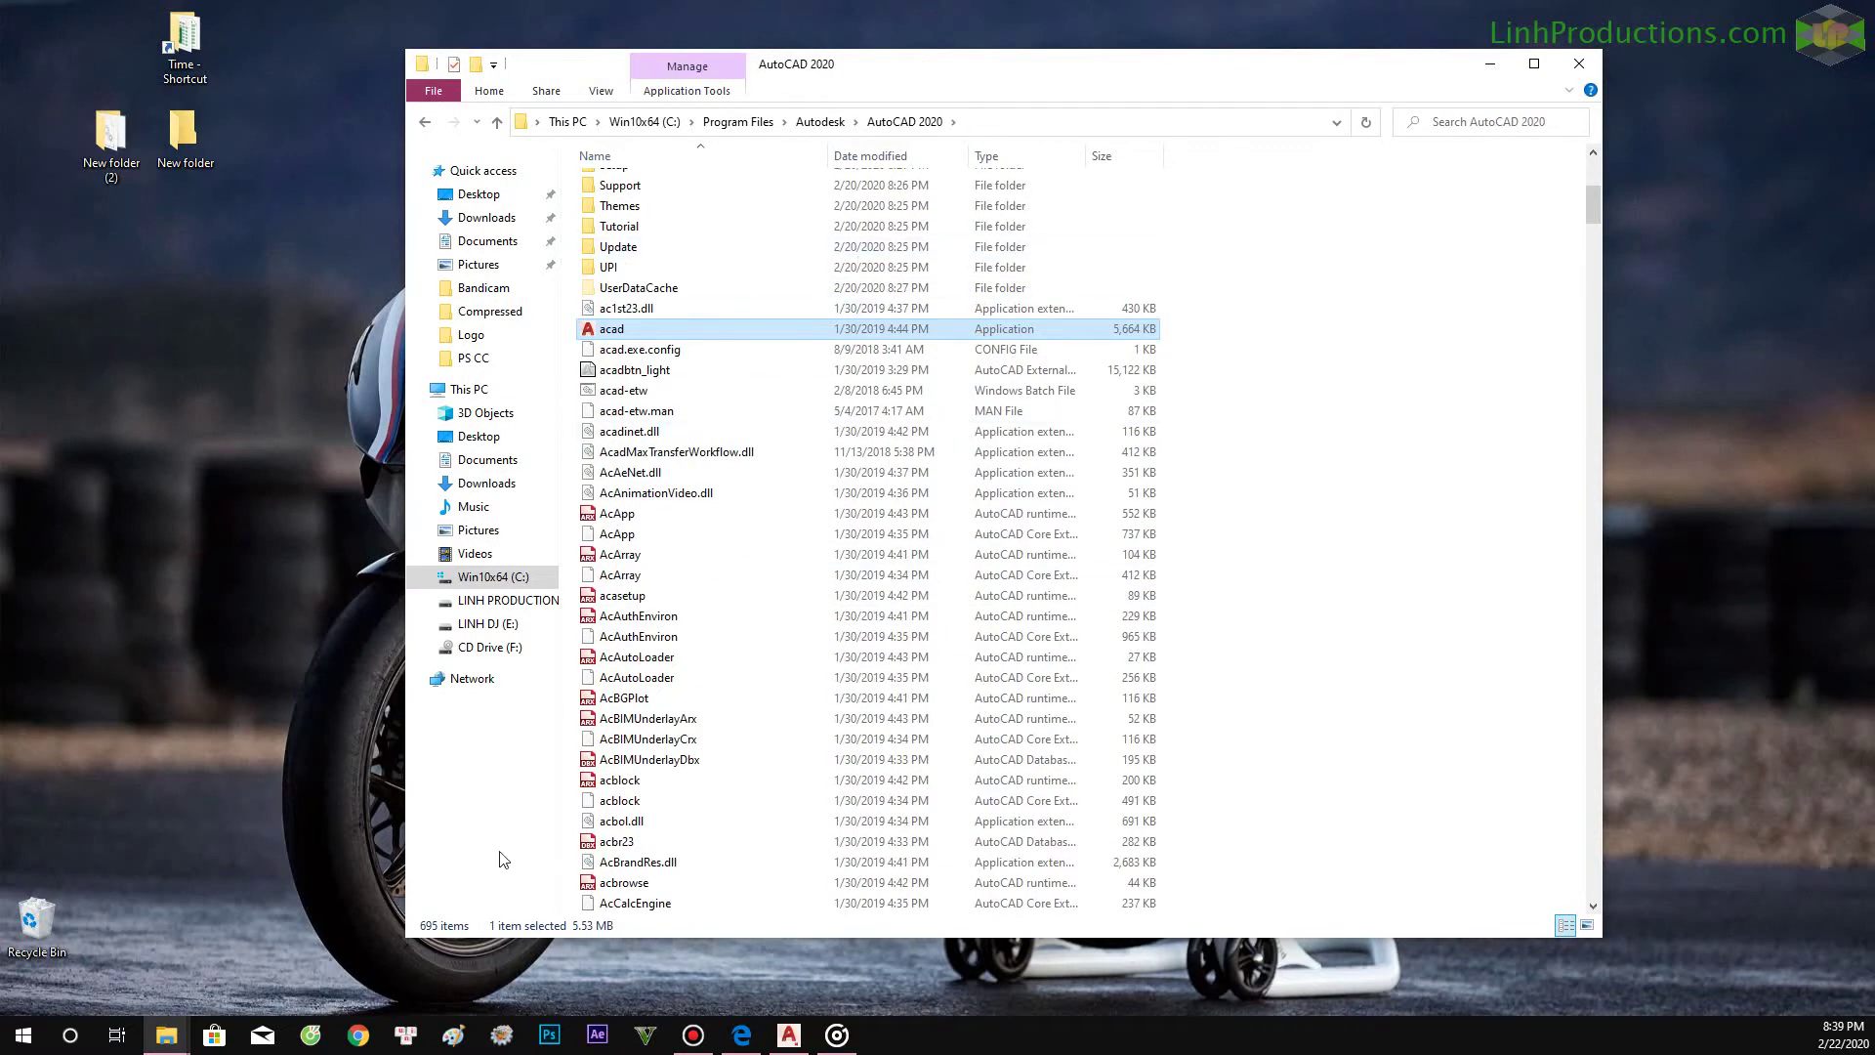
pyautogui.click(796, 1020)
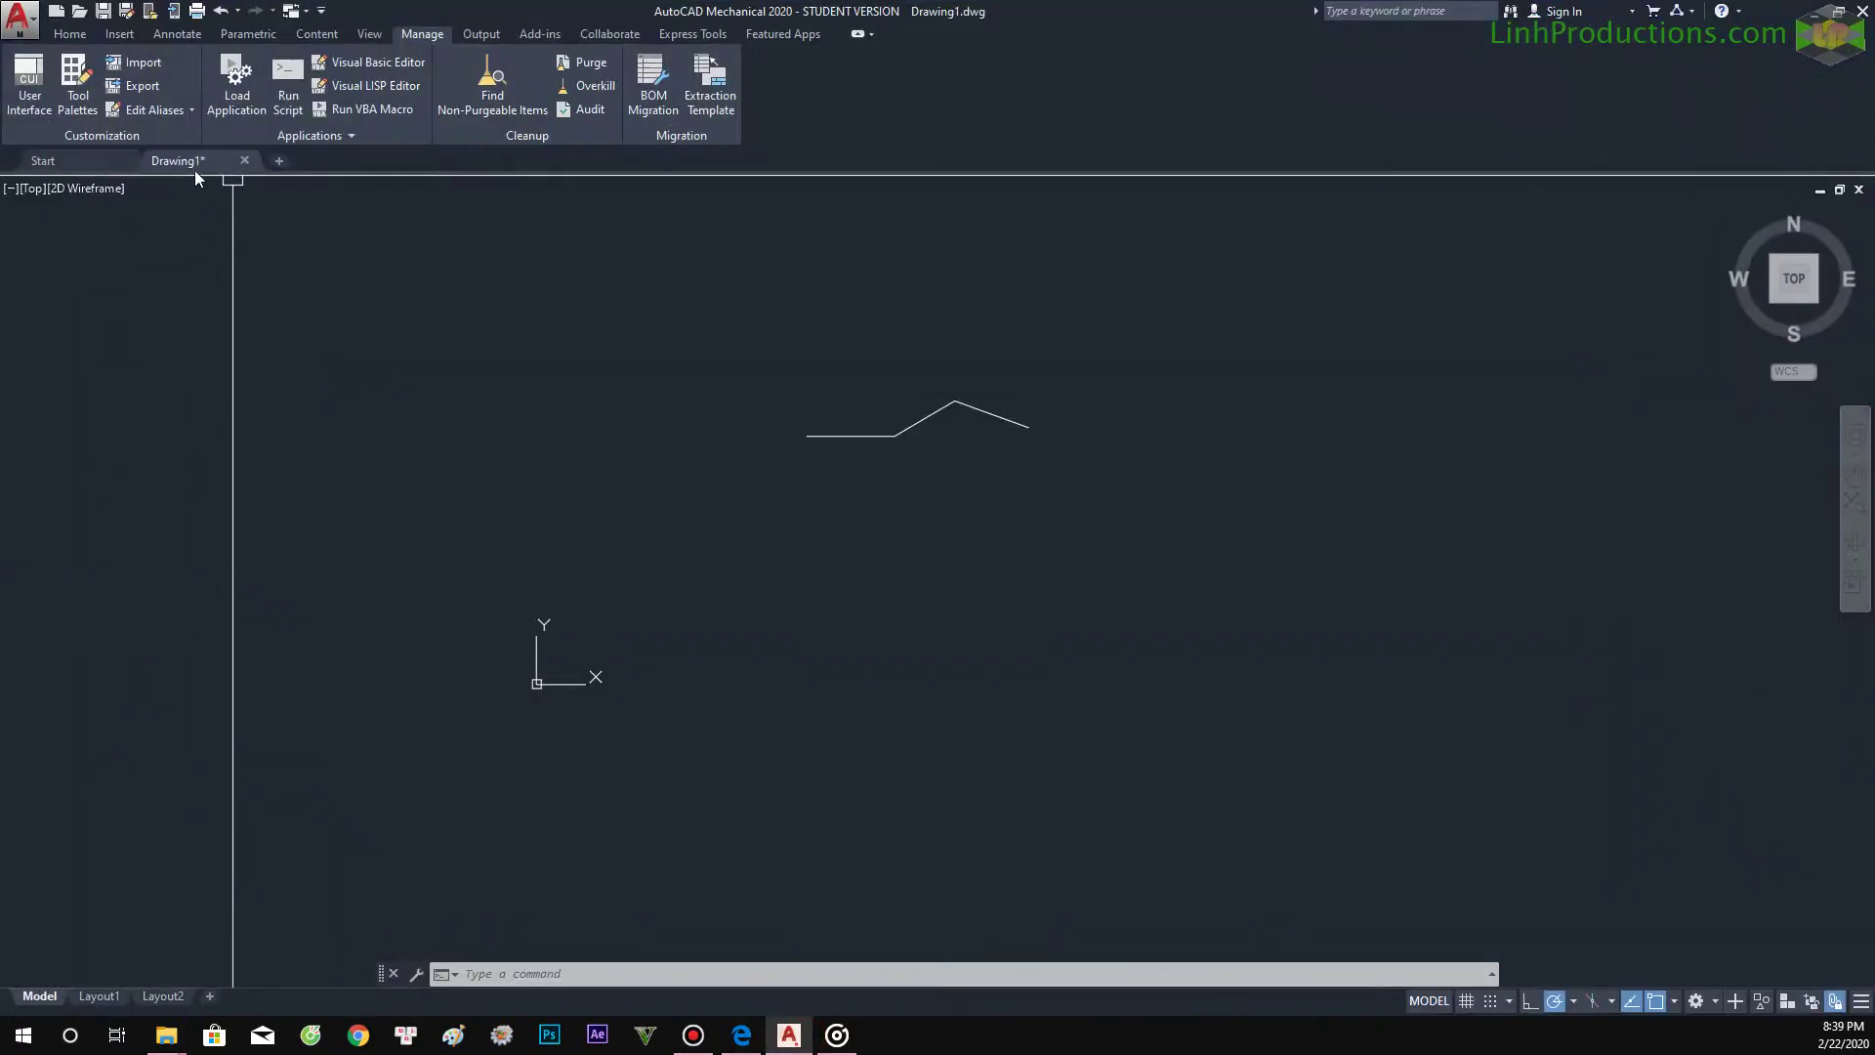
# Search the AutoCAD 2020 folder for 'acad' and select the acad application.
pyautogui.click(1818, 12)
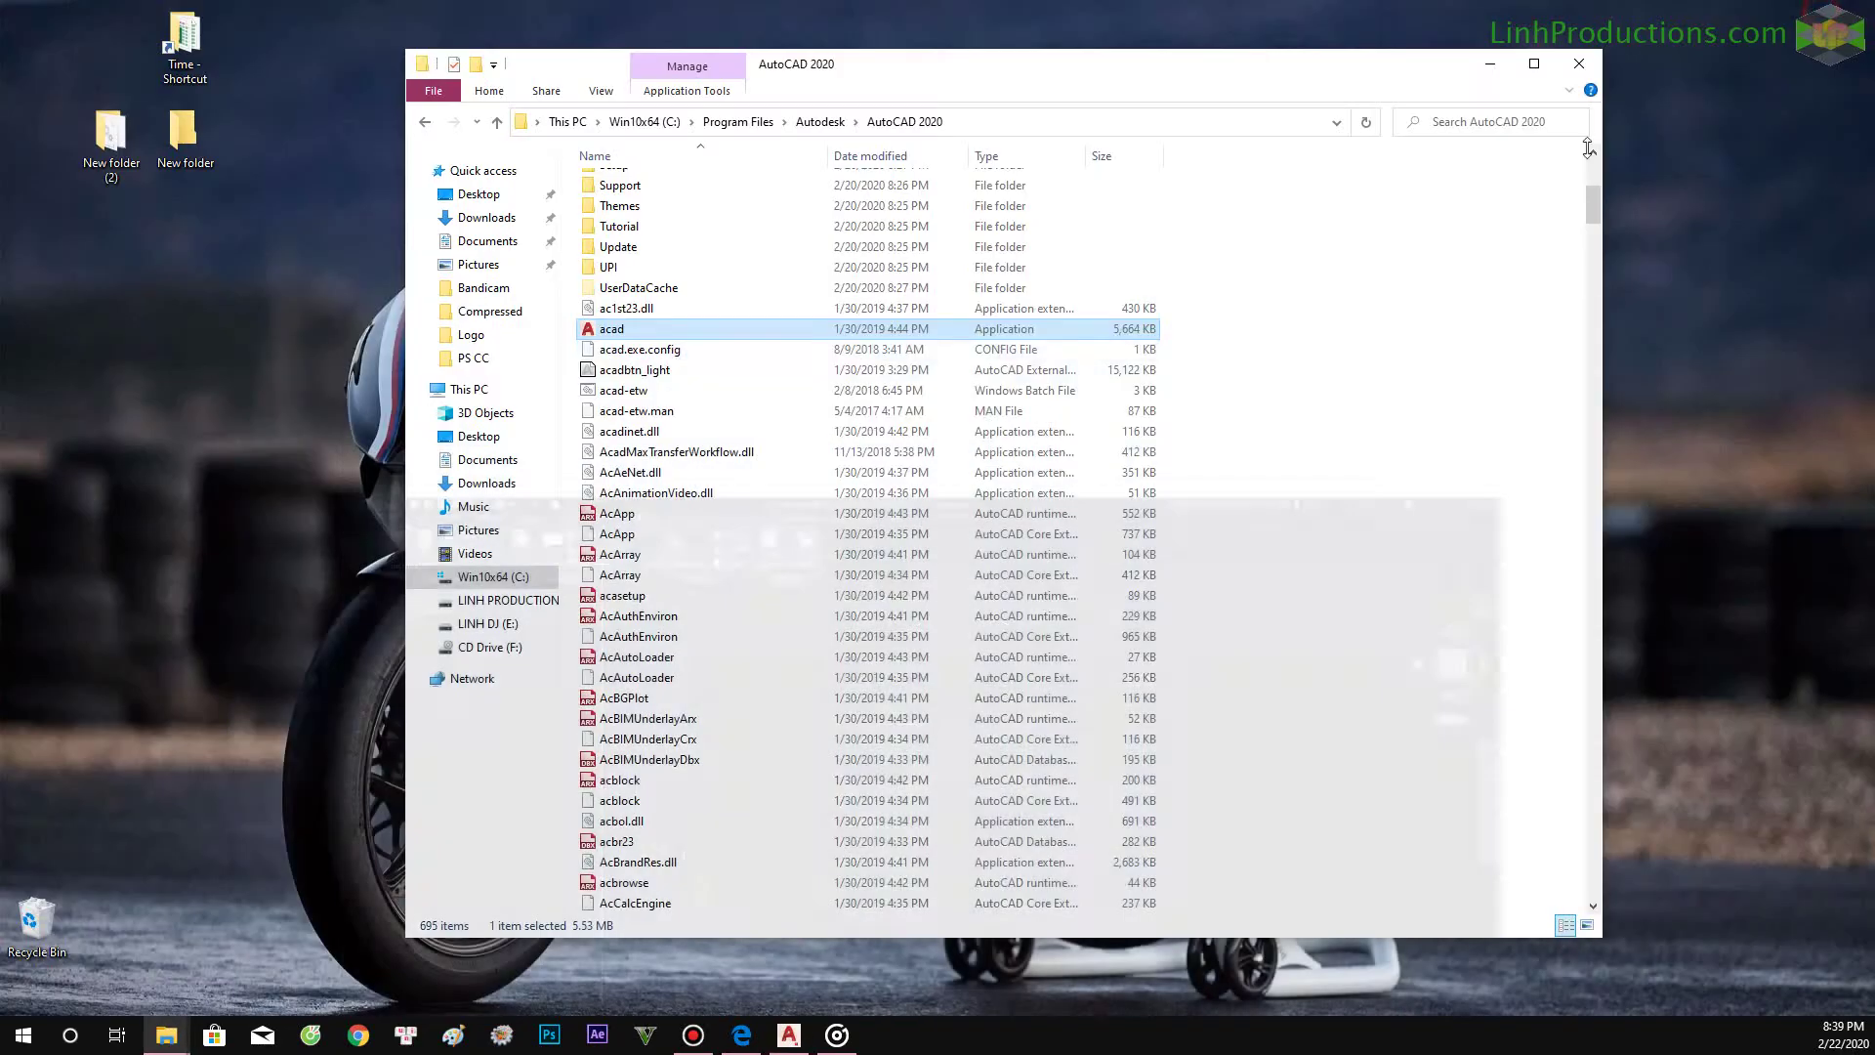
pyautogui.click(1484, 125)
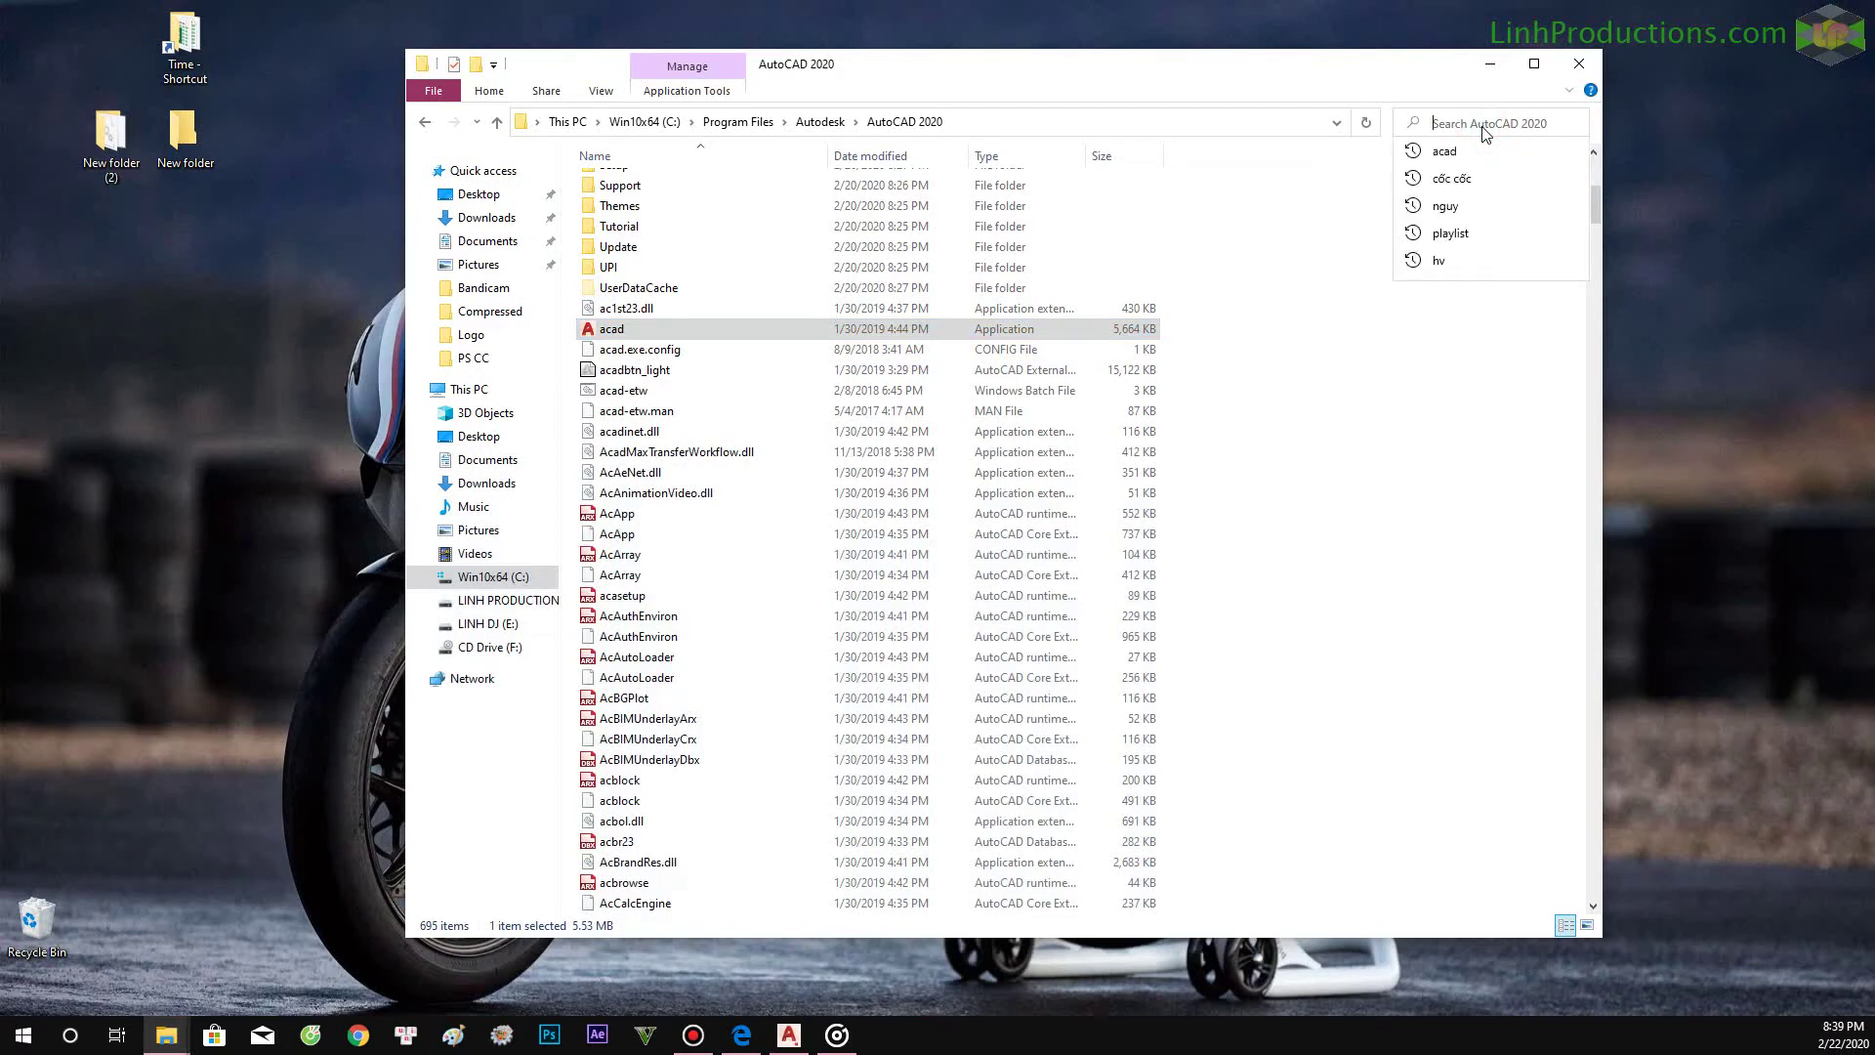
pyautogui.write('acad')
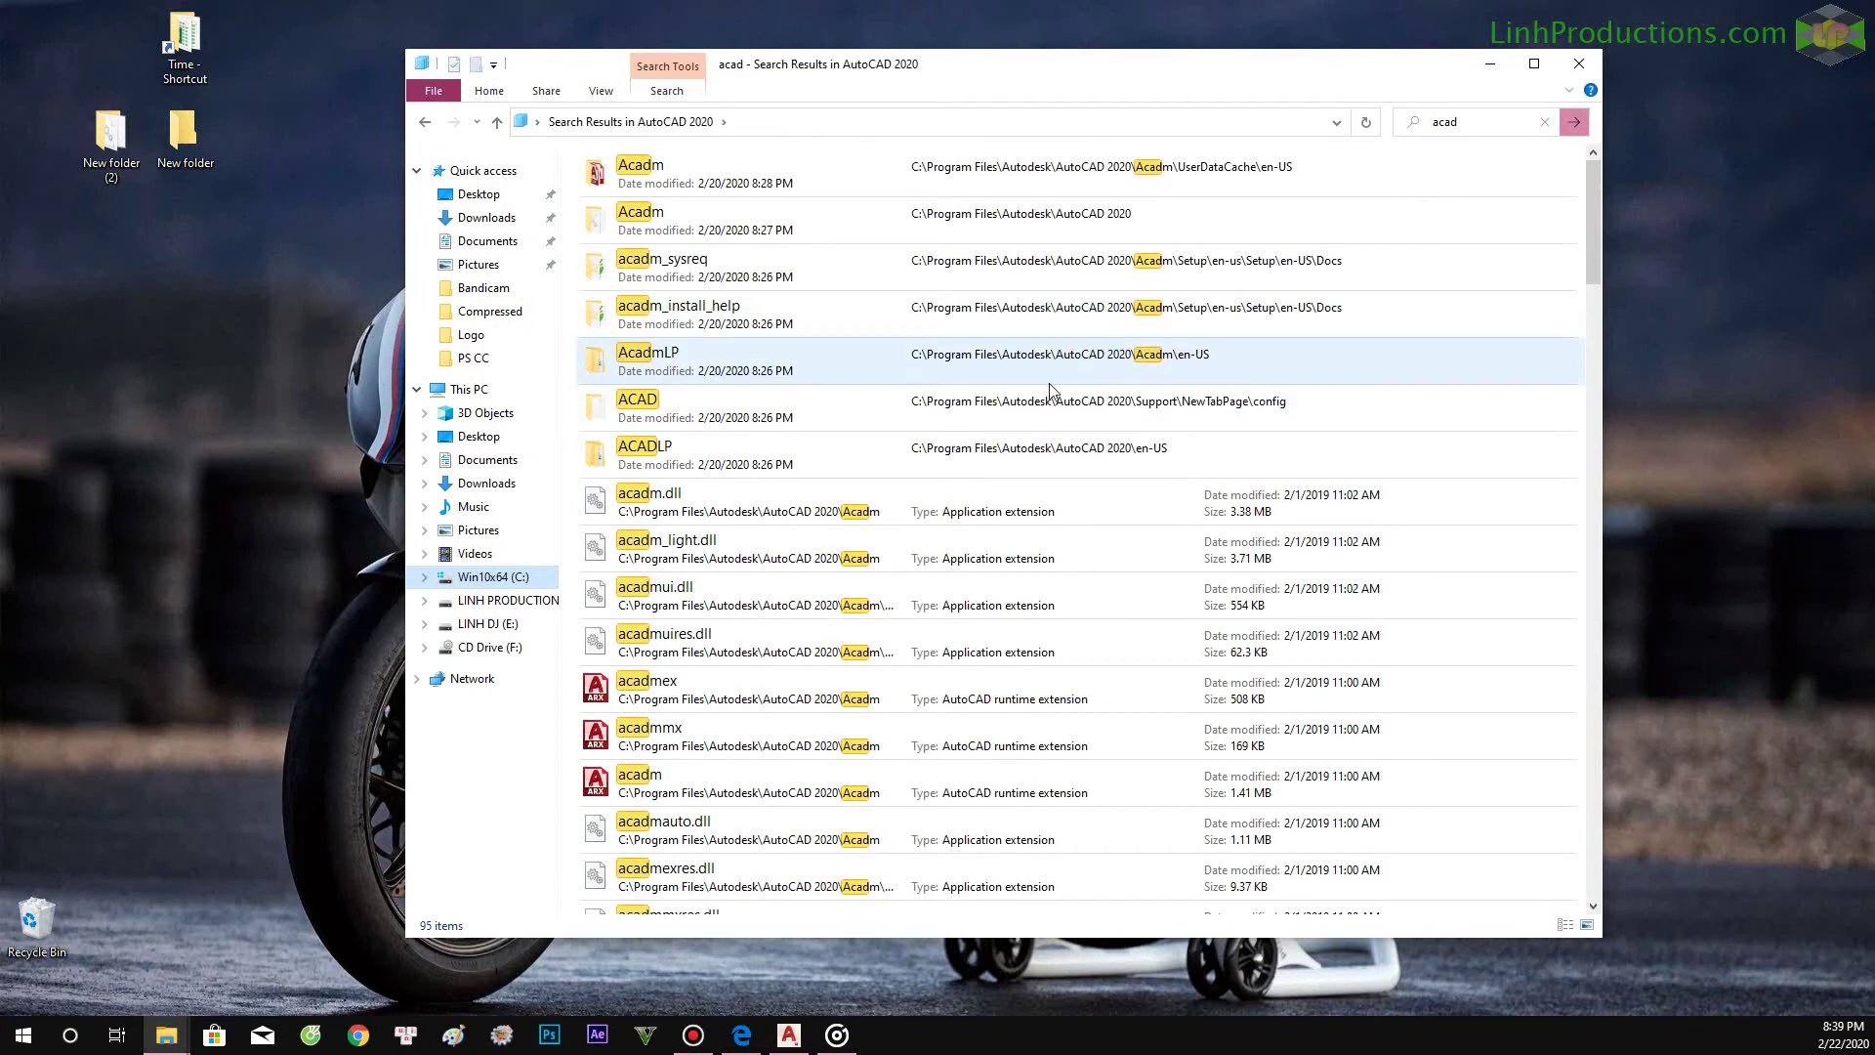
pyautogui.scroll(-2, 728, 462)
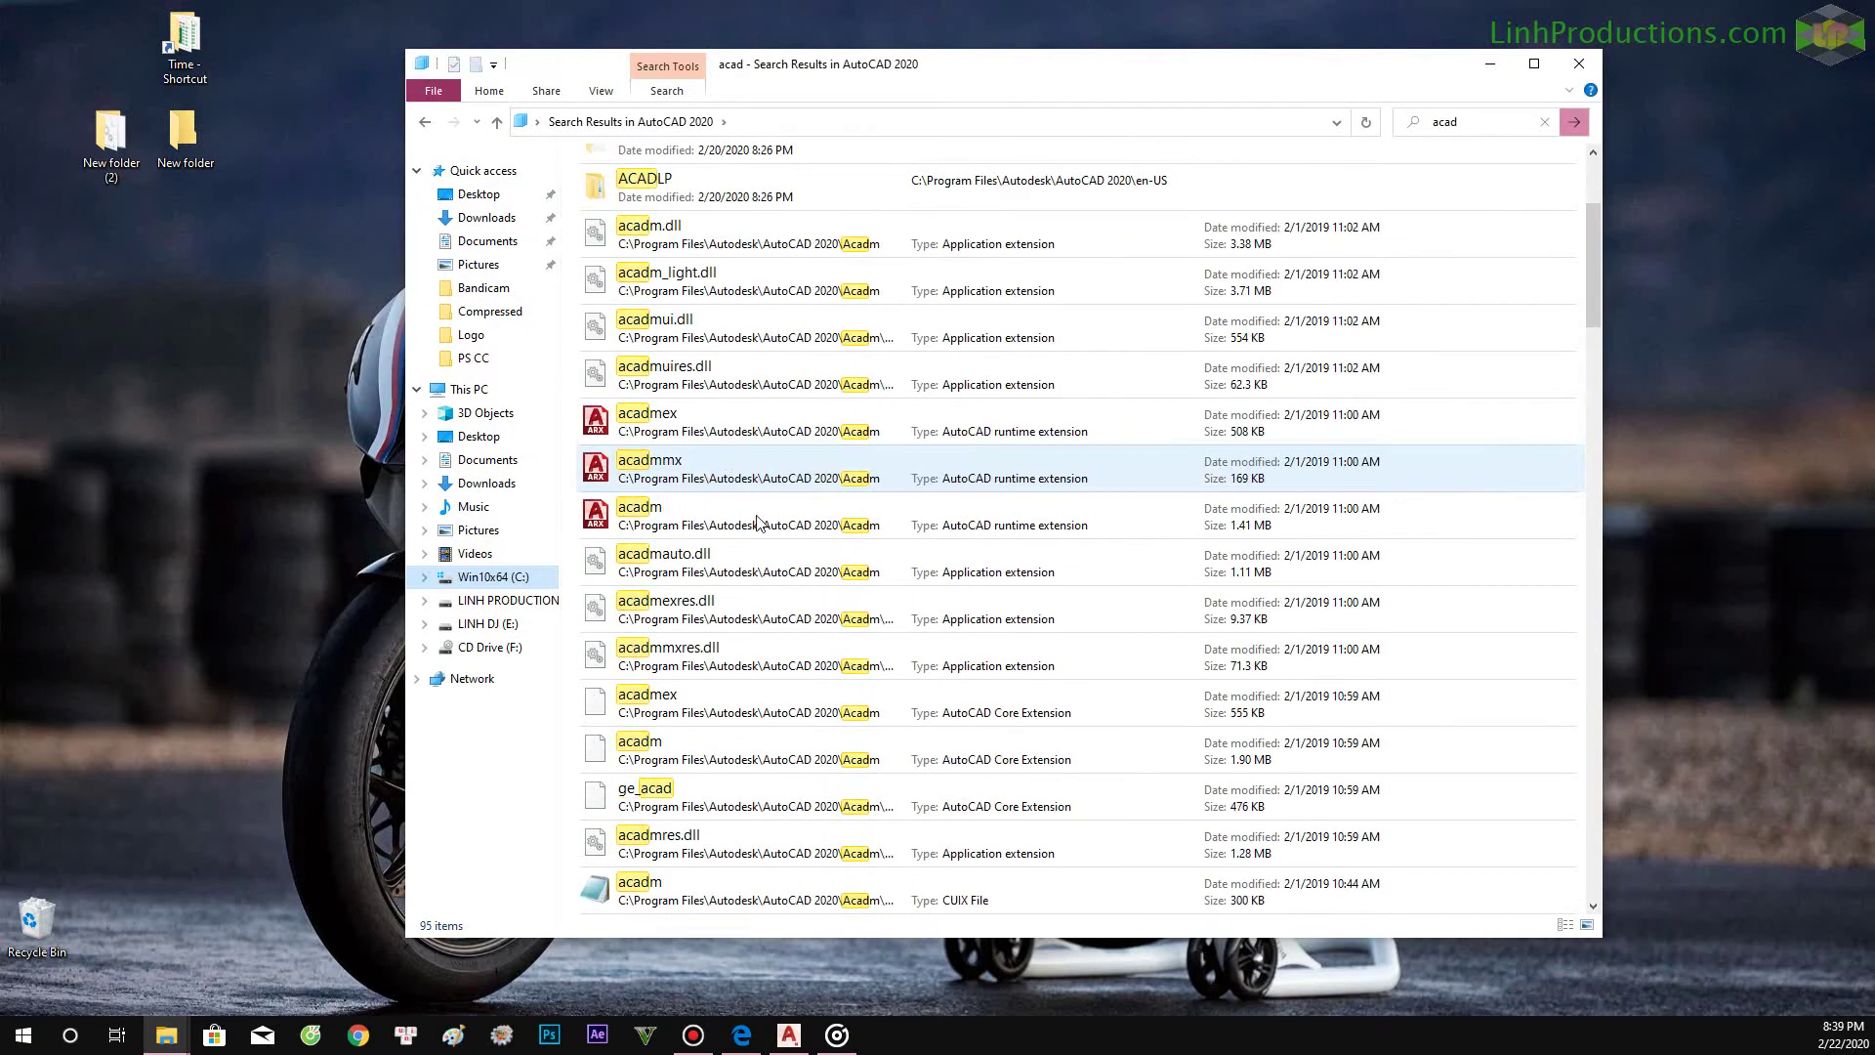
pyautogui.scroll(-5, 758, 523)
pyautogui.click(696, 571)
# Select the acad.pgp AutoCAD Program Parameters file and choose Open with.
pyautogui.click(24, 1034)
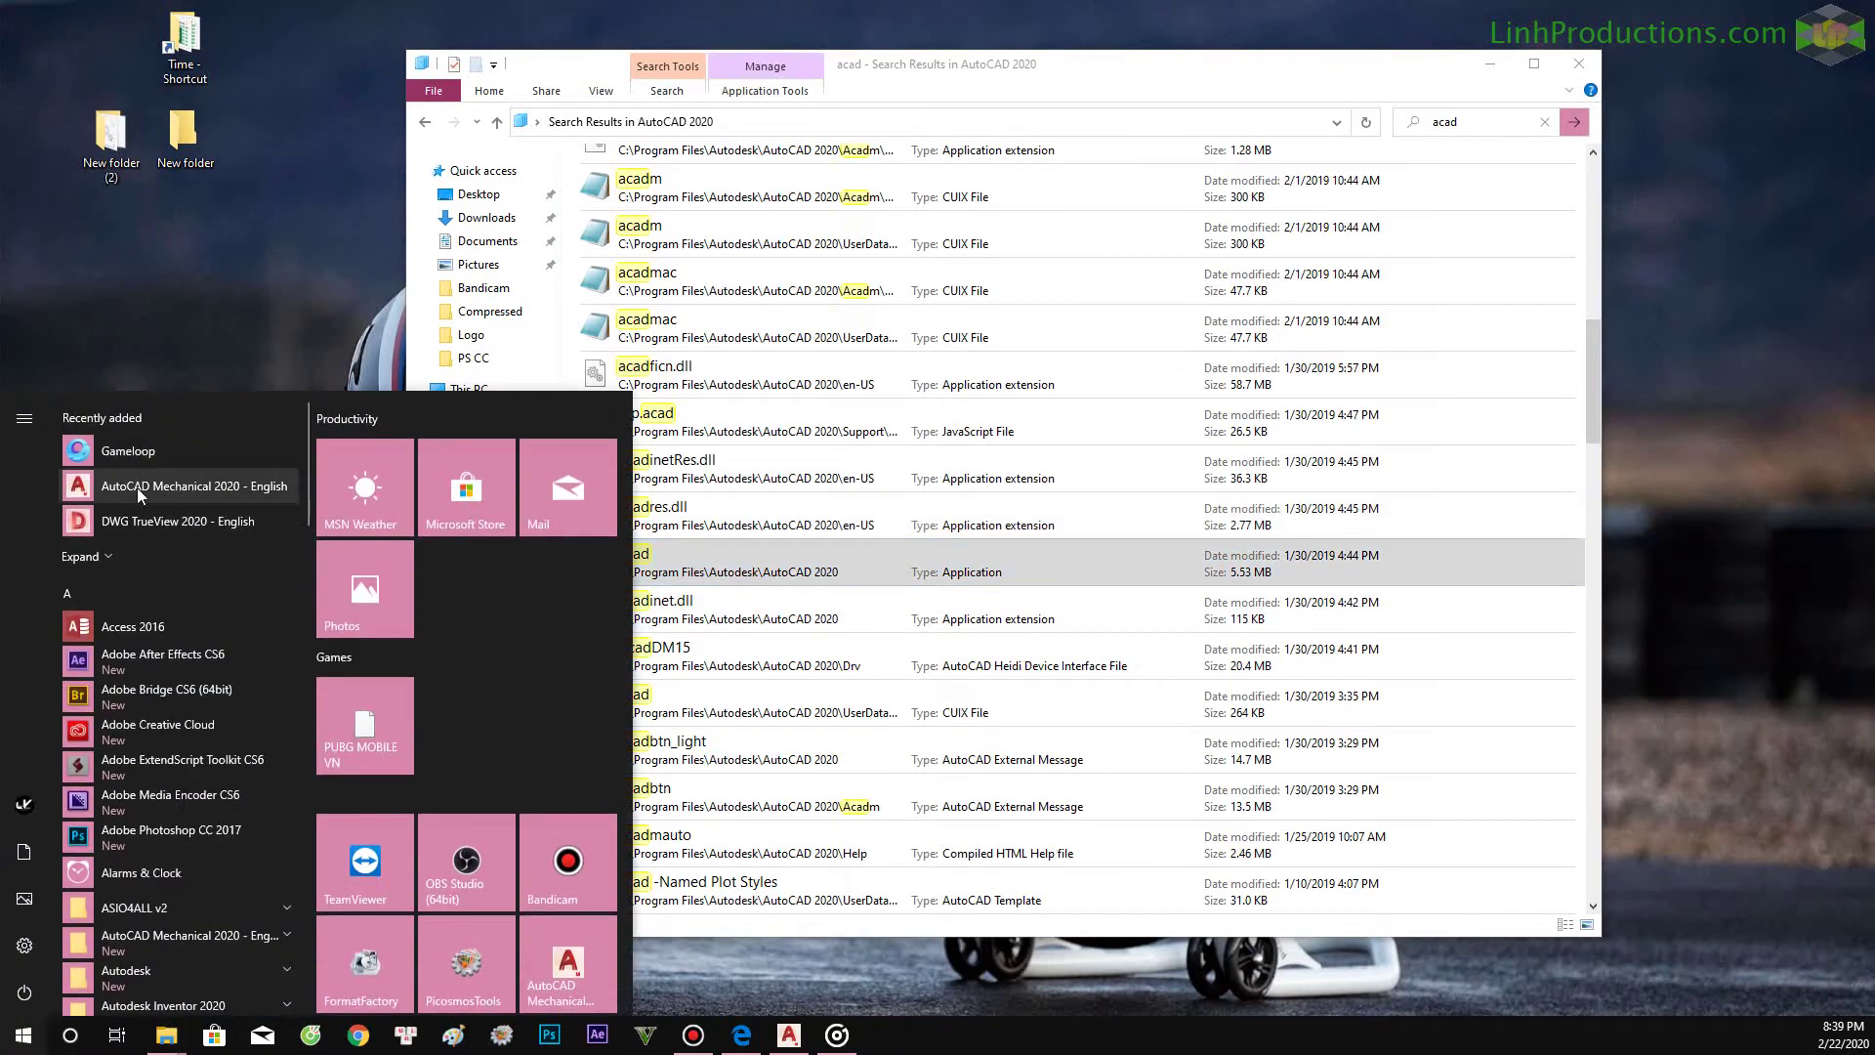
pyautogui.click(230, 335)
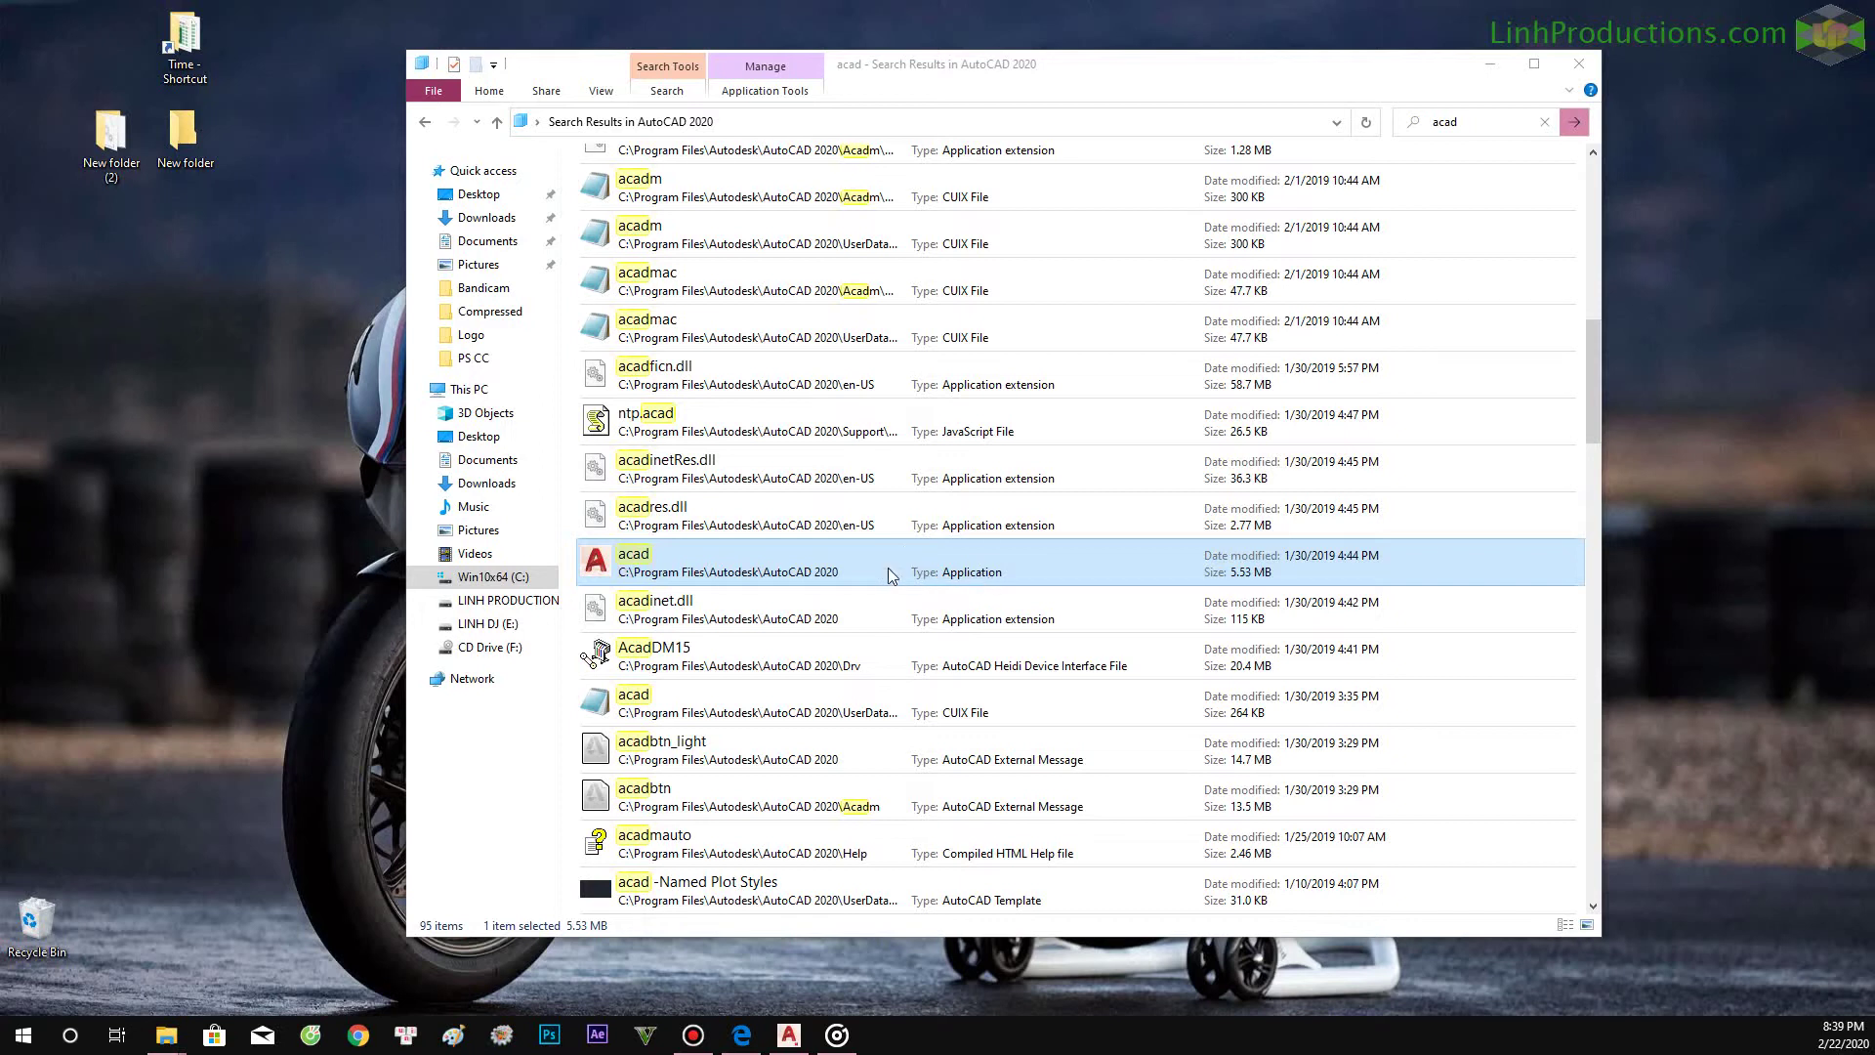
pyautogui.scroll(-1, 876, 573)
pyautogui.scroll(-1, 877, 574)
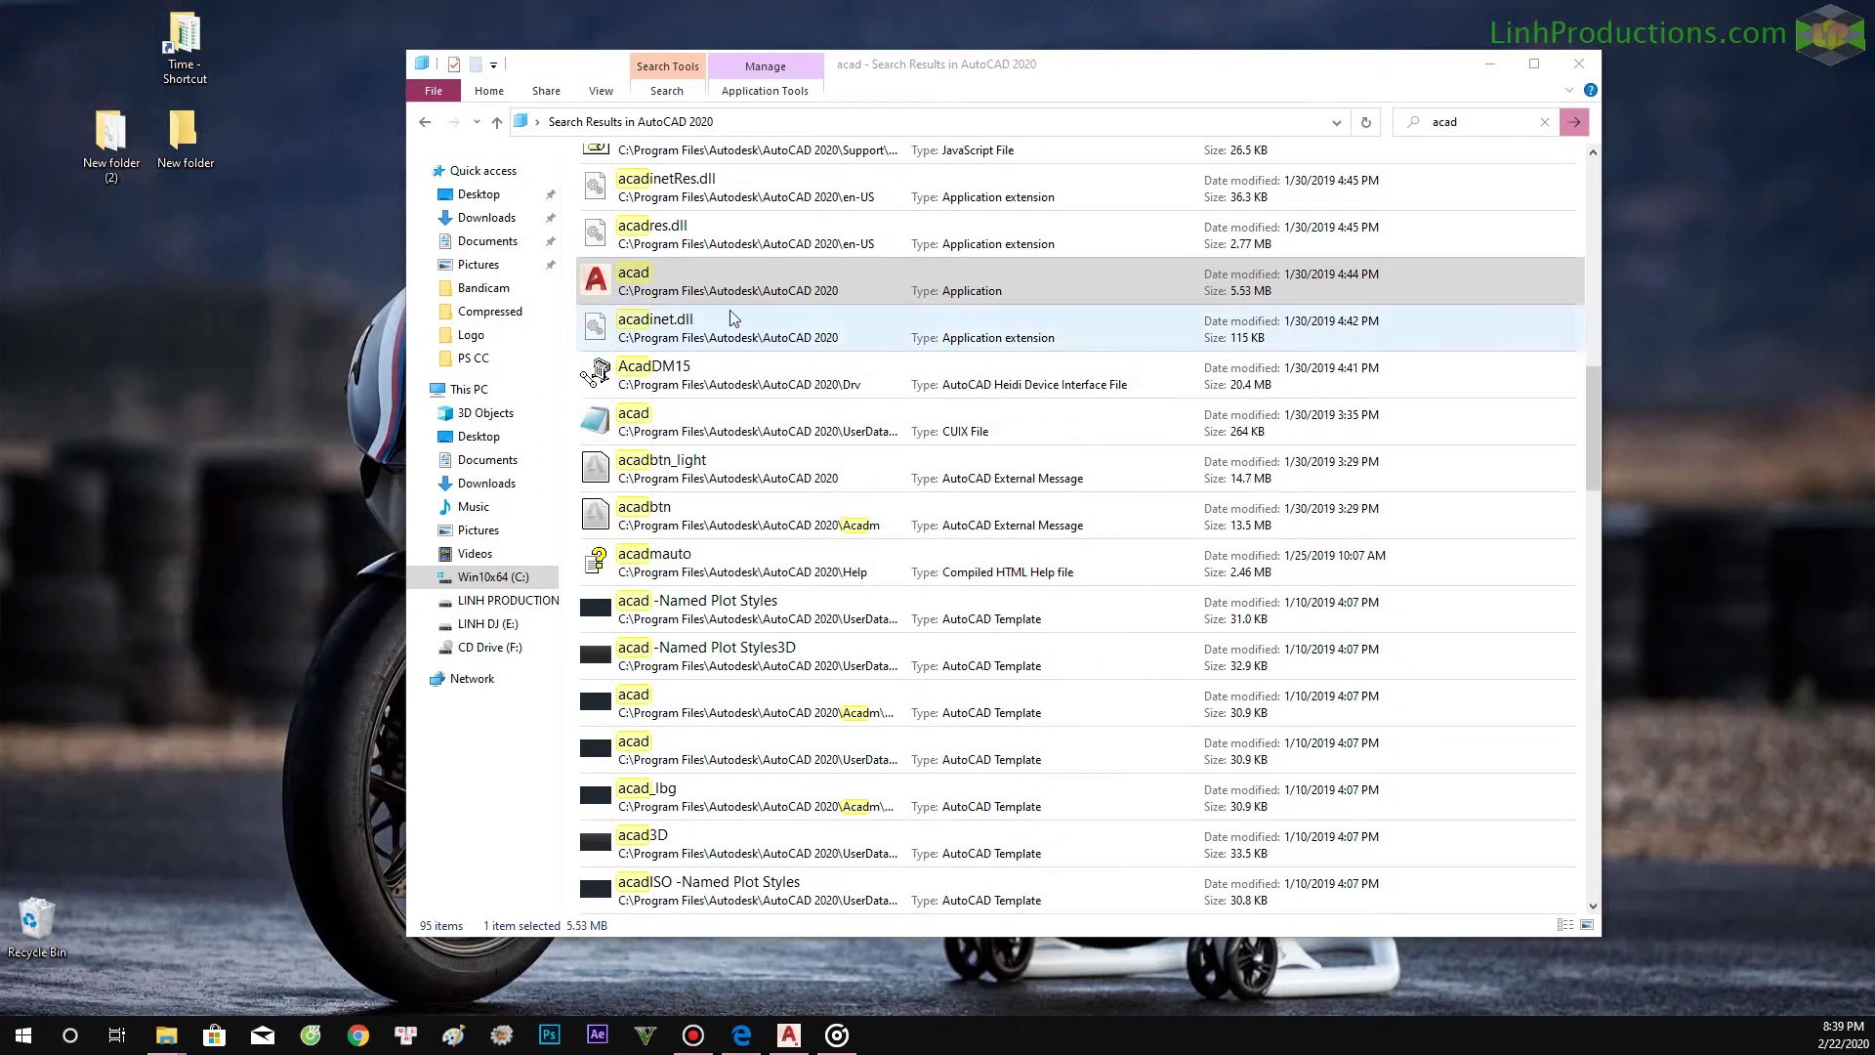
pyautogui.scroll(-5, 806, 340)
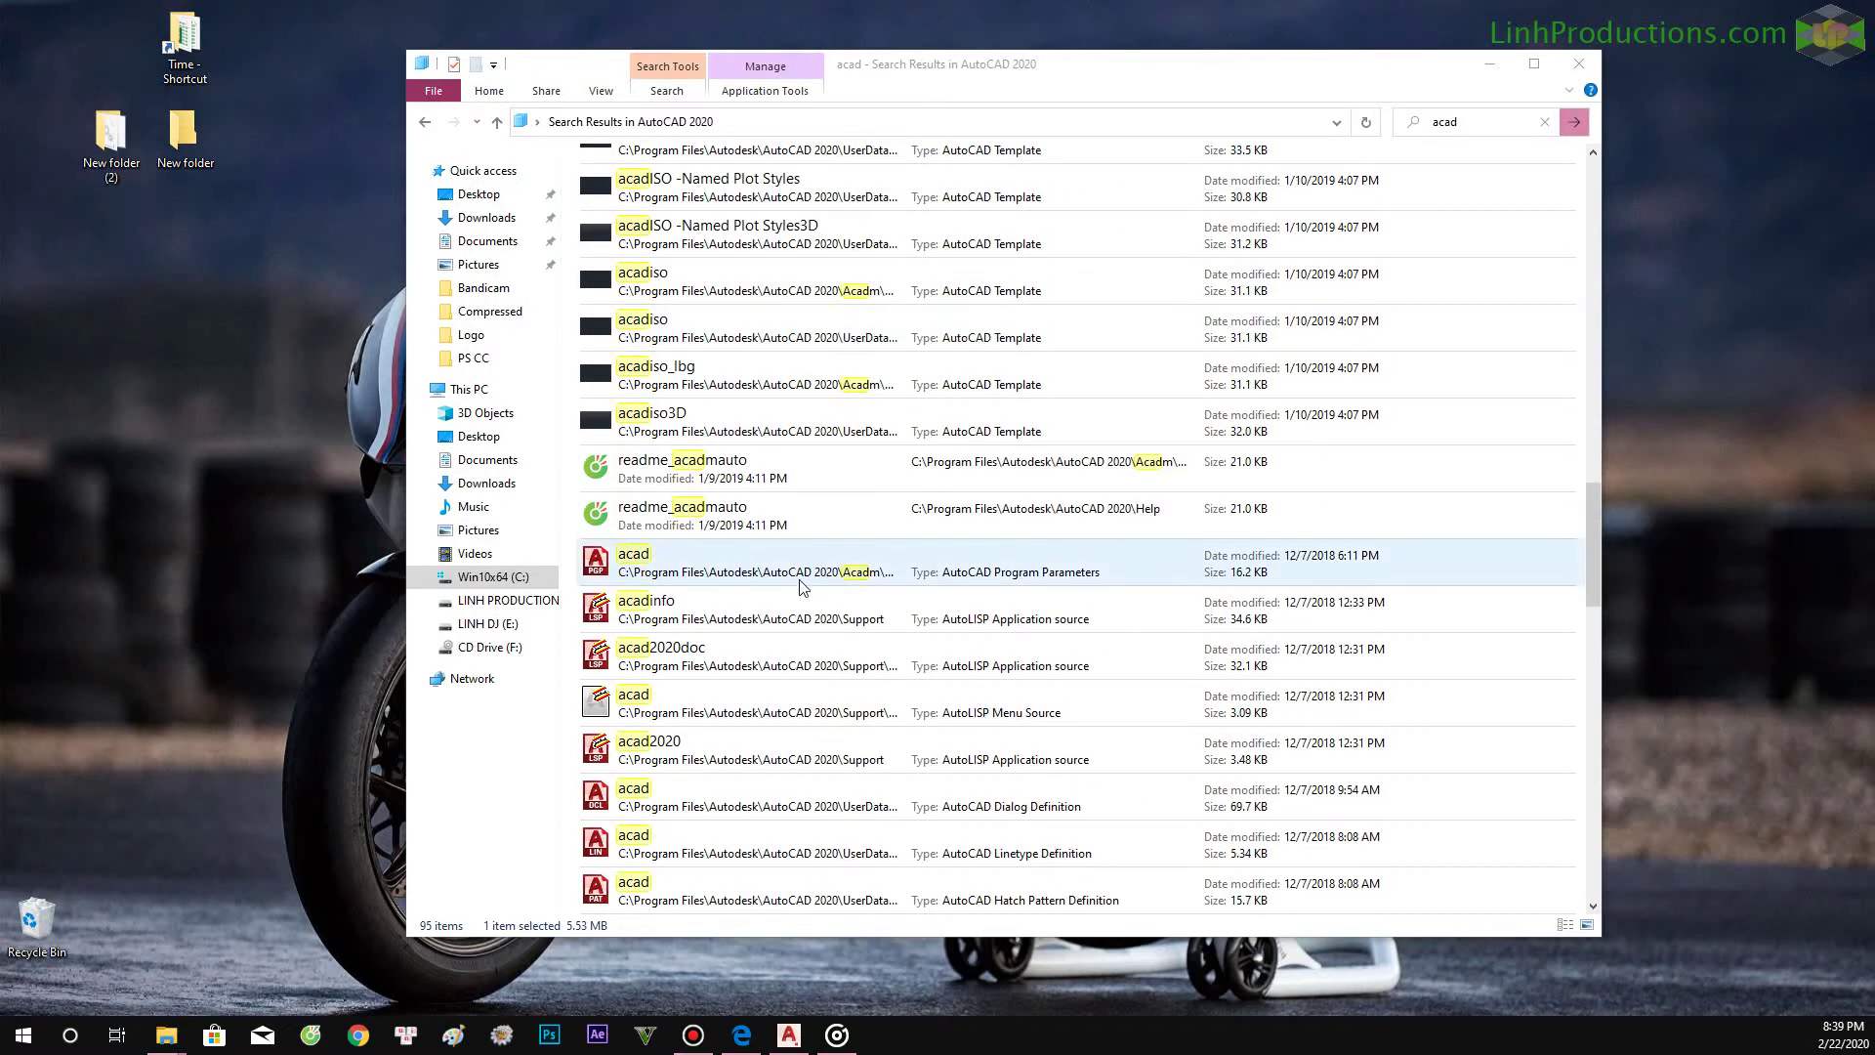
pyautogui.click(665, 576)
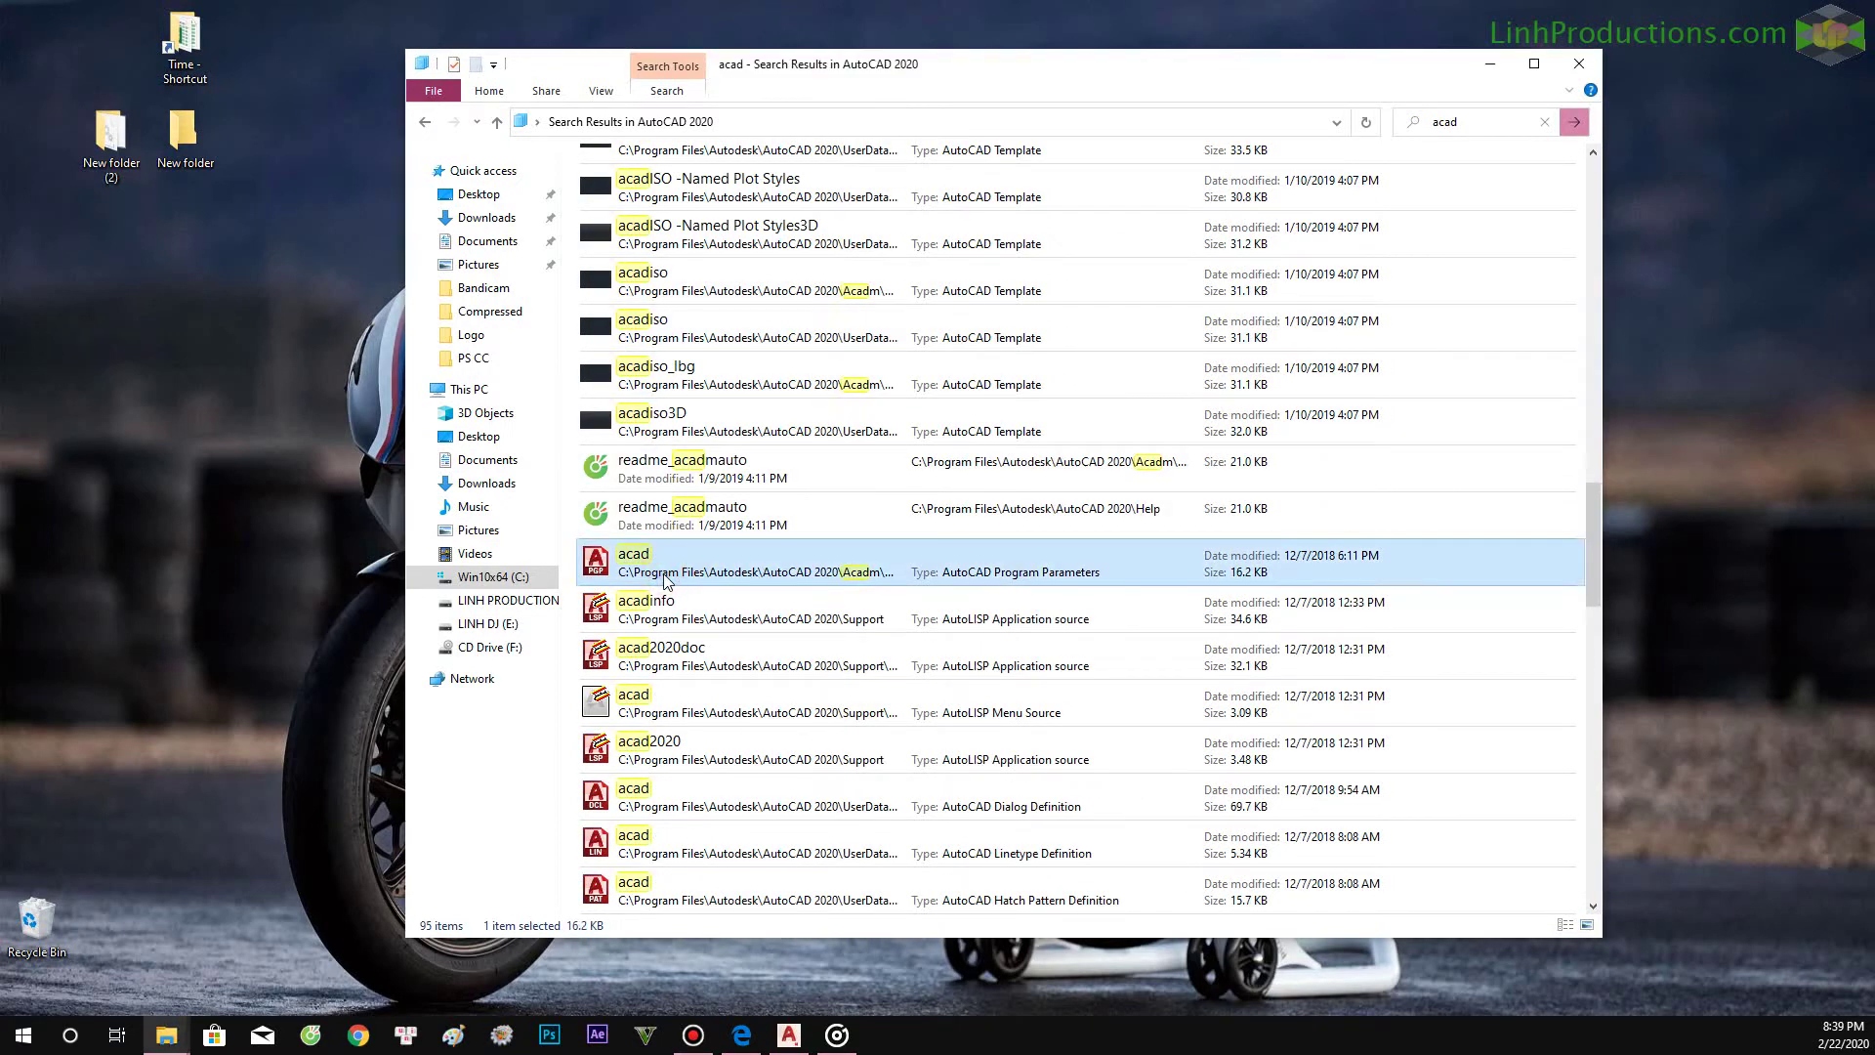
pyautogui.moveTo(633, 563)
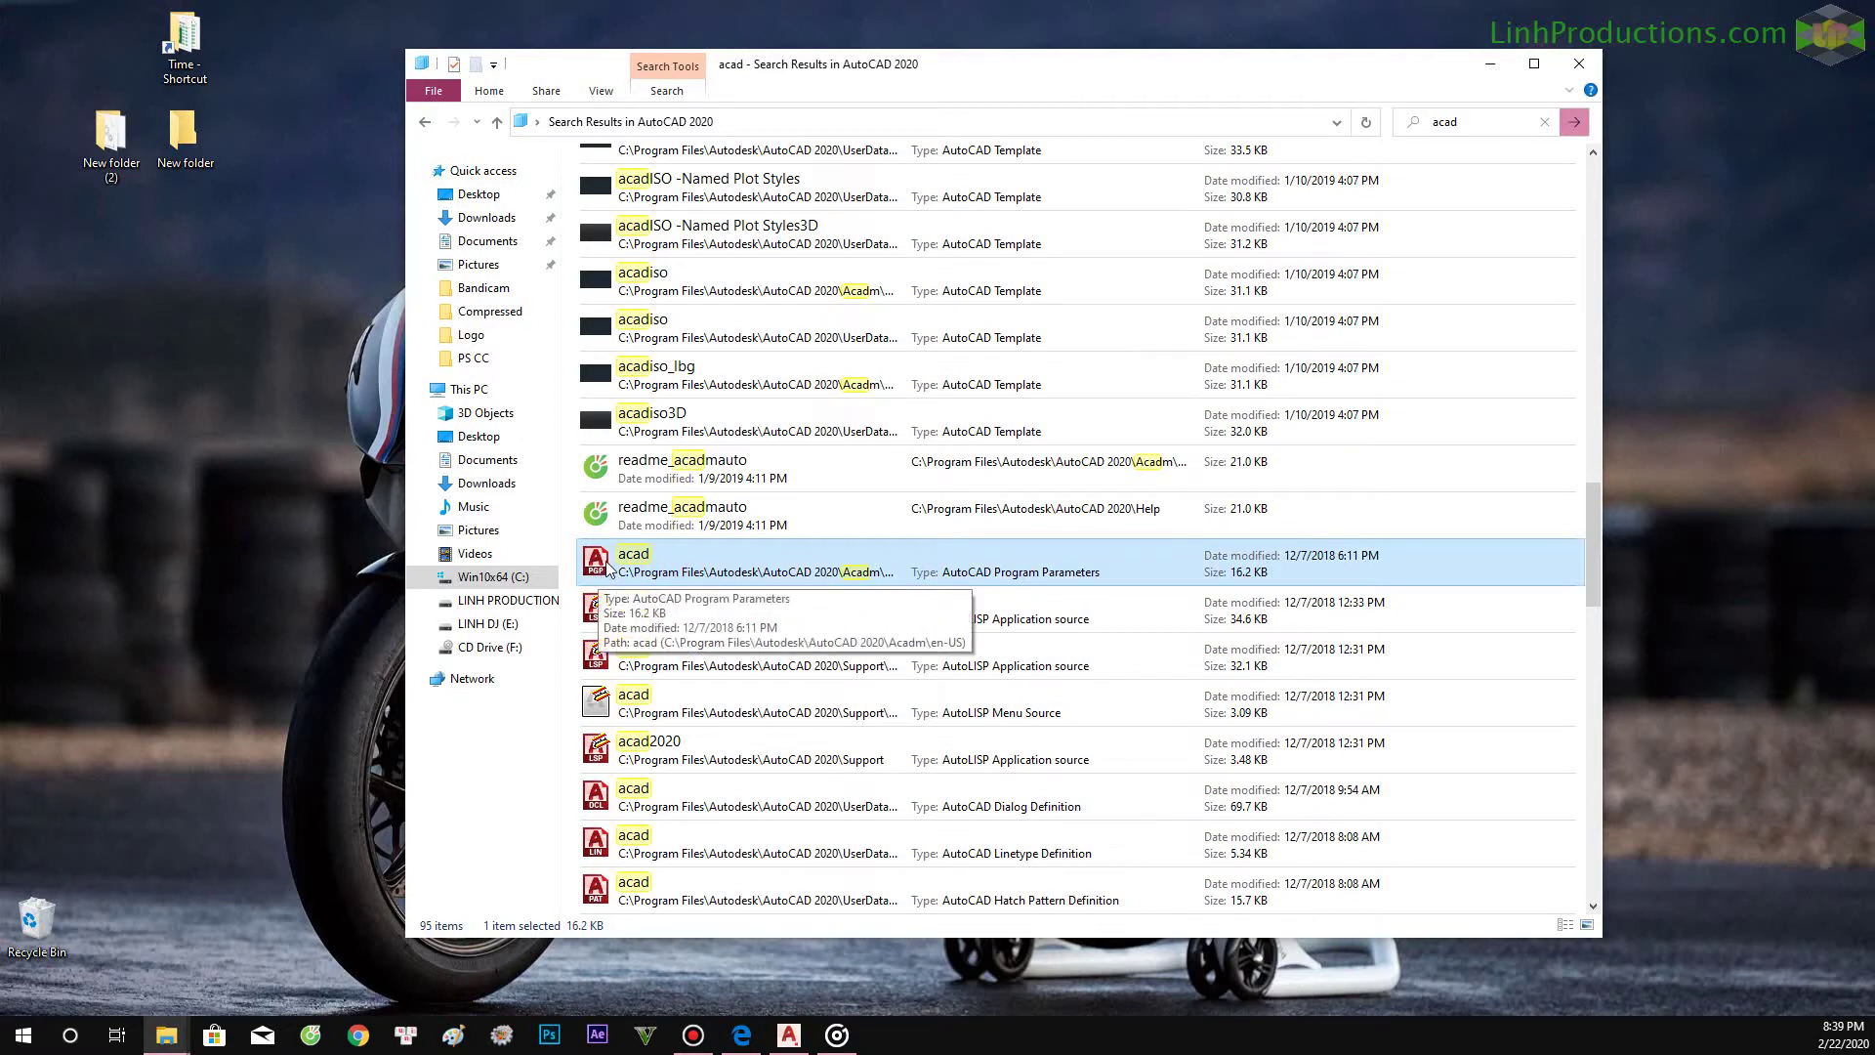
pyautogui.rightClick(628, 563)
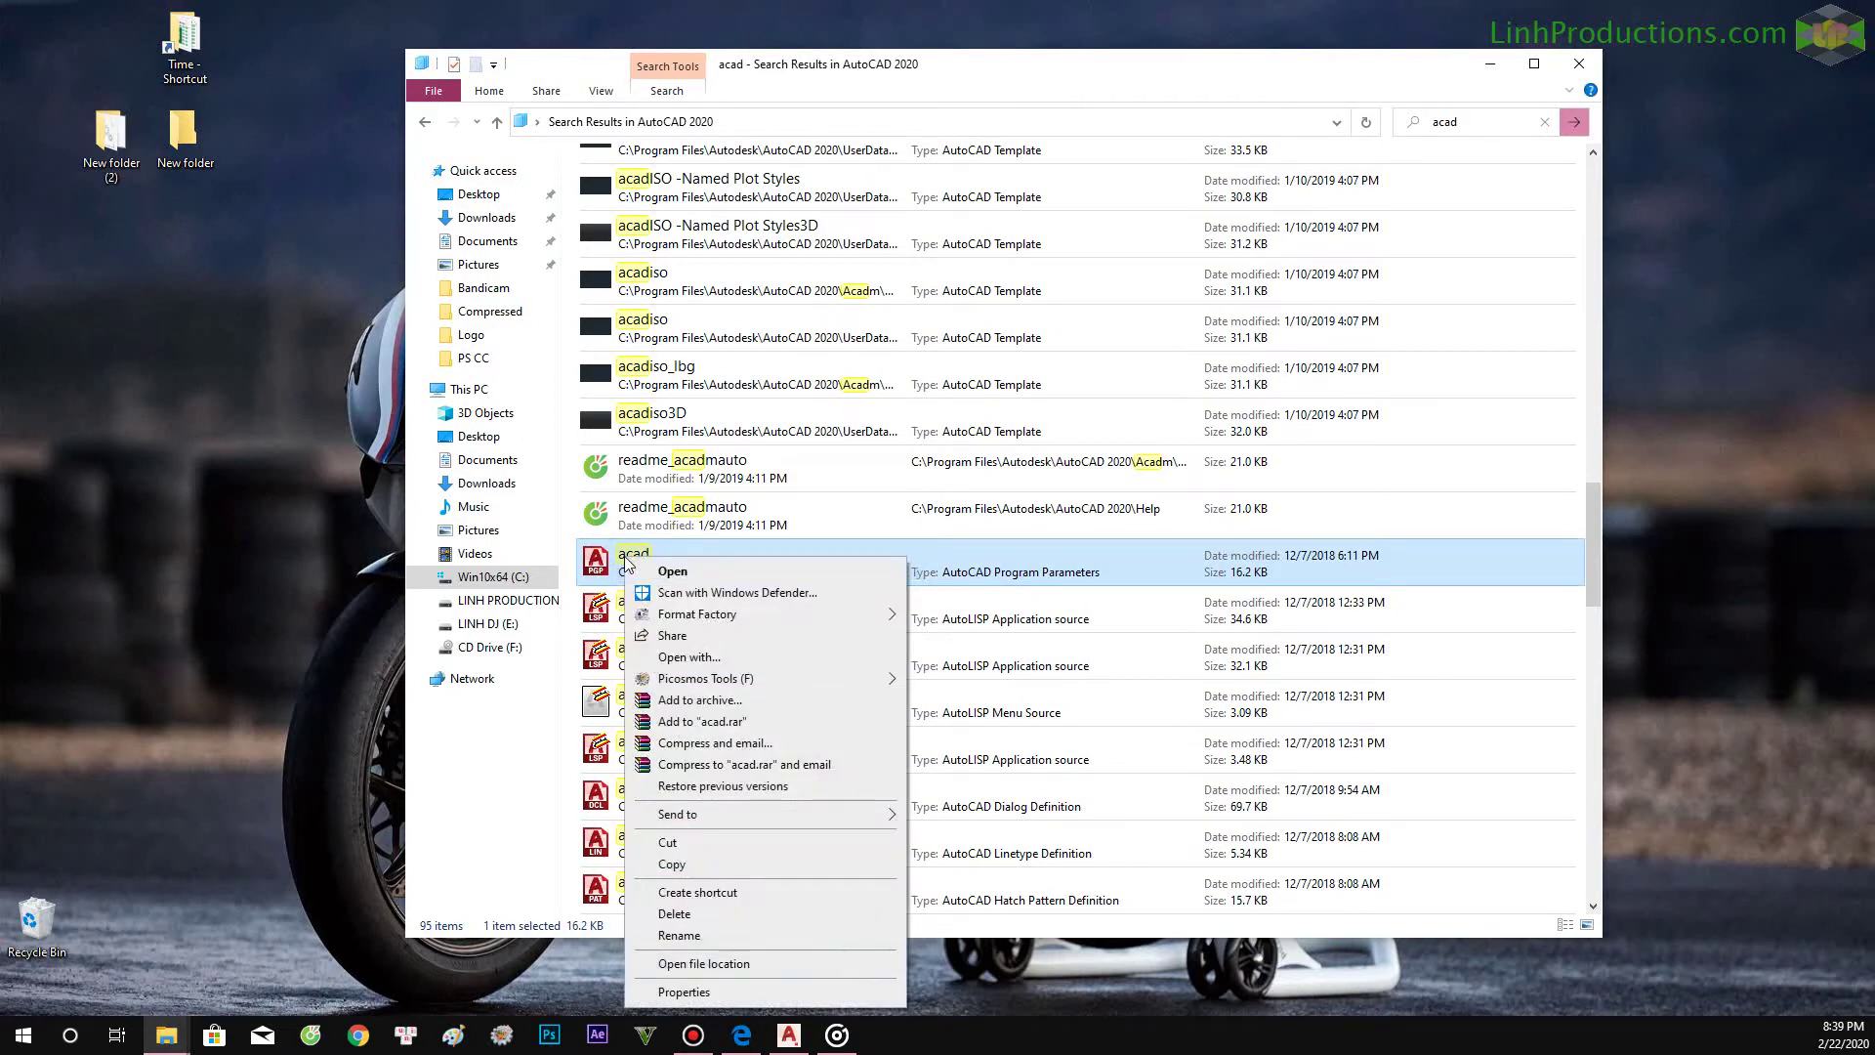
pyautogui.click(703, 657)
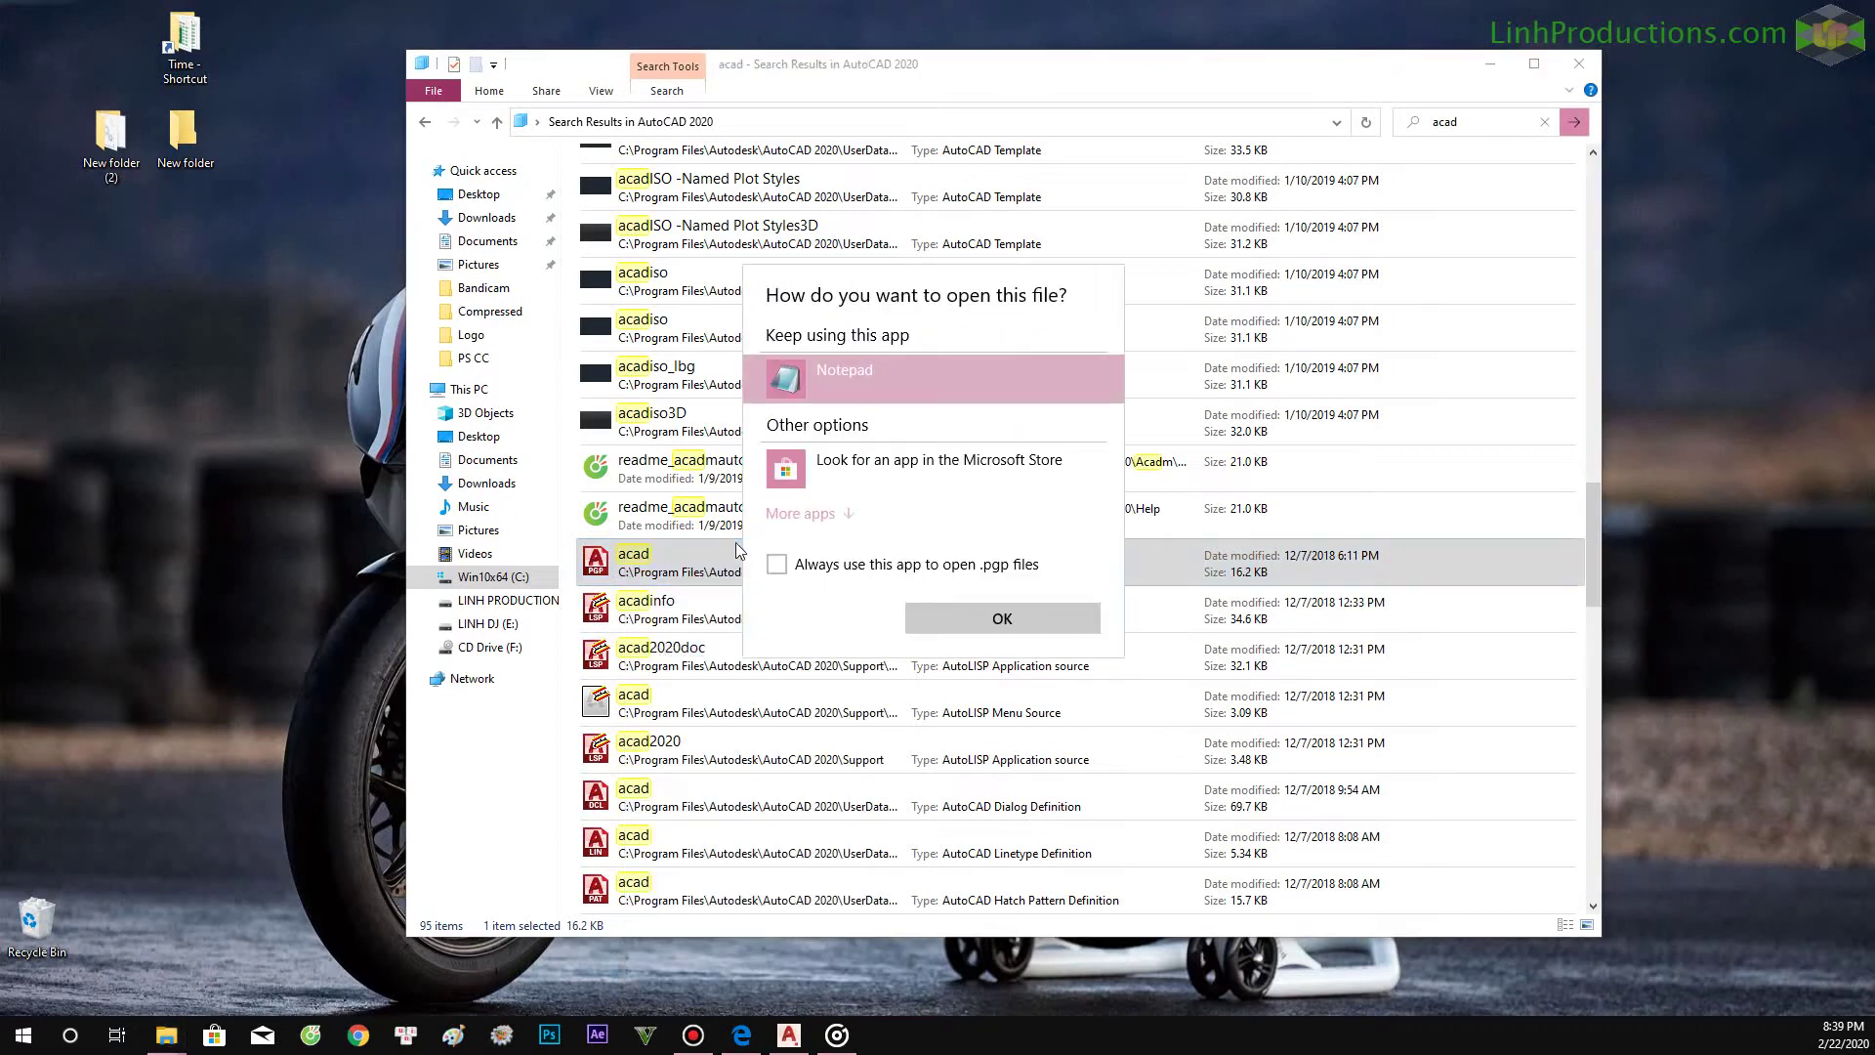
# Open acad.pgp in Notepad, browse its command aliases, then close it.
pyautogui.click(975, 621)
pyautogui.scroll(-2, 774, 376)
pyautogui.scroll(-4, 773, 376)
pyautogui.scroll(-6, 774, 376)
pyautogui.scroll(-5, 774, 376)
pyautogui.moveTo(1360, 210); pyautogui.dragTo(1360, 291)
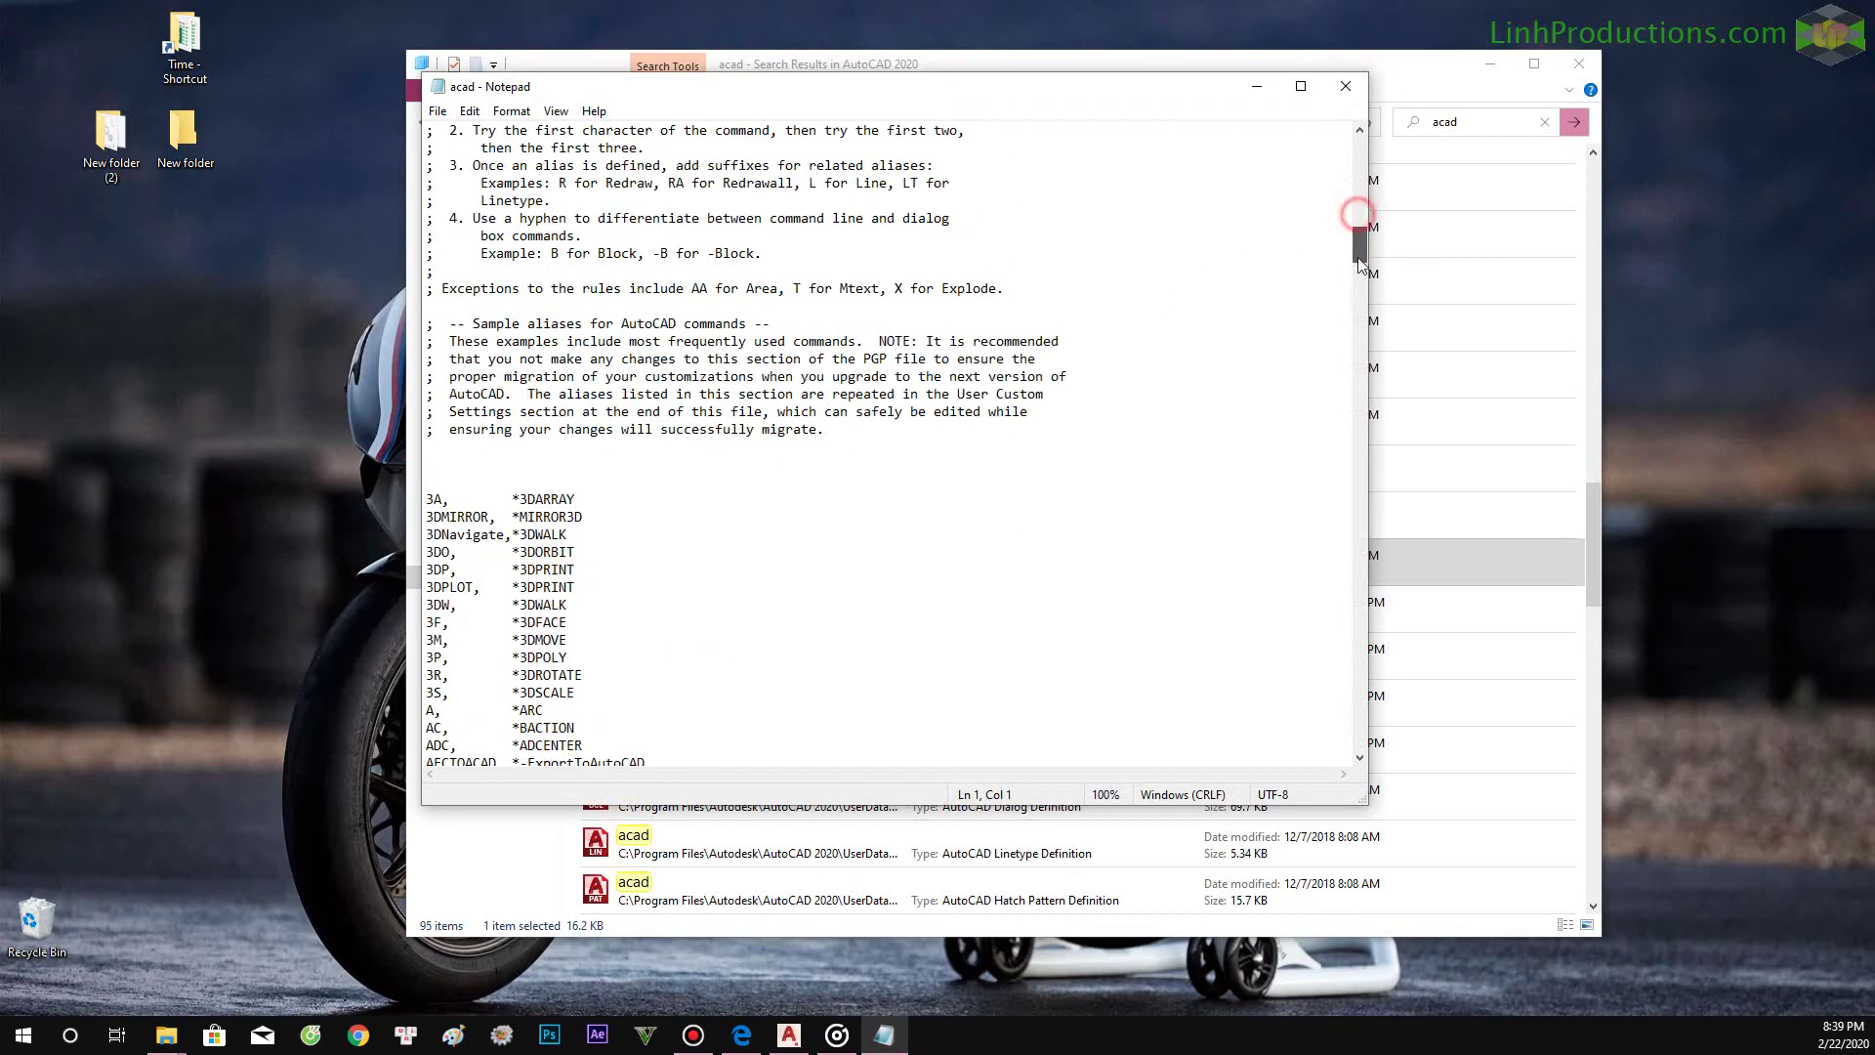
pyautogui.scroll(3, 1360, 291)
pyautogui.scroll(2, 837, 280)
pyautogui.scroll(1, 837, 280)
pyautogui.moveTo(649, 342); pyautogui.dragTo(441, 255)
pyautogui.click(728, 355)
pyautogui.scroll(-6, 678, 365)
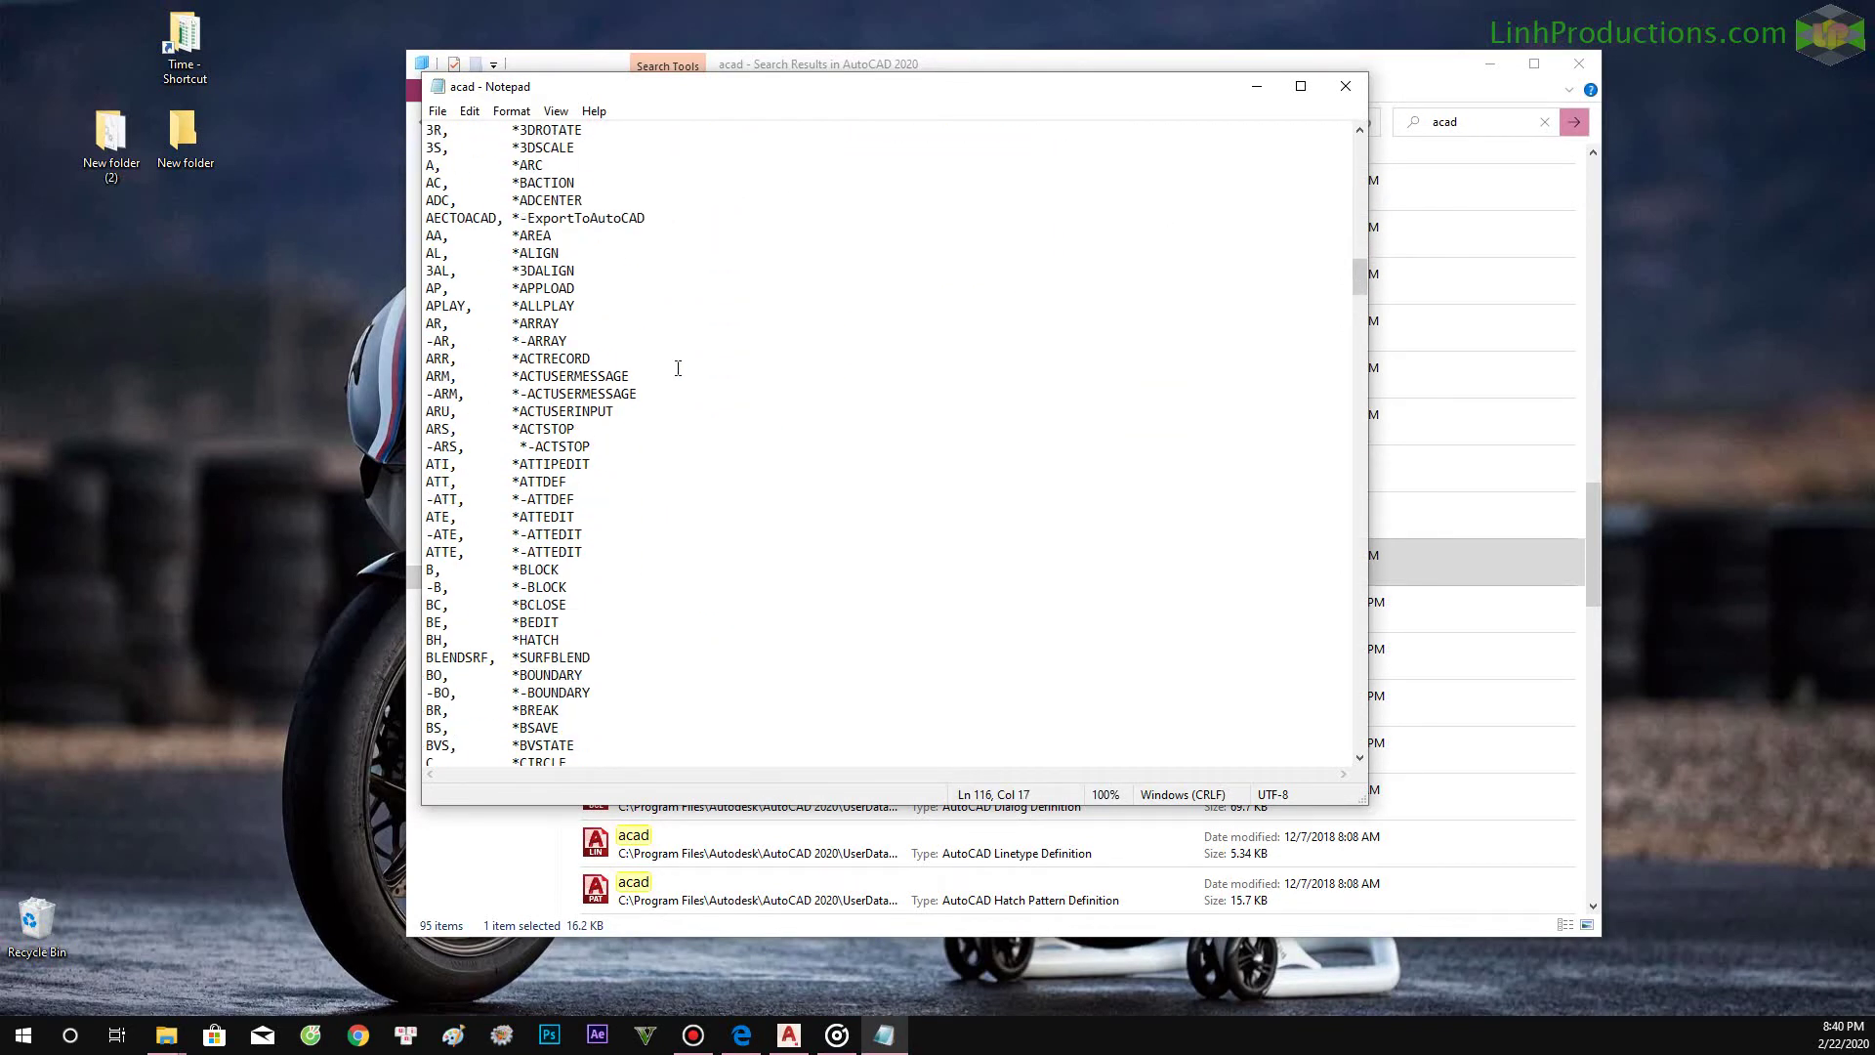
pyautogui.scroll(-4, 496, 458)
pyautogui.scroll(-6, 518, 464)
pyautogui.scroll(-8, 547, 471)
pyautogui.scroll(-2, 571, 476)
pyautogui.scroll(-3, 576, 449)
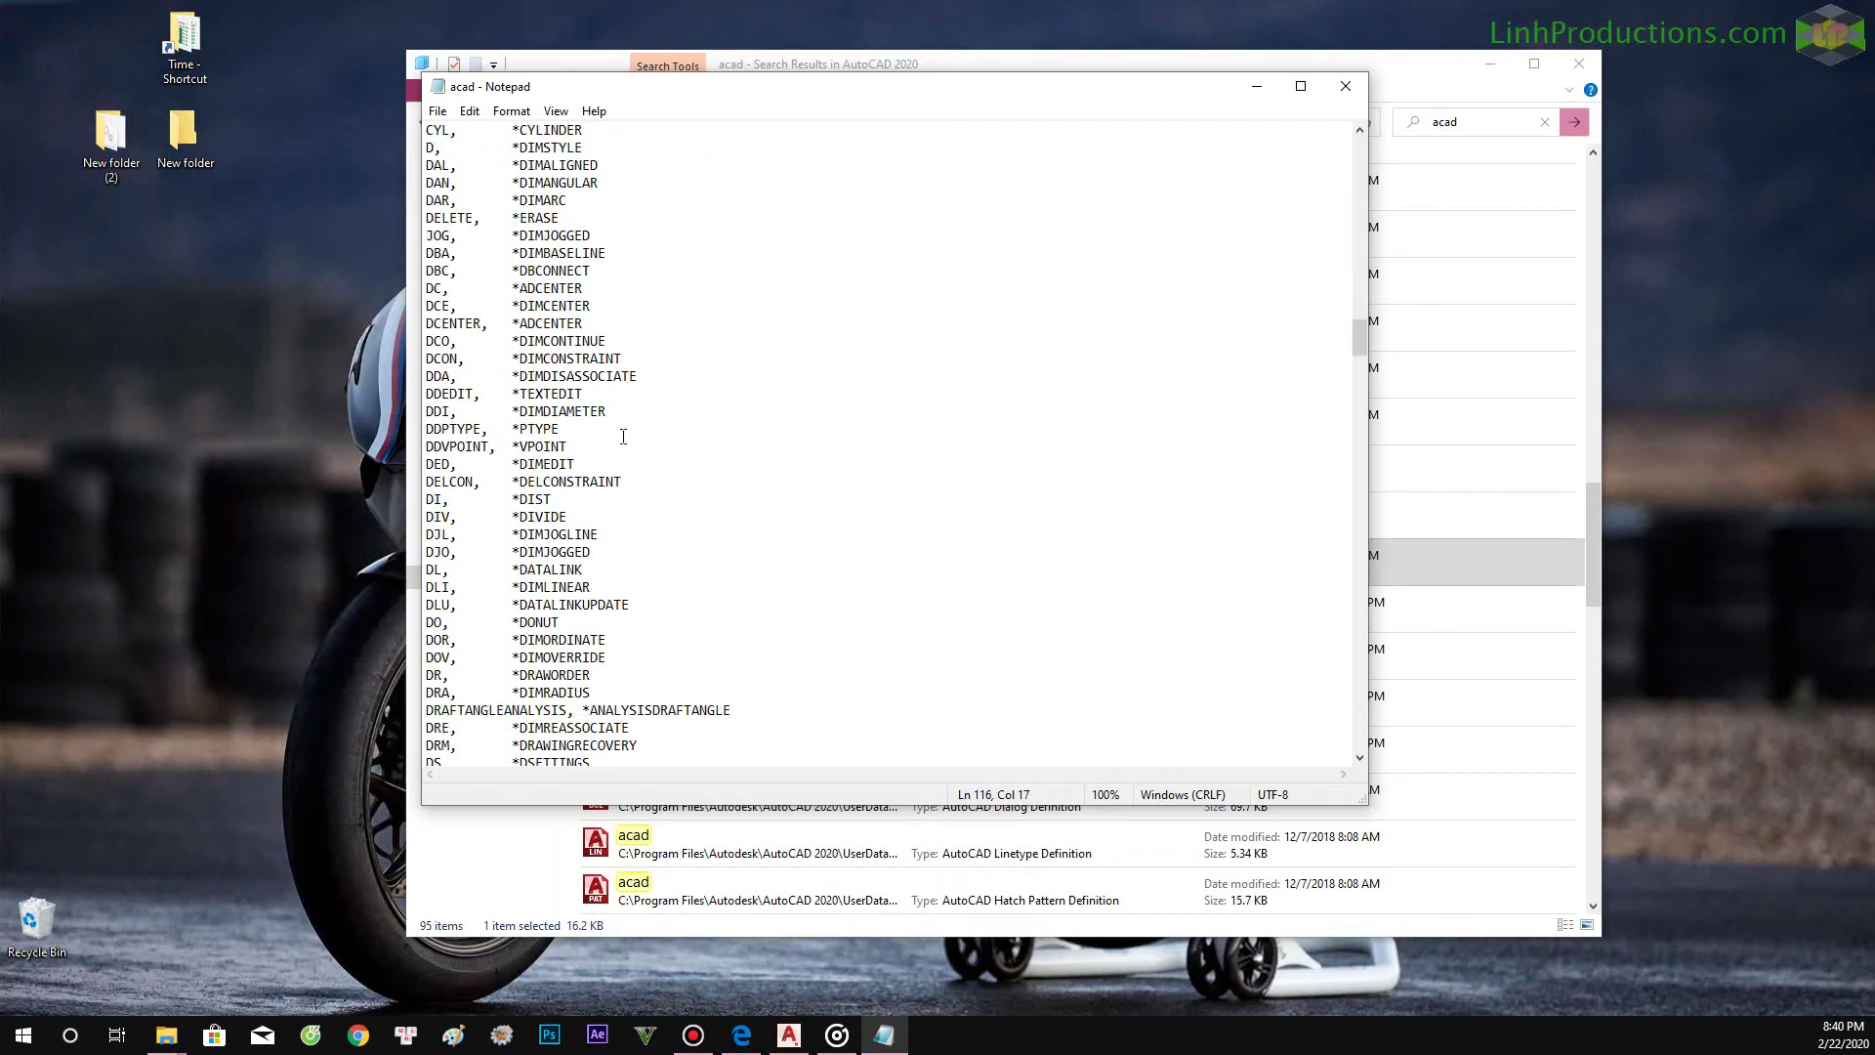
pyautogui.scroll(-4, 624, 437)
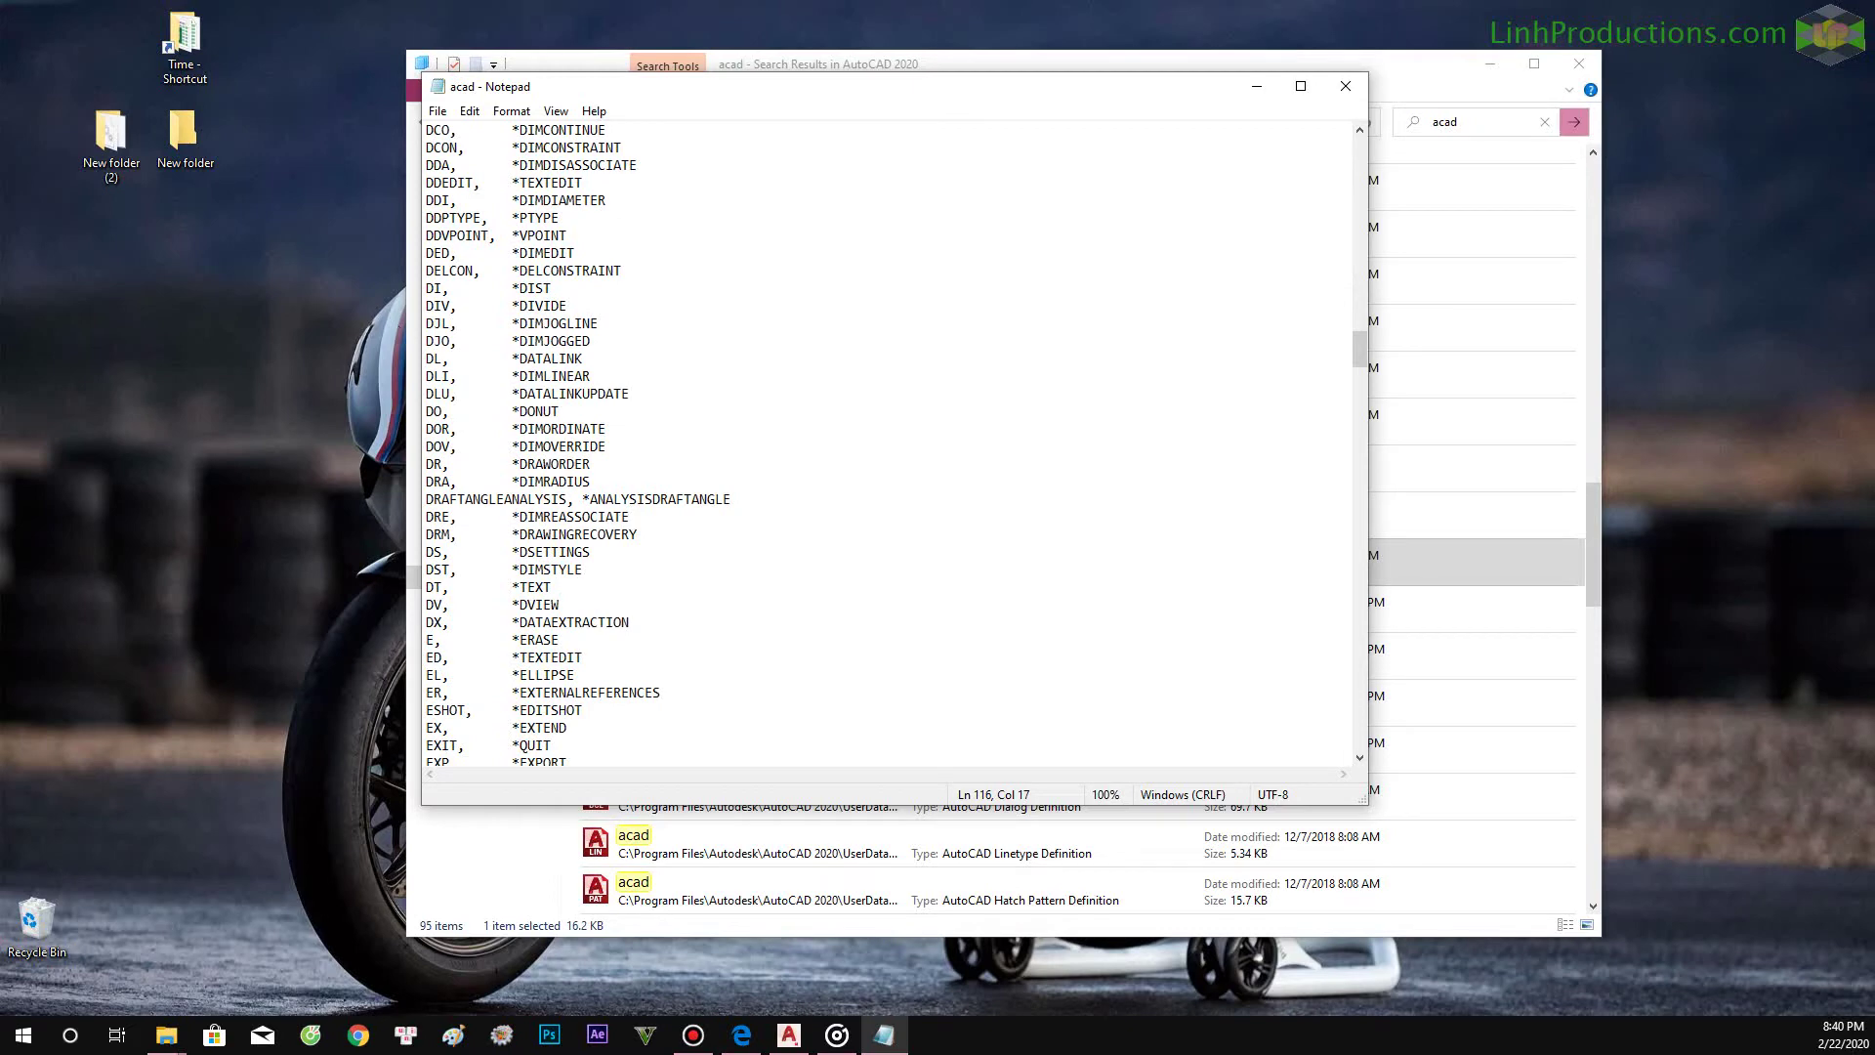
pyautogui.click(1346, 86)
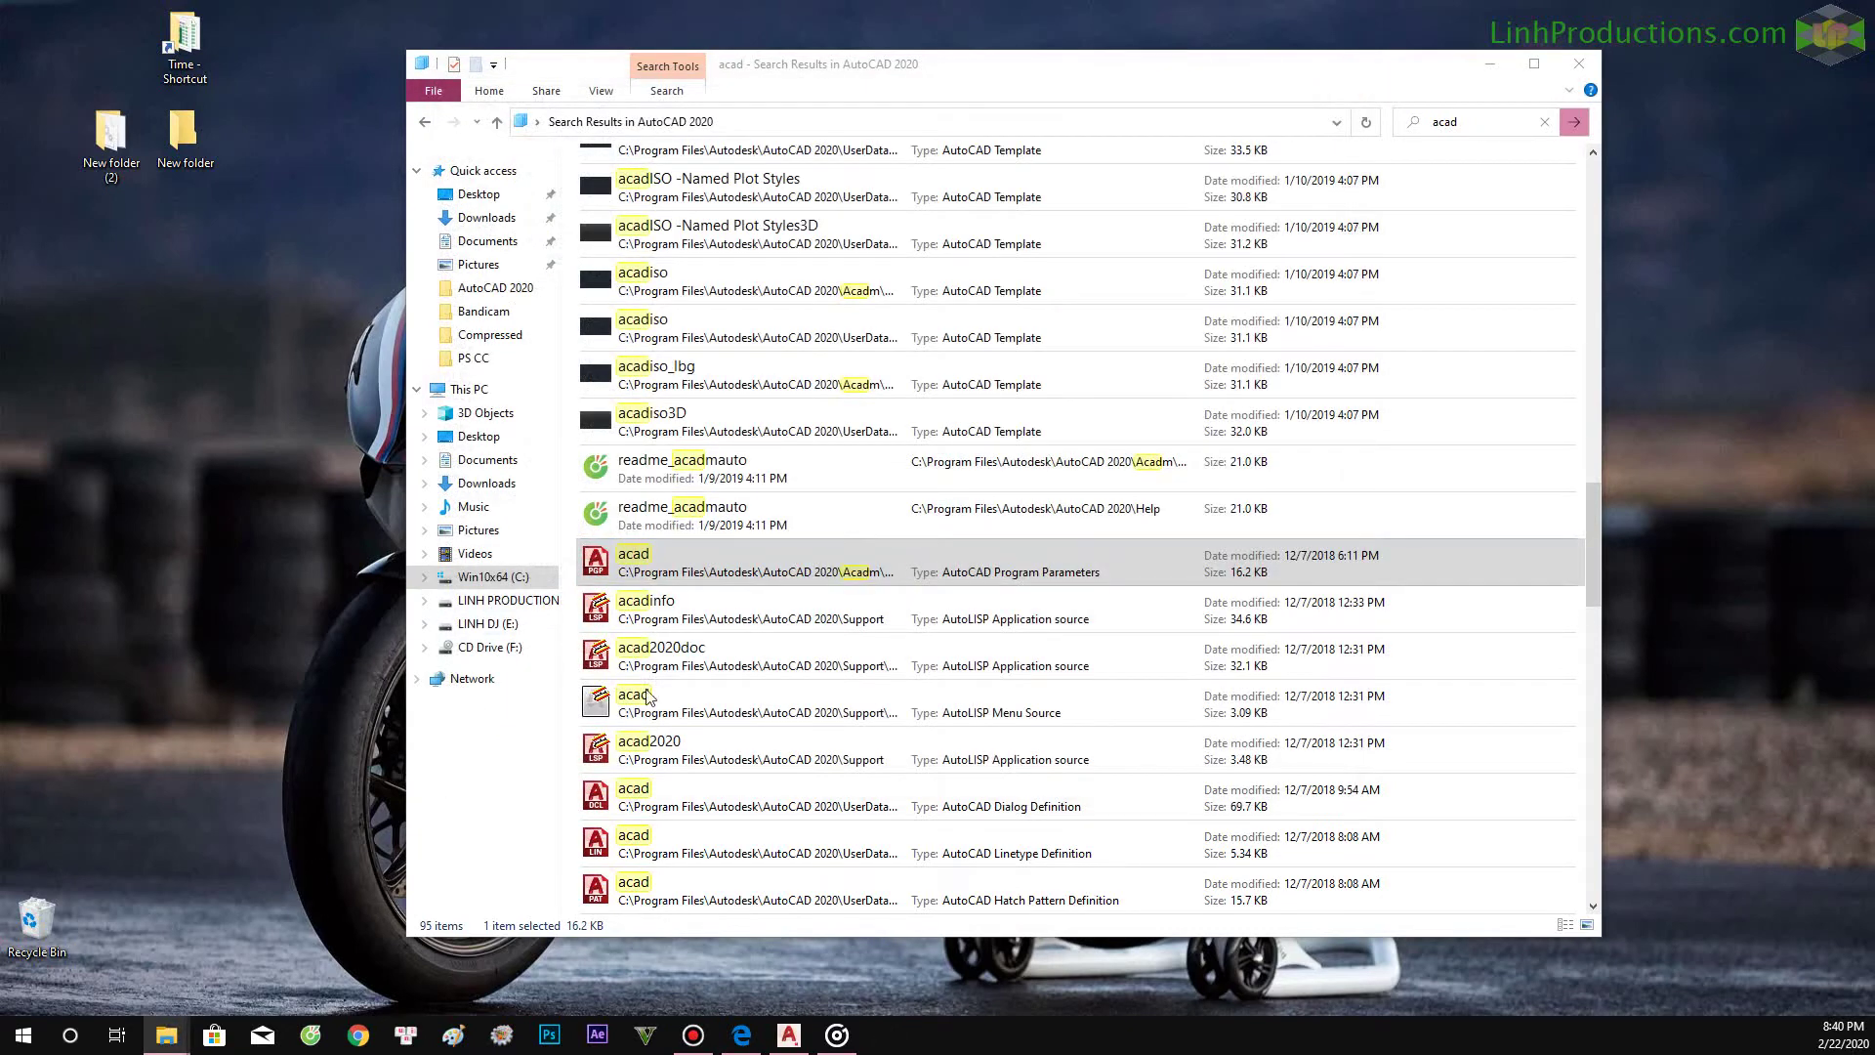
# Reopen acad.pgp in Notepad, scroll through the aliases again, and close it.
pyautogui.click(665, 567)
pyautogui.rightClick(665, 569)
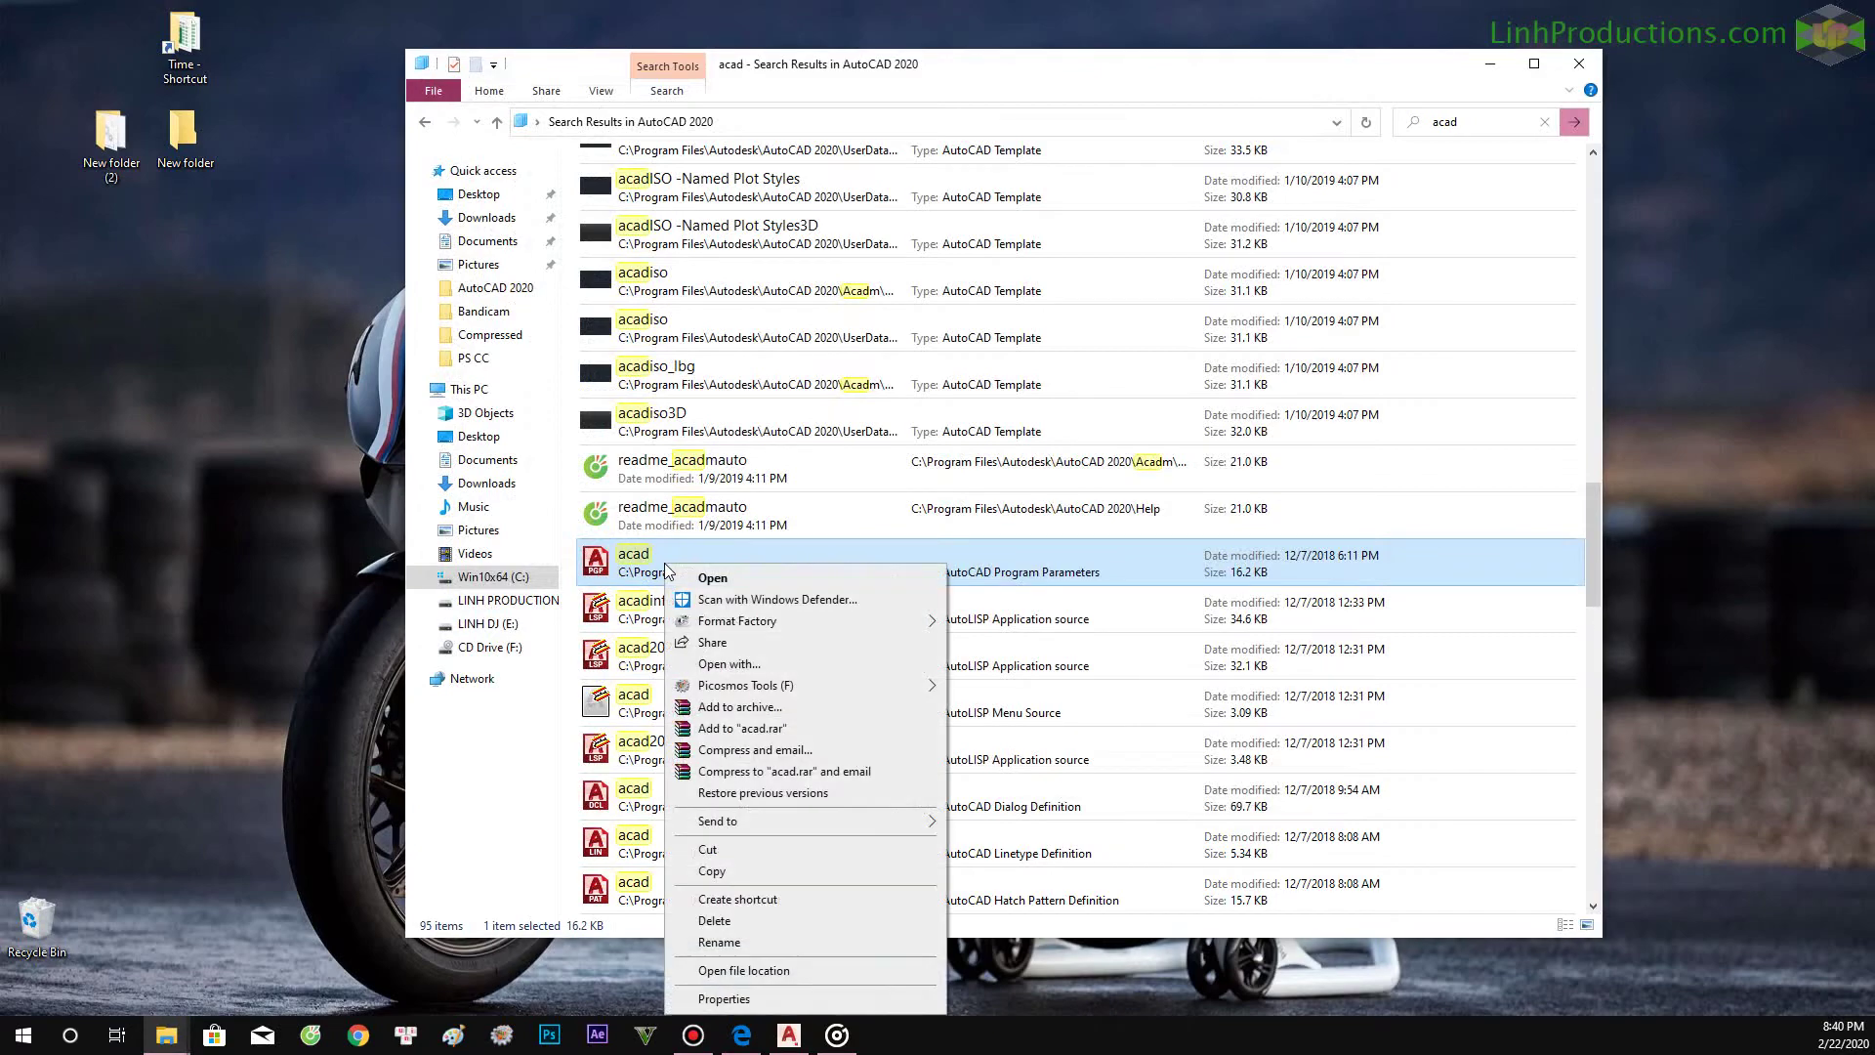
pyautogui.click(719, 555)
pyautogui.rightClick(701, 533)
pyautogui.click(734, 545)
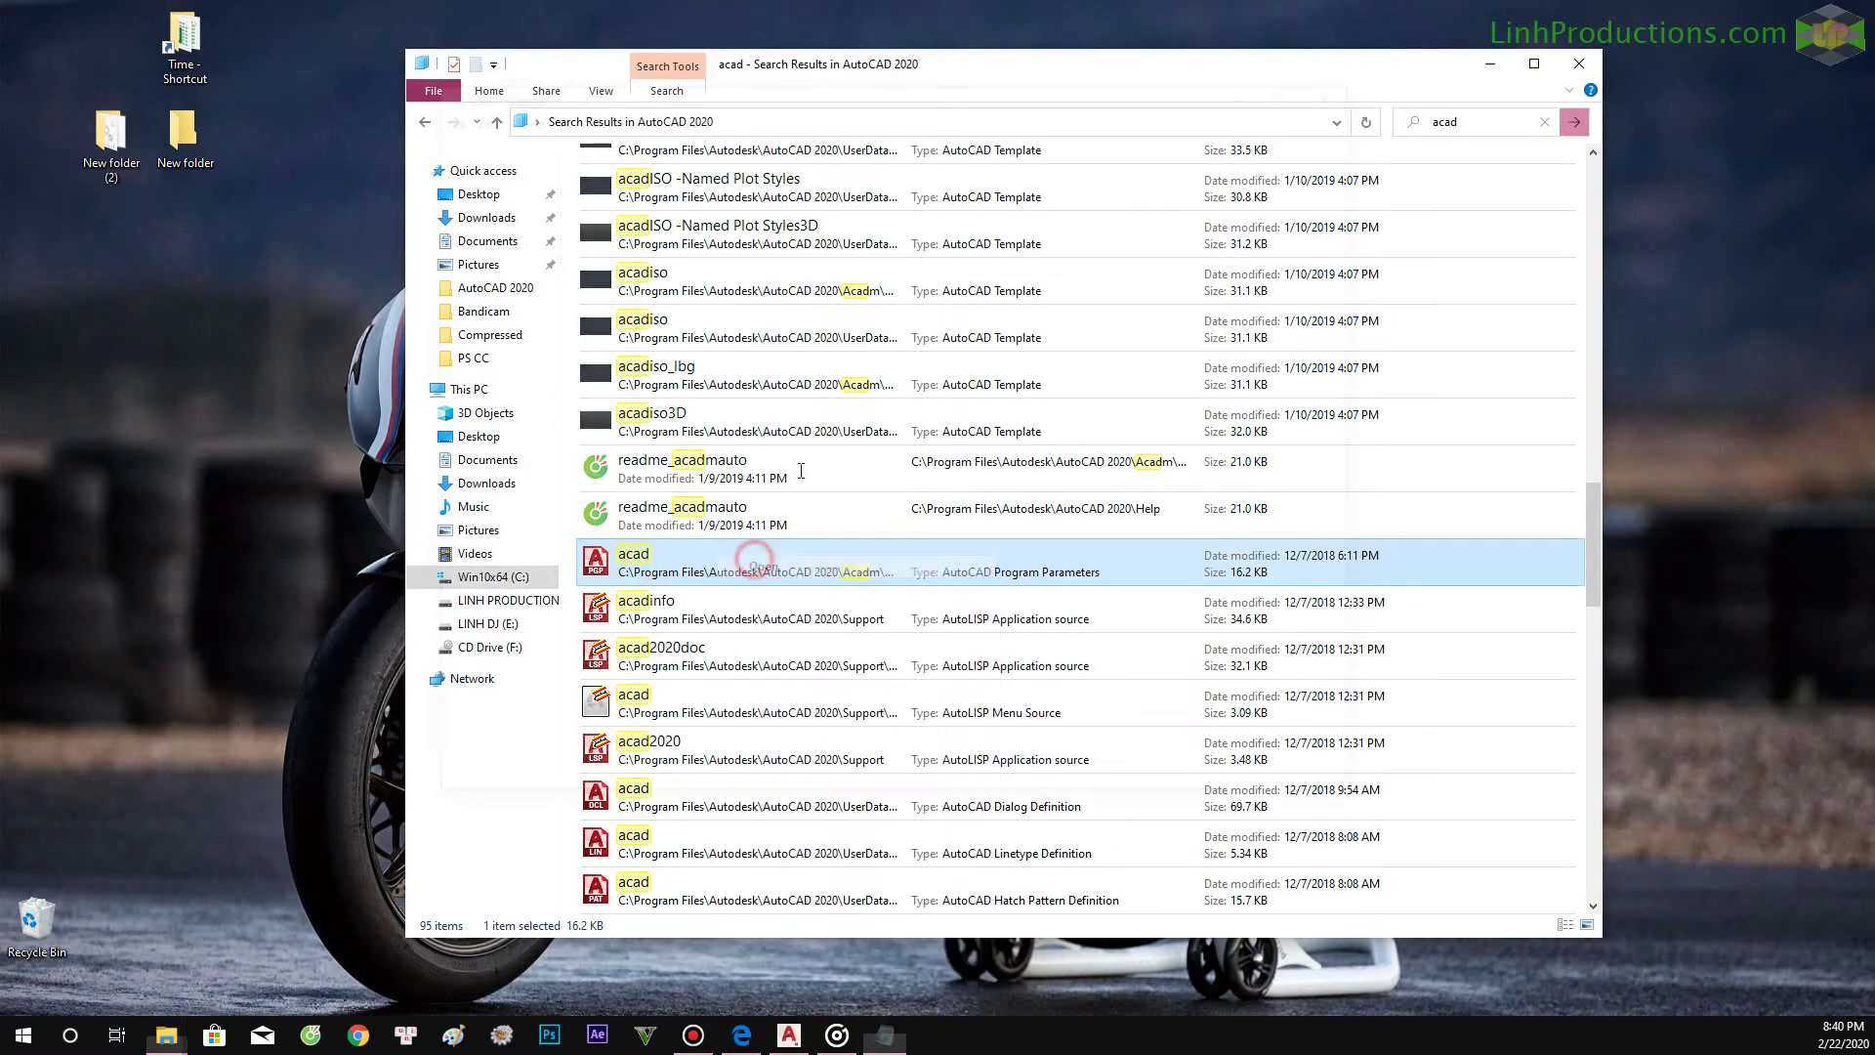
pyautogui.scroll(-9, 716, 450)
pyautogui.moveTo(1360, 191); pyautogui.dragTo(1340, 472)
pyautogui.scroll(-5, 691, 407)
pyautogui.scroll(-5, 680, 391)
pyautogui.scroll(-9, 680, 391)
pyautogui.scroll(-4, 676, 392)
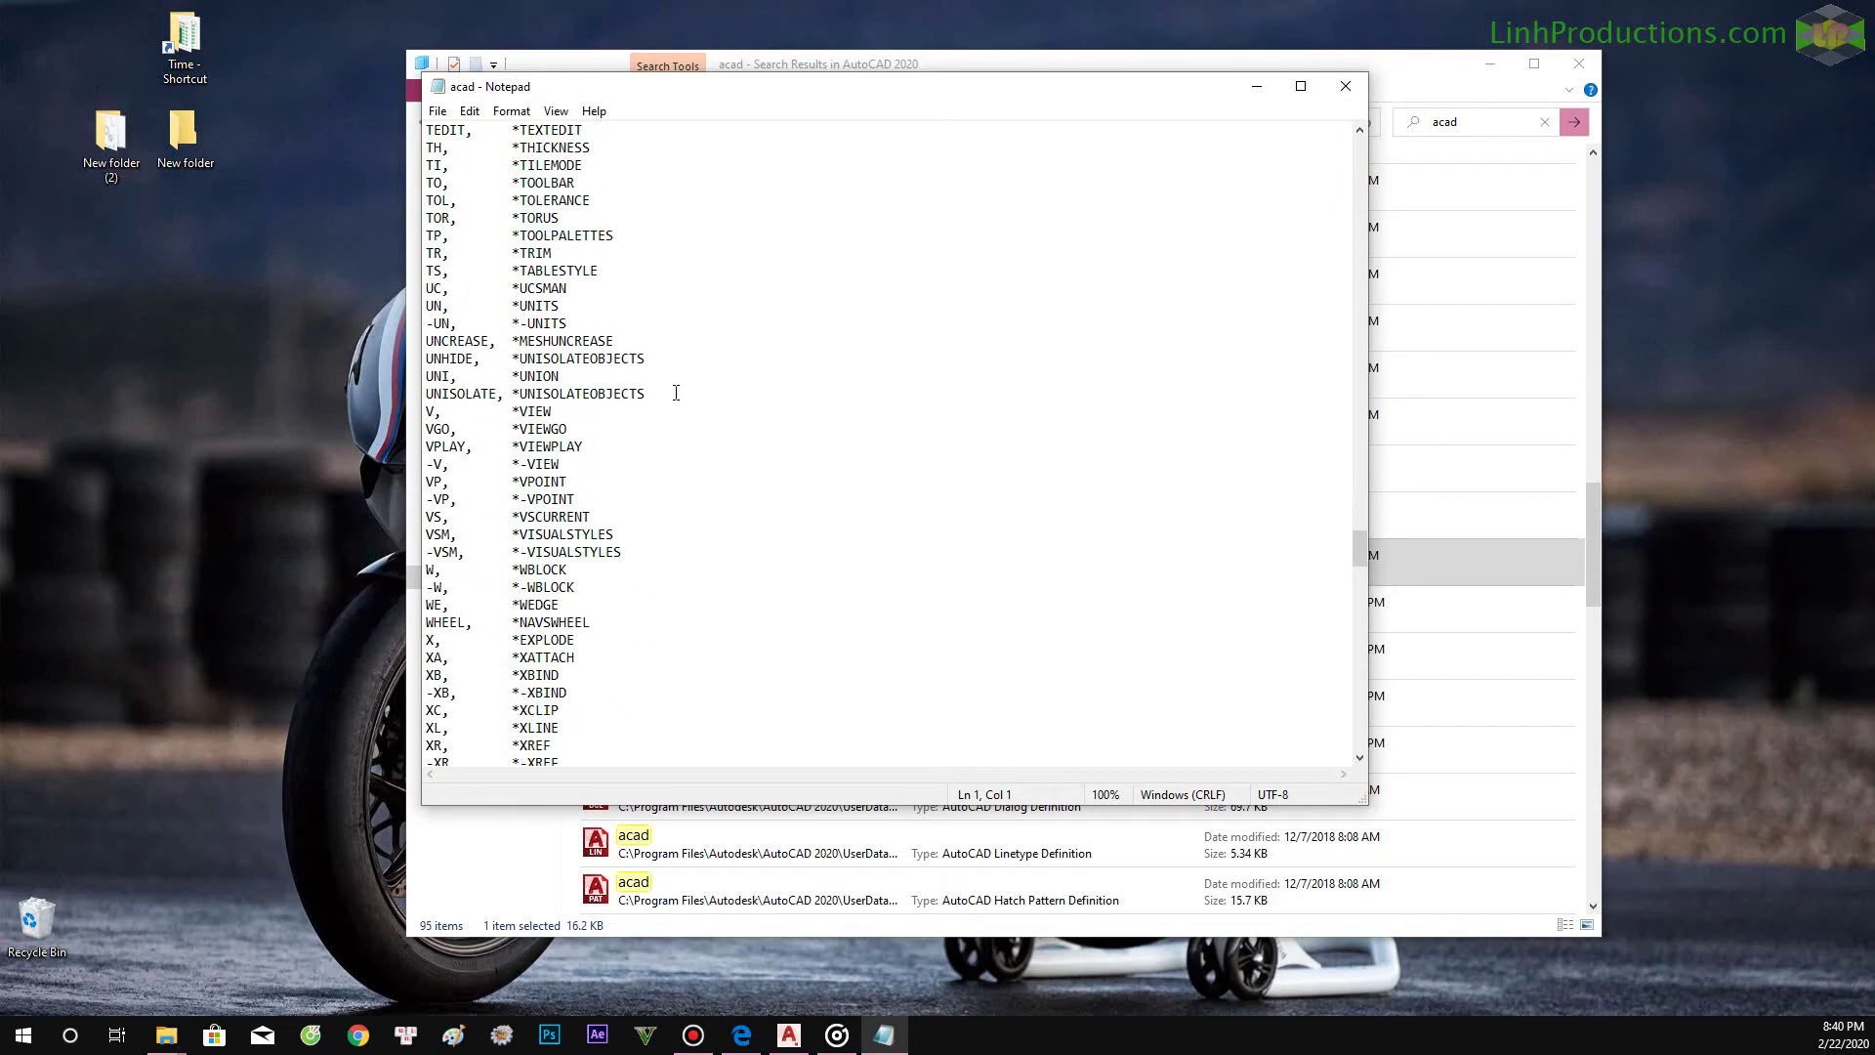
pyautogui.scroll(4, 676, 393)
pyautogui.scroll(5, 676, 392)
pyautogui.scroll(4, 676, 393)
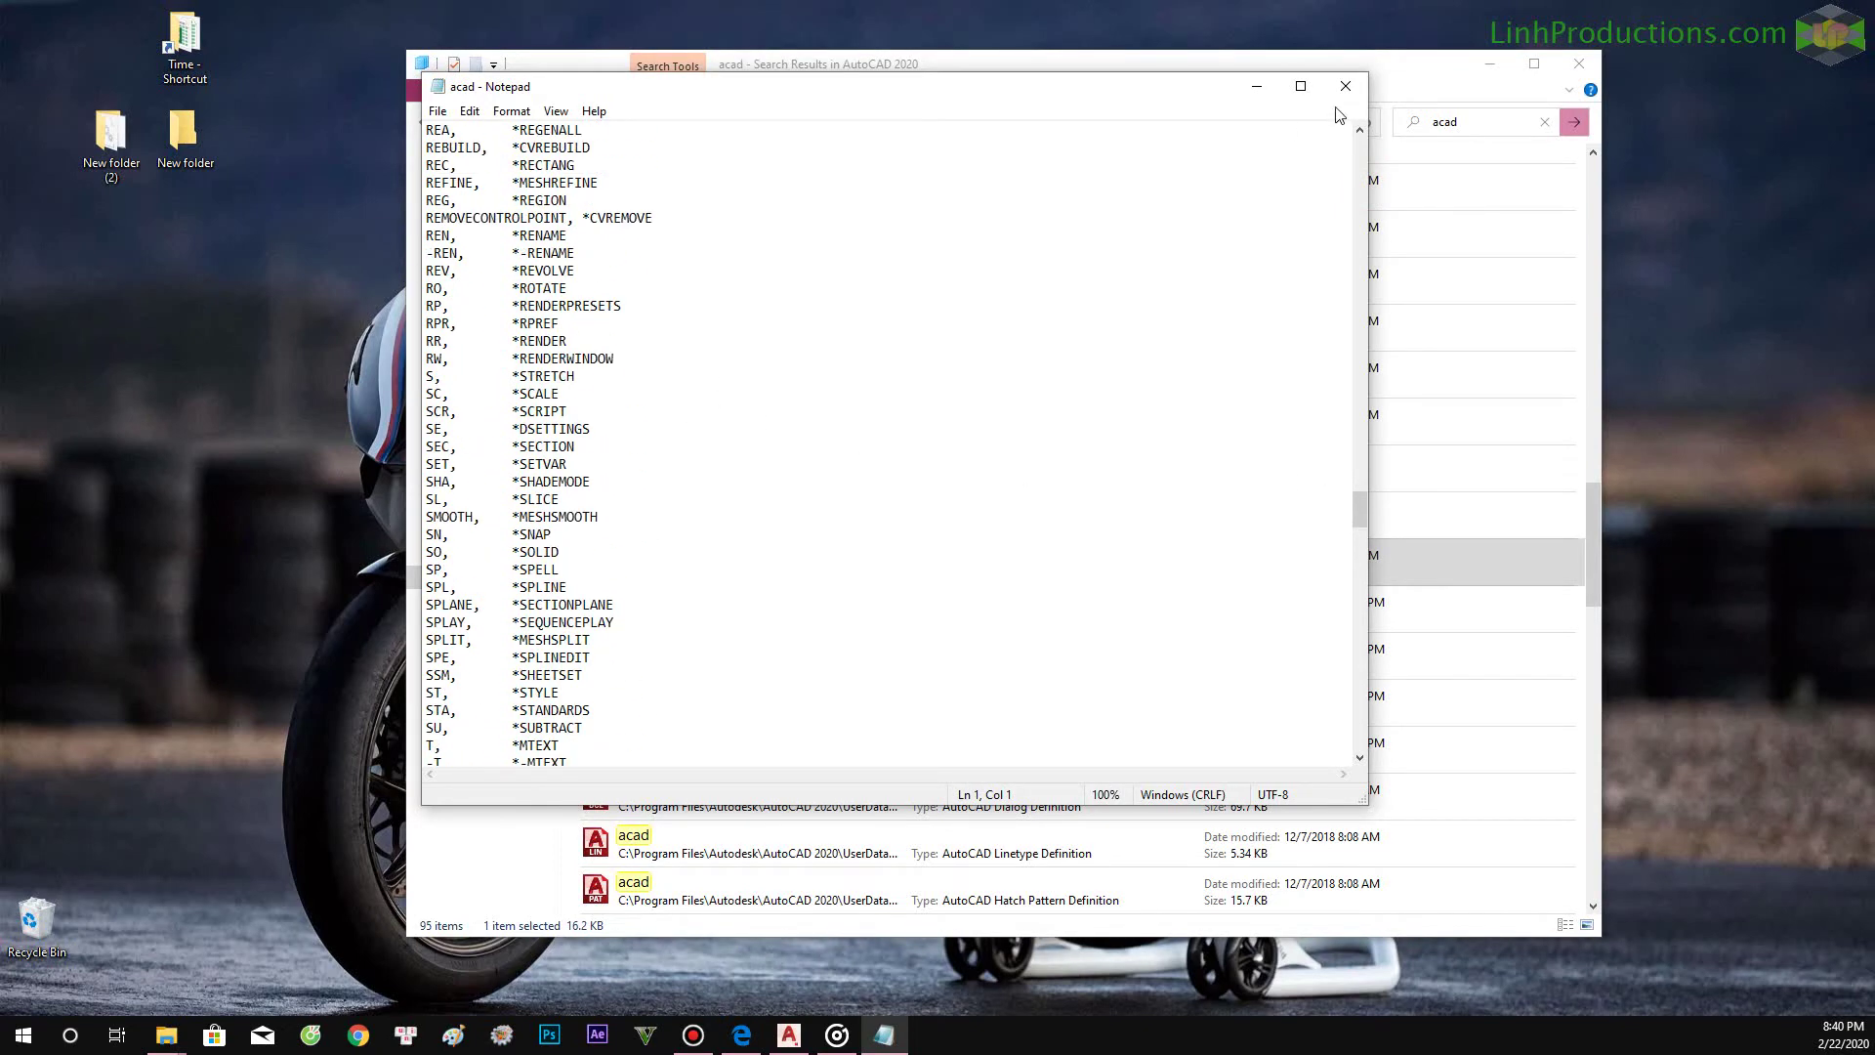
pyautogui.click(1353, 84)
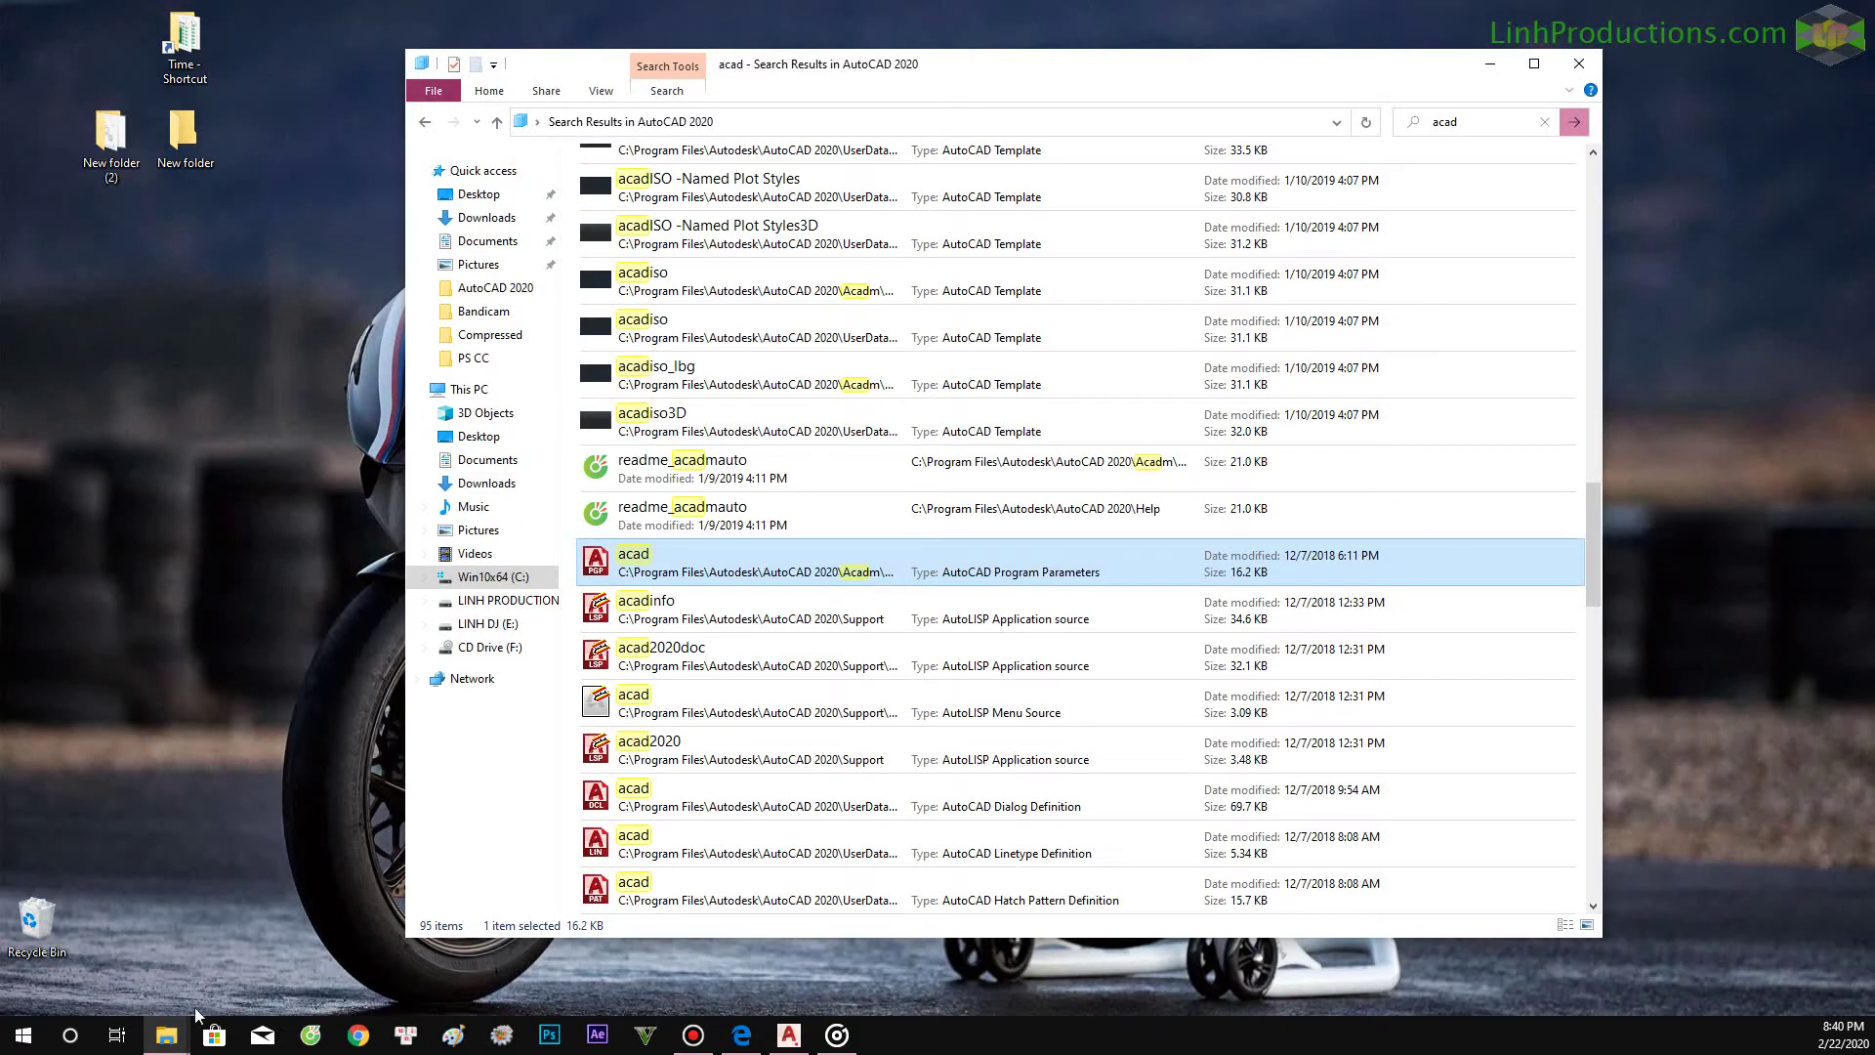
pyautogui.moveTo(166, 1035)
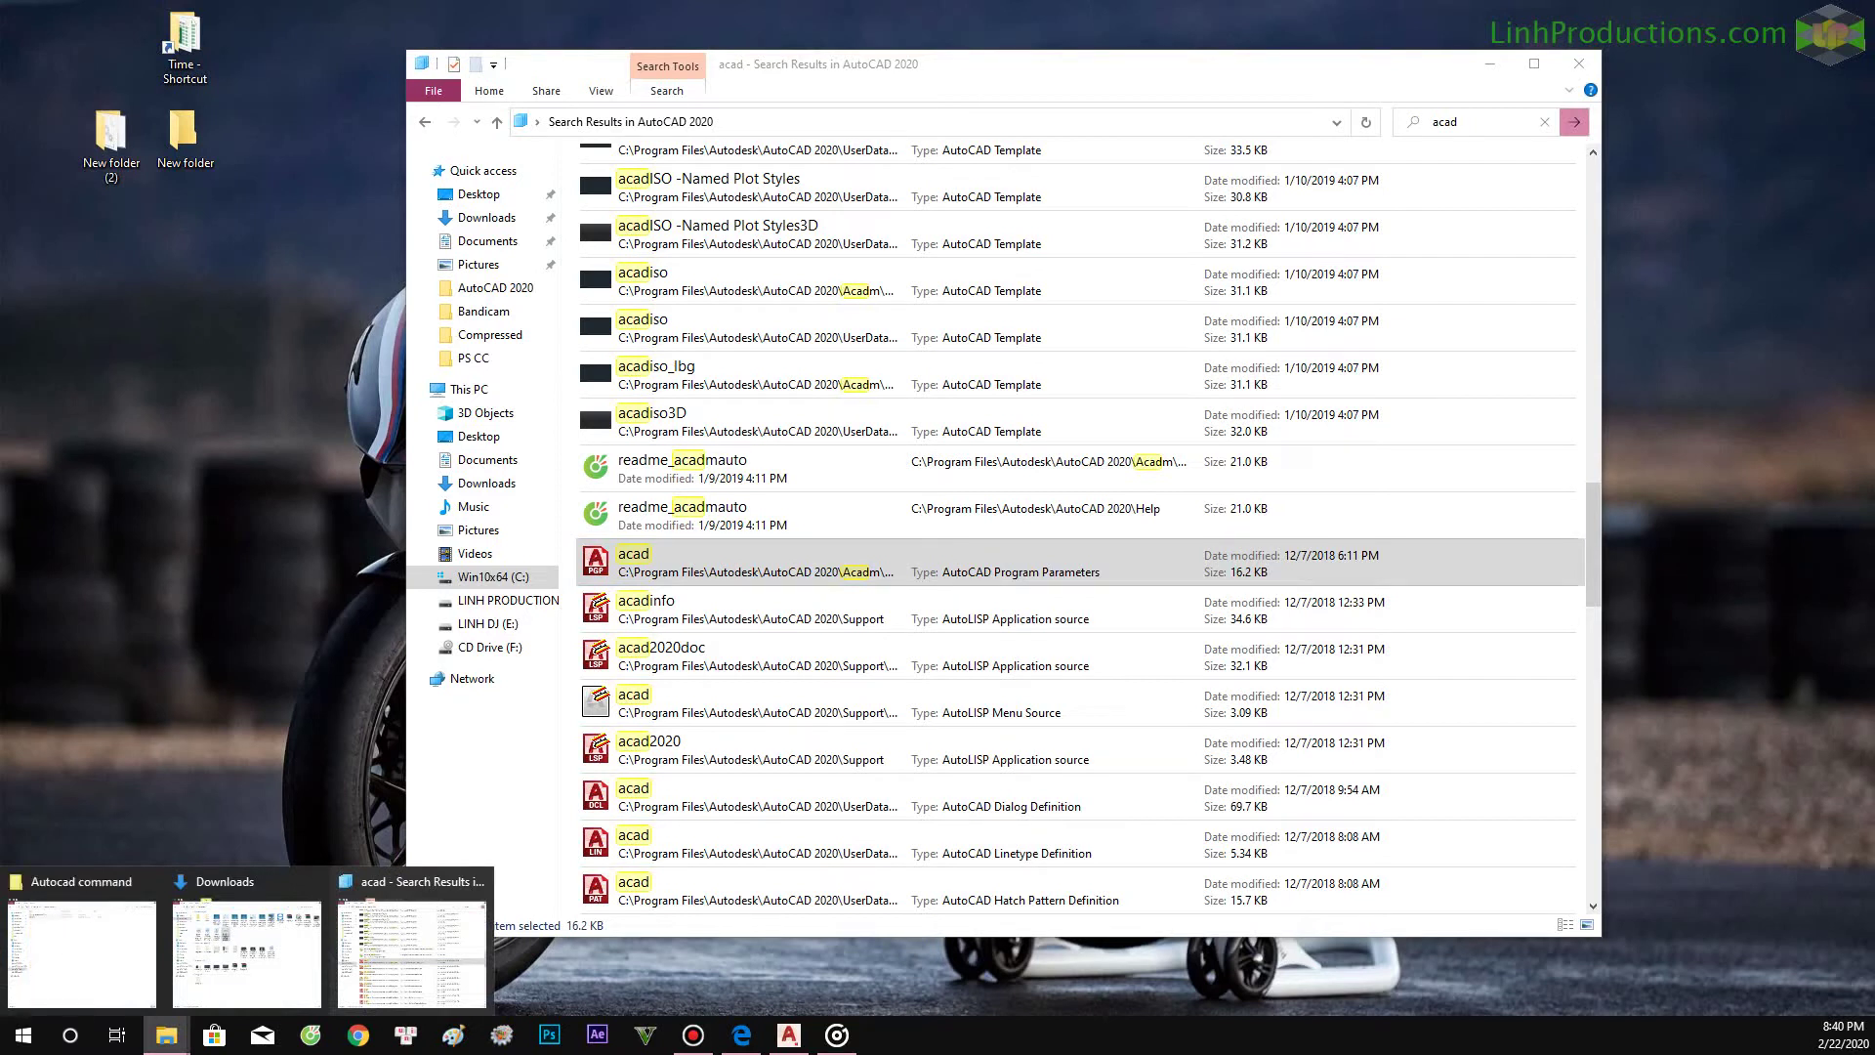
# Copy the 16 KB custom acad.pgp from the Autocad command folder into AutoCAD 2020, approving access.
pyautogui.moveTo(681, 576)
pyautogui.mouseDown()
pyautogui.moveTo(847, 600)
pyautogui.moveTo(847, 567)
pyautogui.moveTo(861, 582)
pyautogui.mouseUp()
pyautogui.click(1544, 122)
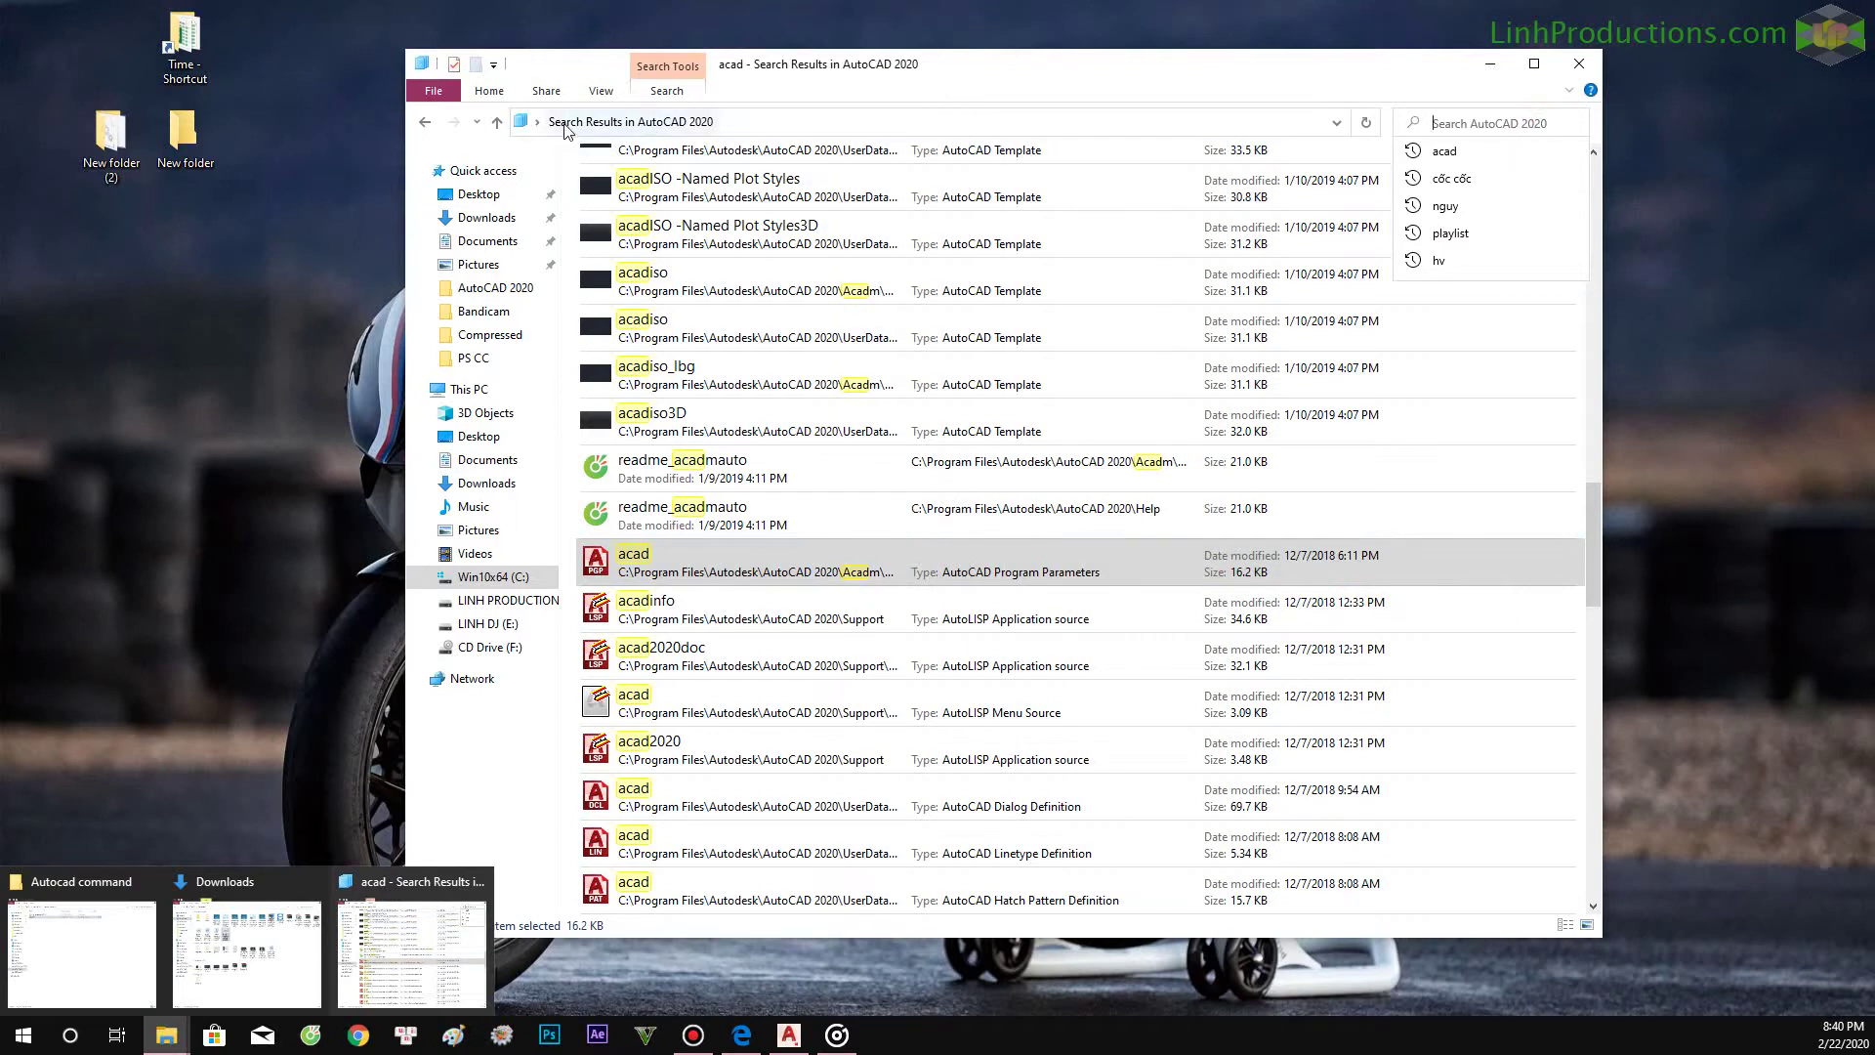
pyautogui.click(424, 122)
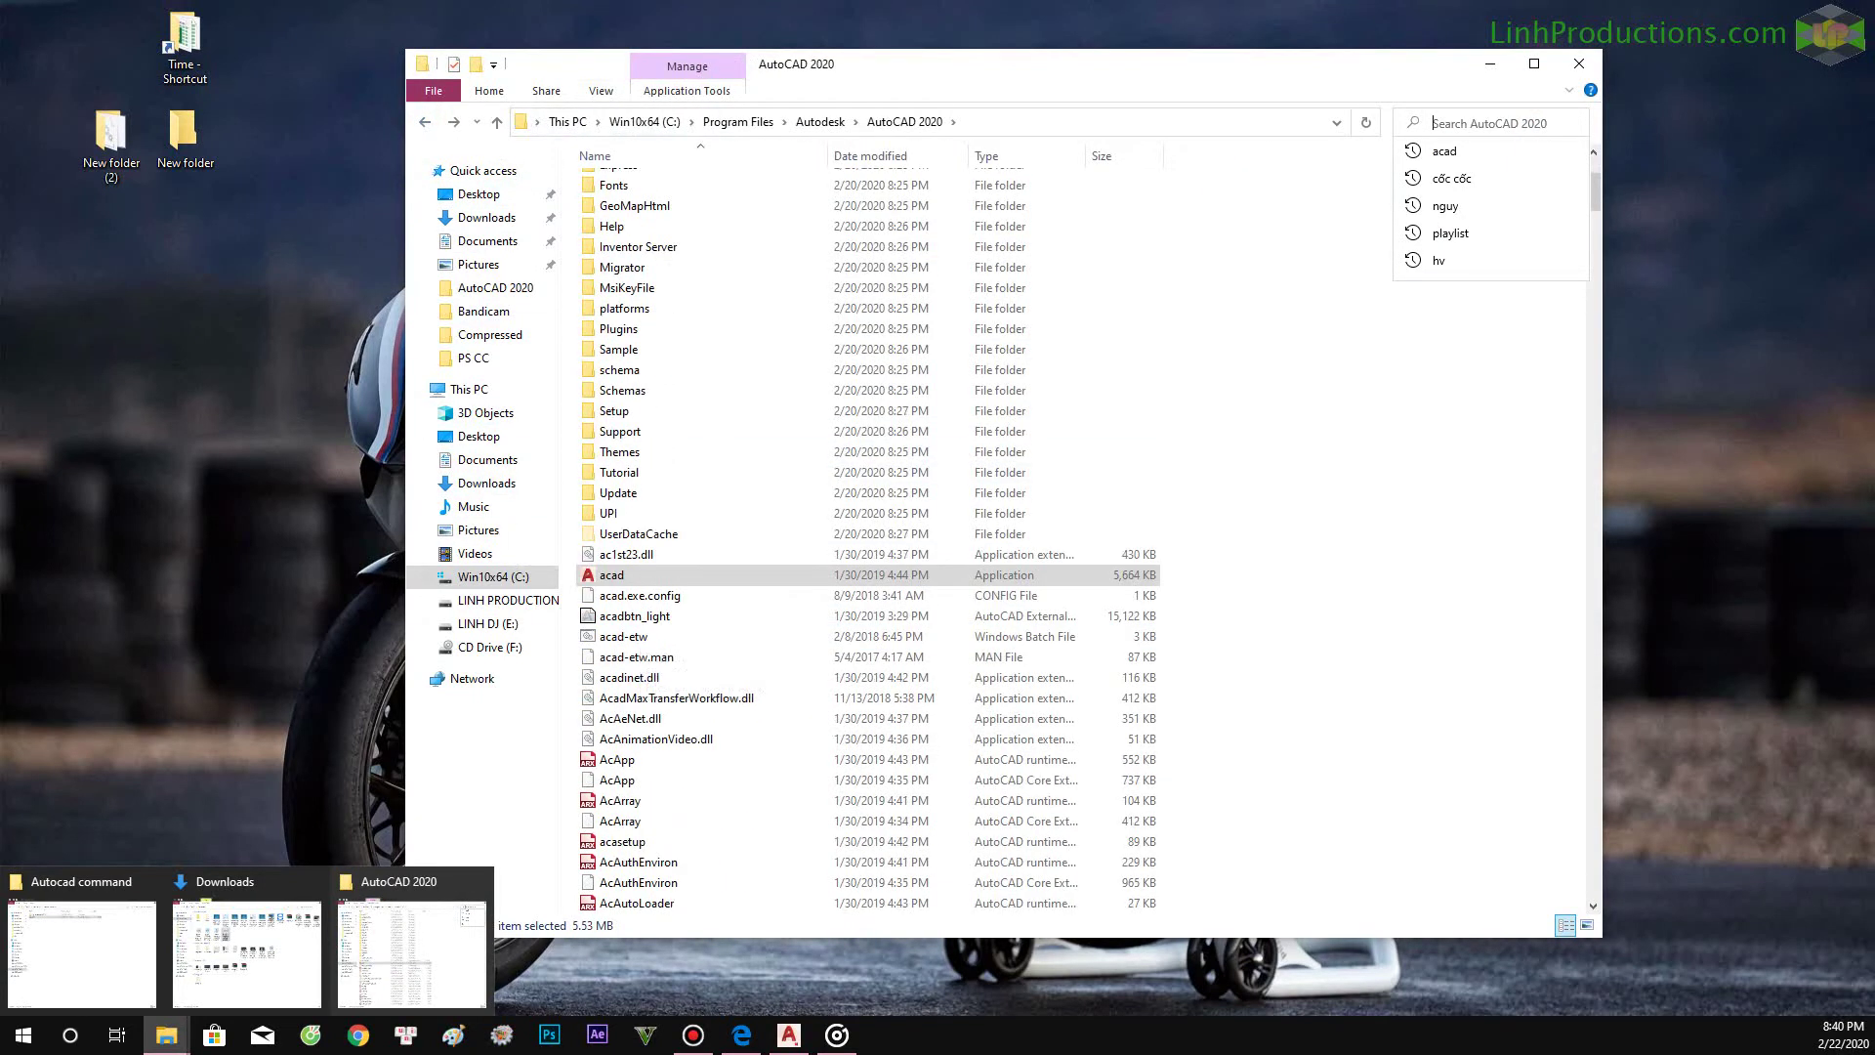
pyautogui.moveTo(166, 1035); pyautogui.dragTo(1455, 679)
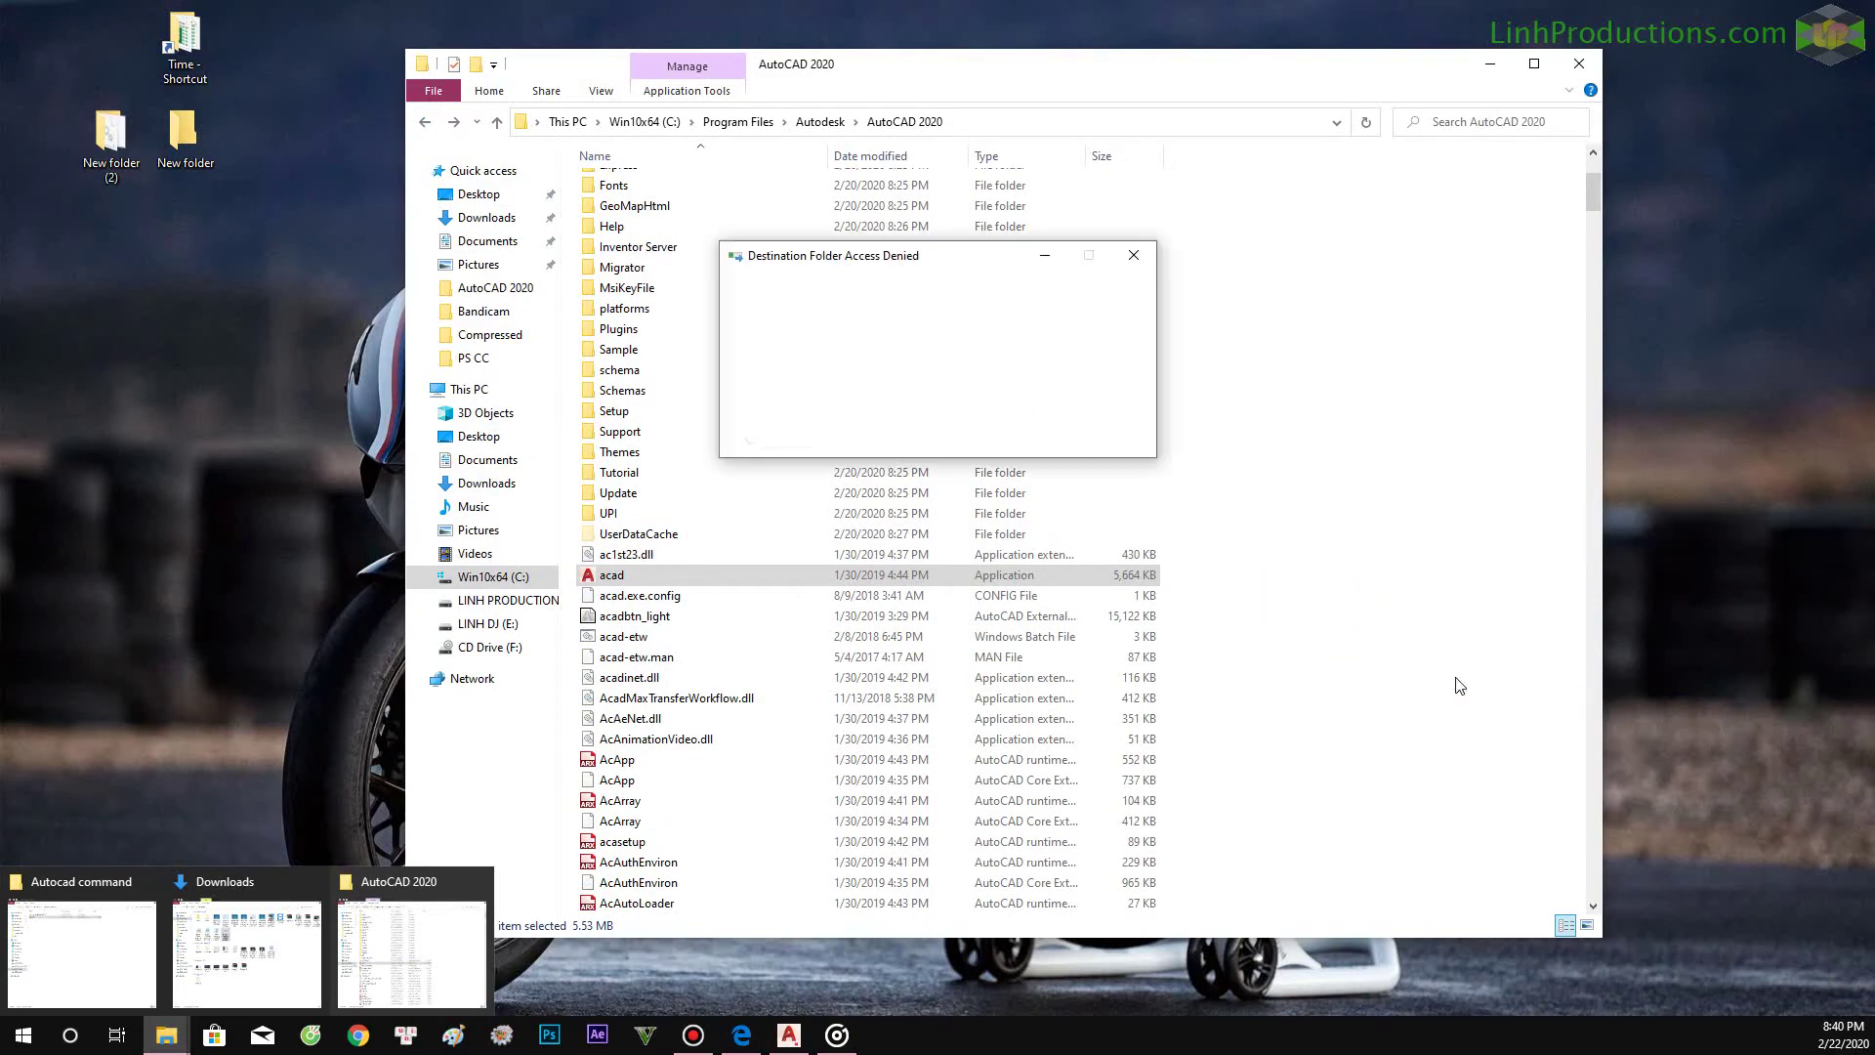
pyautogui.click(881, 387)
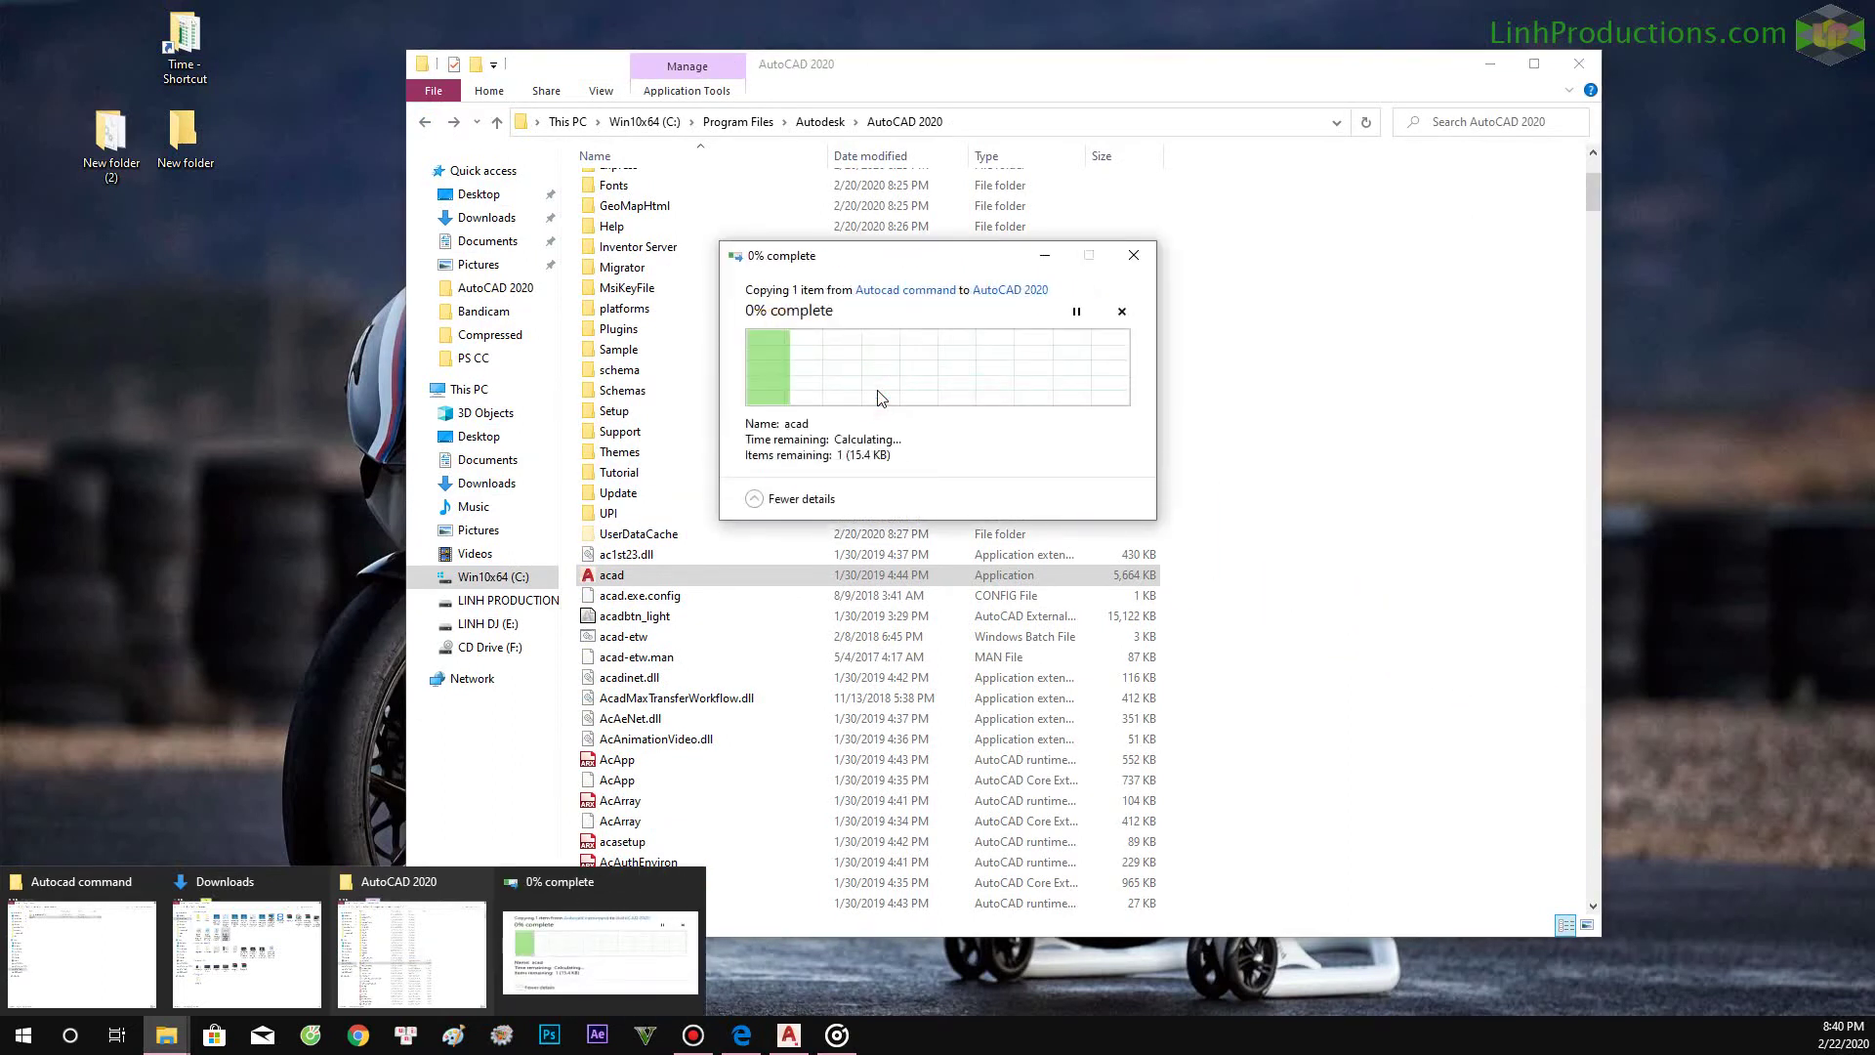
pyautogui.click(1534, 578)
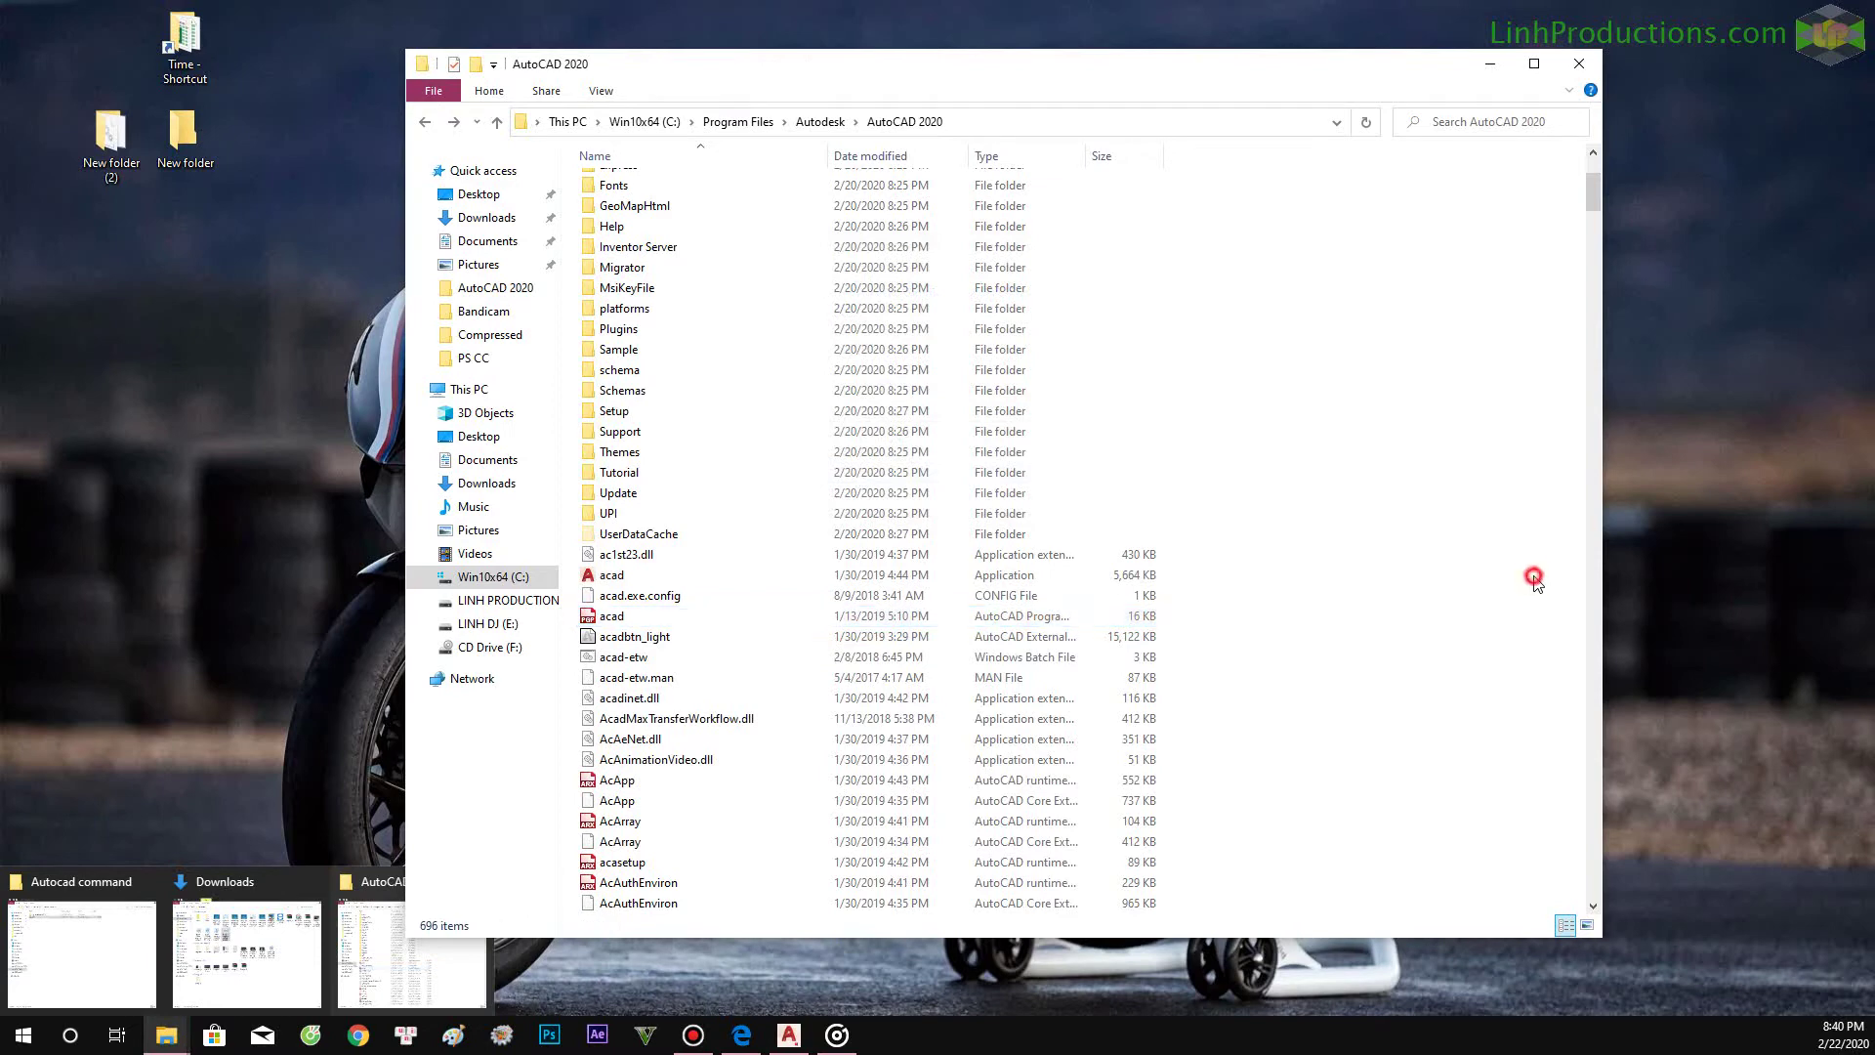
# Open the copied acad.pgp in Notepad.
pyautogui.click(611, 617)
pyautogui.rightClick(606, 623)
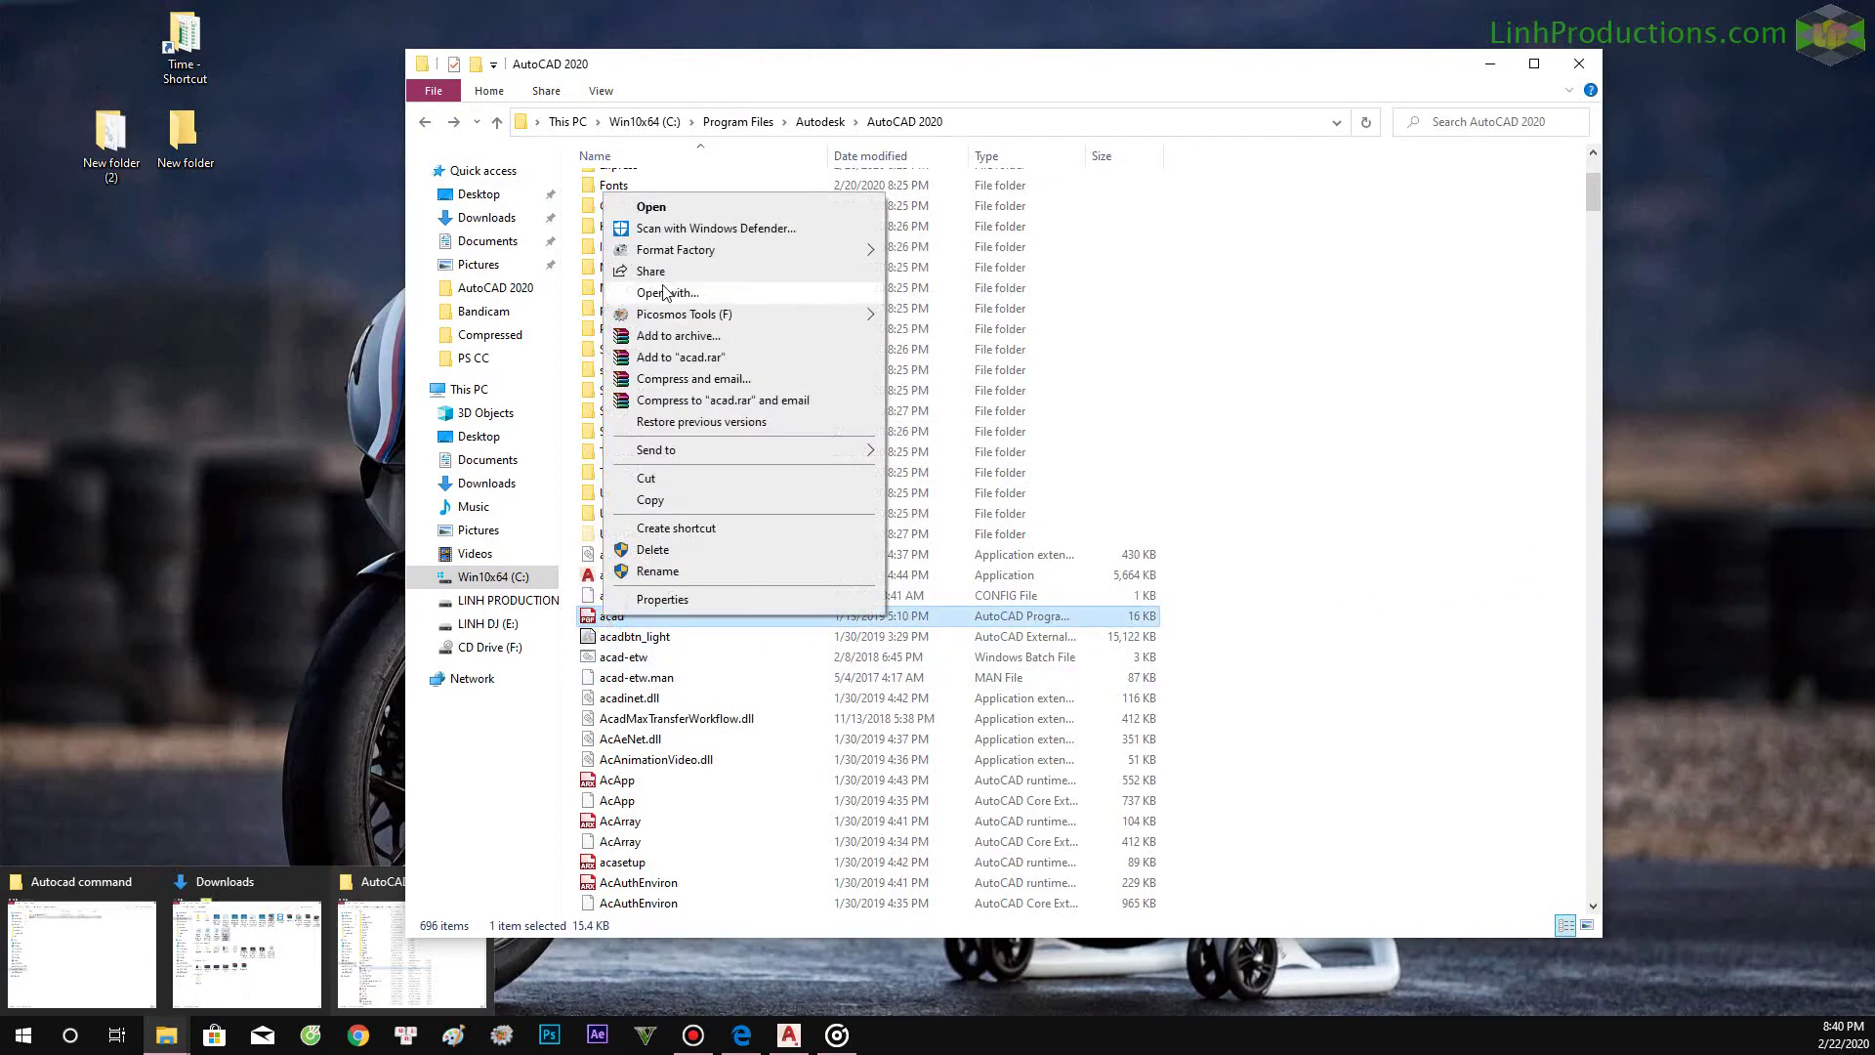
pyautogui.click(611, 221)
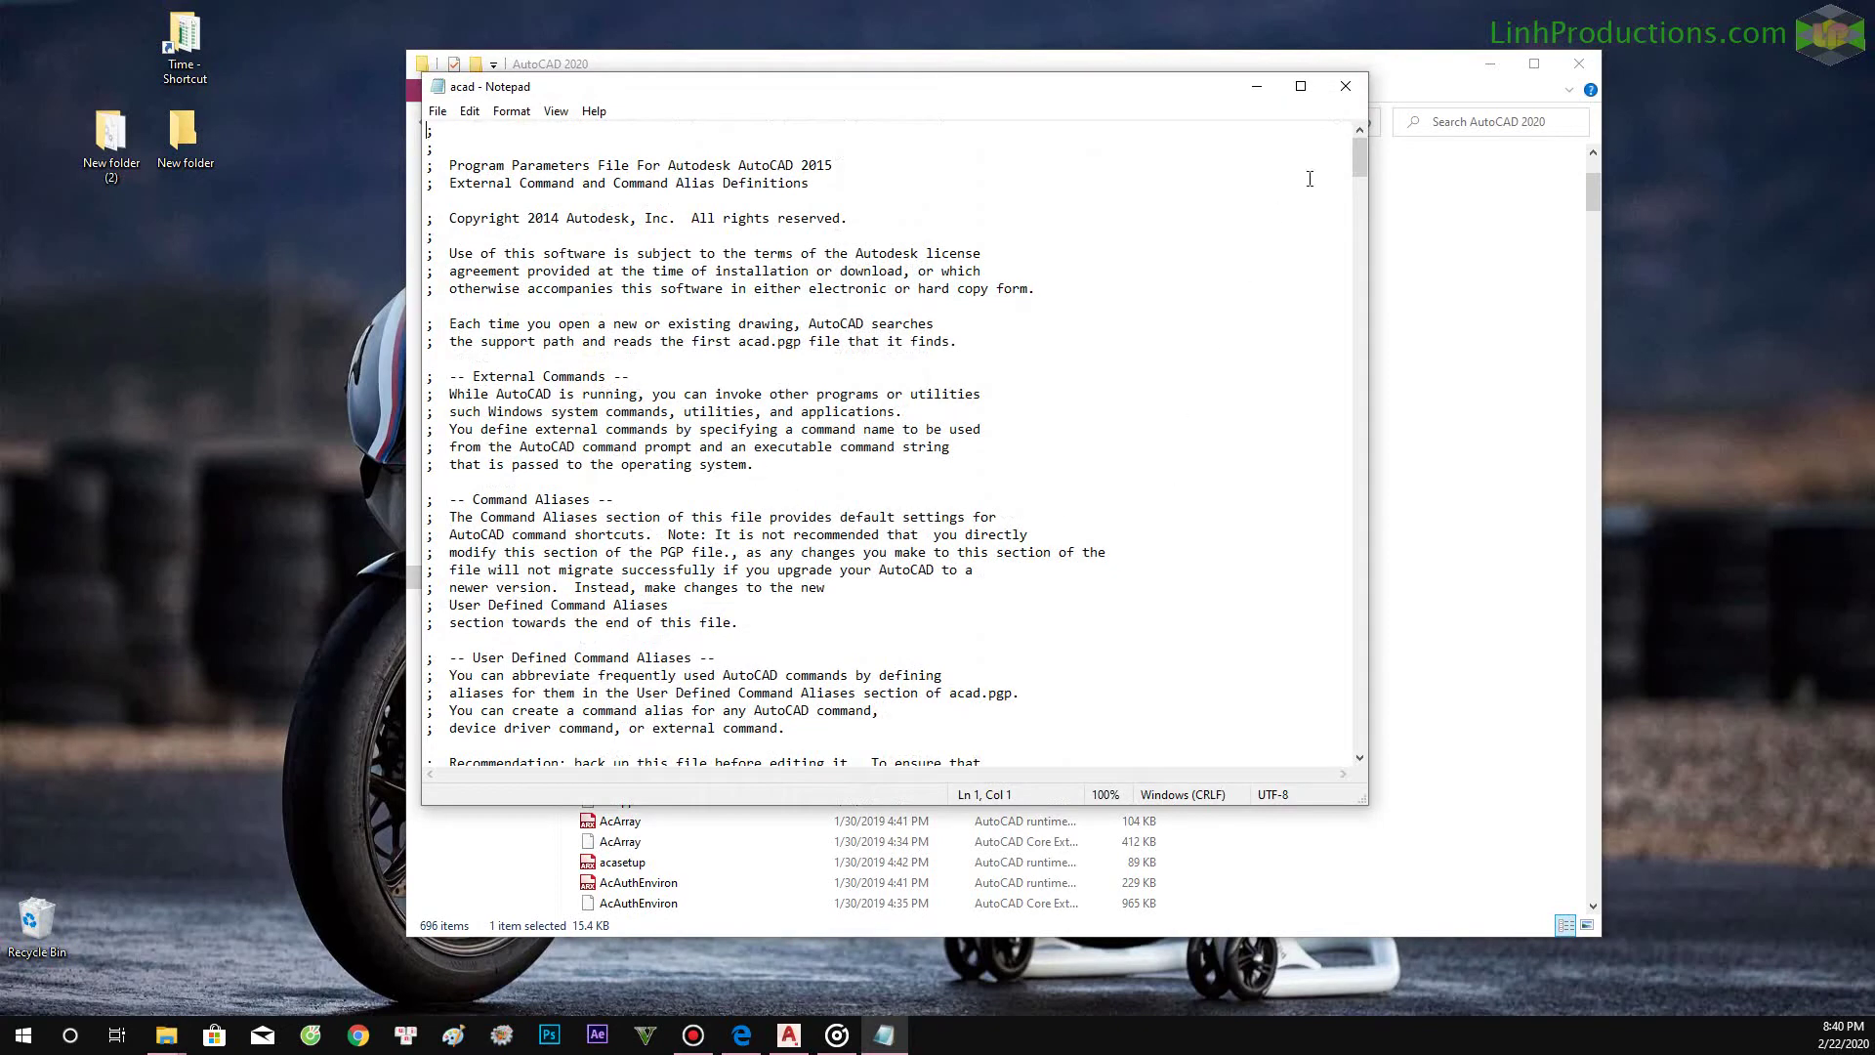
pyautogui.doubleClick(844, 165)
pyautogui.click(879, 172)
pyautogui.moveTo(1356, 169); pyautogui.dragTo(1346, 433)
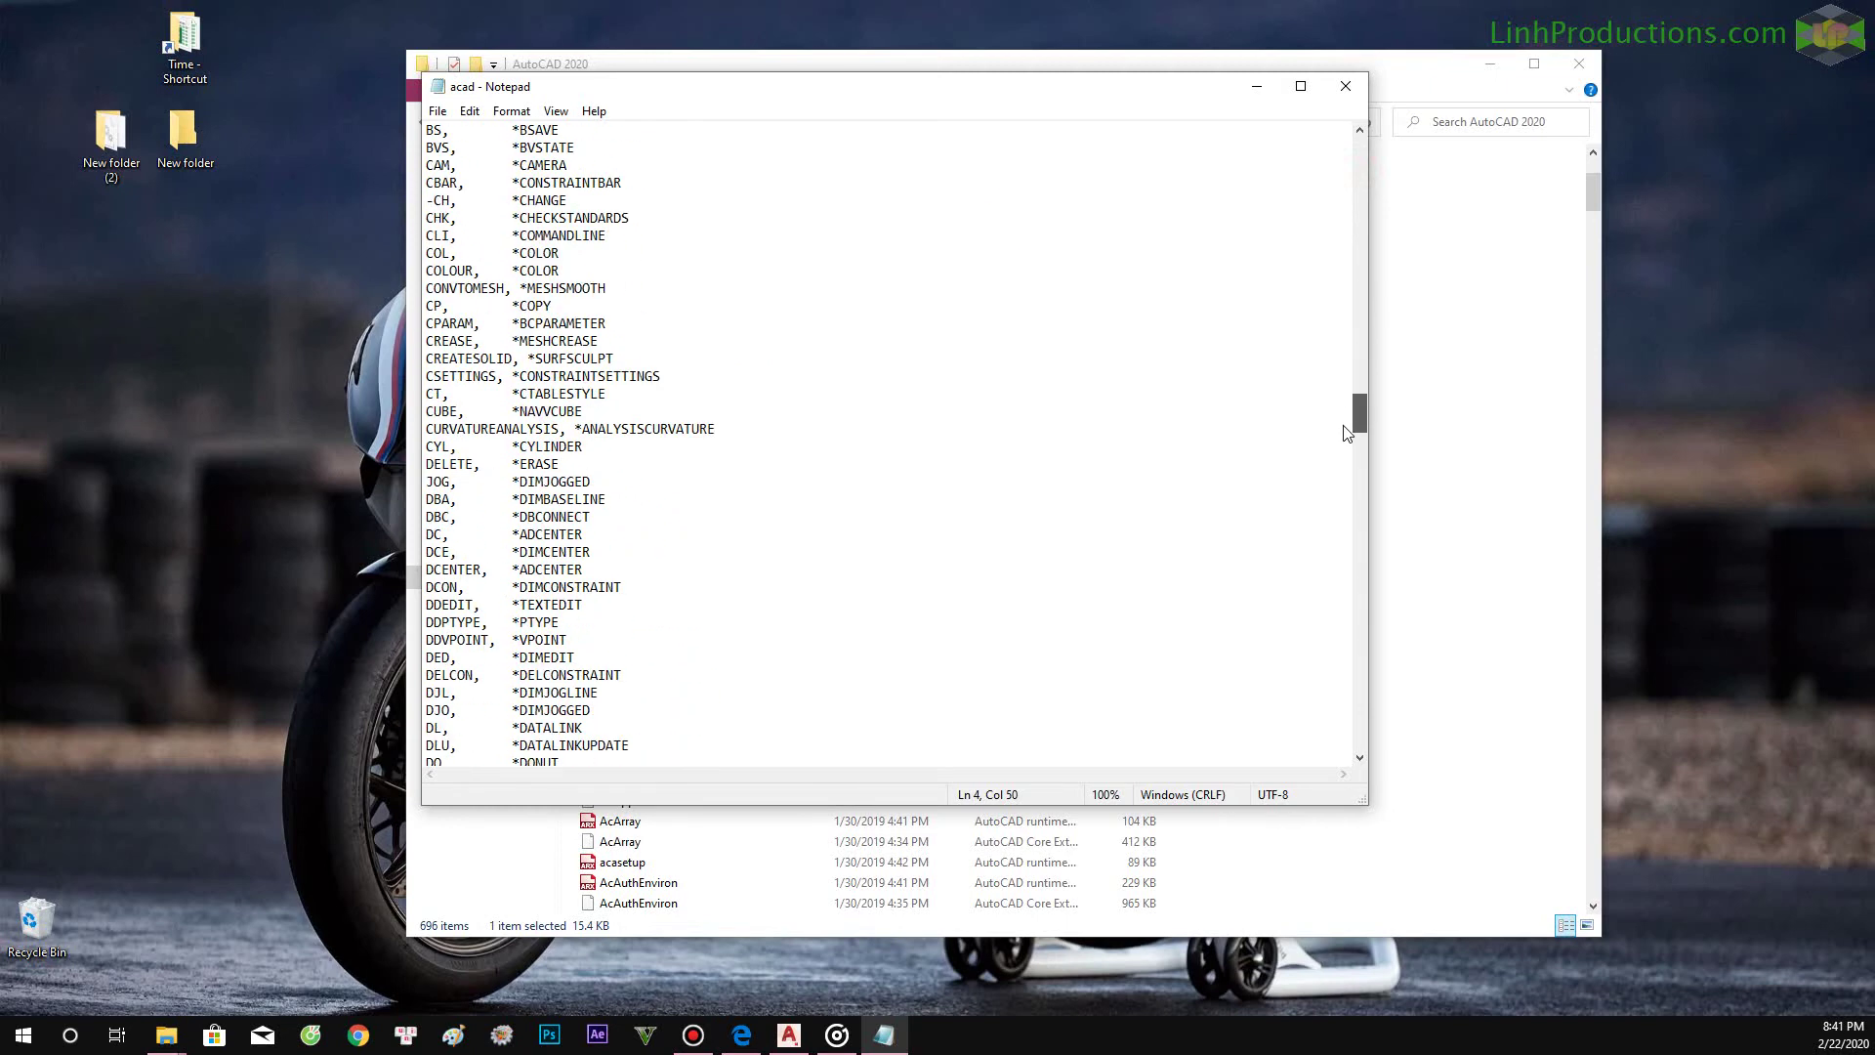
# Search the file for 'Line', down then upward, until the Z, *LINE alias is found.
pyautogui.hotkey('ctrl', 'f')
pyautogui.write('Line')
pyautogui.click(784, 289)
pyautogui.click(784, 289)
pyautogui.click(784, 289)
pyautogui.click(787, 290)
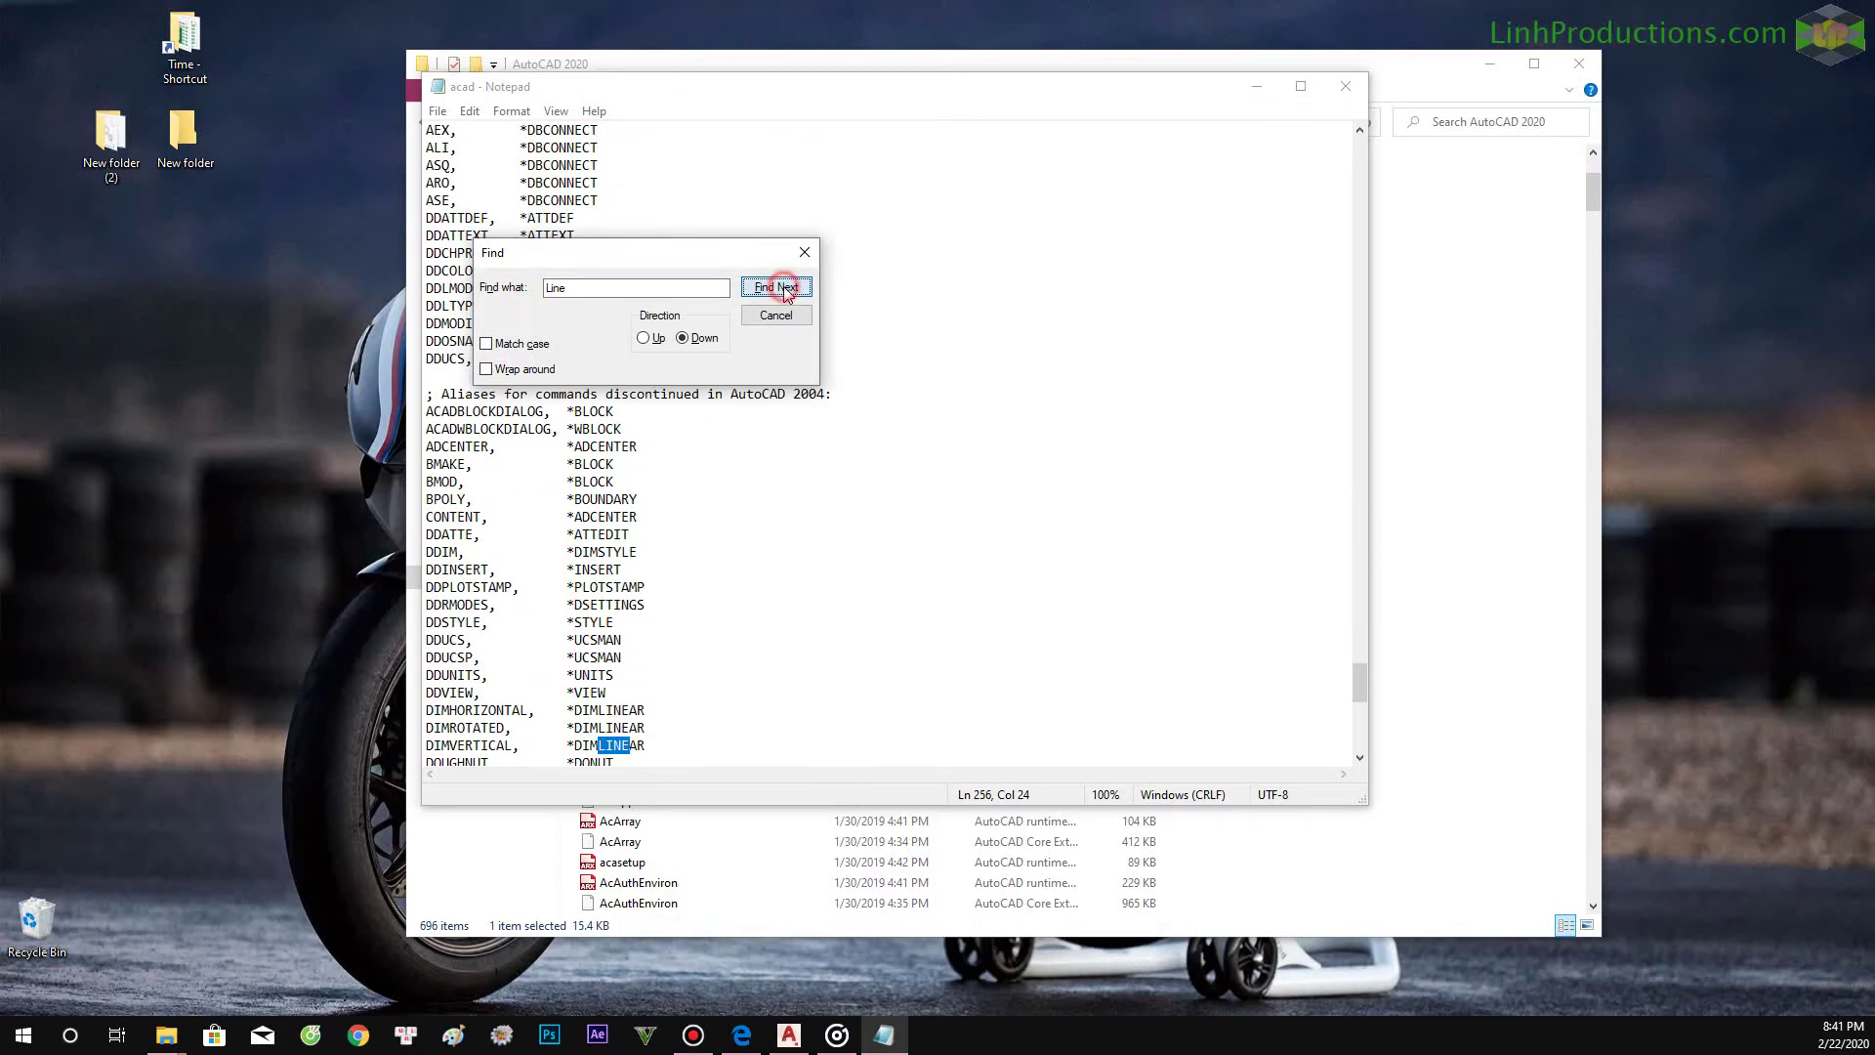
pyautogui.click(786, 289)
pyautogui.click(972, 589)
pyautogui.click(643, 337)
pyautogui.click(771, 293)
pyautogui.click(770, 293)
pyautogui.click(770, 293)
pyautogui.click(770, 293)
pyautogui.click(771, 293)
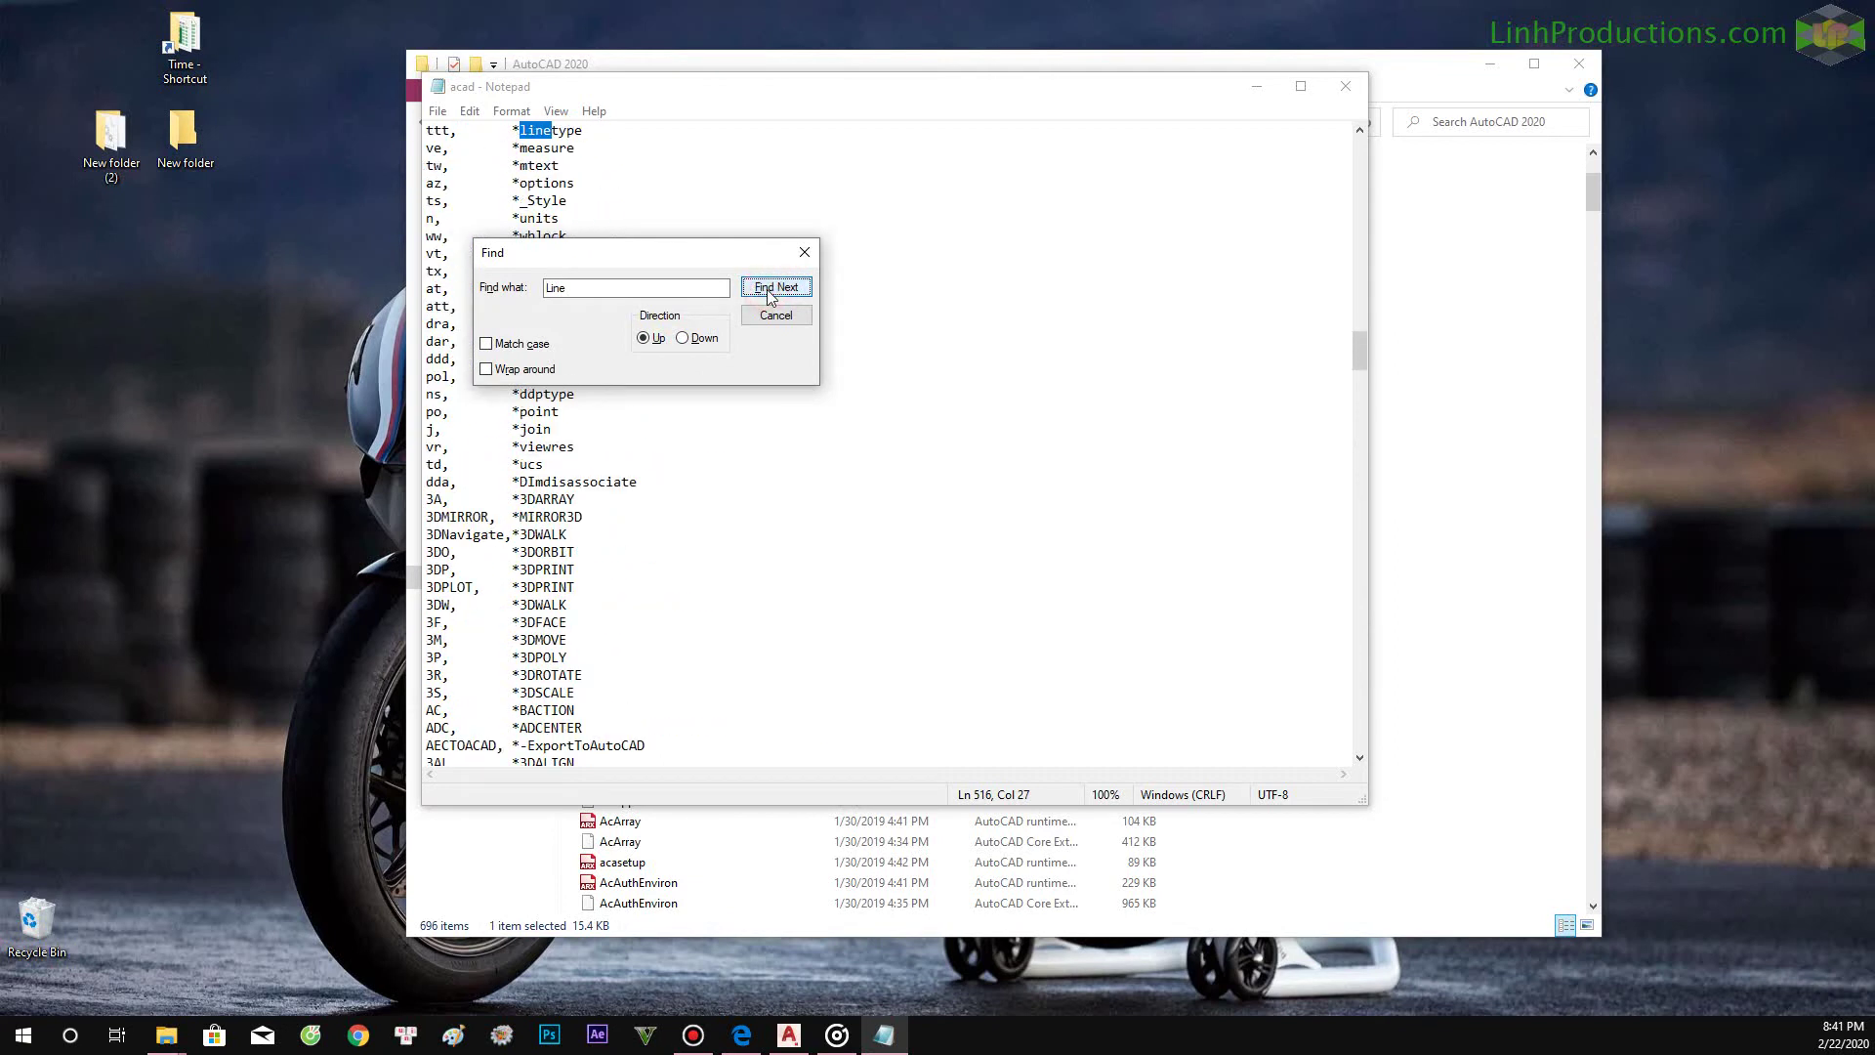
pyautogui.click(771, 293)
pyautogui.click(770, 293)
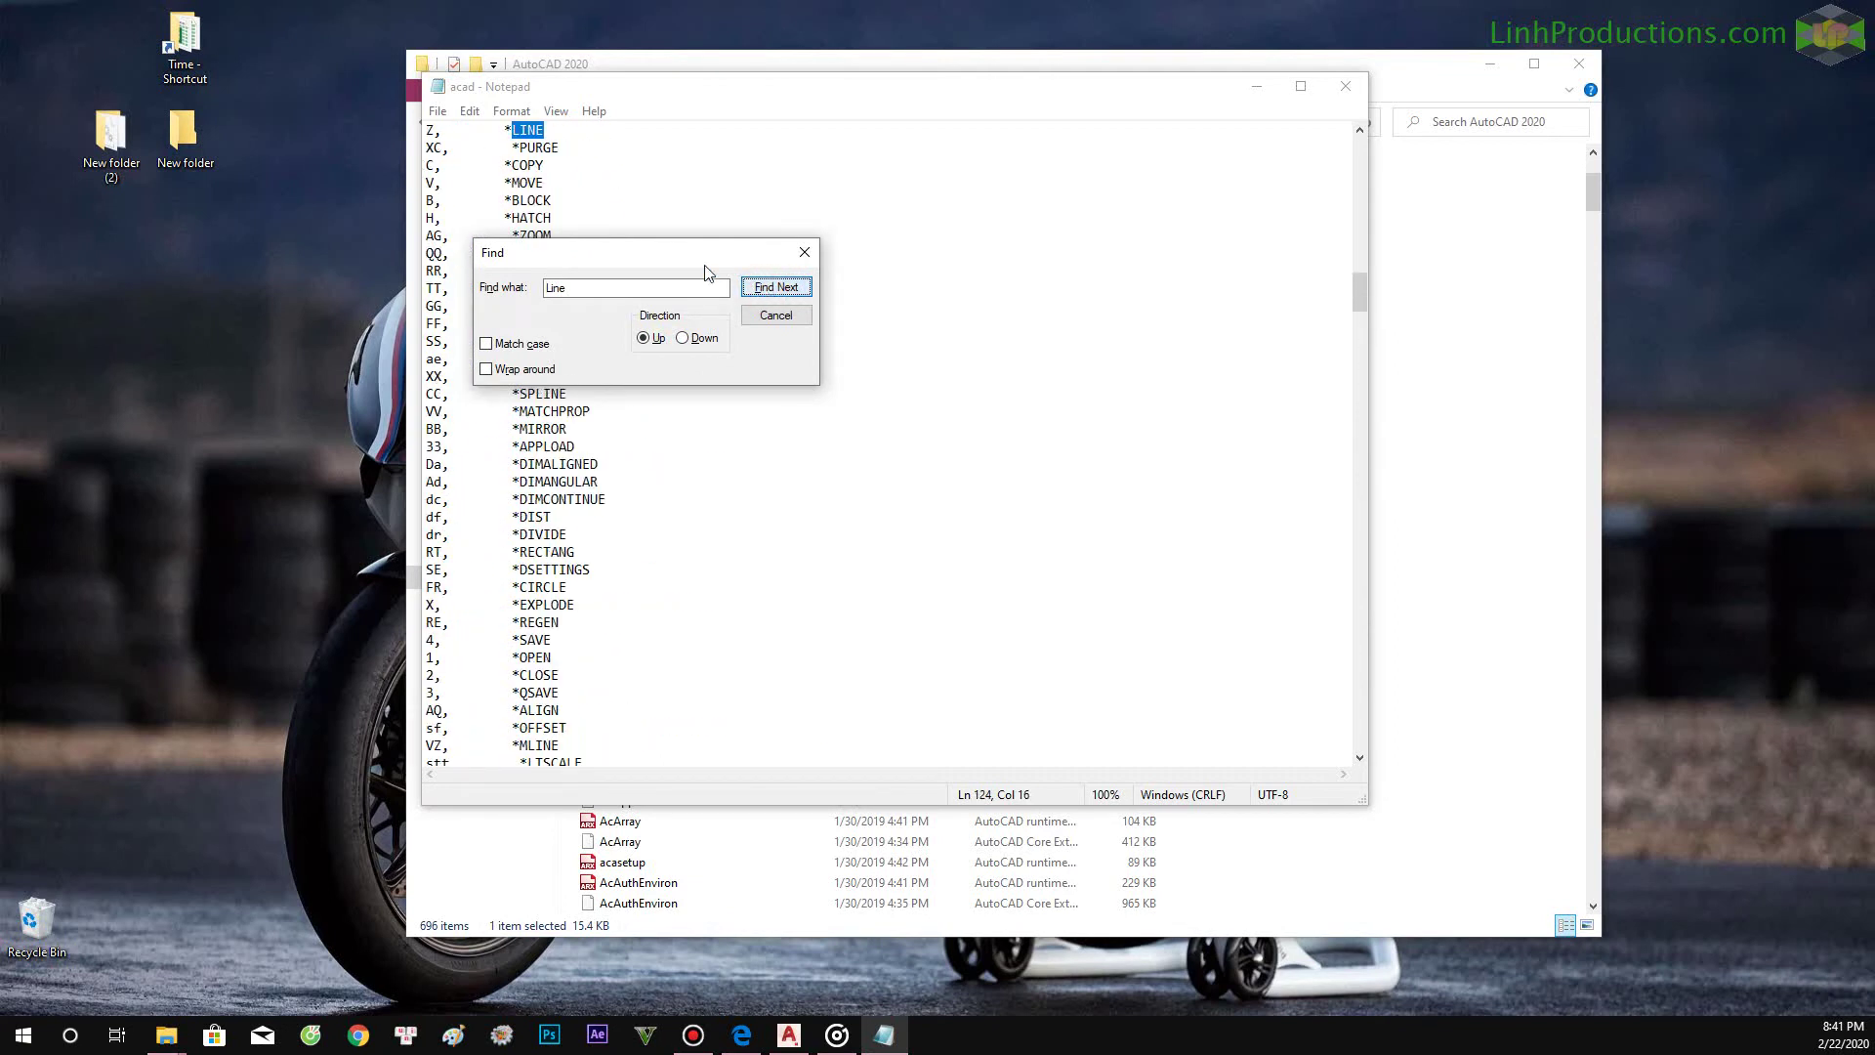
# Select the Z, *LINE alias line and move the Notepad window to the left.
pyautogui.click(803, 252)
pyautogui.scroll(3, 732, 355)
pyautogui.scroll(2, 620, 385)
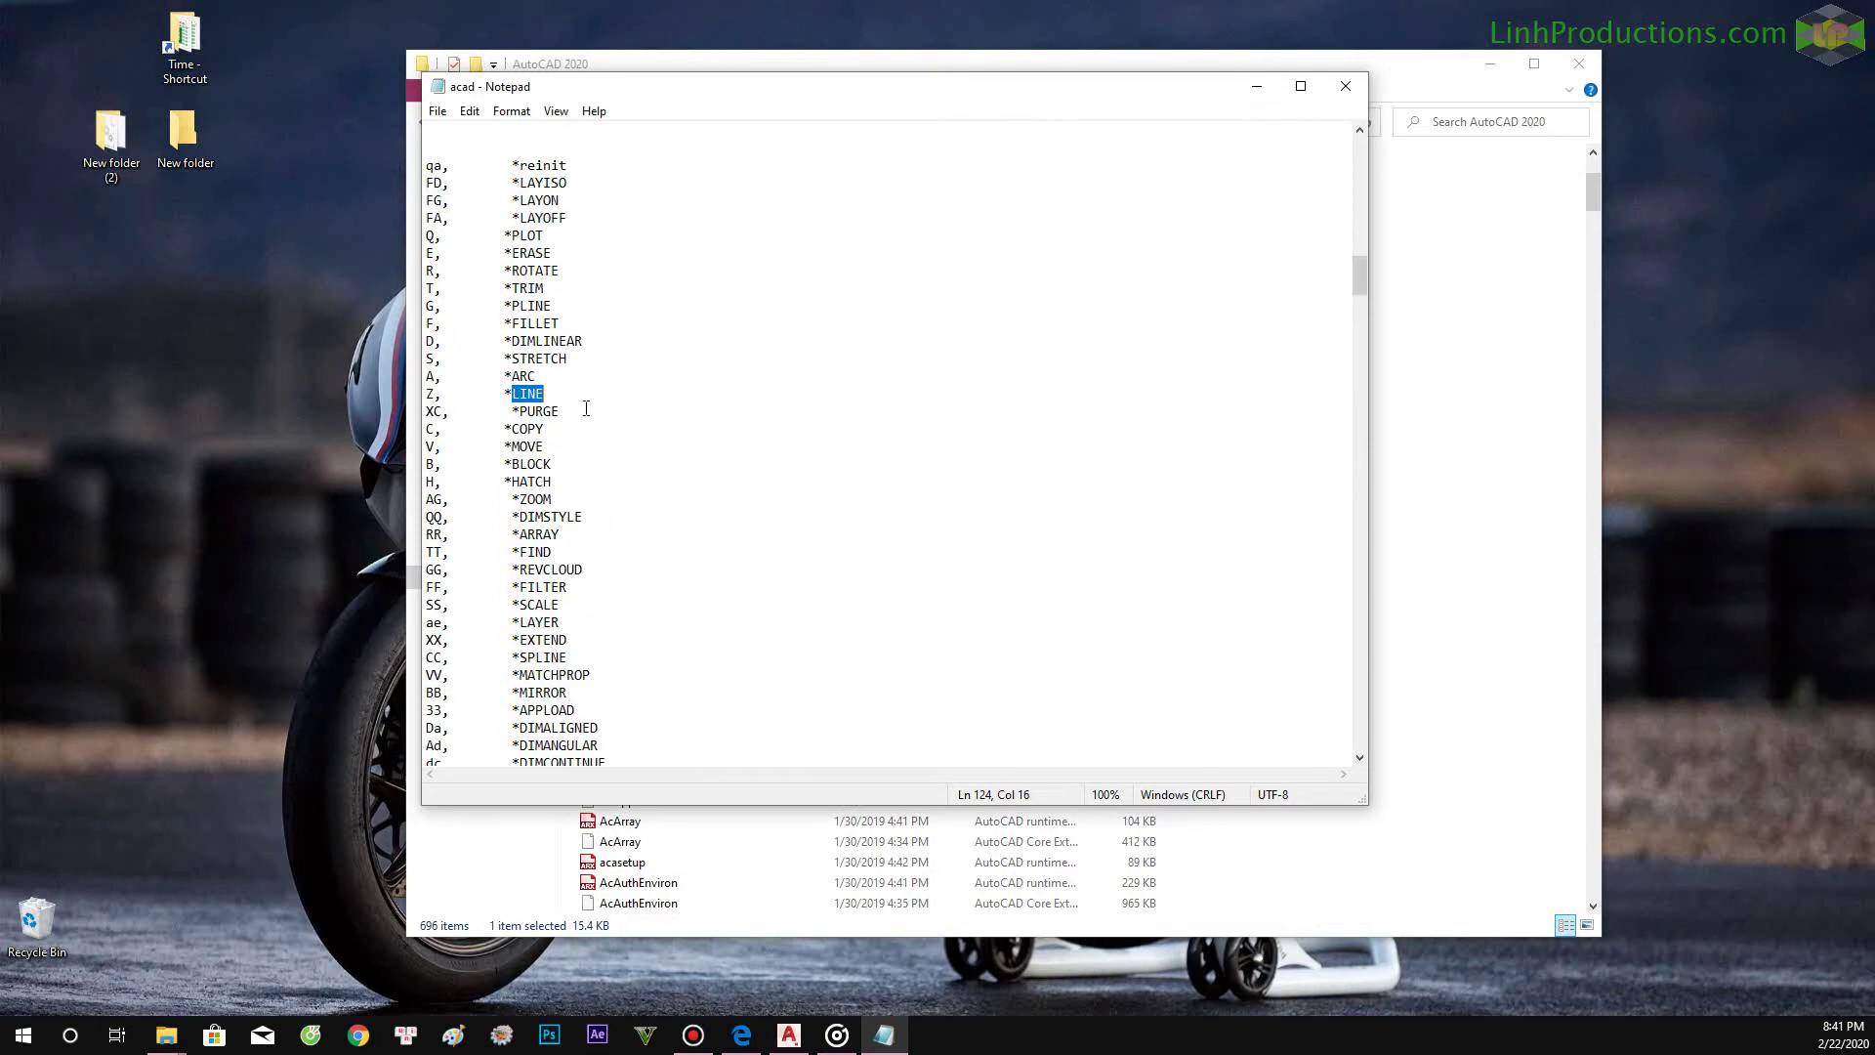
pyautogui.moveTo(544, 393); pyautogui.dragTo(427, 394)
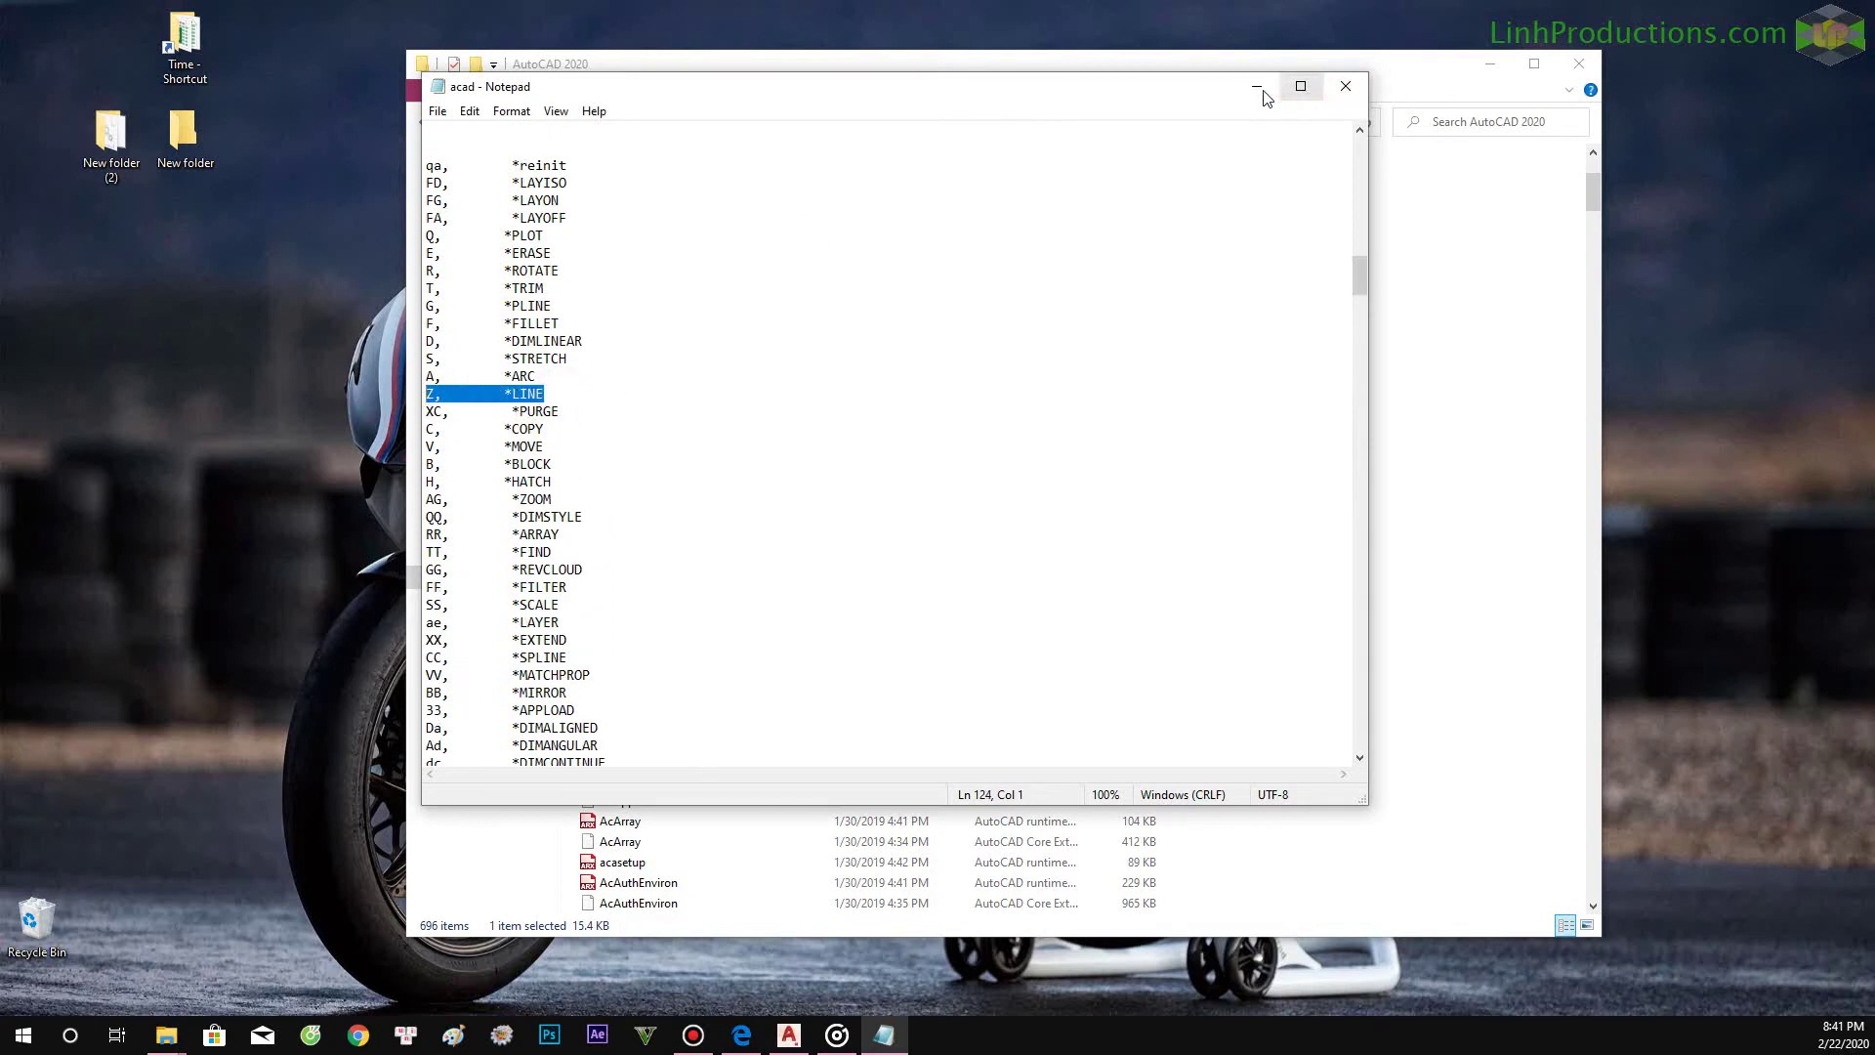
pyautogui.moveTo(1210, 87); pyautogui.dragTo(860, 112)
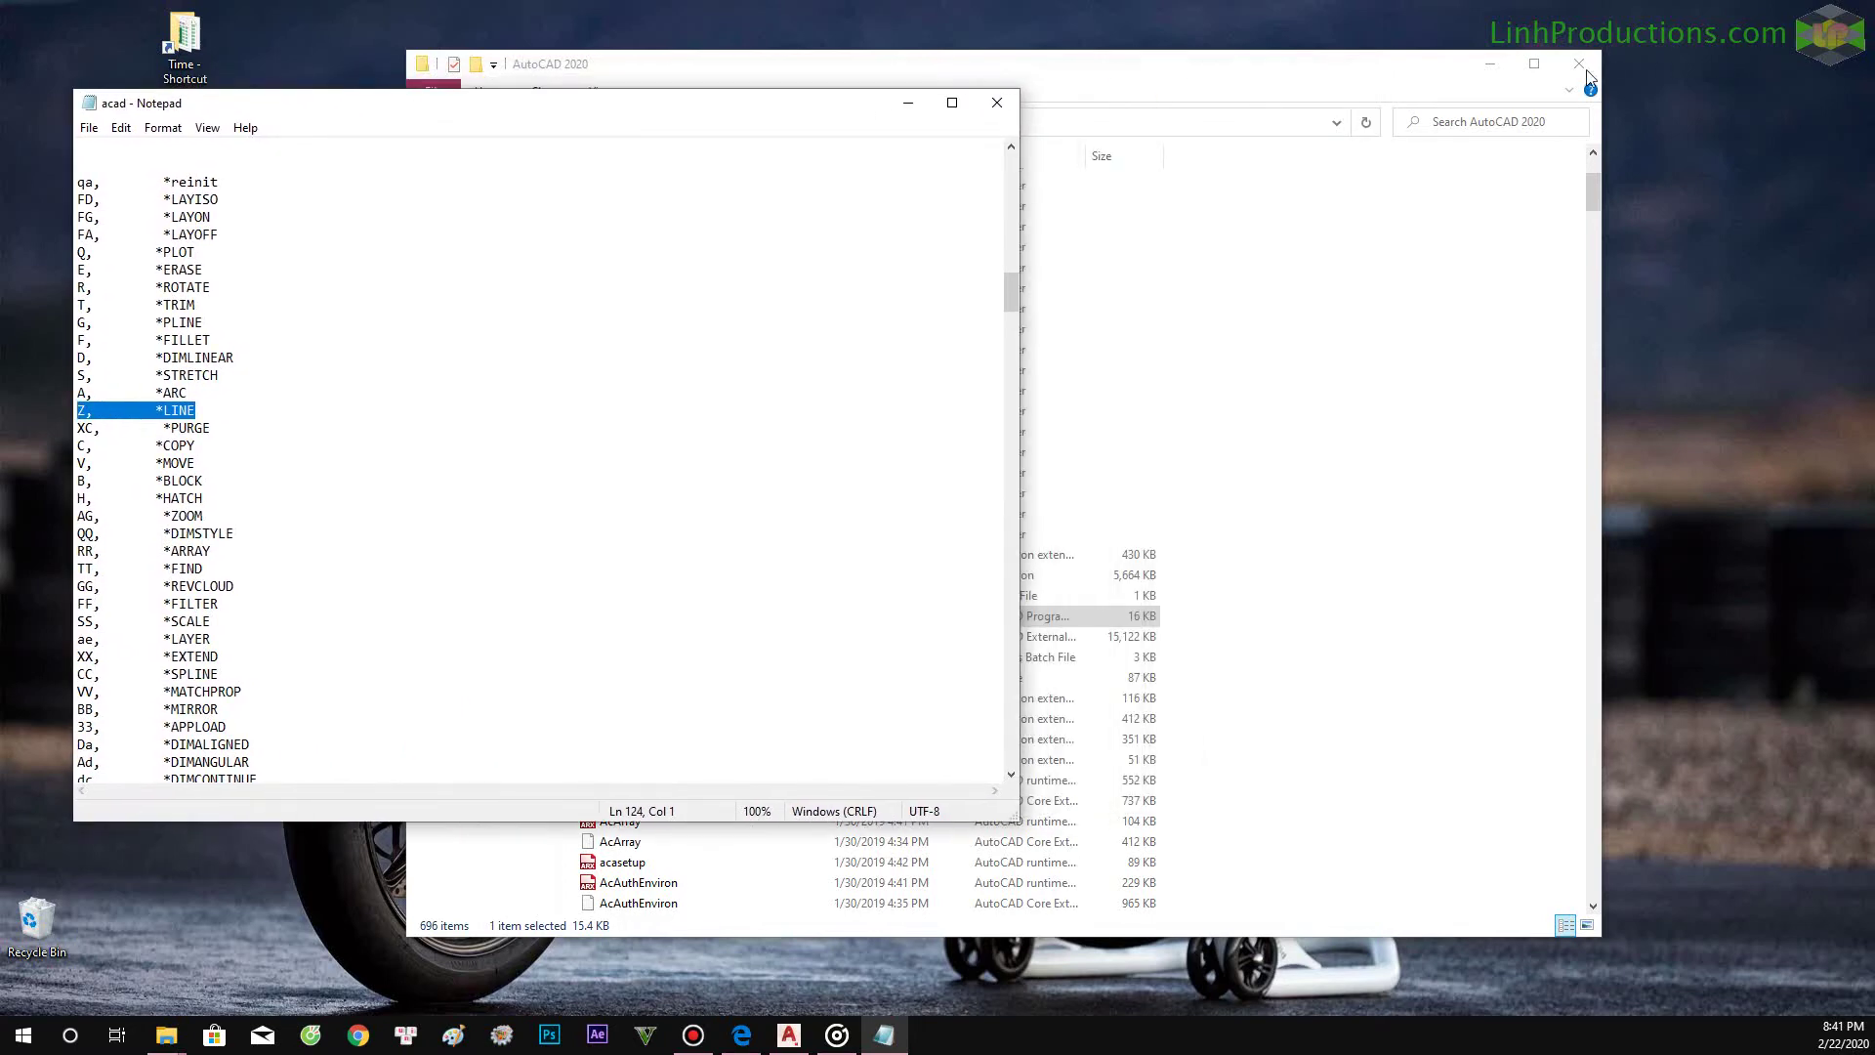
# Close Explorer and check in AutoCAD that Z still suggests ZOOM.
pyautogui.click(1579, 65)
pyautogui.click(789, 1035)
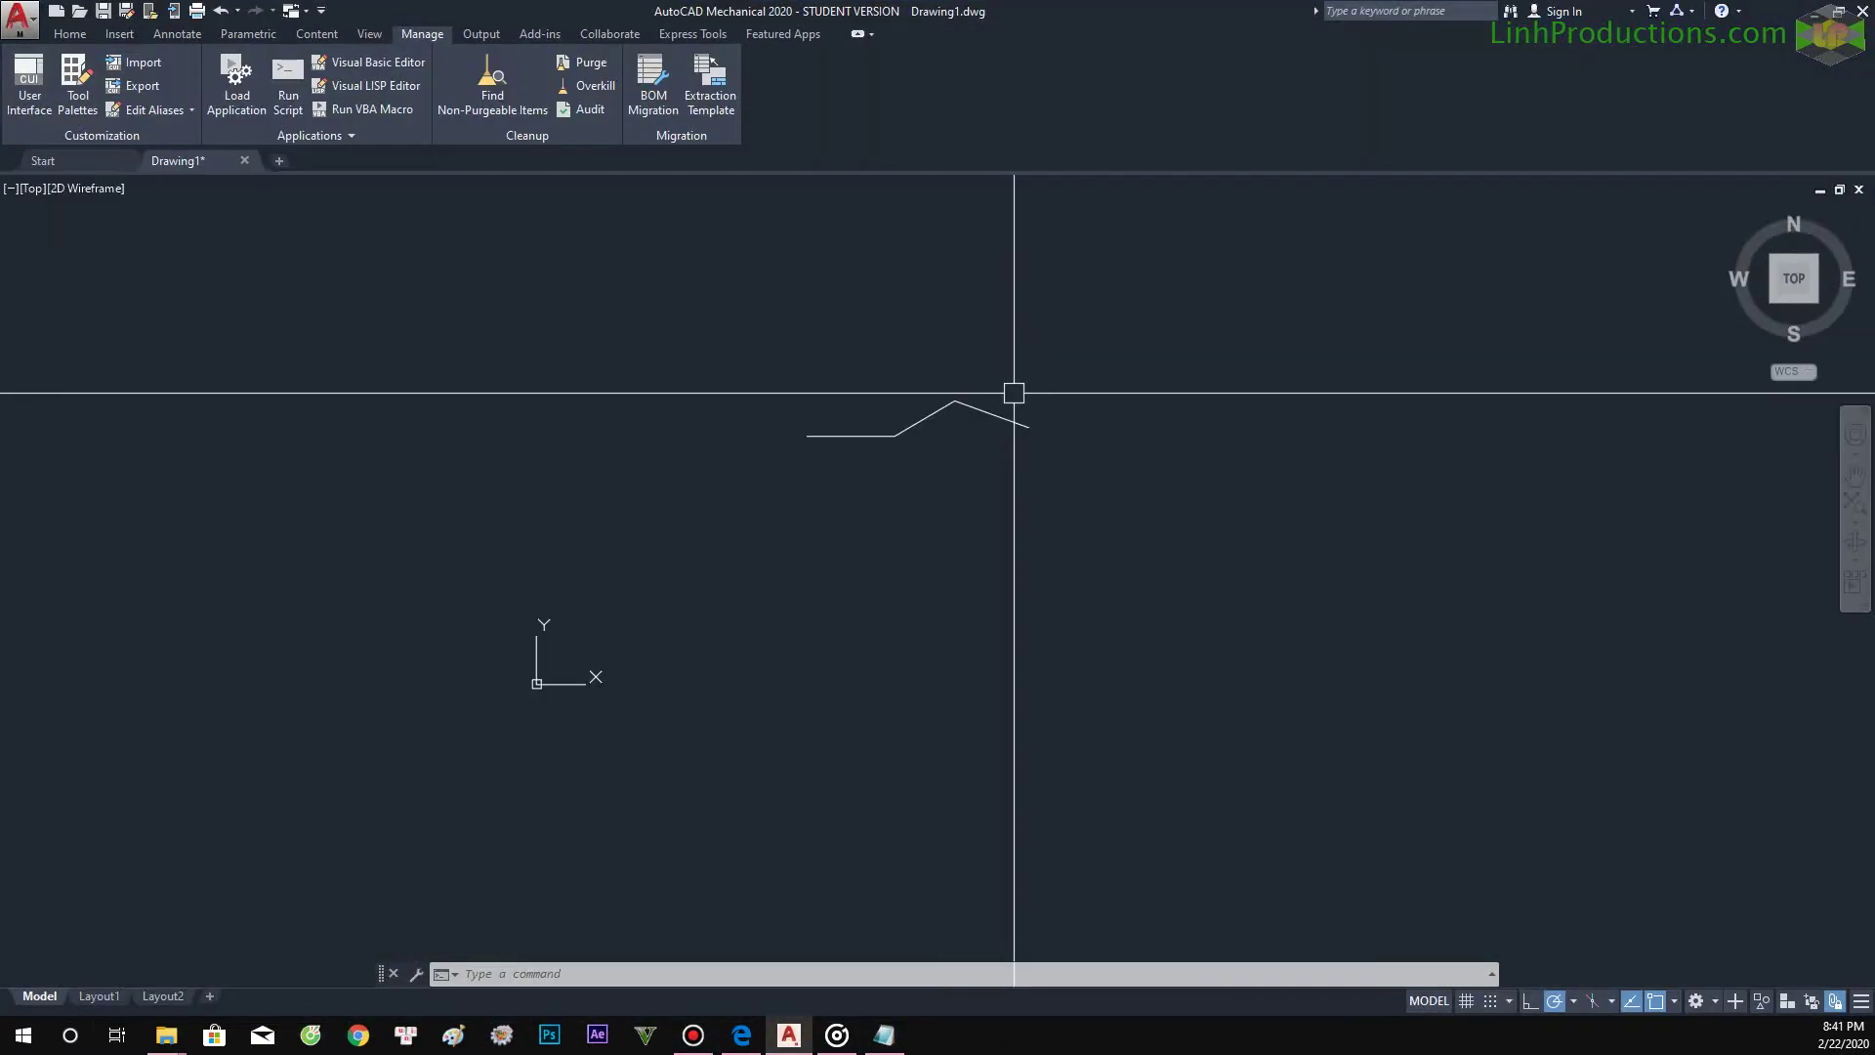
pyautogui.write('Z')
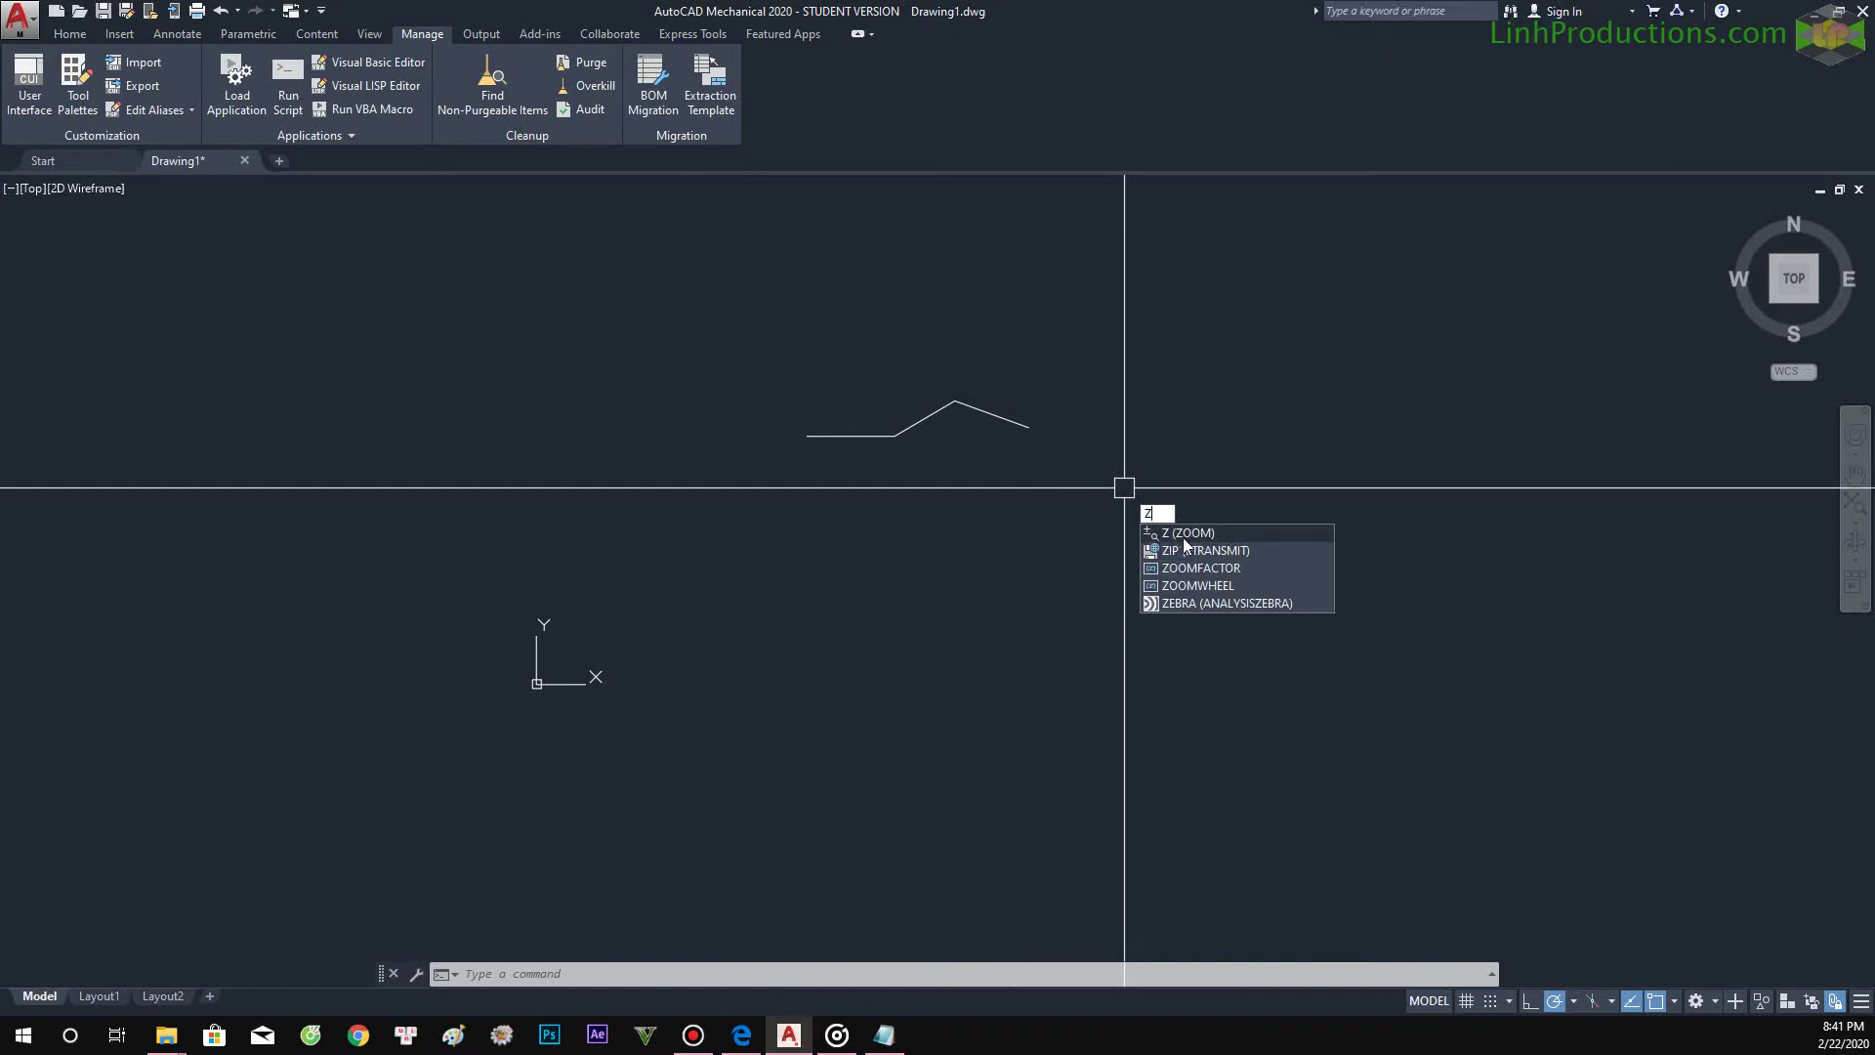
pyautogui.click(1247, 447)
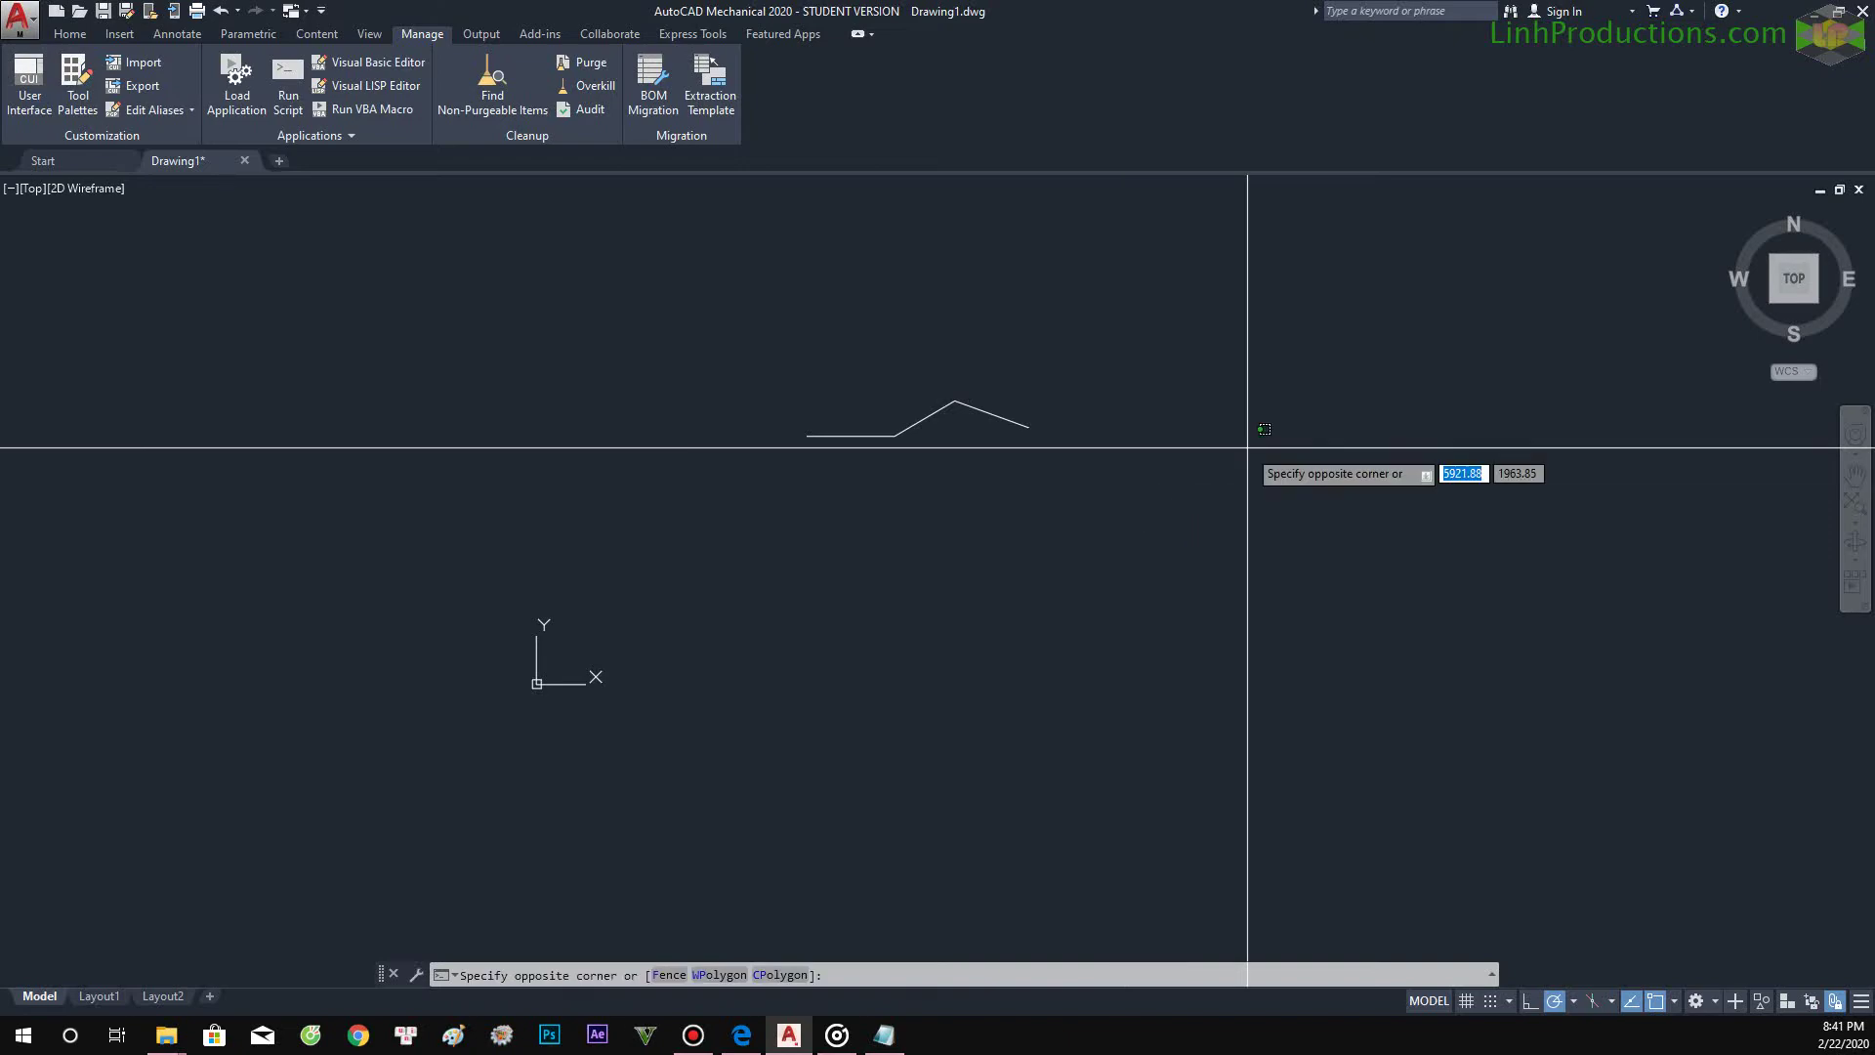
# Quit AutoCAD without saving Drawing1 and relaunch it to reload the aliases.
pyautogui.click(1866, 9)
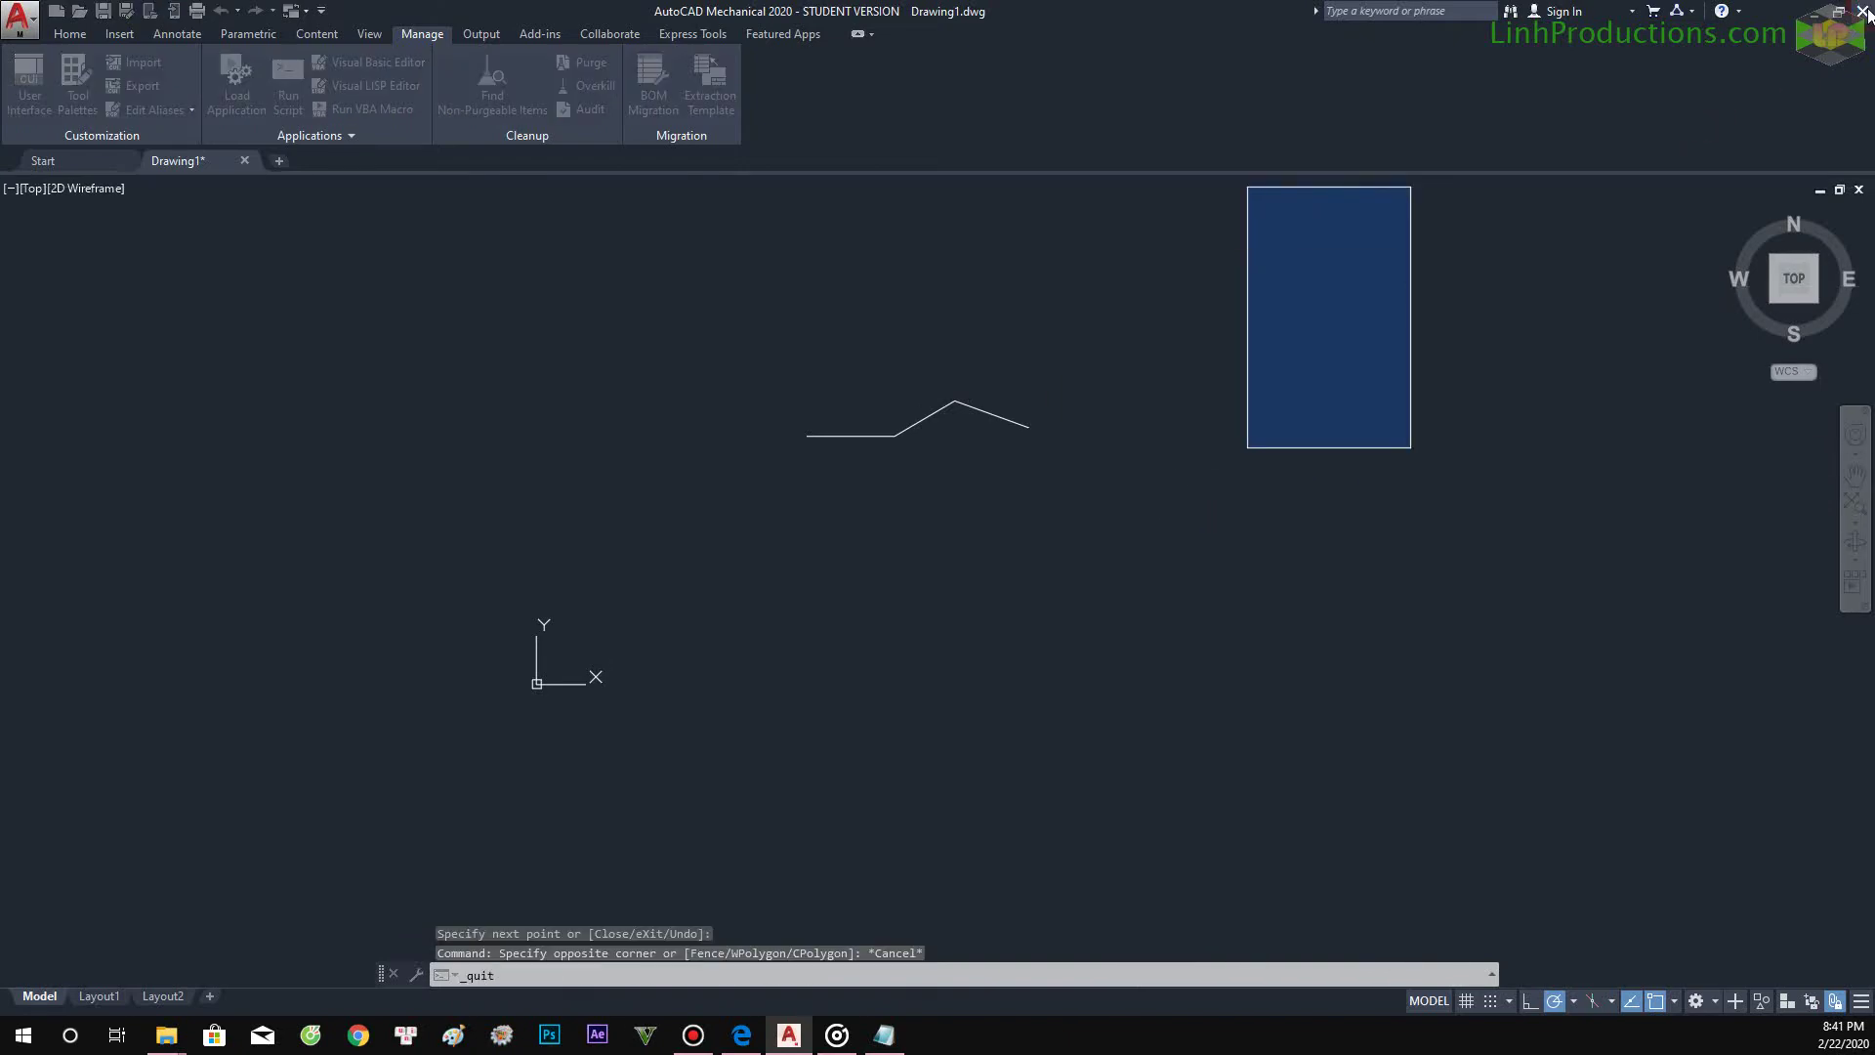
pyautogui.click(939, 560)
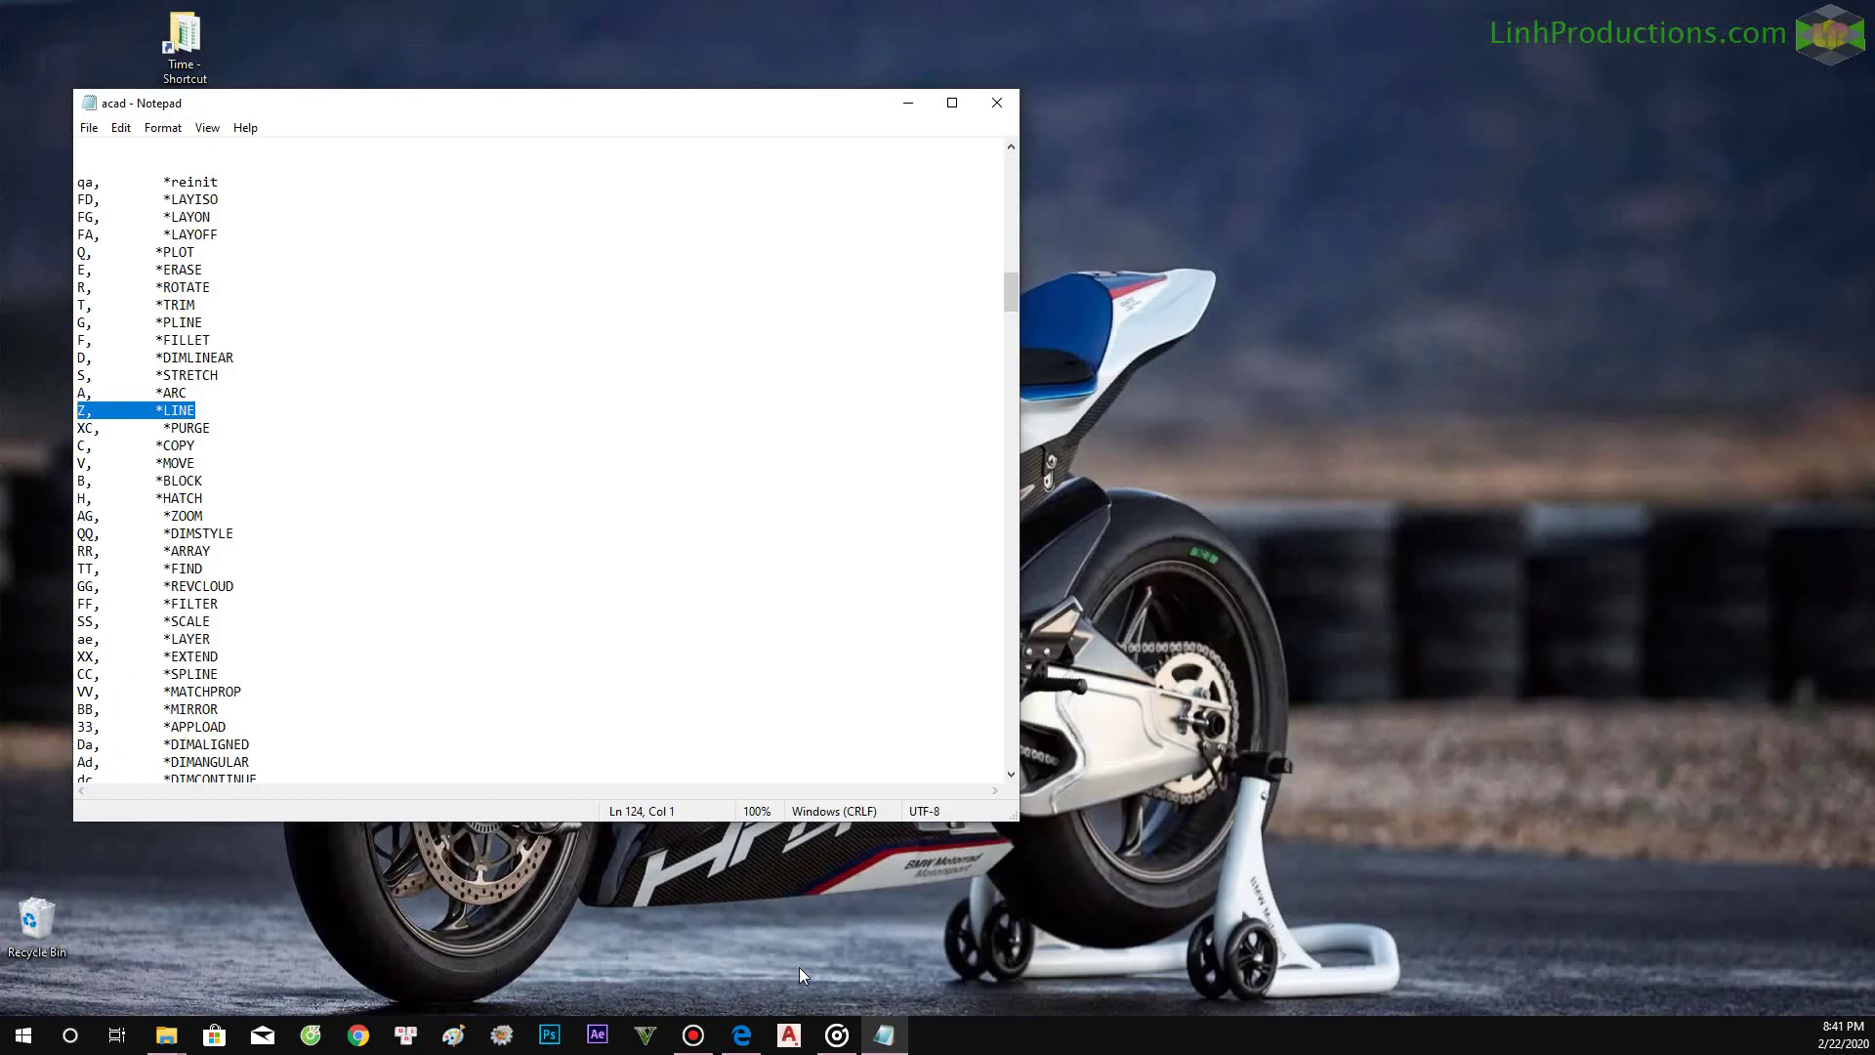
pyautogui.click(789, 1035)
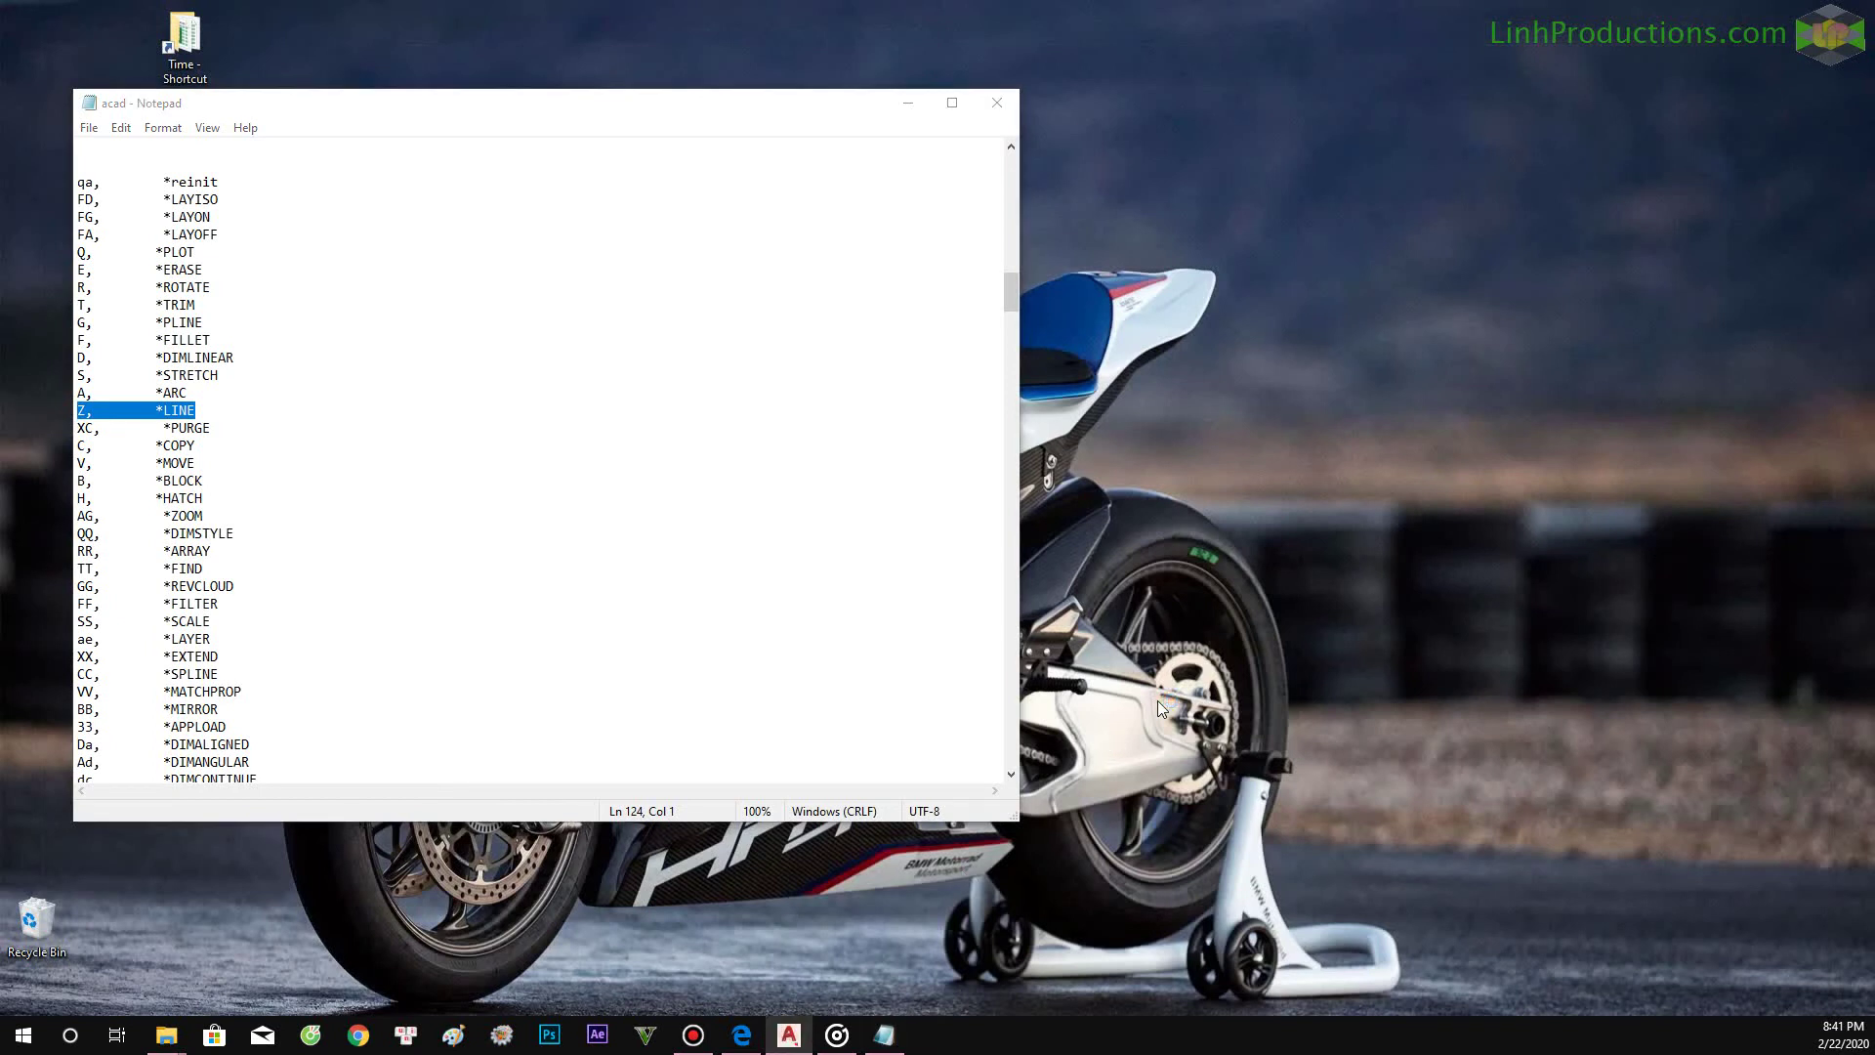
# Refresh the desktop repeatedly while AutoCAD Mechanical relaunches.
pyautogui.rightClick(1465, 452)
pyautogui.click(1479, 506)
pyautogui.rightClick(1472, 423)
pyautogui.click(1527, 478)
pyautogui.rightClick(1526, 479)
pyautogui.click(1538, 537)
pyautogui.rightClick(1533, 493)
pyautogui.click(1580, 555)
pyautogui.rightClick(1503, 491)
pyautogui.click(1562, 548)
# Move the alias file window up and left, and refresh the desktop twice more.
pyautogui.moveTo(437, 116); pyautogui.dragTo(374, 90)
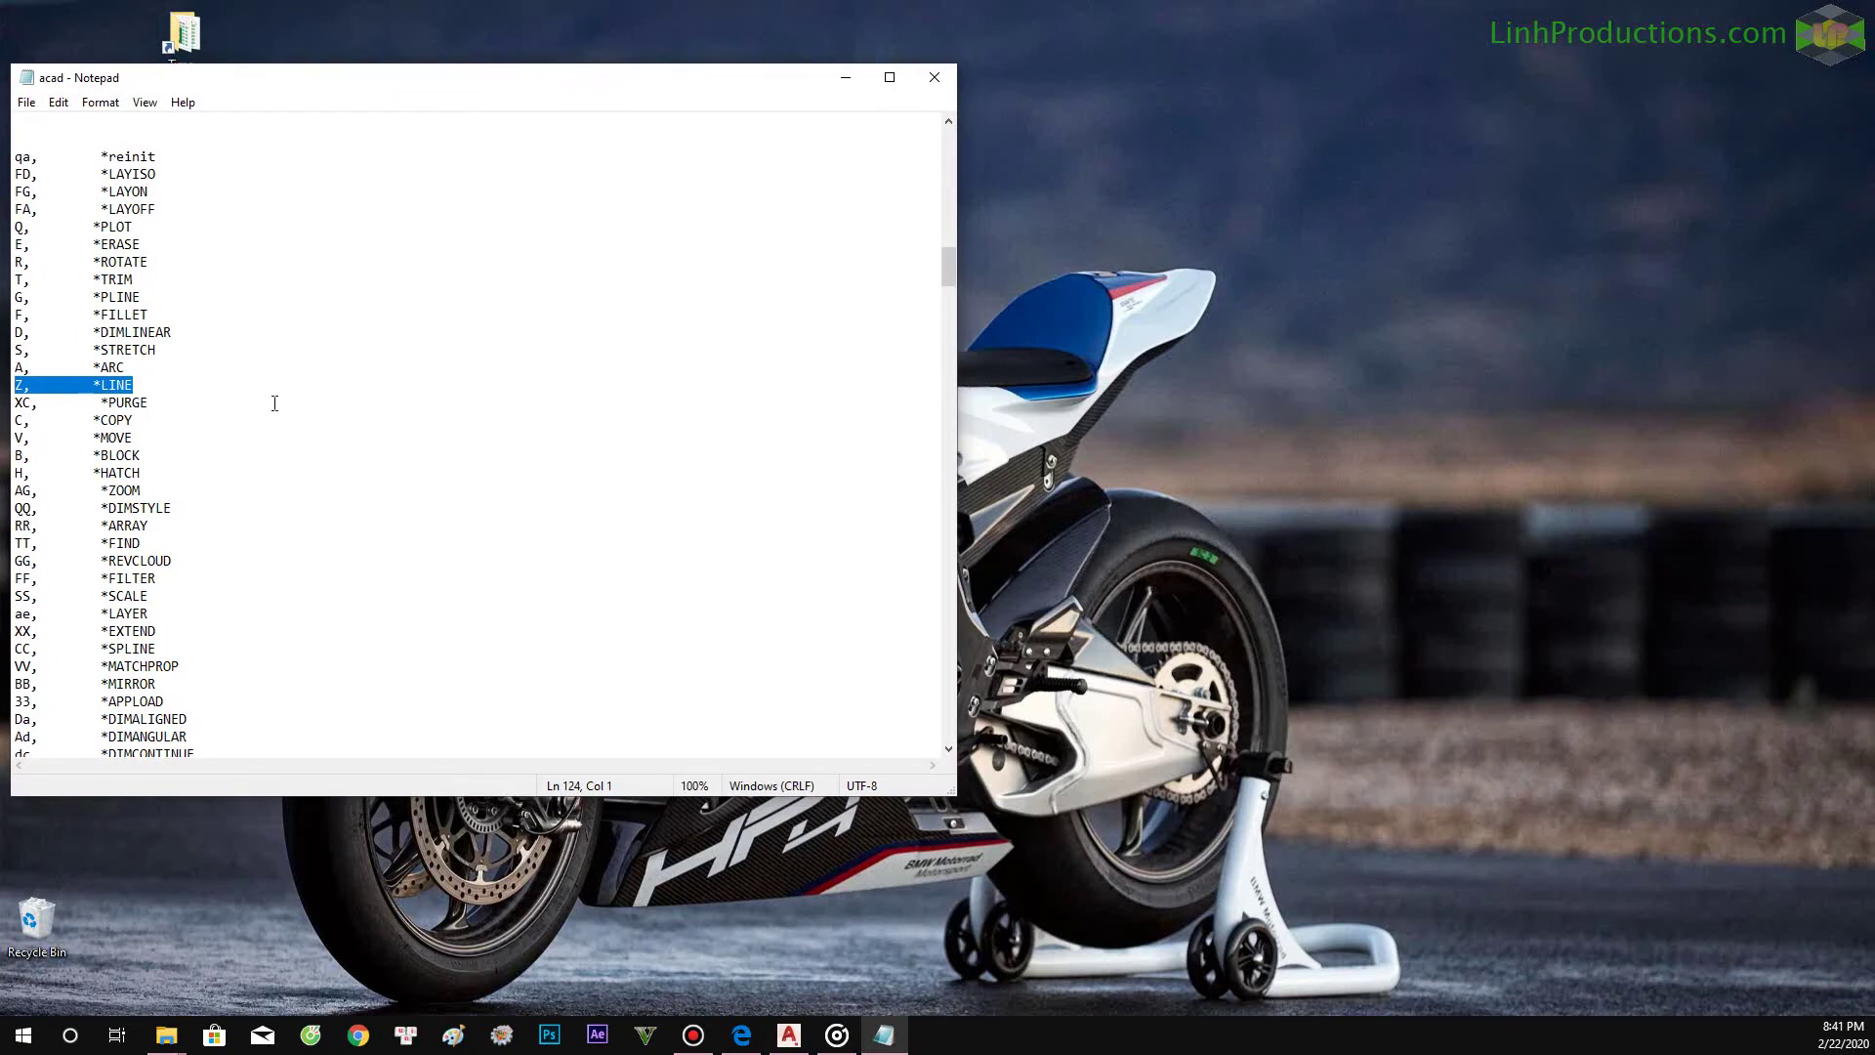
pyautogui.rightClick(1191, 312)
pyautogui.click(1257, 366)
pyautogui.rightClick(1257, 361)
pyautogui.click(1321, 422)
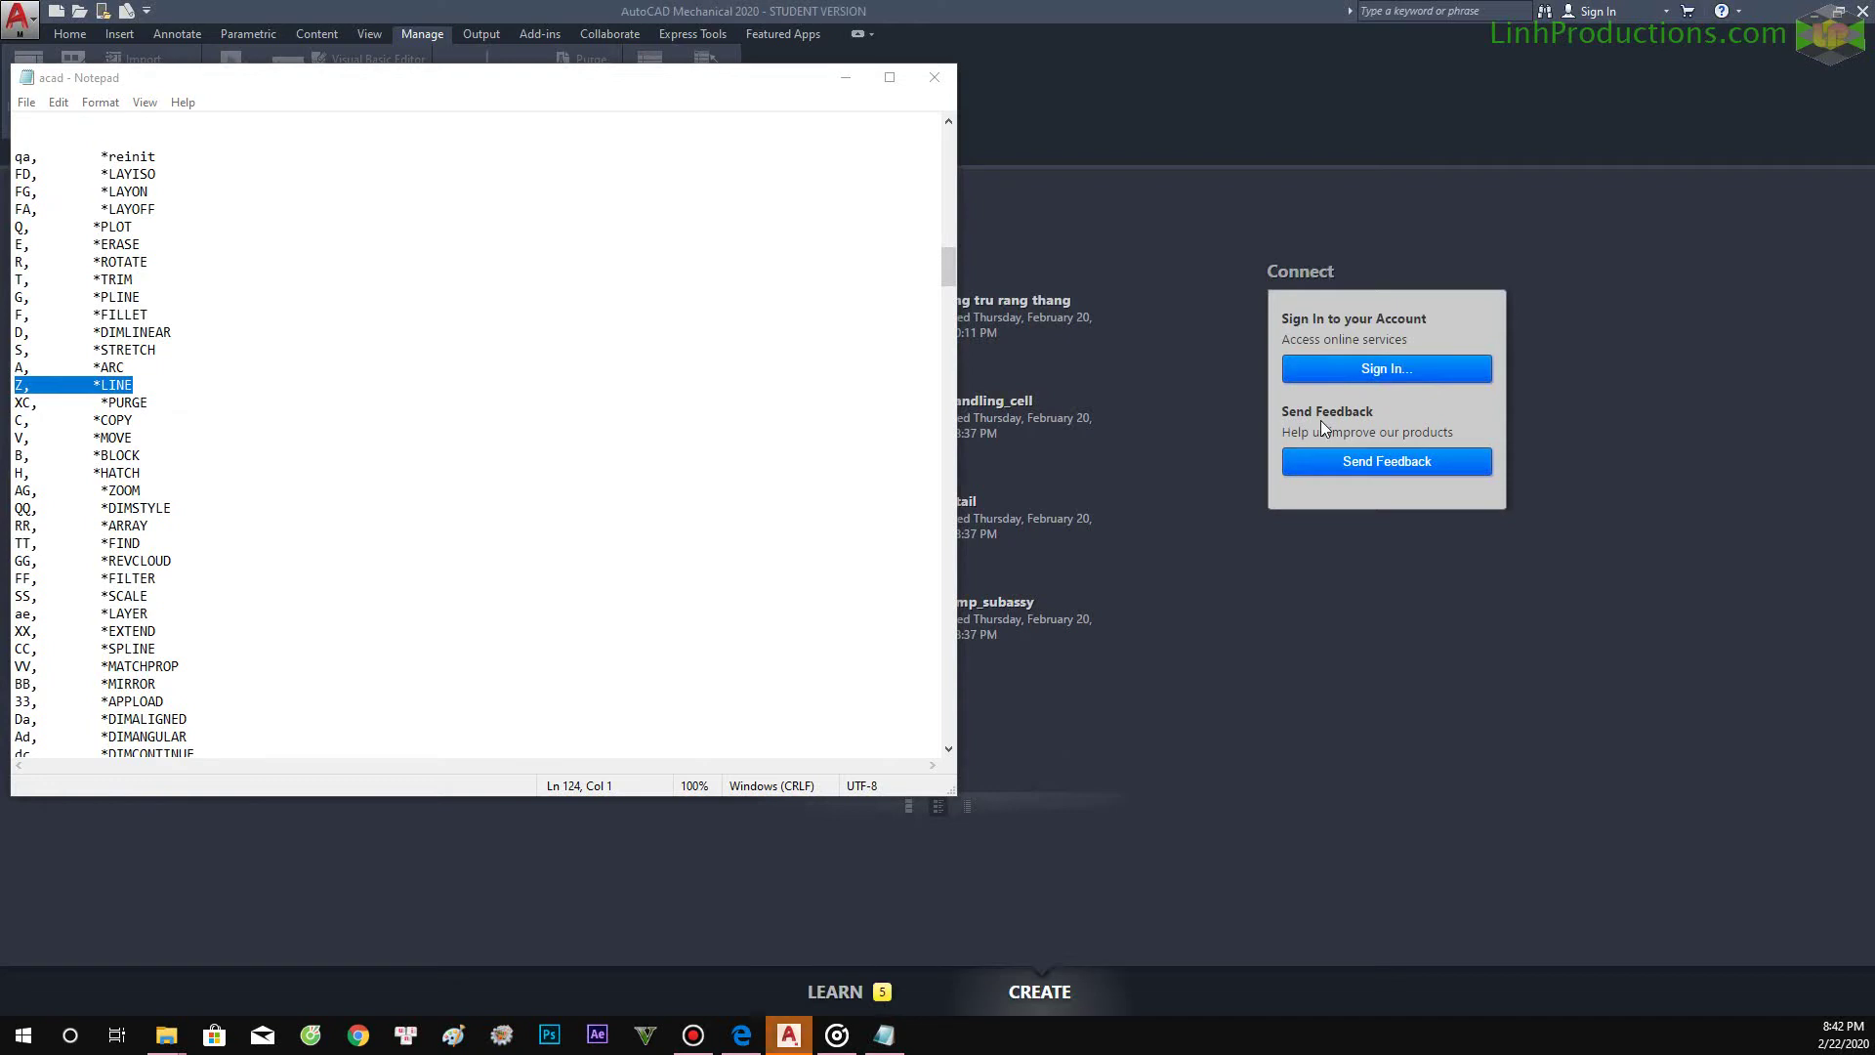
# Snap AutoCAD to the right half, widen it, and start Drawing1 from a template.
pyautogui.click(1051, 14)
pyautogui.press('super+Right')
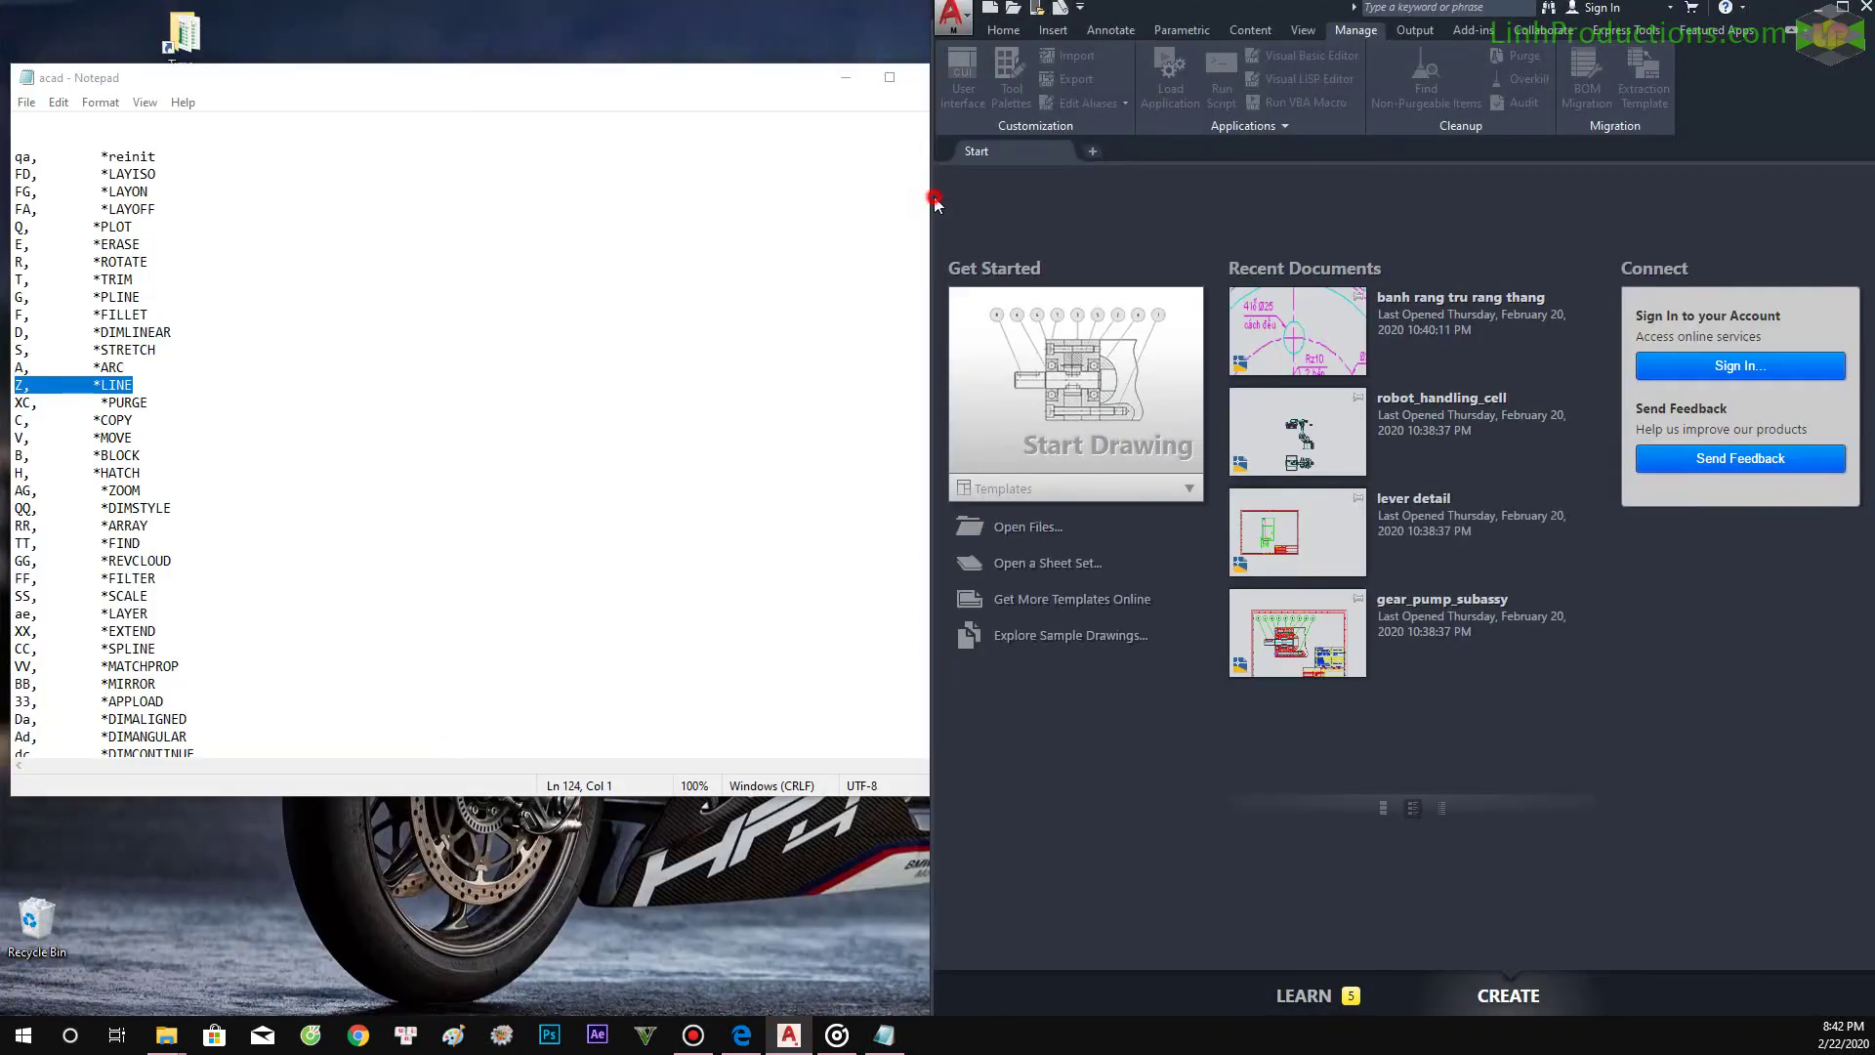
pyautogui.moveTo(930, 193); pyautogui.dragTo(333, 196)
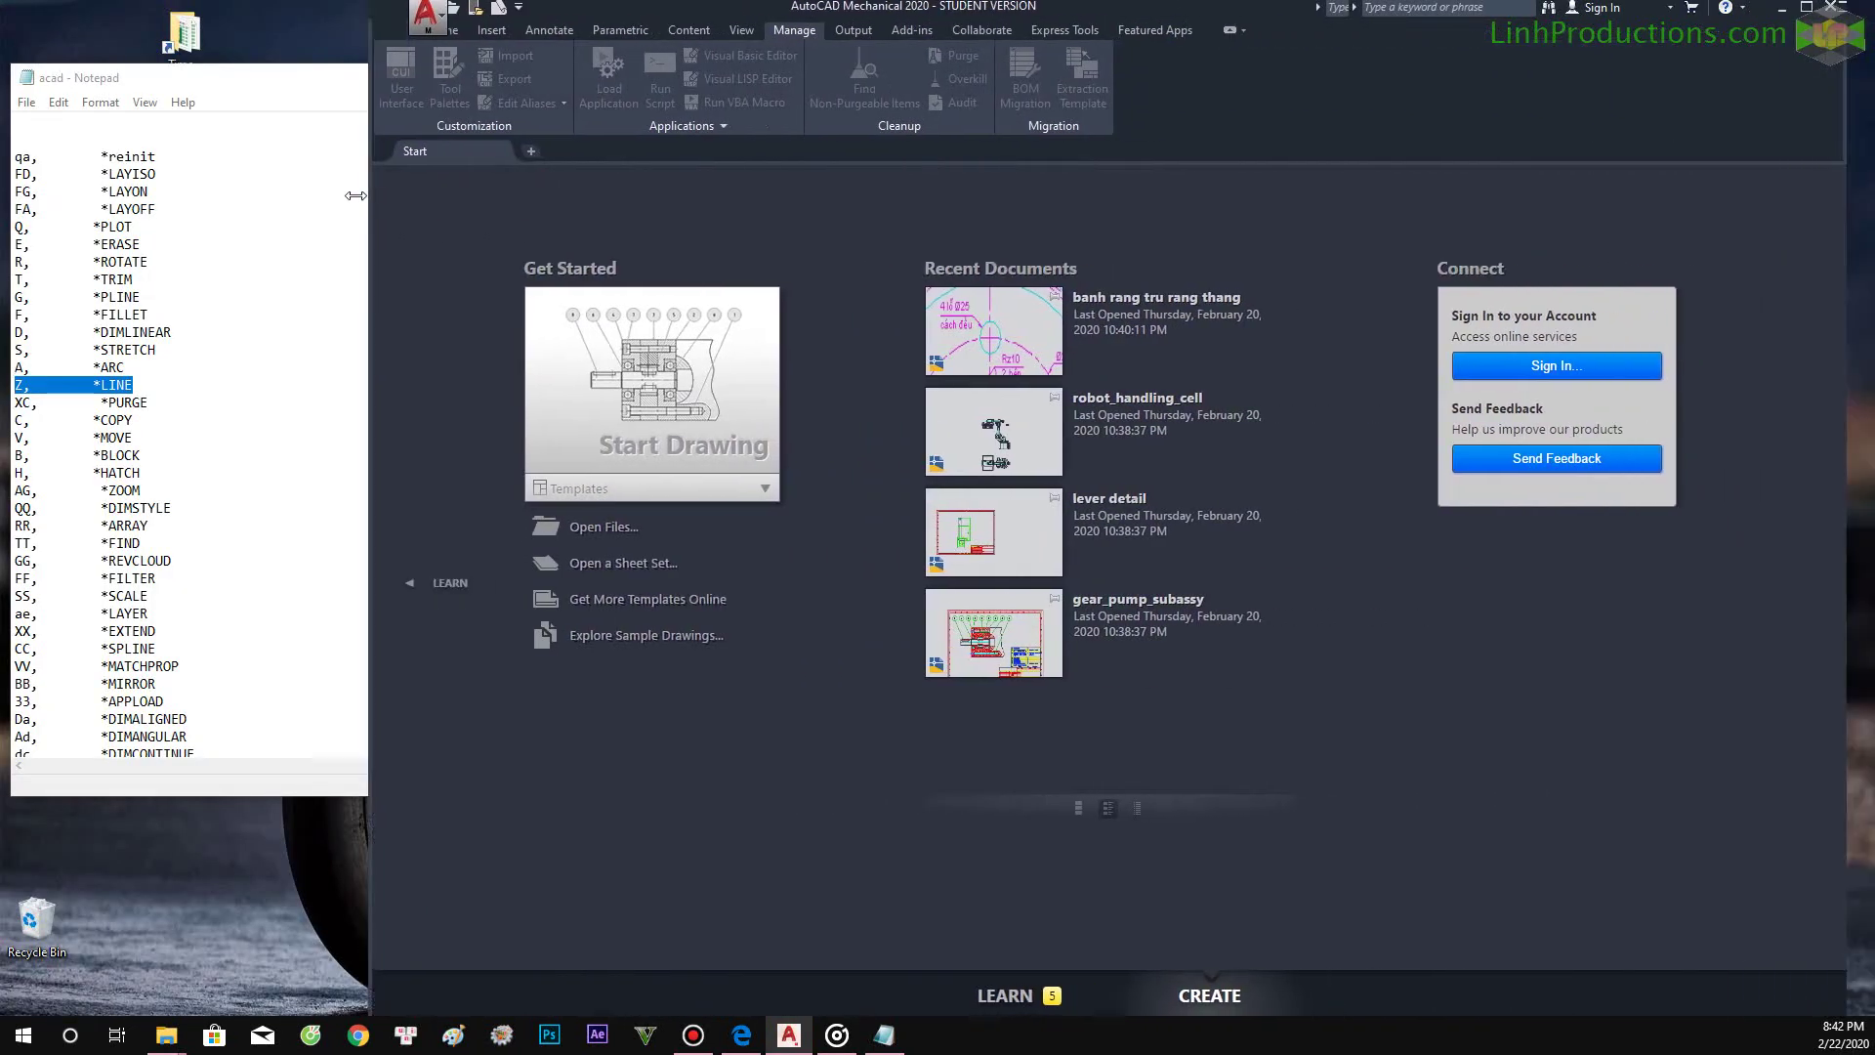
pyautogui.click(763, 497)
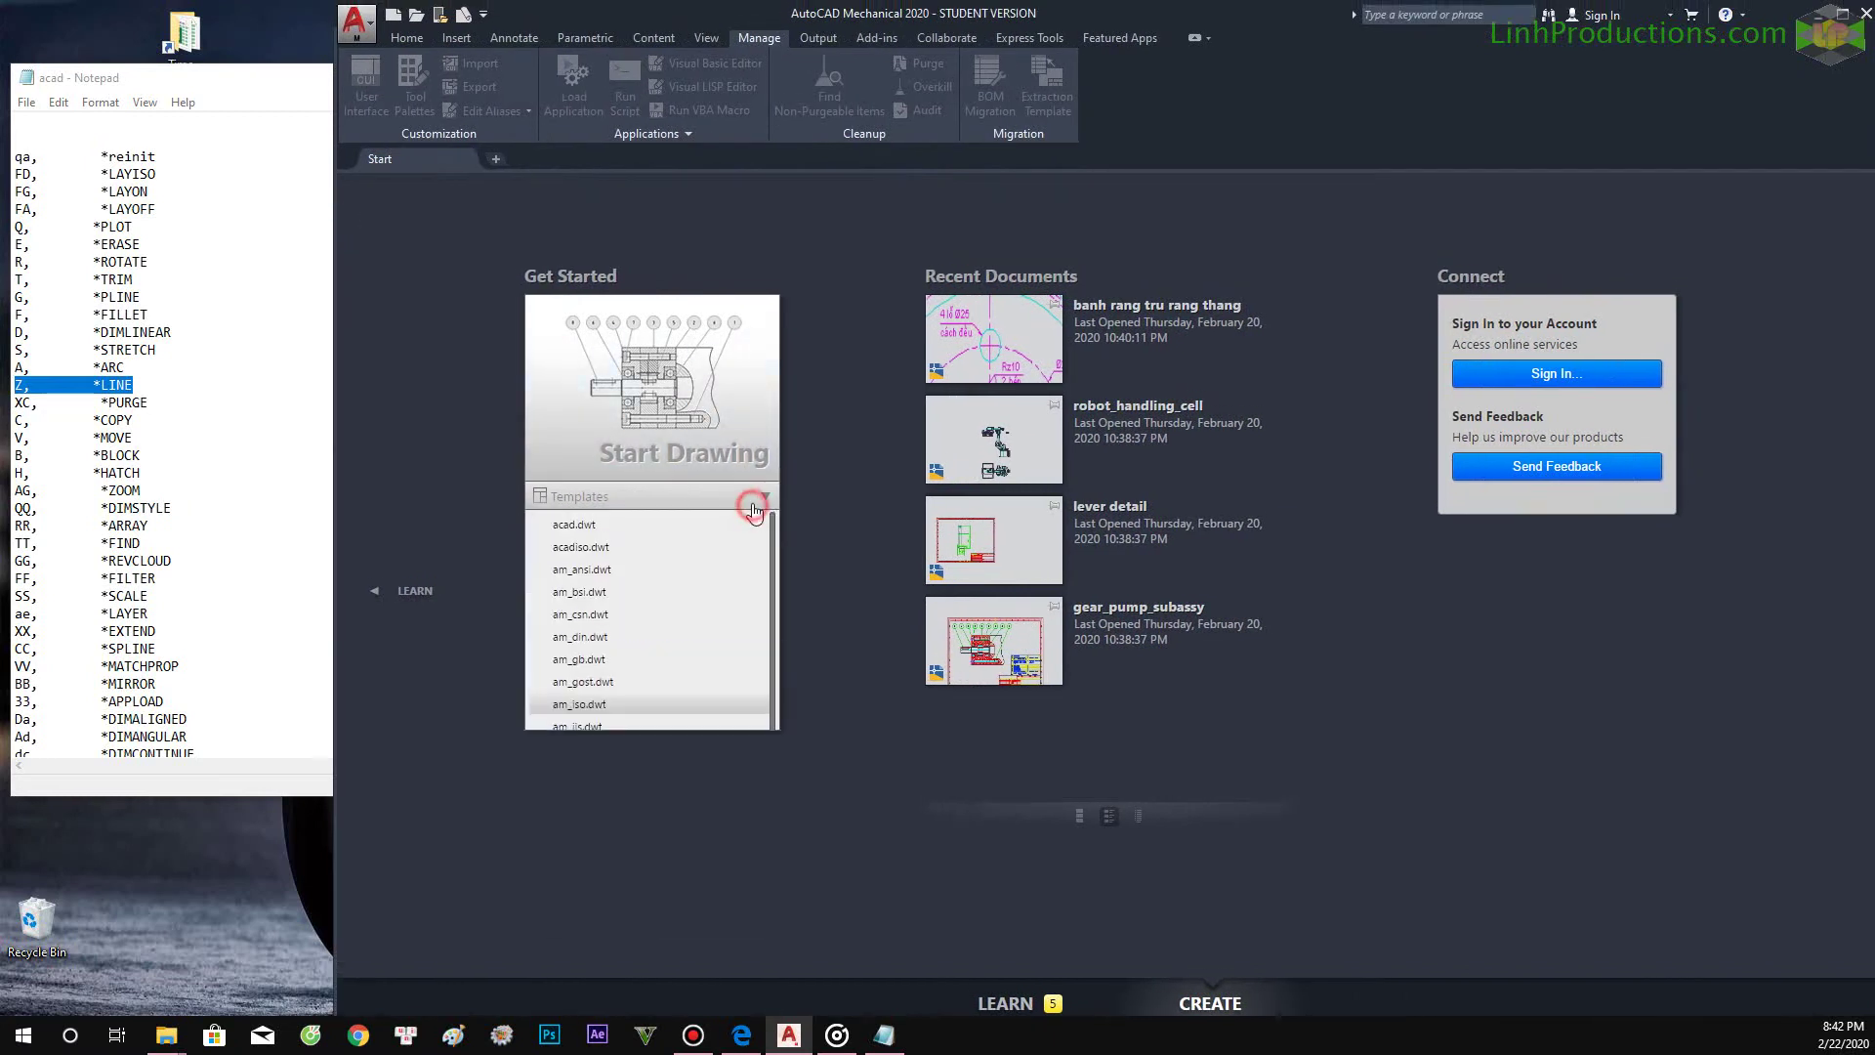
pyautogui.click(609, 708)
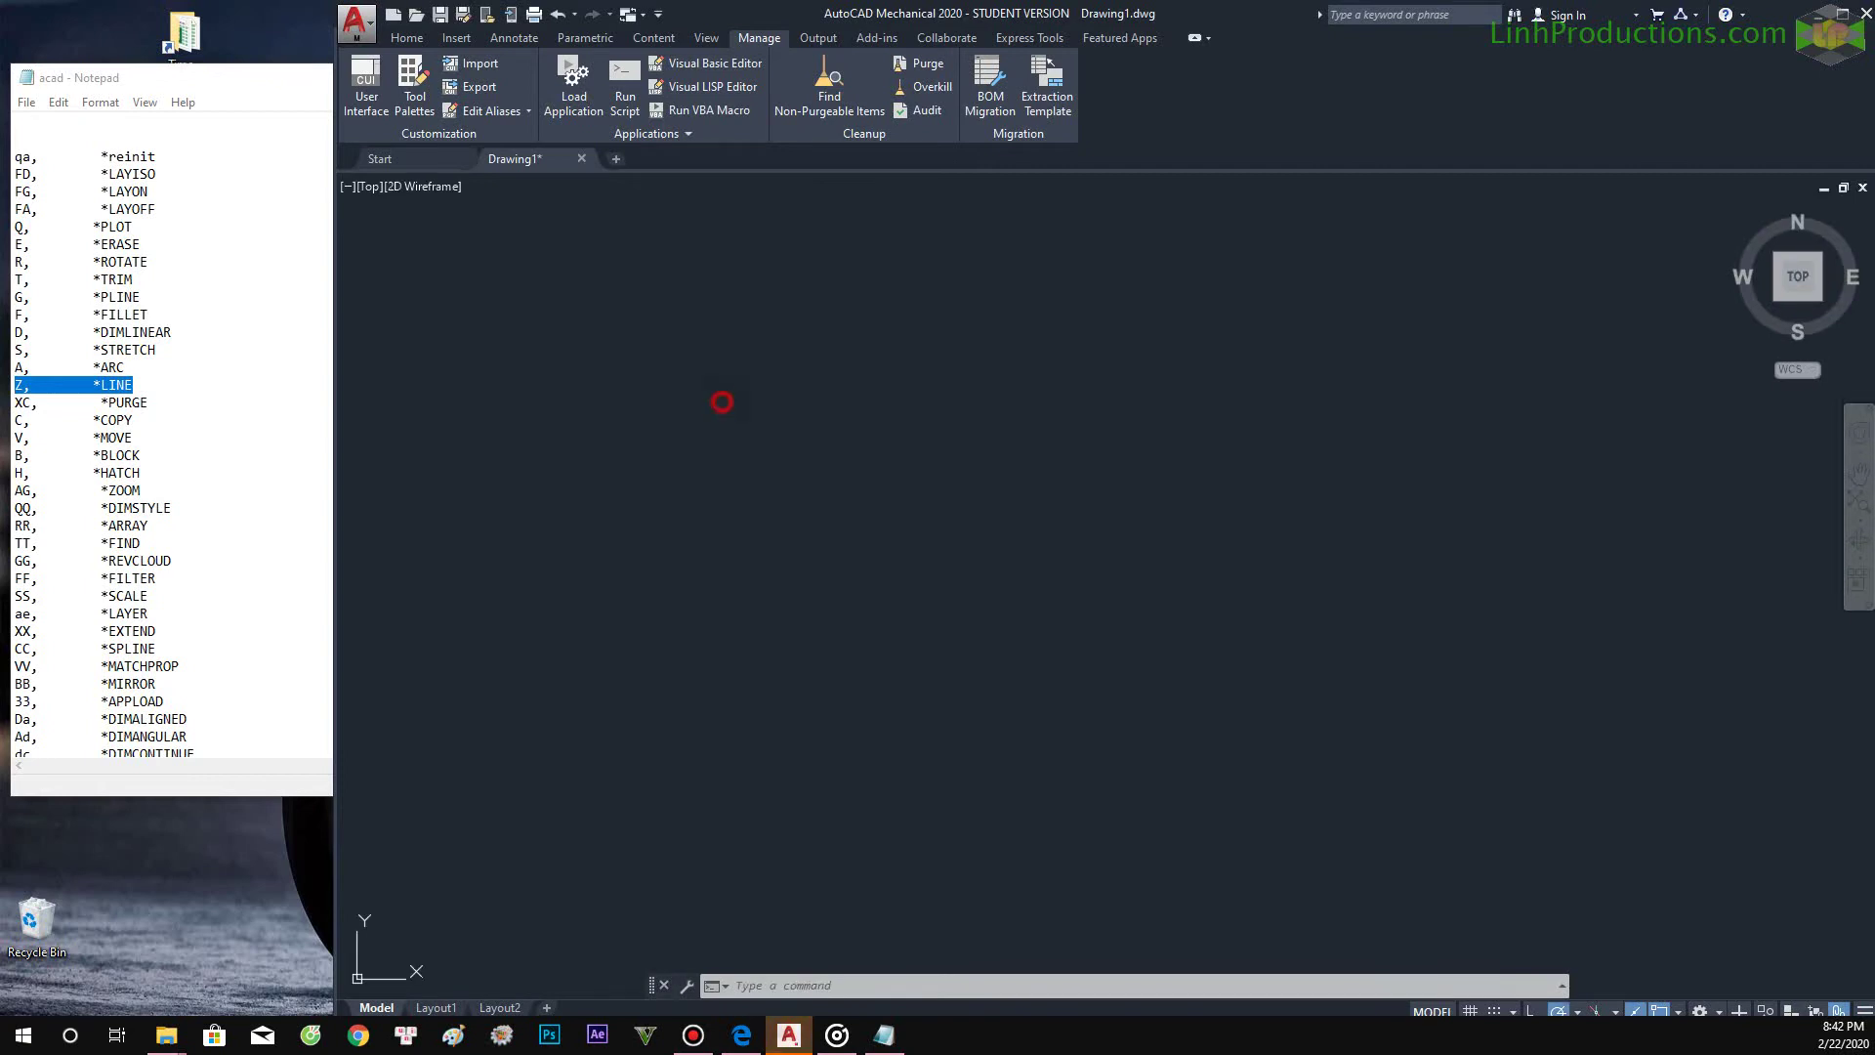
# Cancel the accidental window selection and the pending Z command in the empty drawing.
pyautogui.click(722, 401)
pyautogui.click(848, 423)
pyautogui.write('Z')
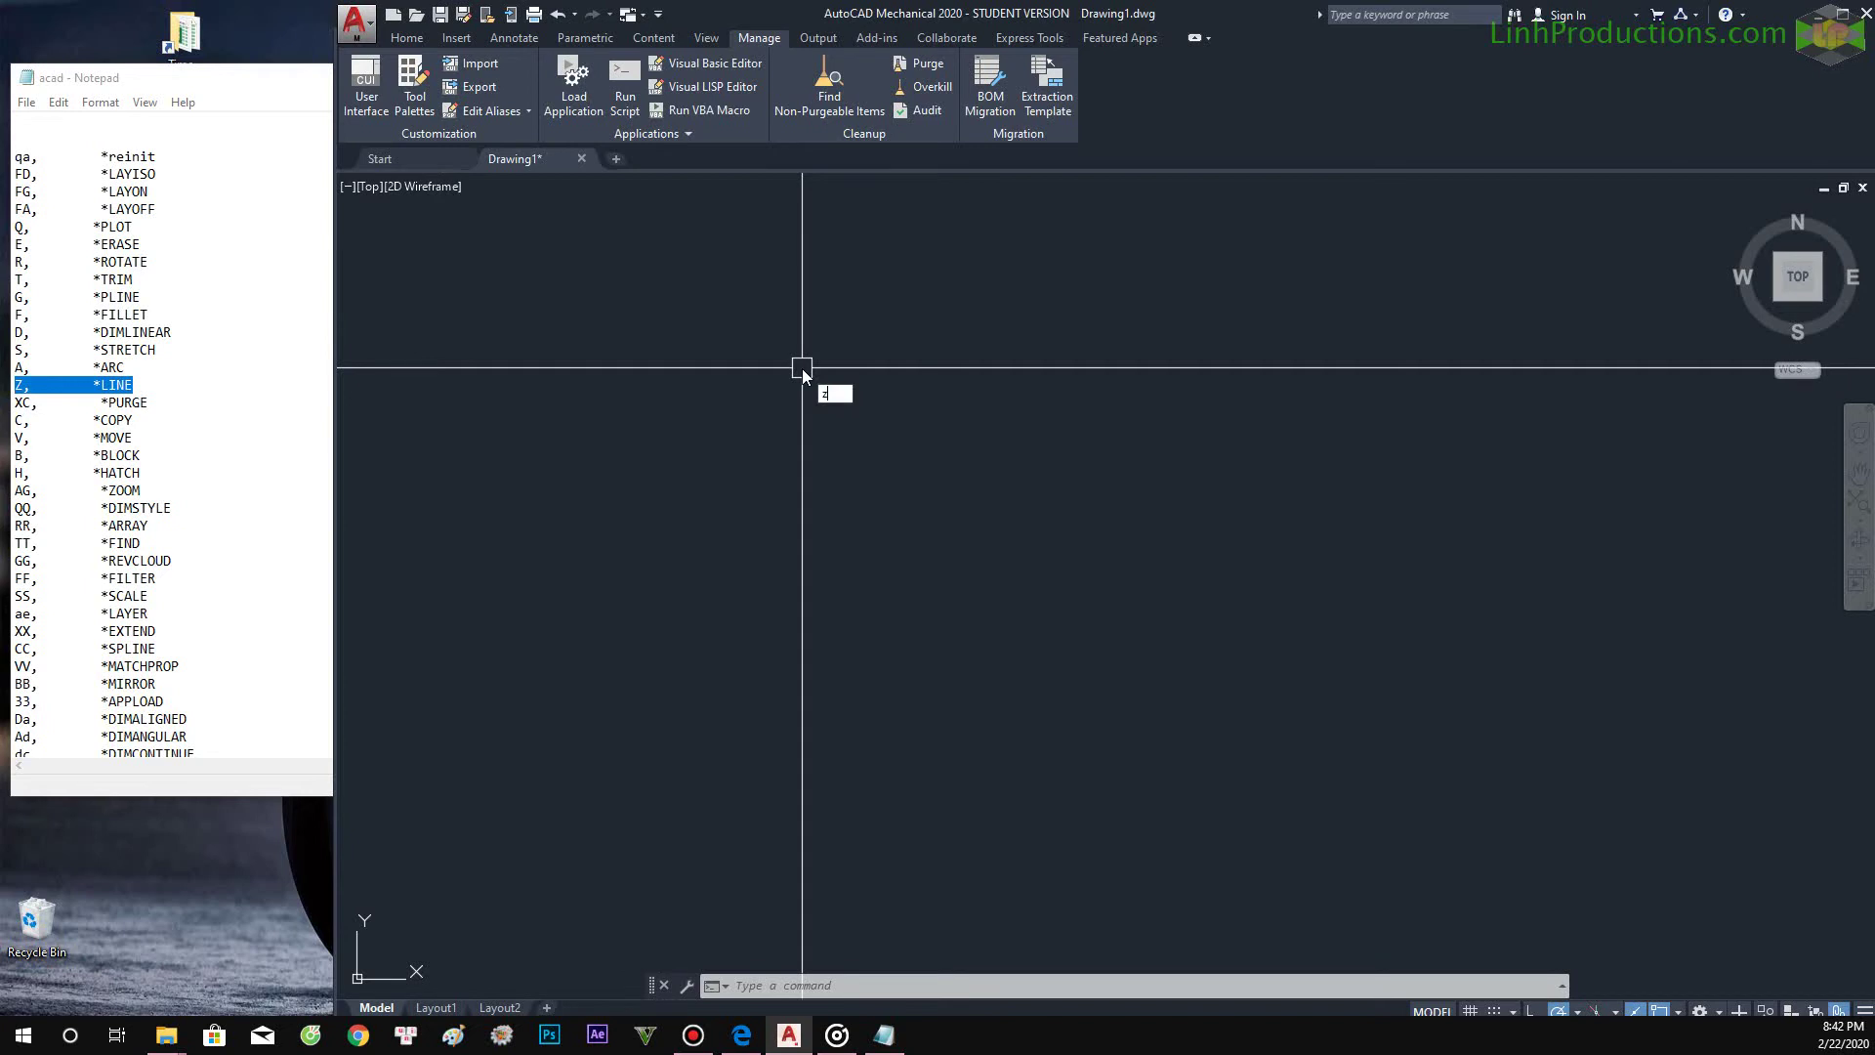
pyautogui.press('Escape')
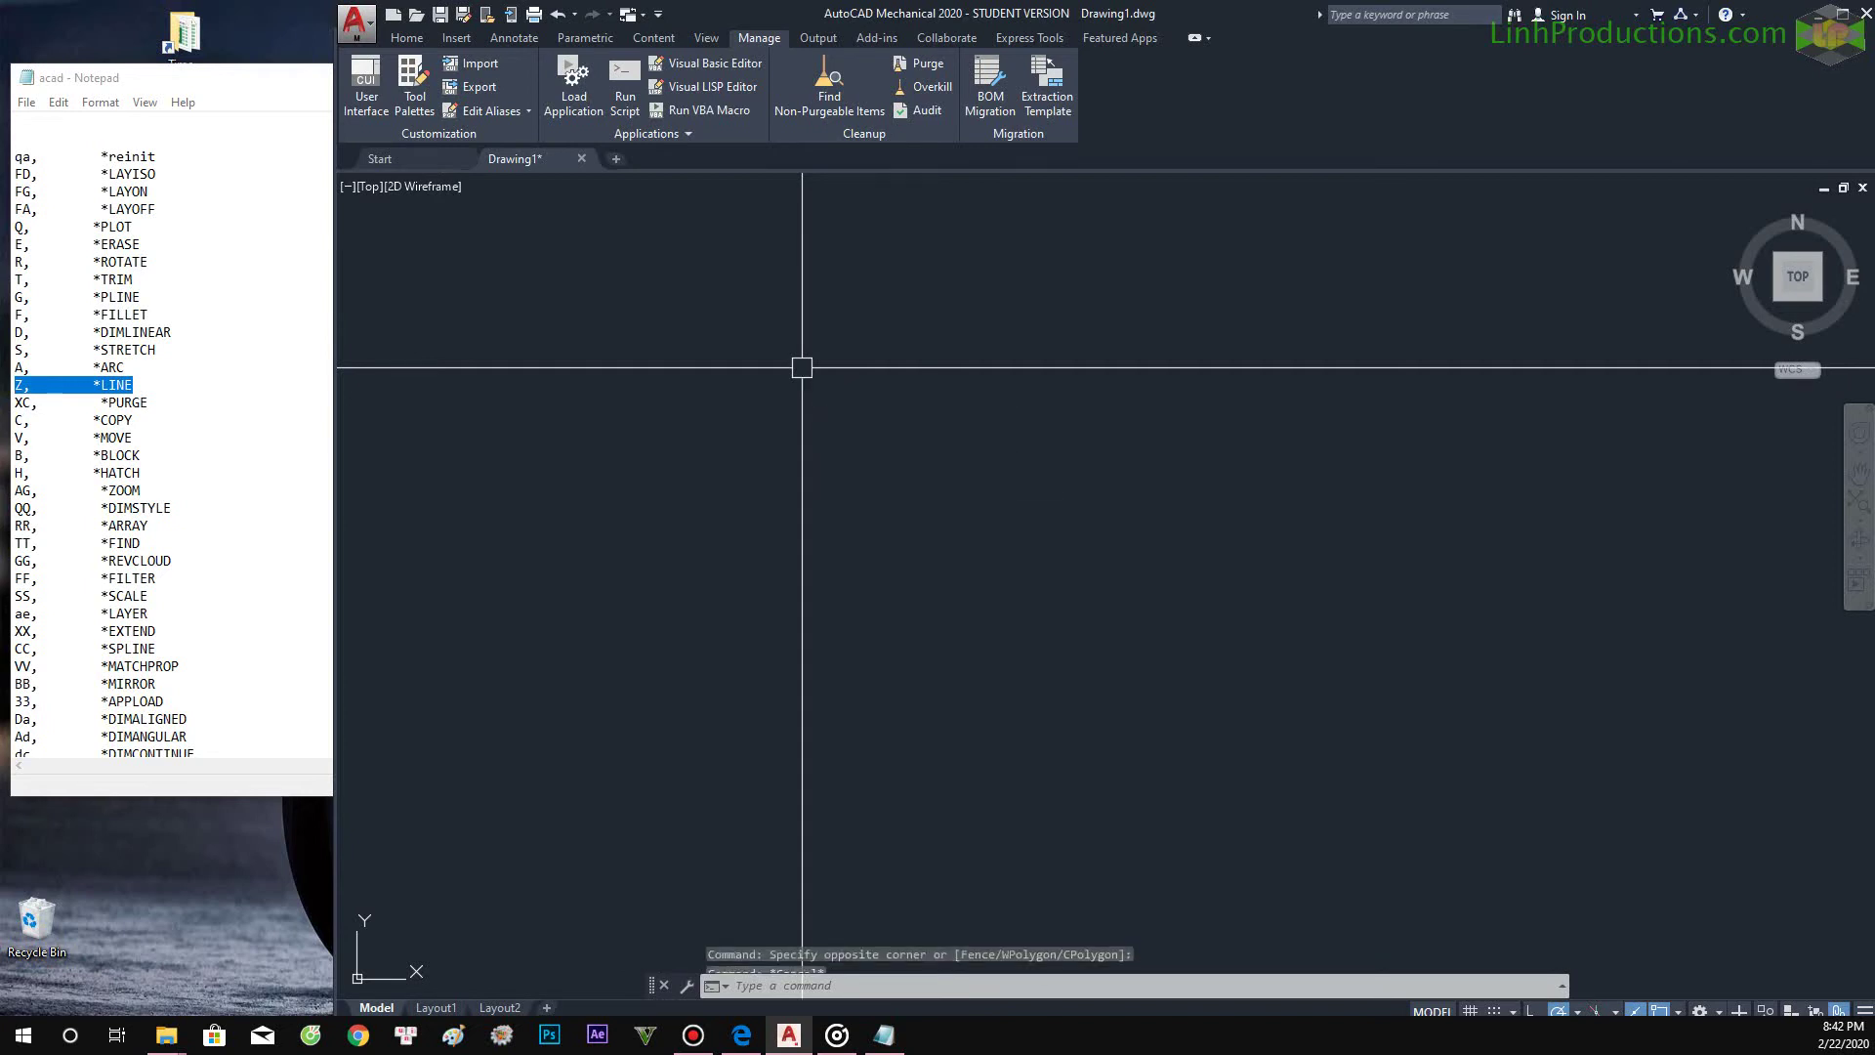
pyautogui.press('Escape')
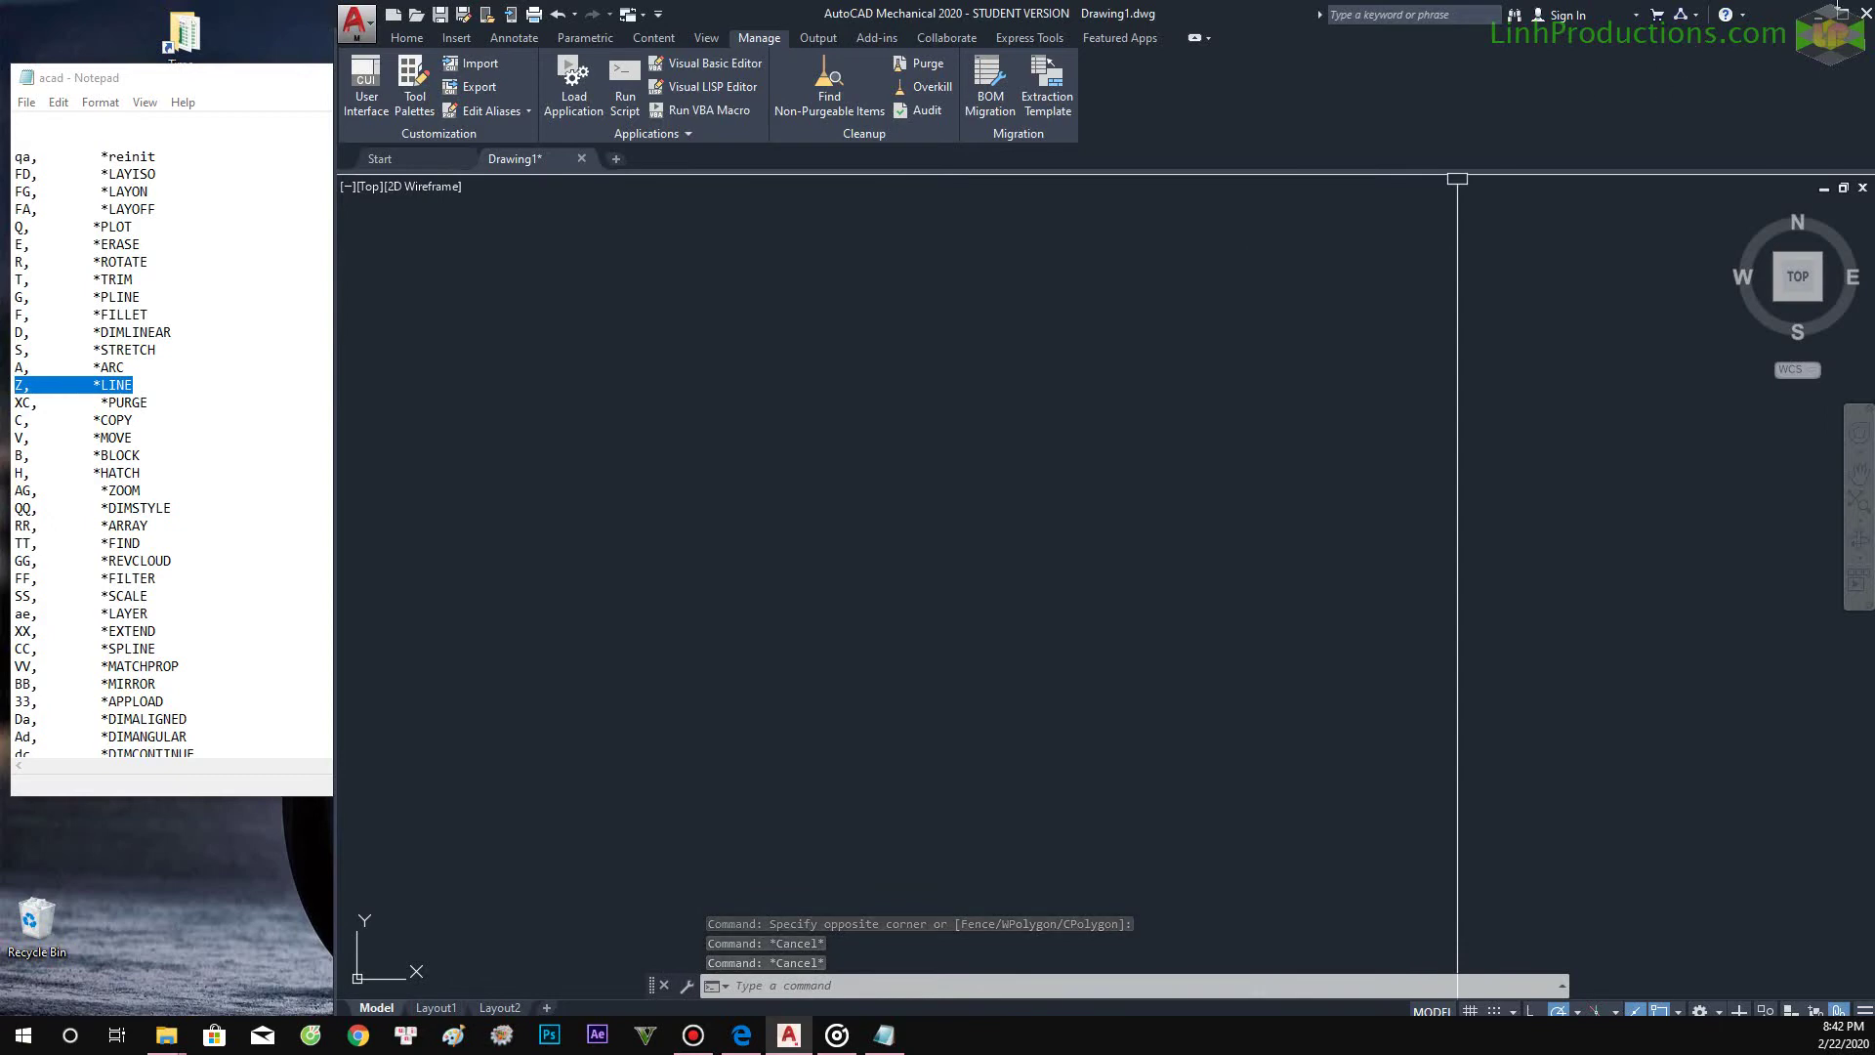
# Open AutoCAD's own acad.pgp through Edit Aliases.
pyautogui.click(500, 114)
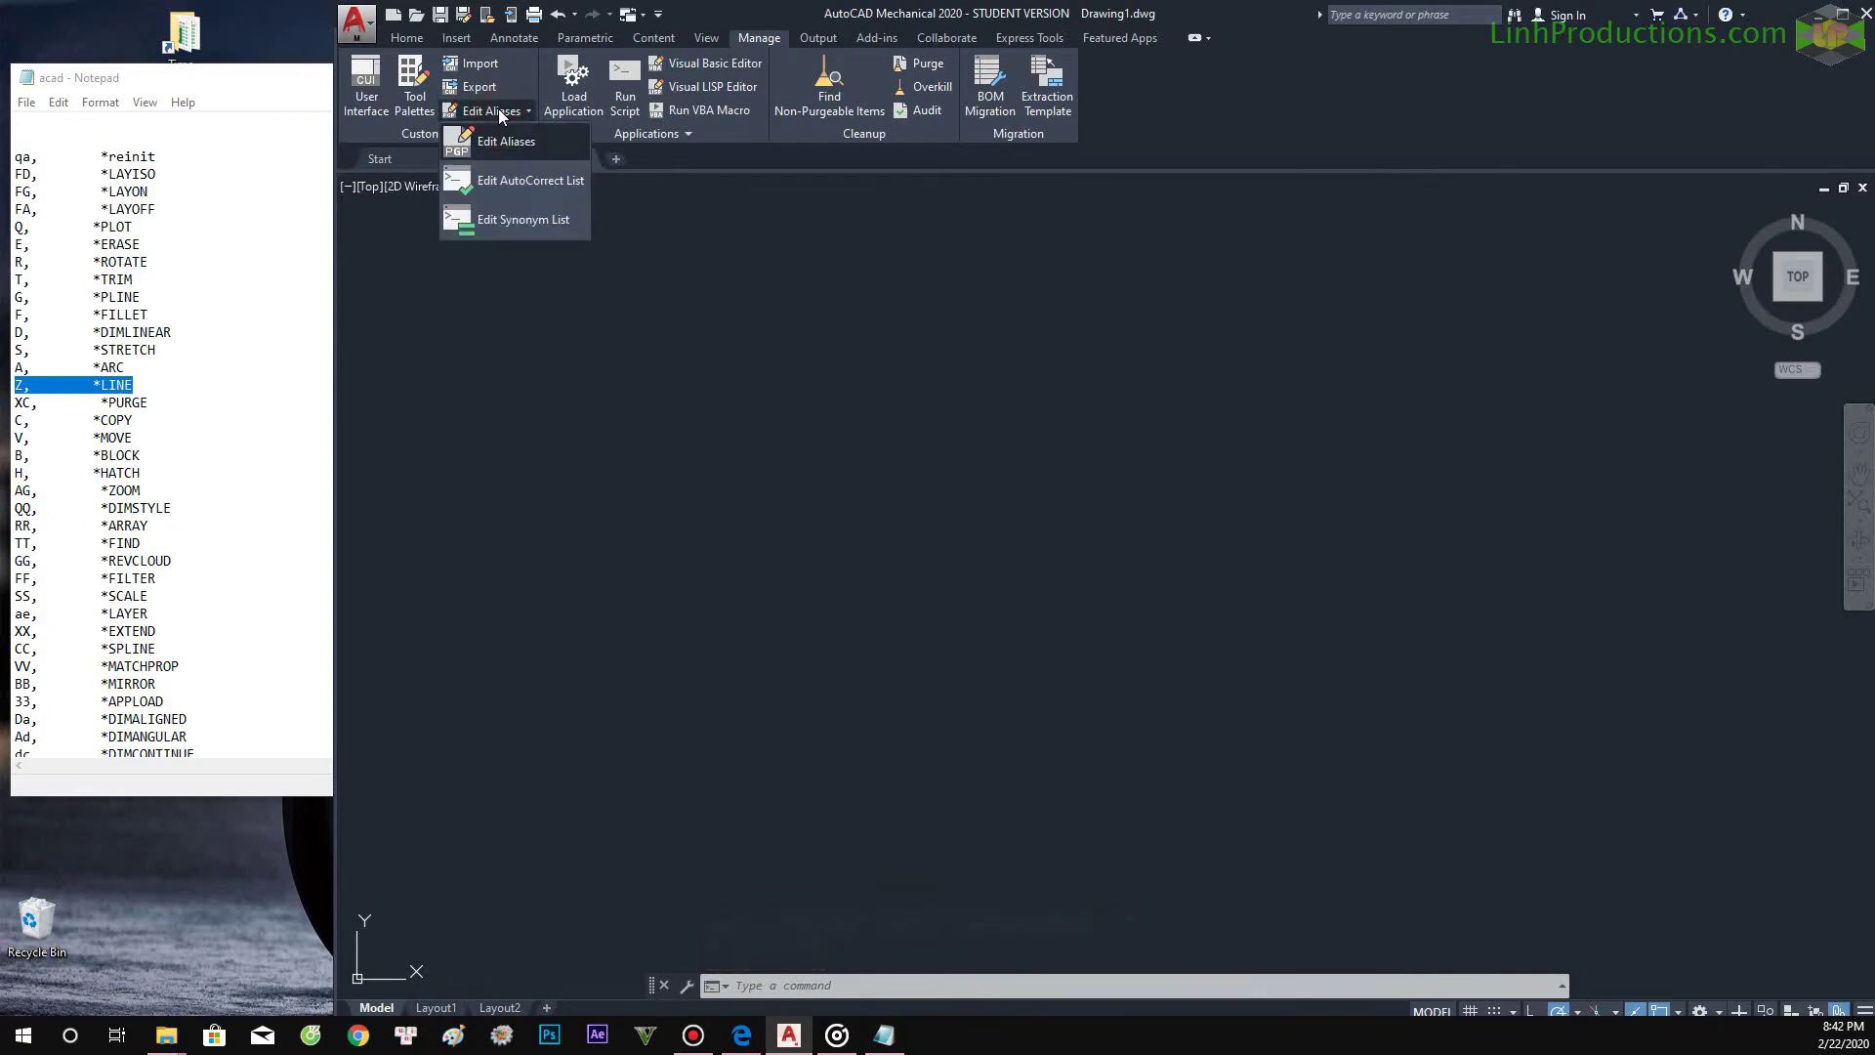
pyautogui.click(500, 138)
pyautogui.scroll(-3, 742, 390)
pyautogui.scroll(3, 743, 390)
# Select the custom alias list from its start to the end of the file.
pyautogui.click(965, 217)
pyautogui.click(166, 270)
pyautogui.click(1118, 224)
pyautogui.click(306, 250)
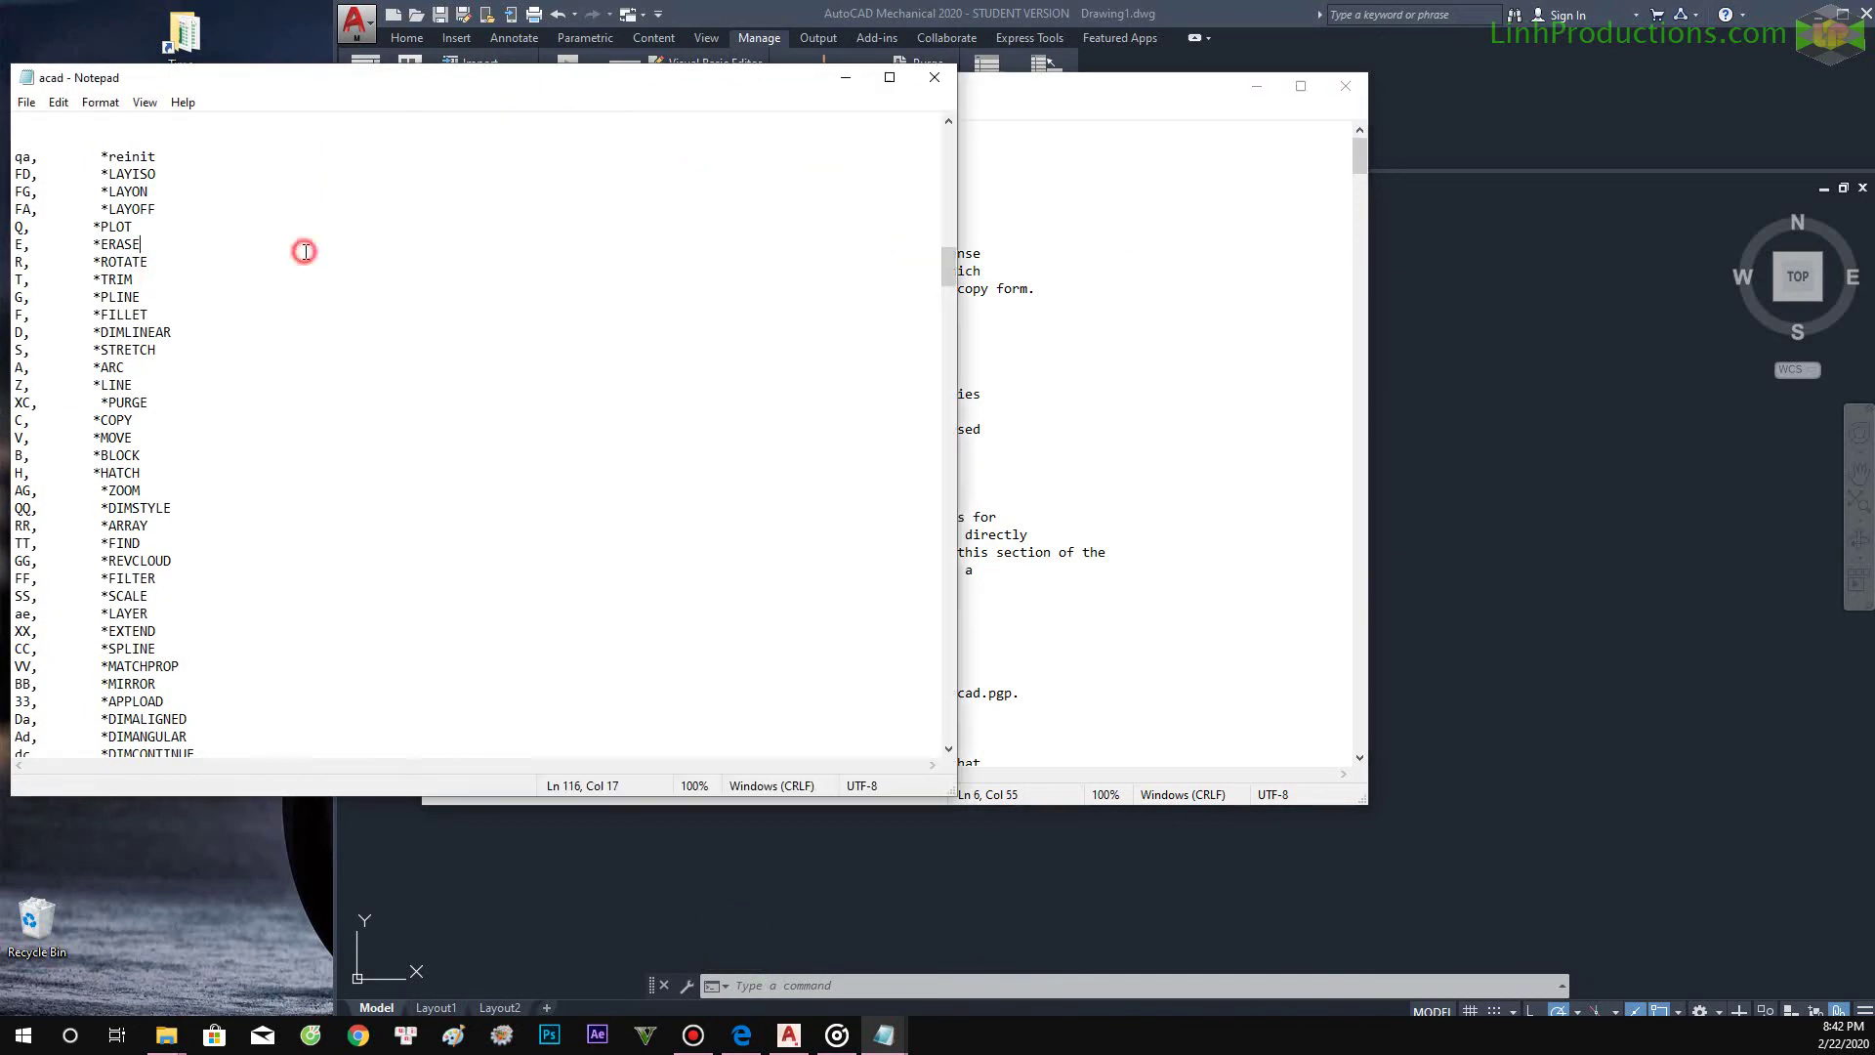
pyautogui.scroll(2, 306, 252)
pyautogui.scroll(3, 306, 252)
pyautogui.scroll(2, 306, 255)
pyautogui.click(358, 260)
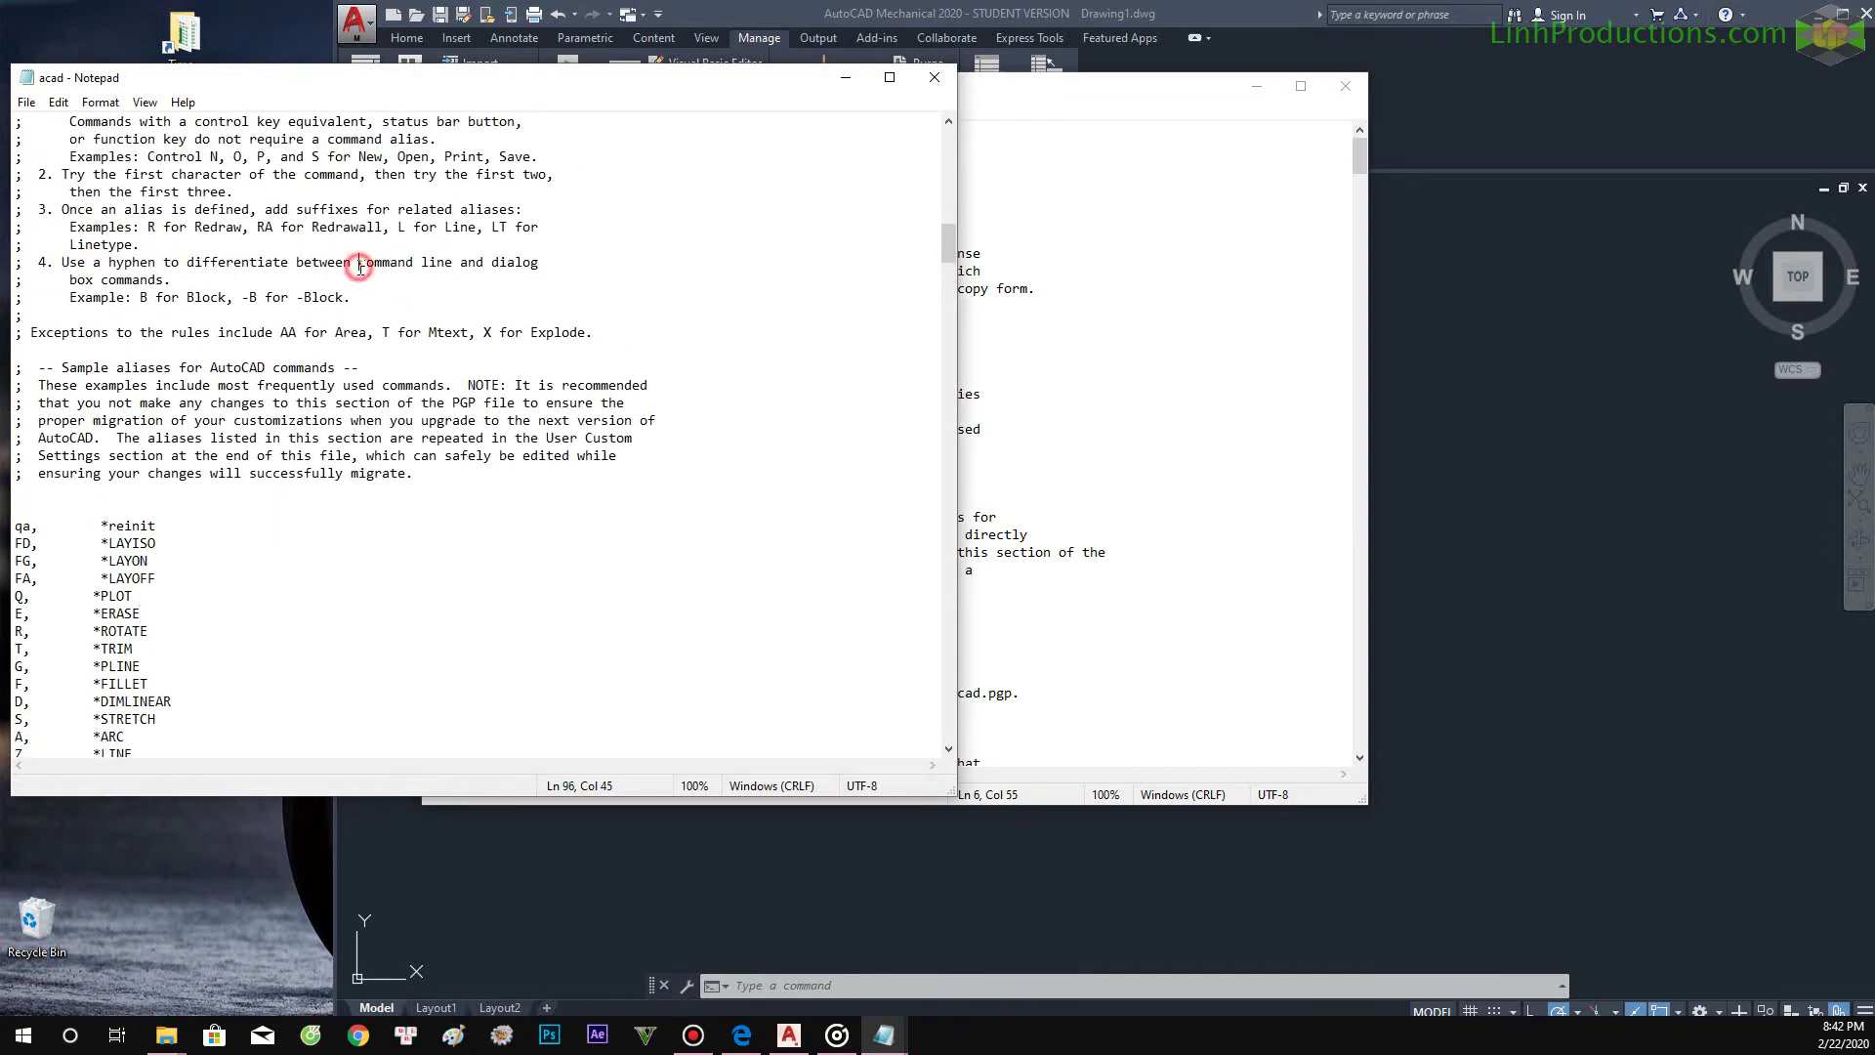
pyautogui.hotkey('ctrl', 'shift', 'End')
pyautogui.hotkey('ctrl', 'c')
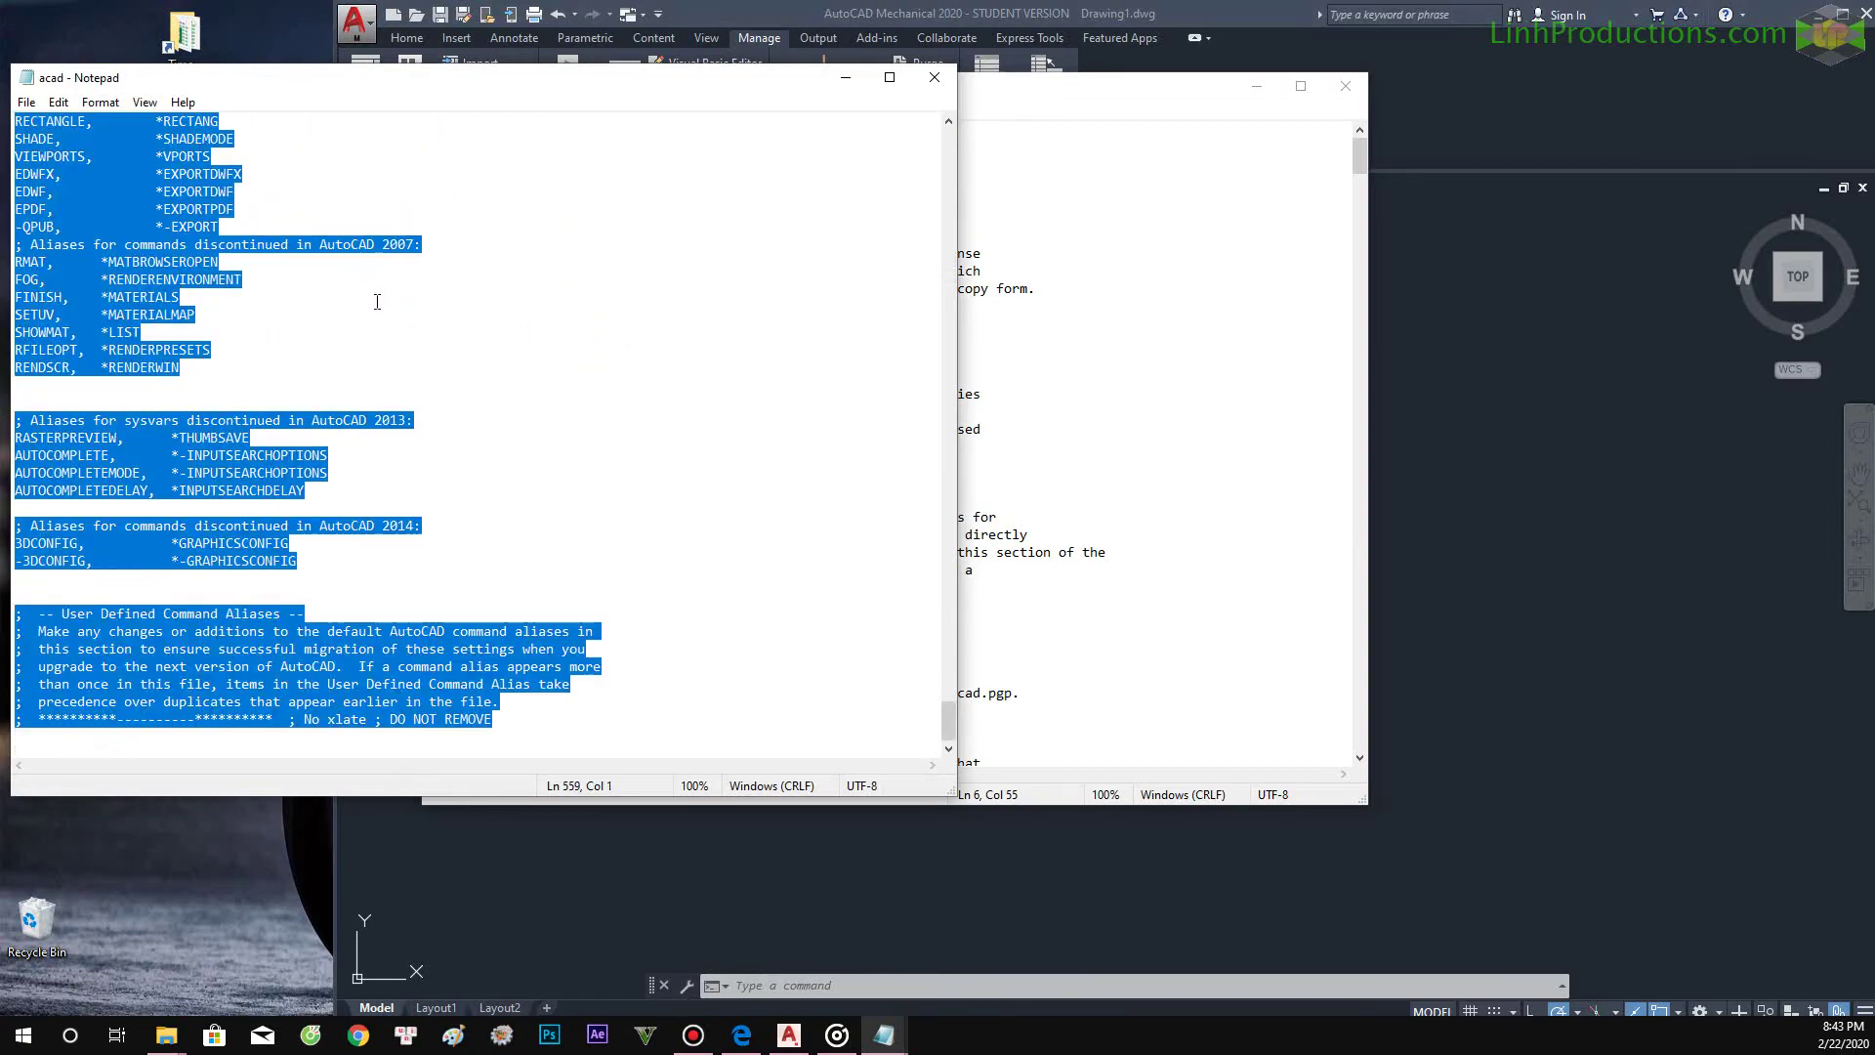
# Replace acad.pgp's alias section, through the end of file, with the custom aliases.
pyautogui.click(1364, 355)
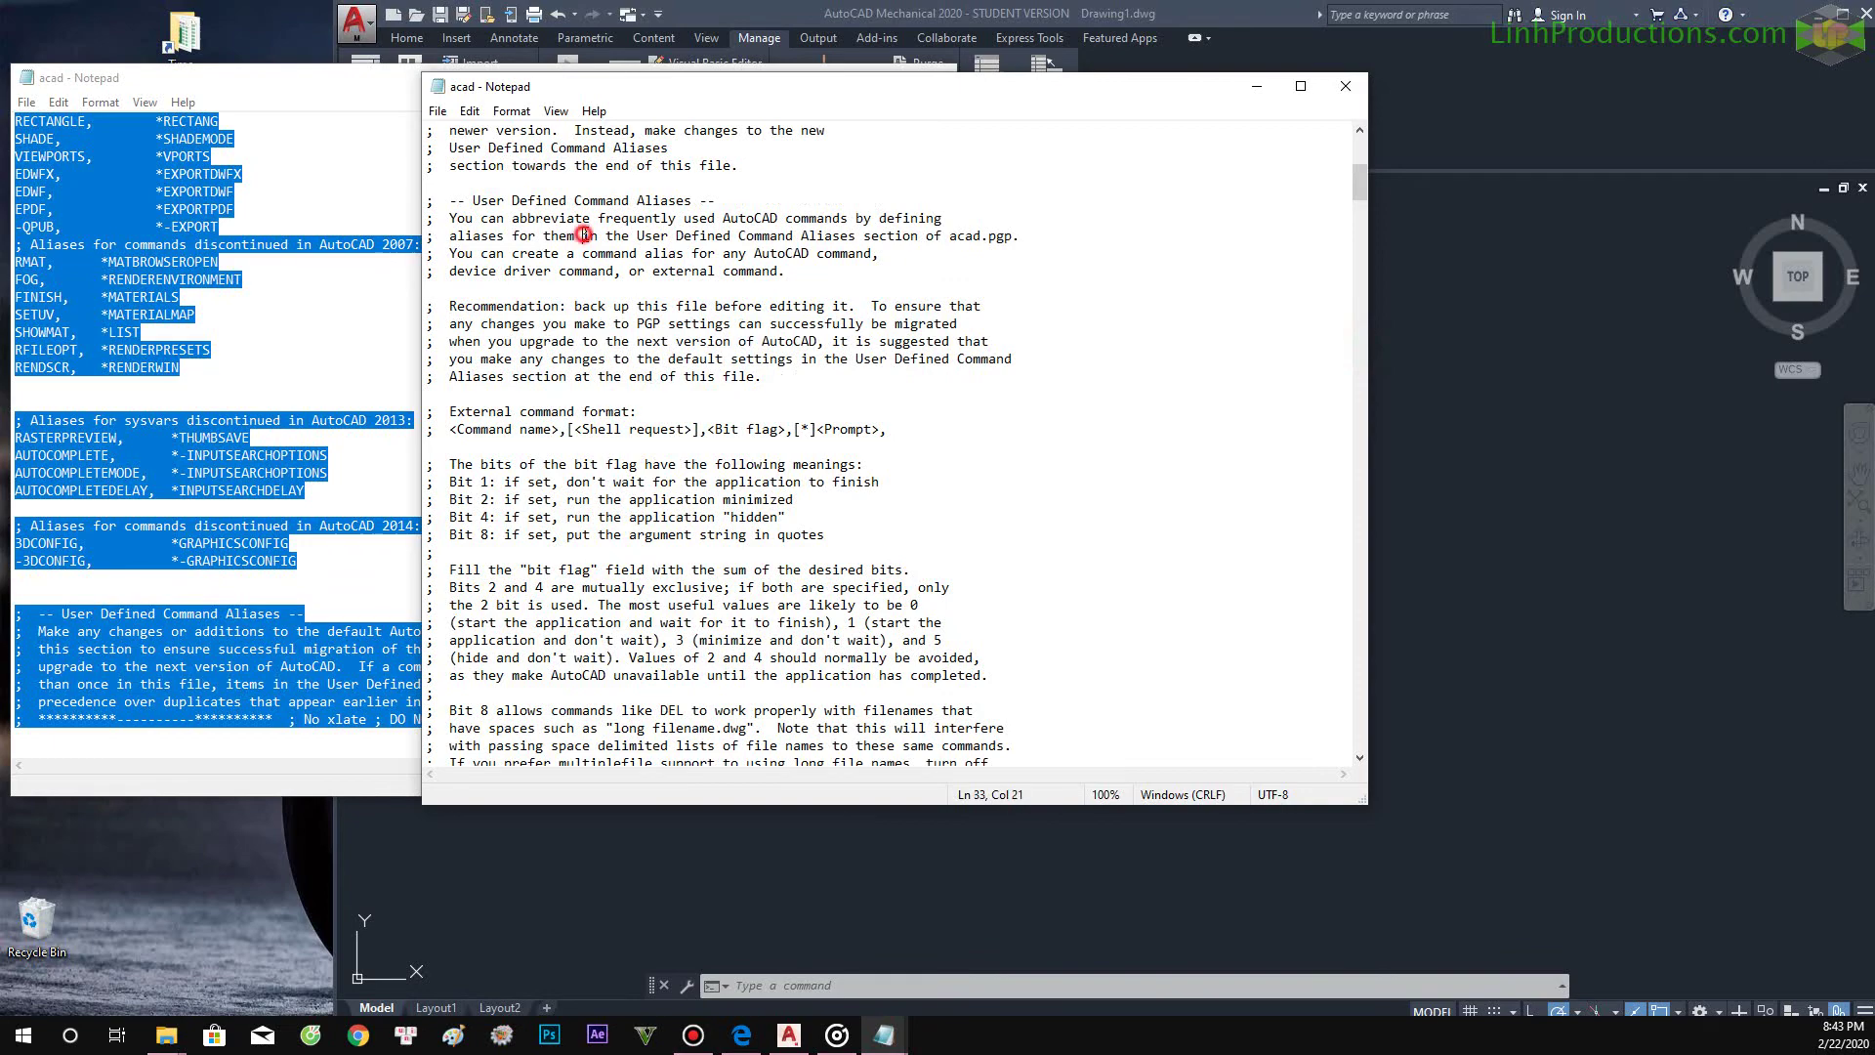
pyautogui.hotkey('ctrl', 'shift', 'End')
pyautogui.hotkey('ctrl', 'v')
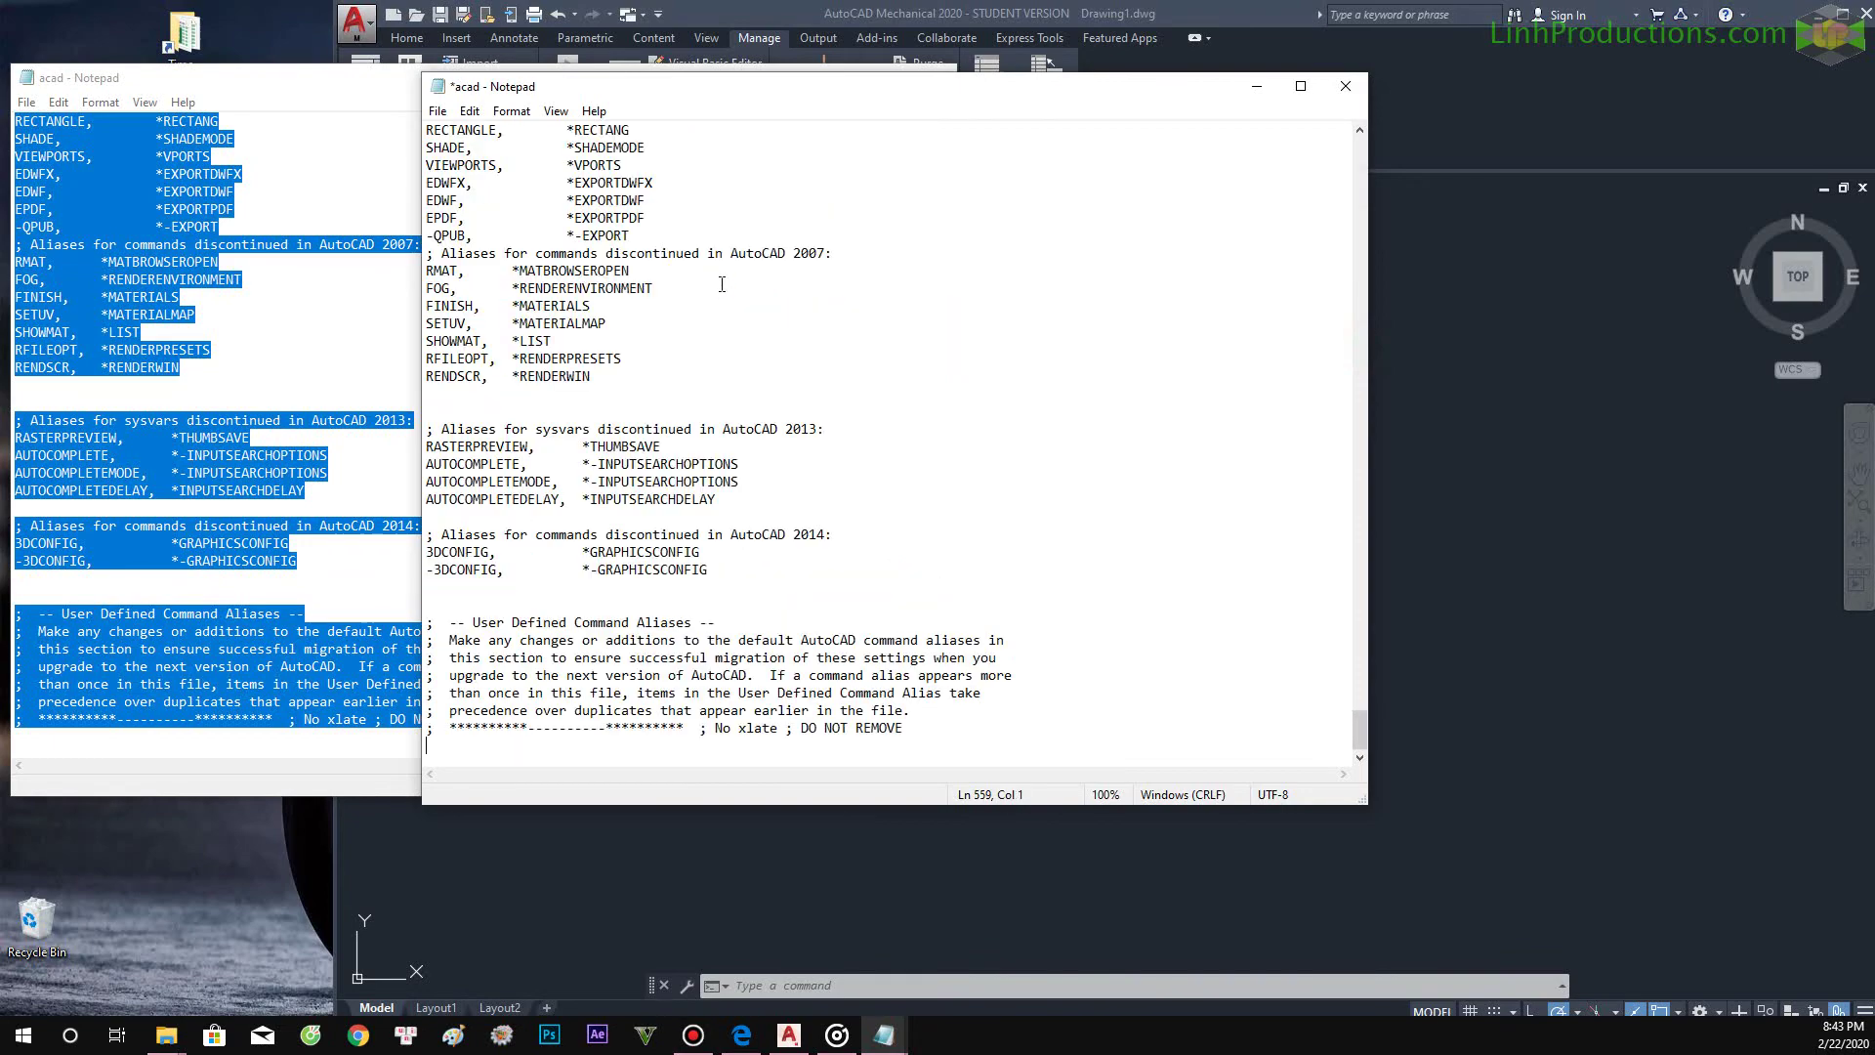
pyautogui.moveTo(1359, 728)
pyautogui.mouseDown()
pyautogui.moveTo(1360, 234)
pyautogui.moveTo(1356, 284)
pyautogui.mouseUp()
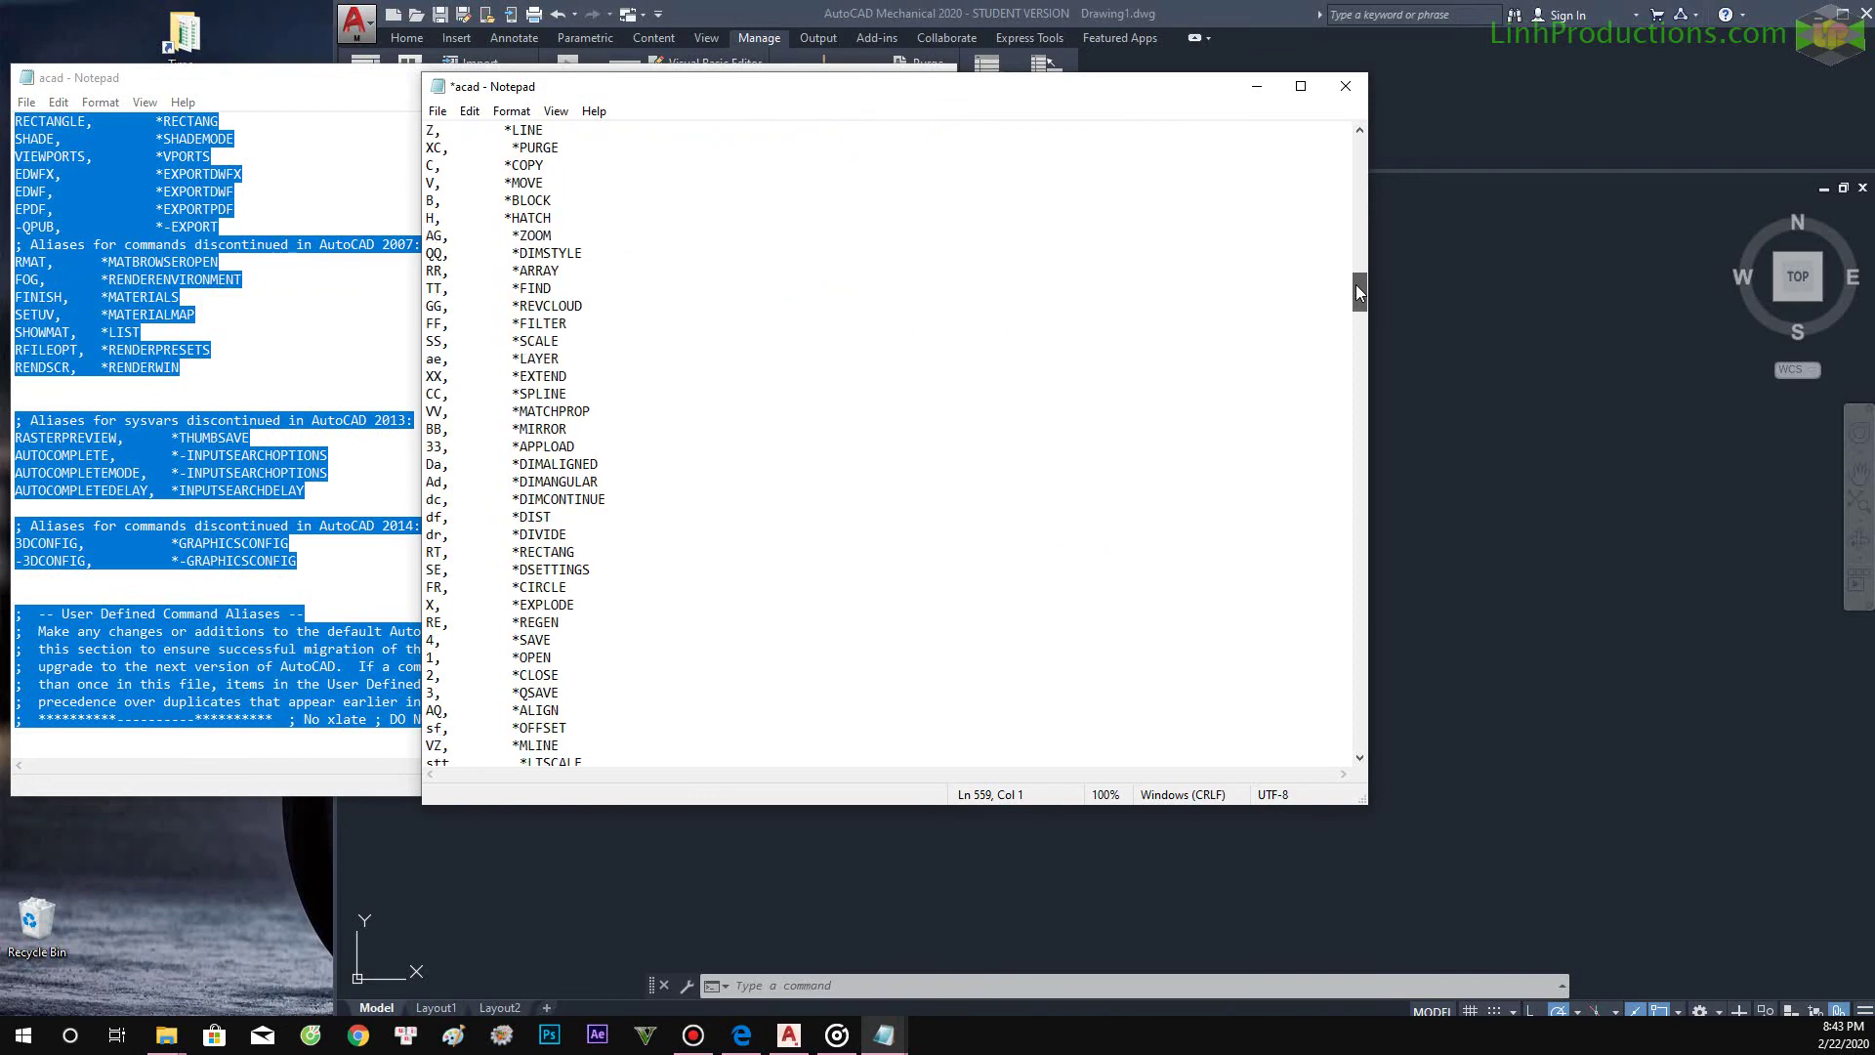
# Save the updated acad.pgp and close its Notepad window.
pyautogui.click(438, 111)
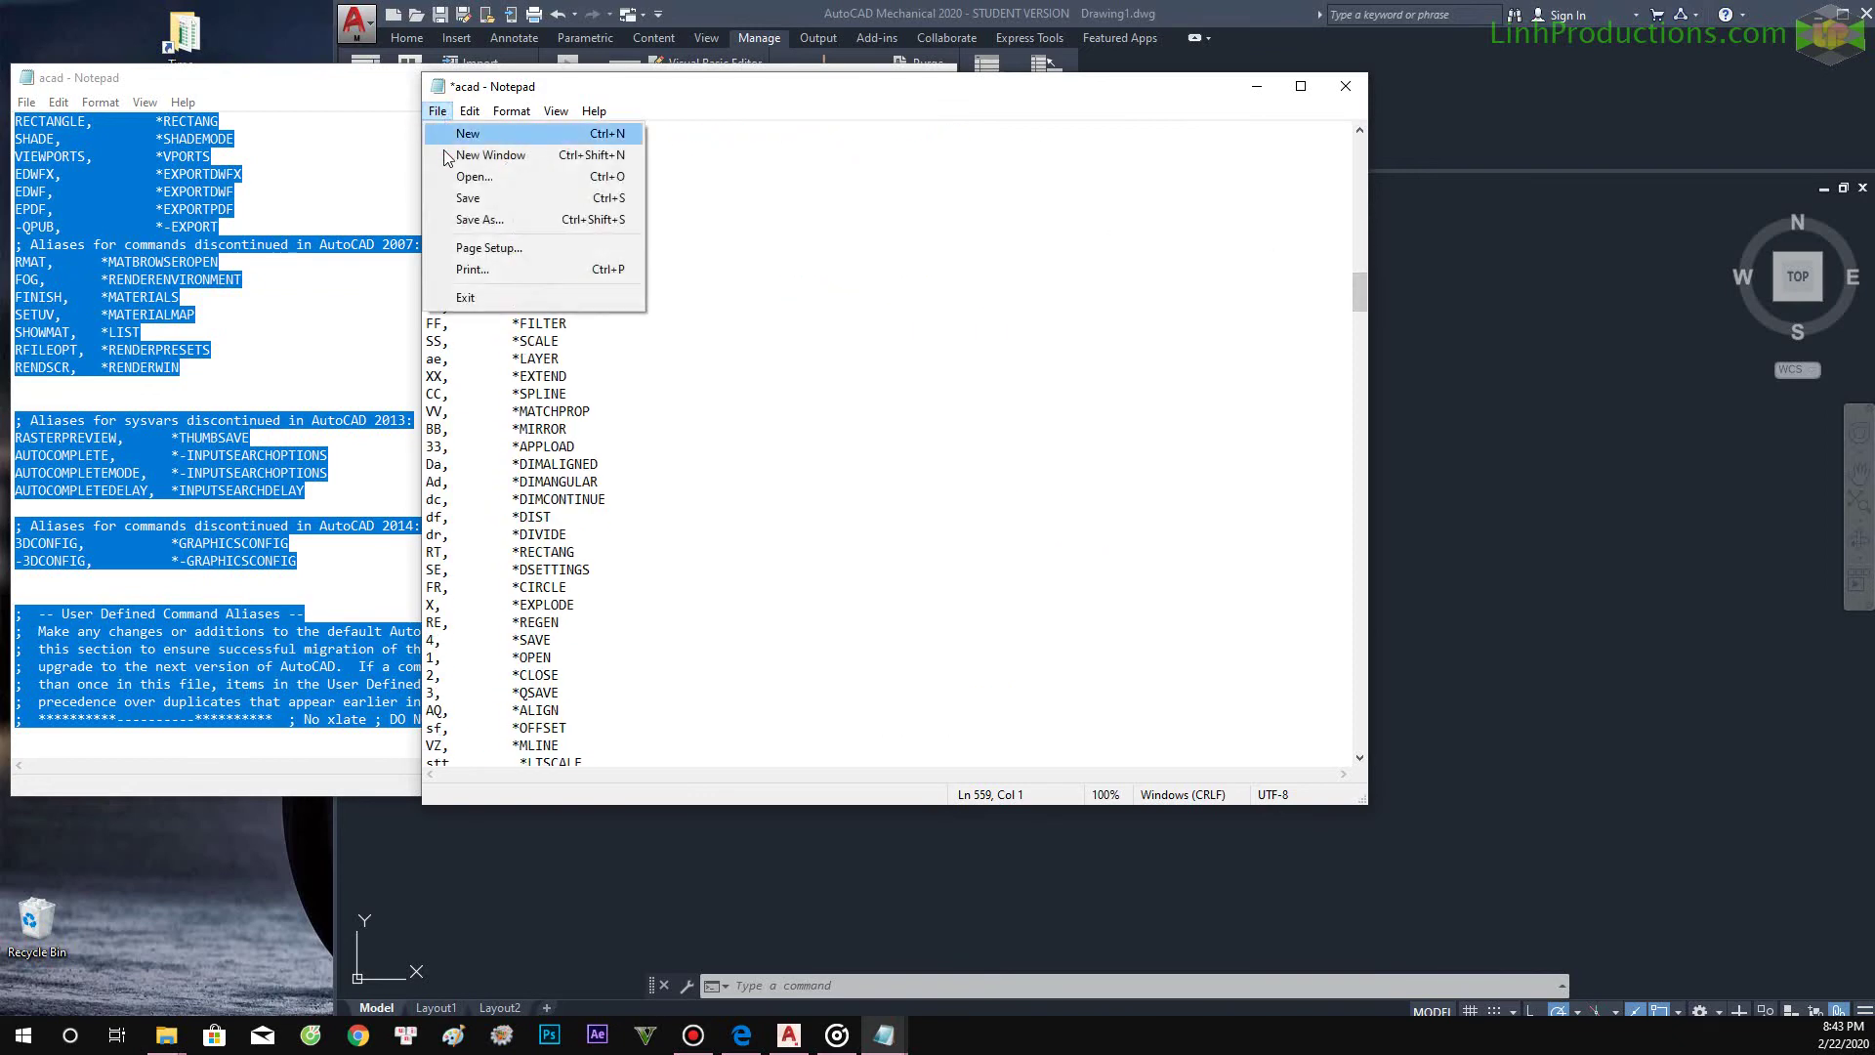
pyautogui.click(495, 200)
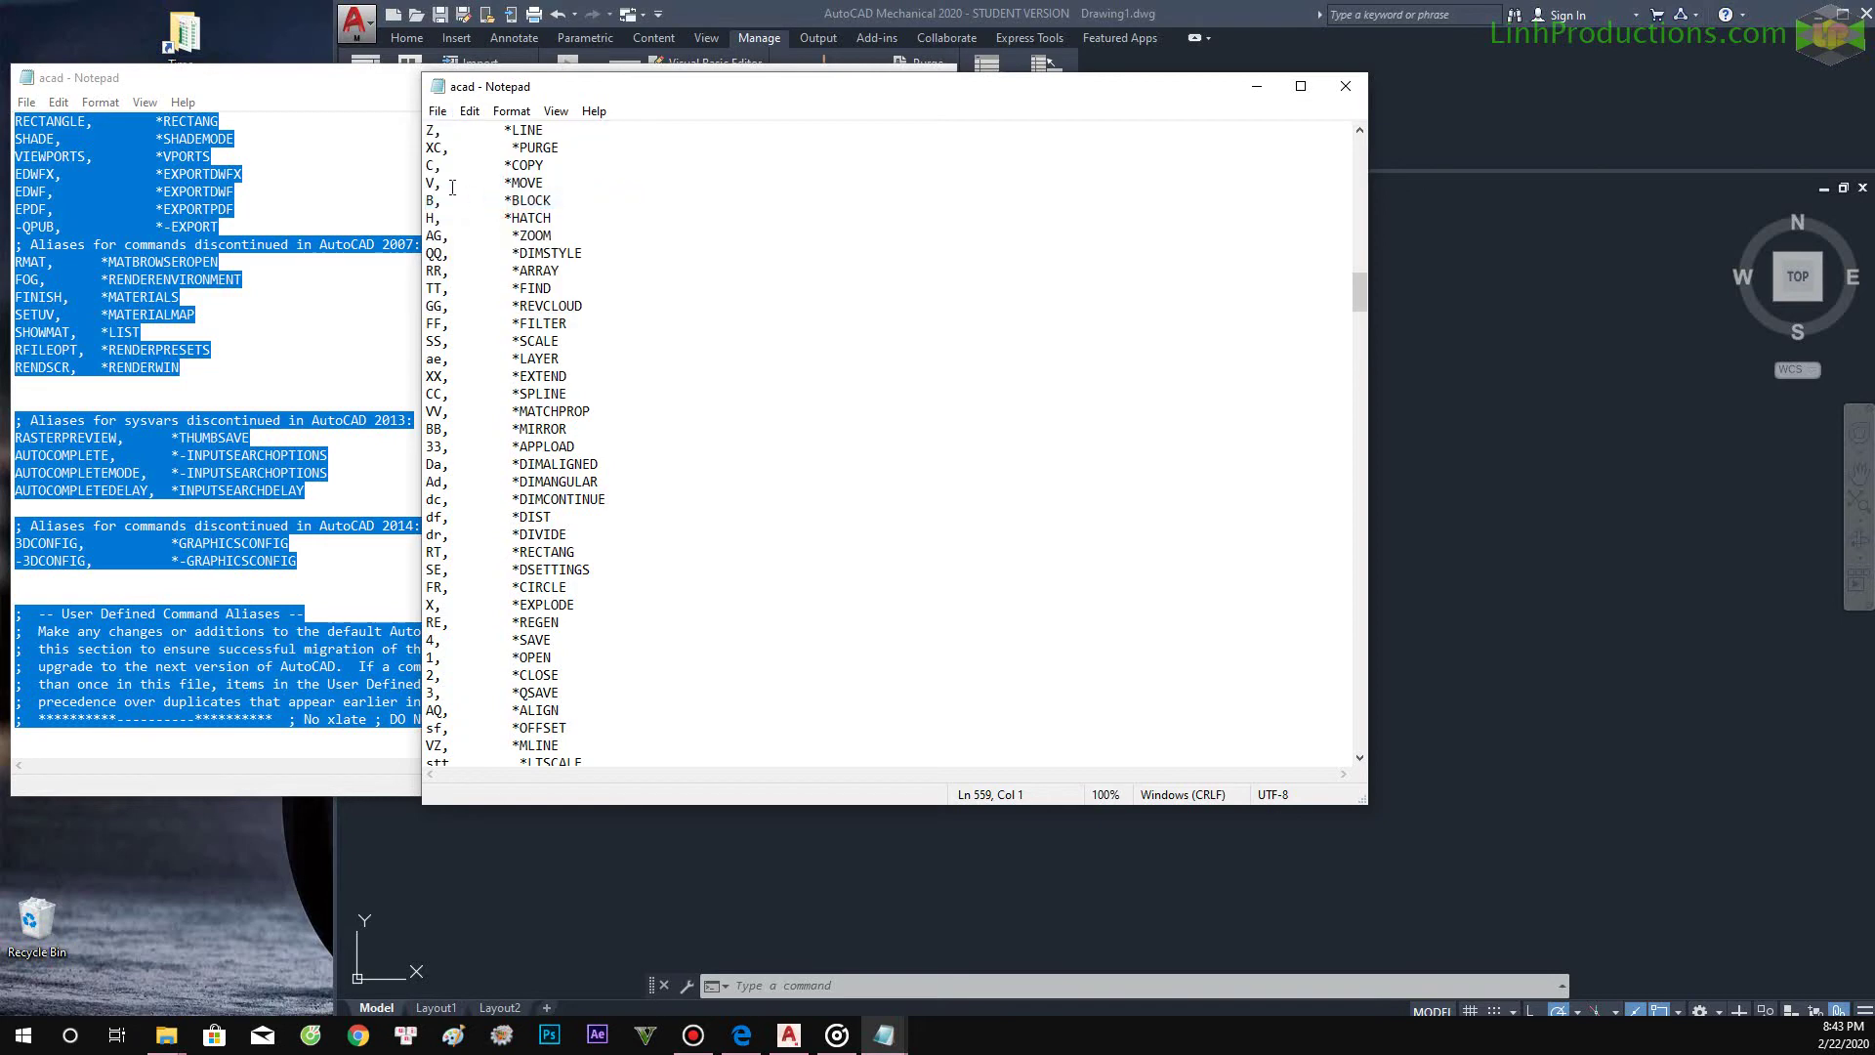
pyautogui.click(1346, 86)
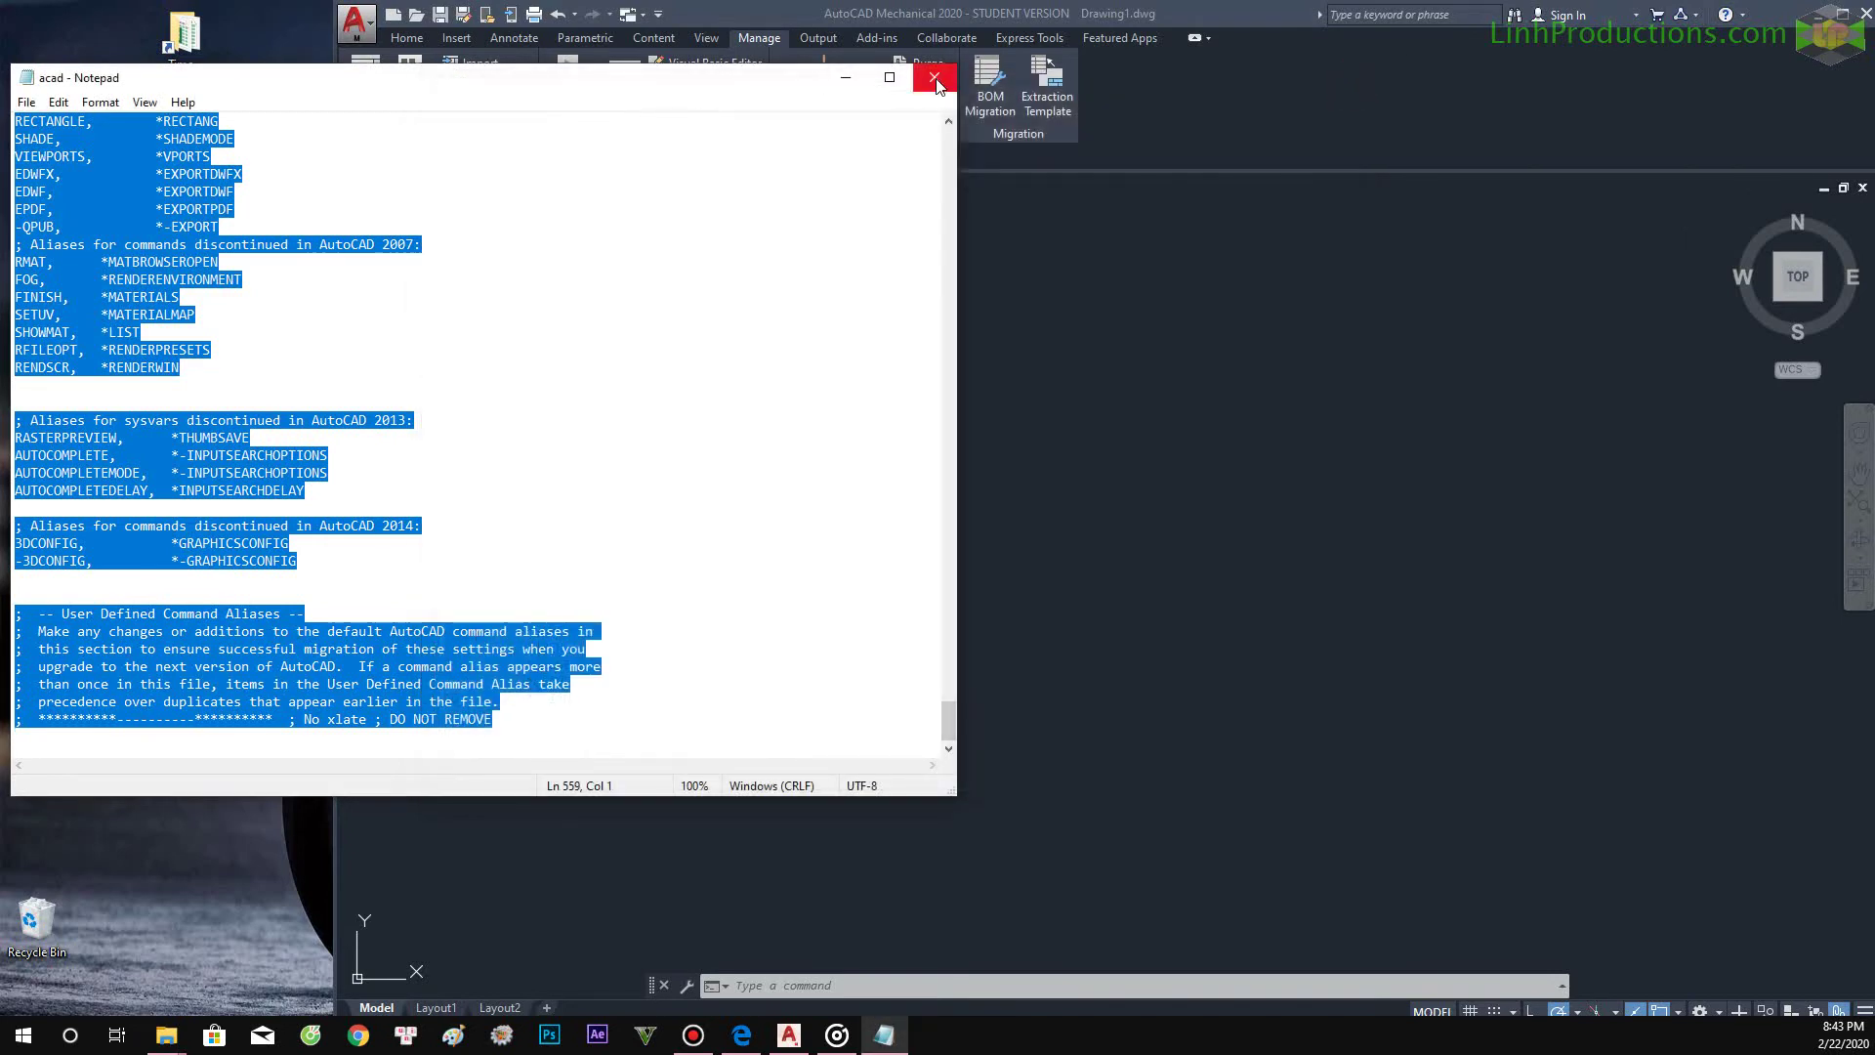
# Close the custom alias file and quit AutoCAD without saving Drawing1.
pyautogui.click(935, 77)
pyautogui.click(901, 417)
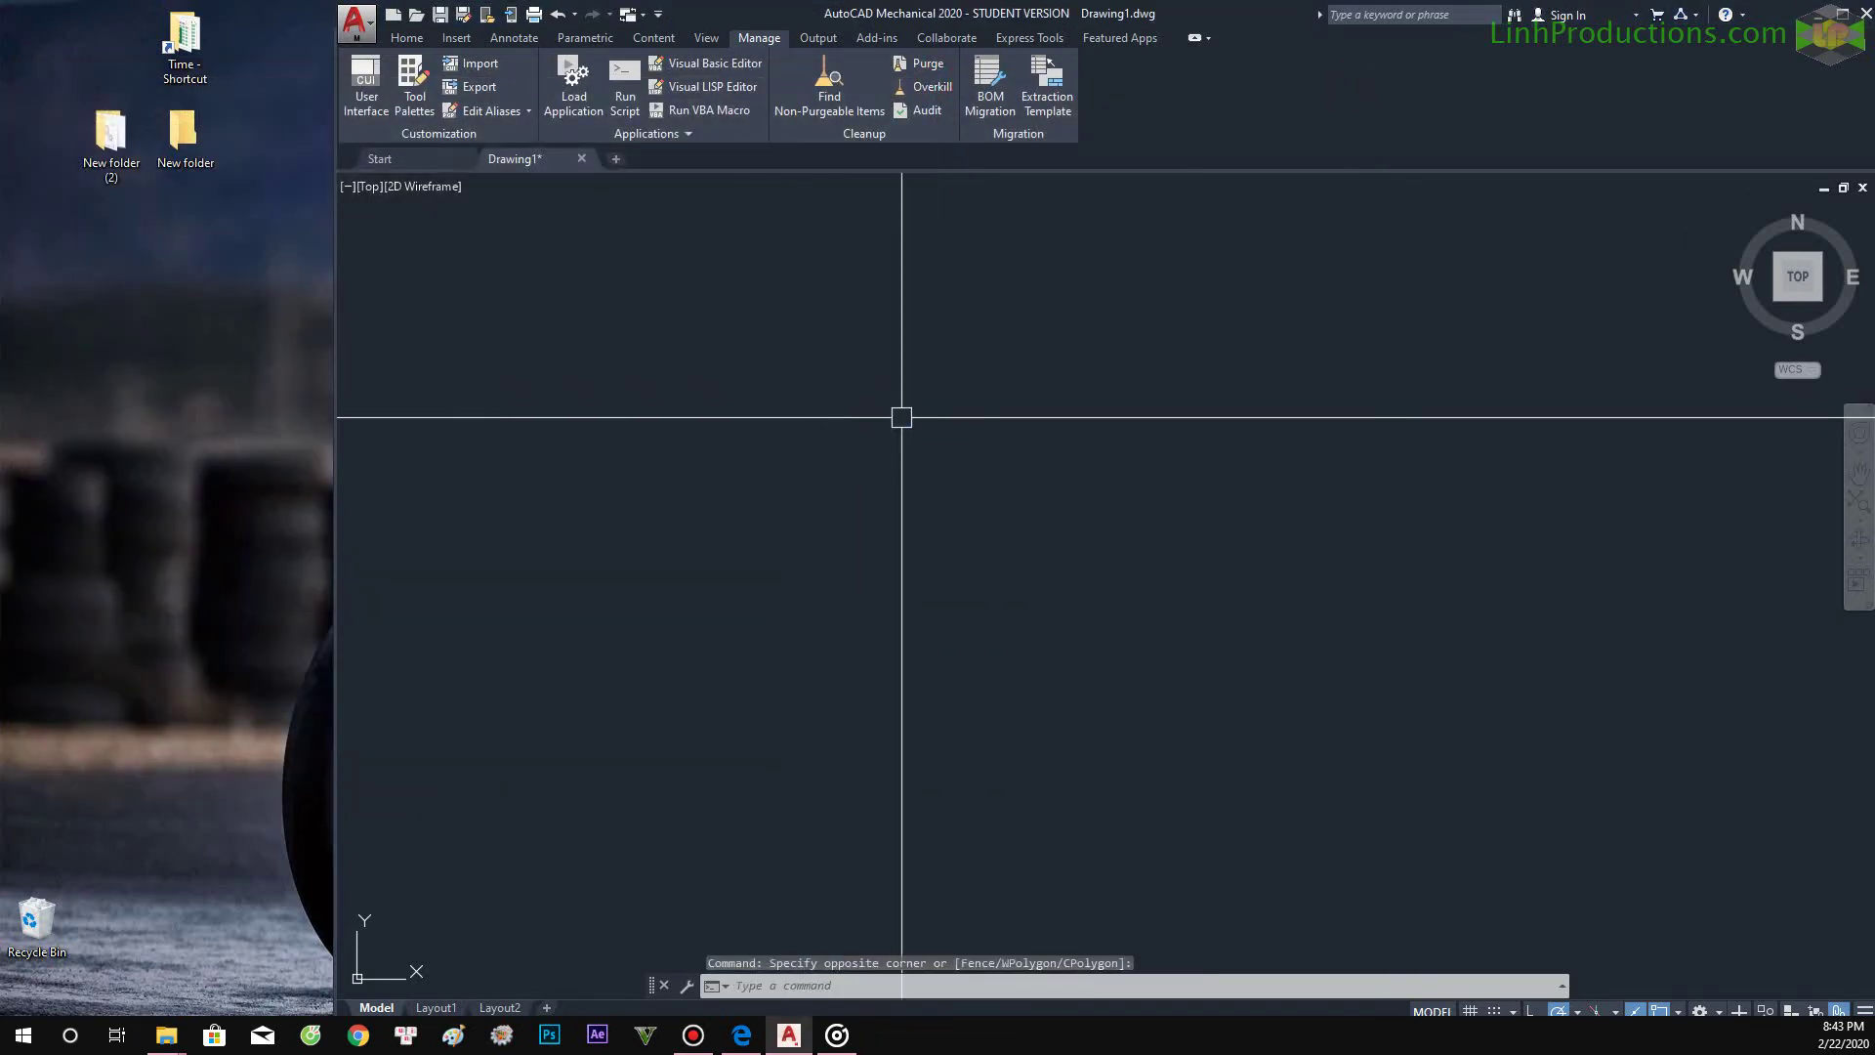
pyautogui.write('z')
pyautogui.press('Escape')
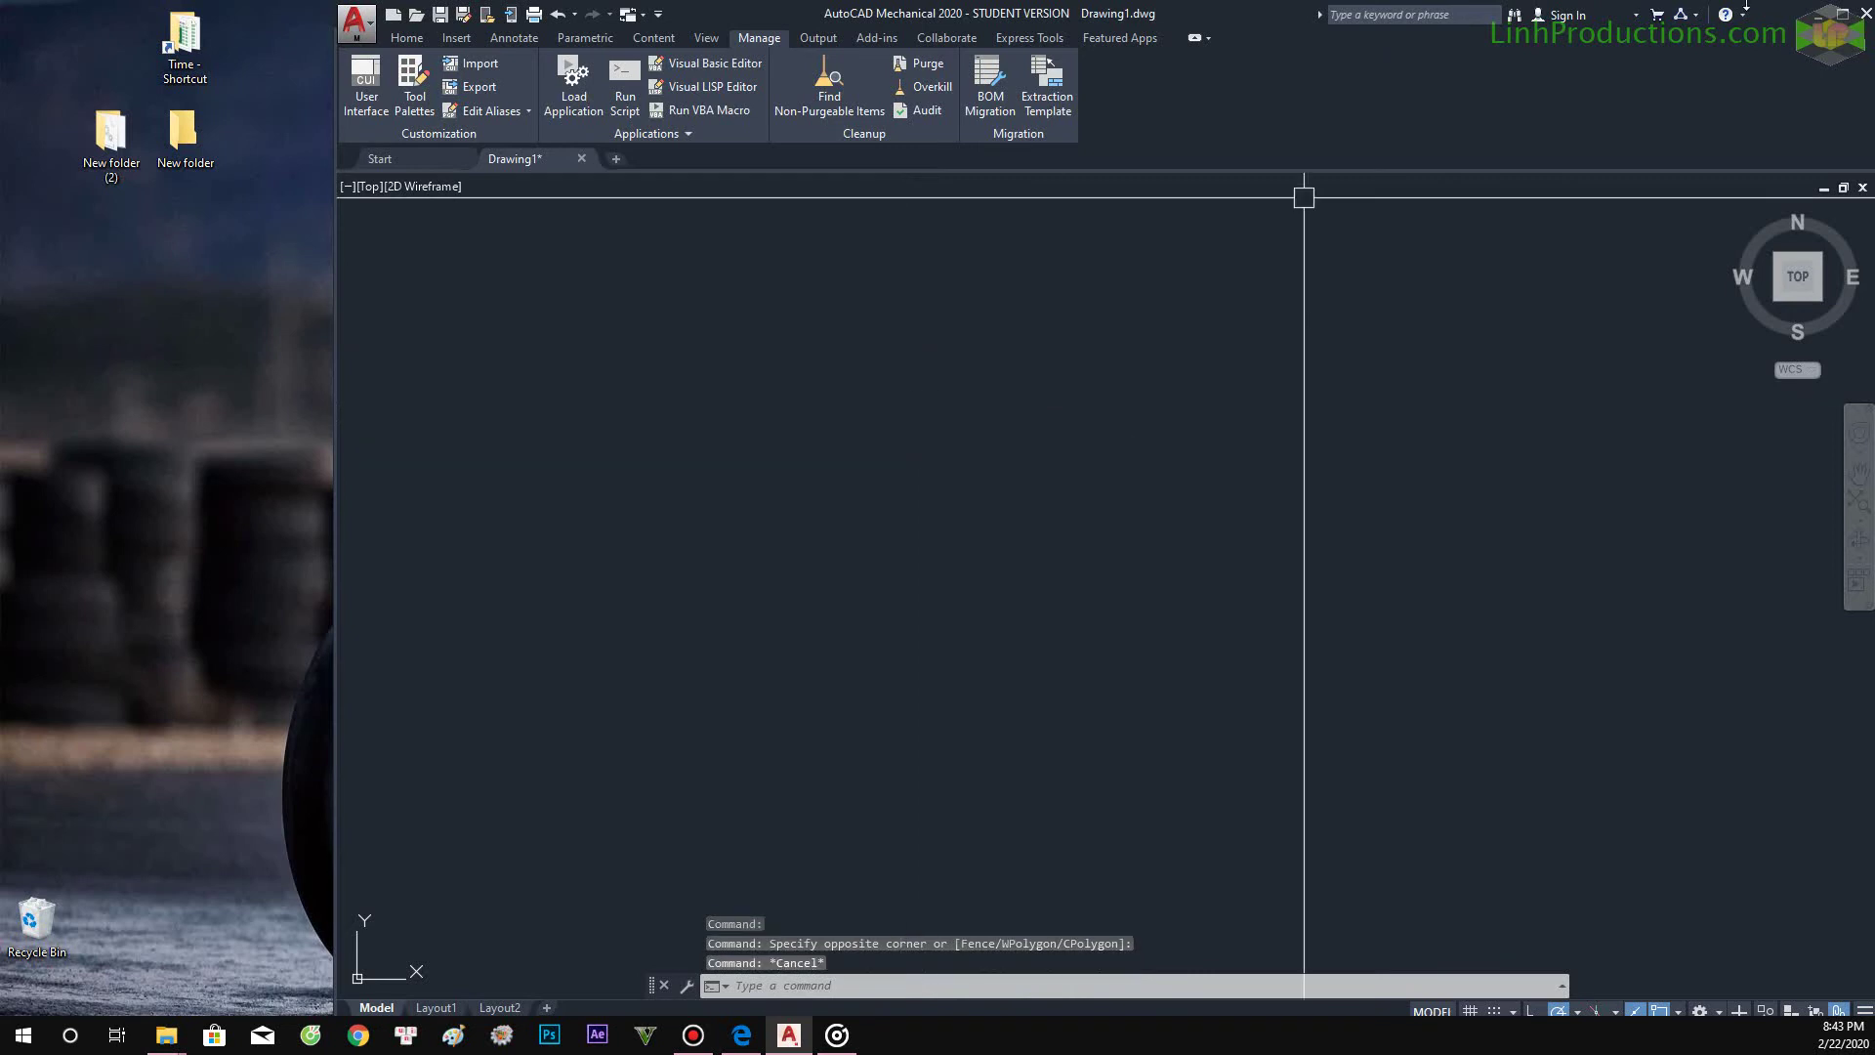
pyautogui.click(1863, 15)
pyautogui.click(1117, 571)
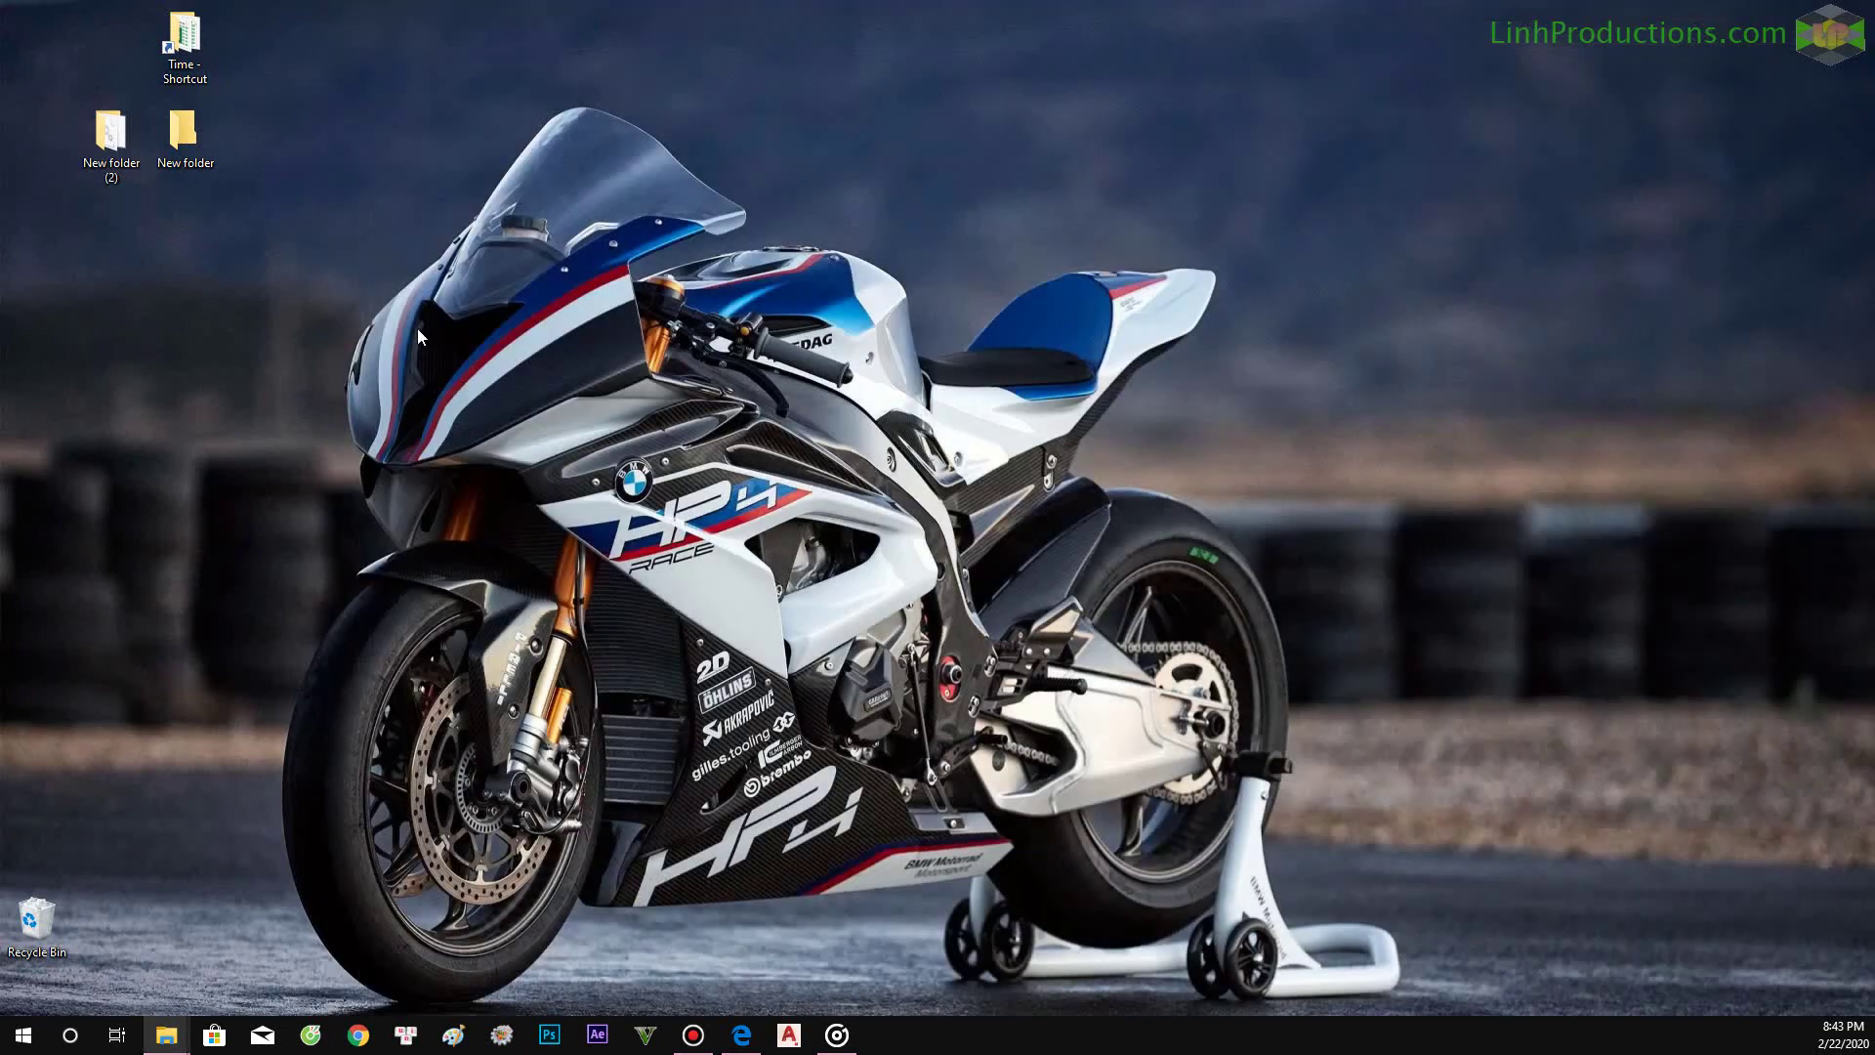
# Refresh the desktop and relaunch AutoCAD Mechanical from the taskbar.
pyautogui.rightClick(418, 329)
pyautogui.click(478, 383)
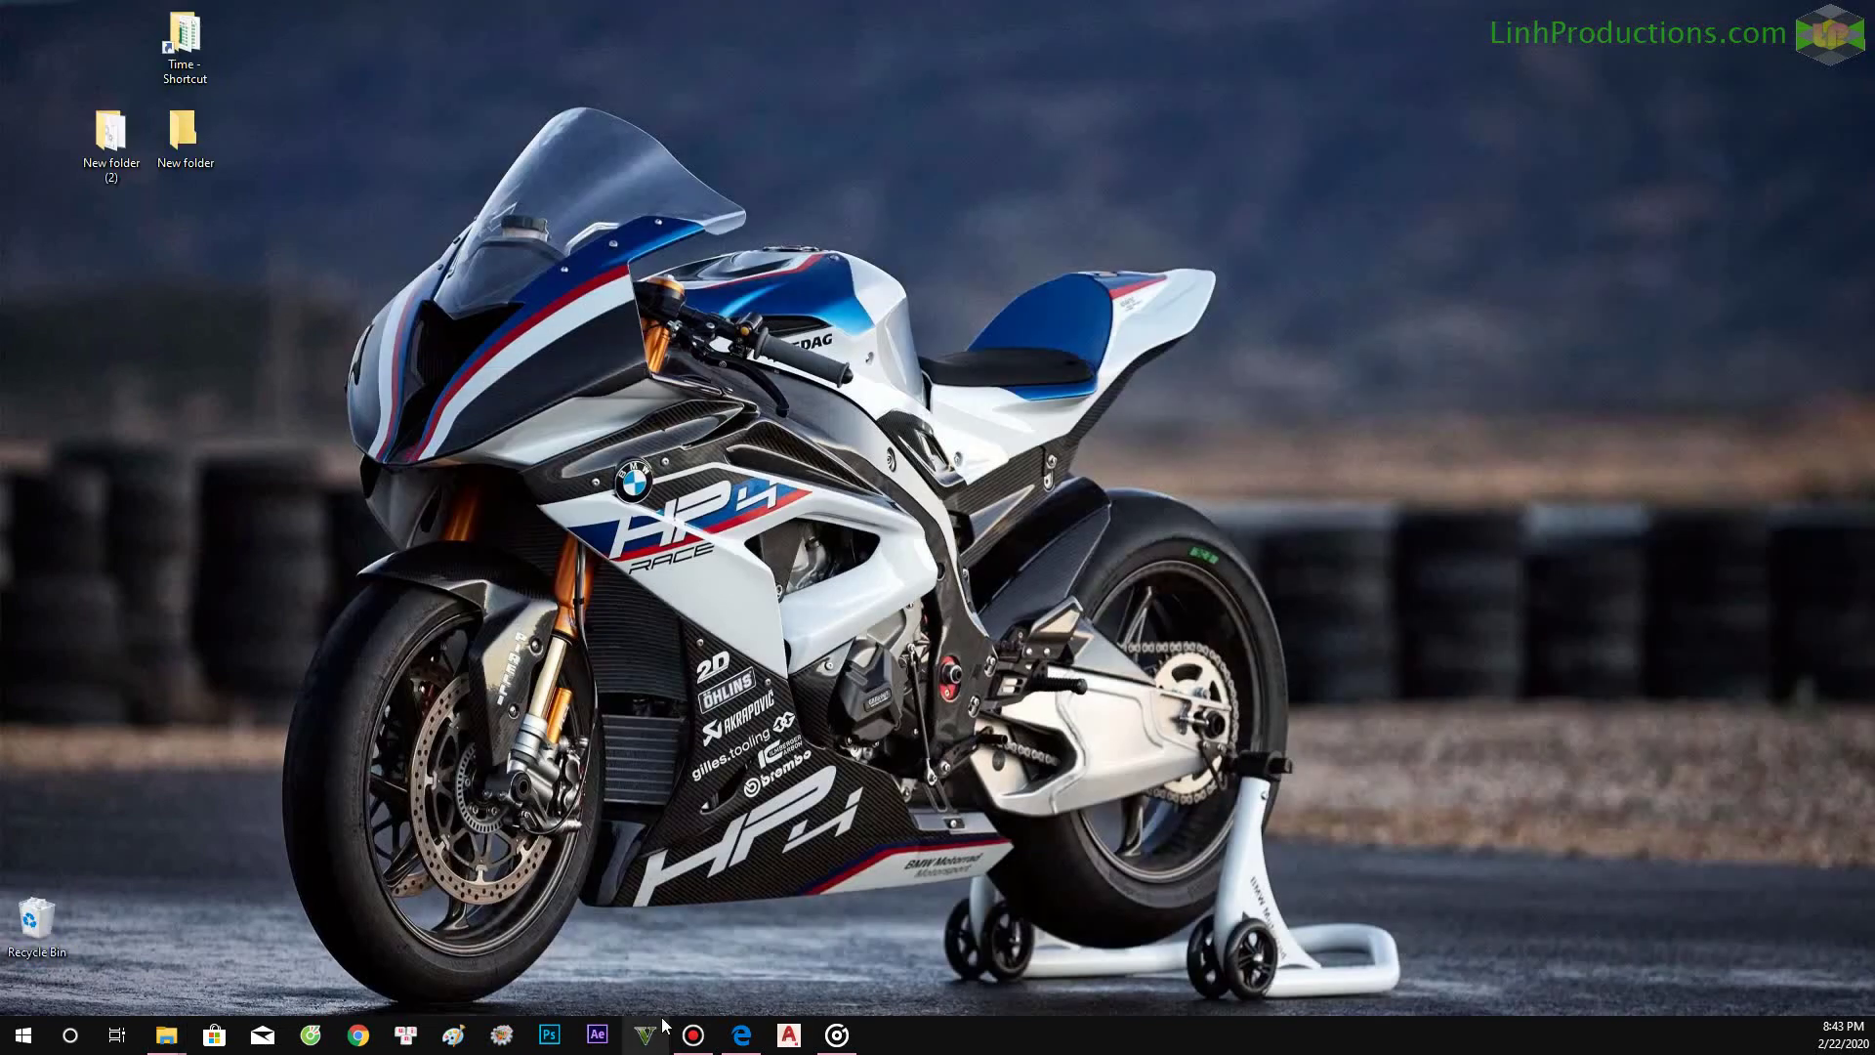
pyautogui.click(792, 1039)
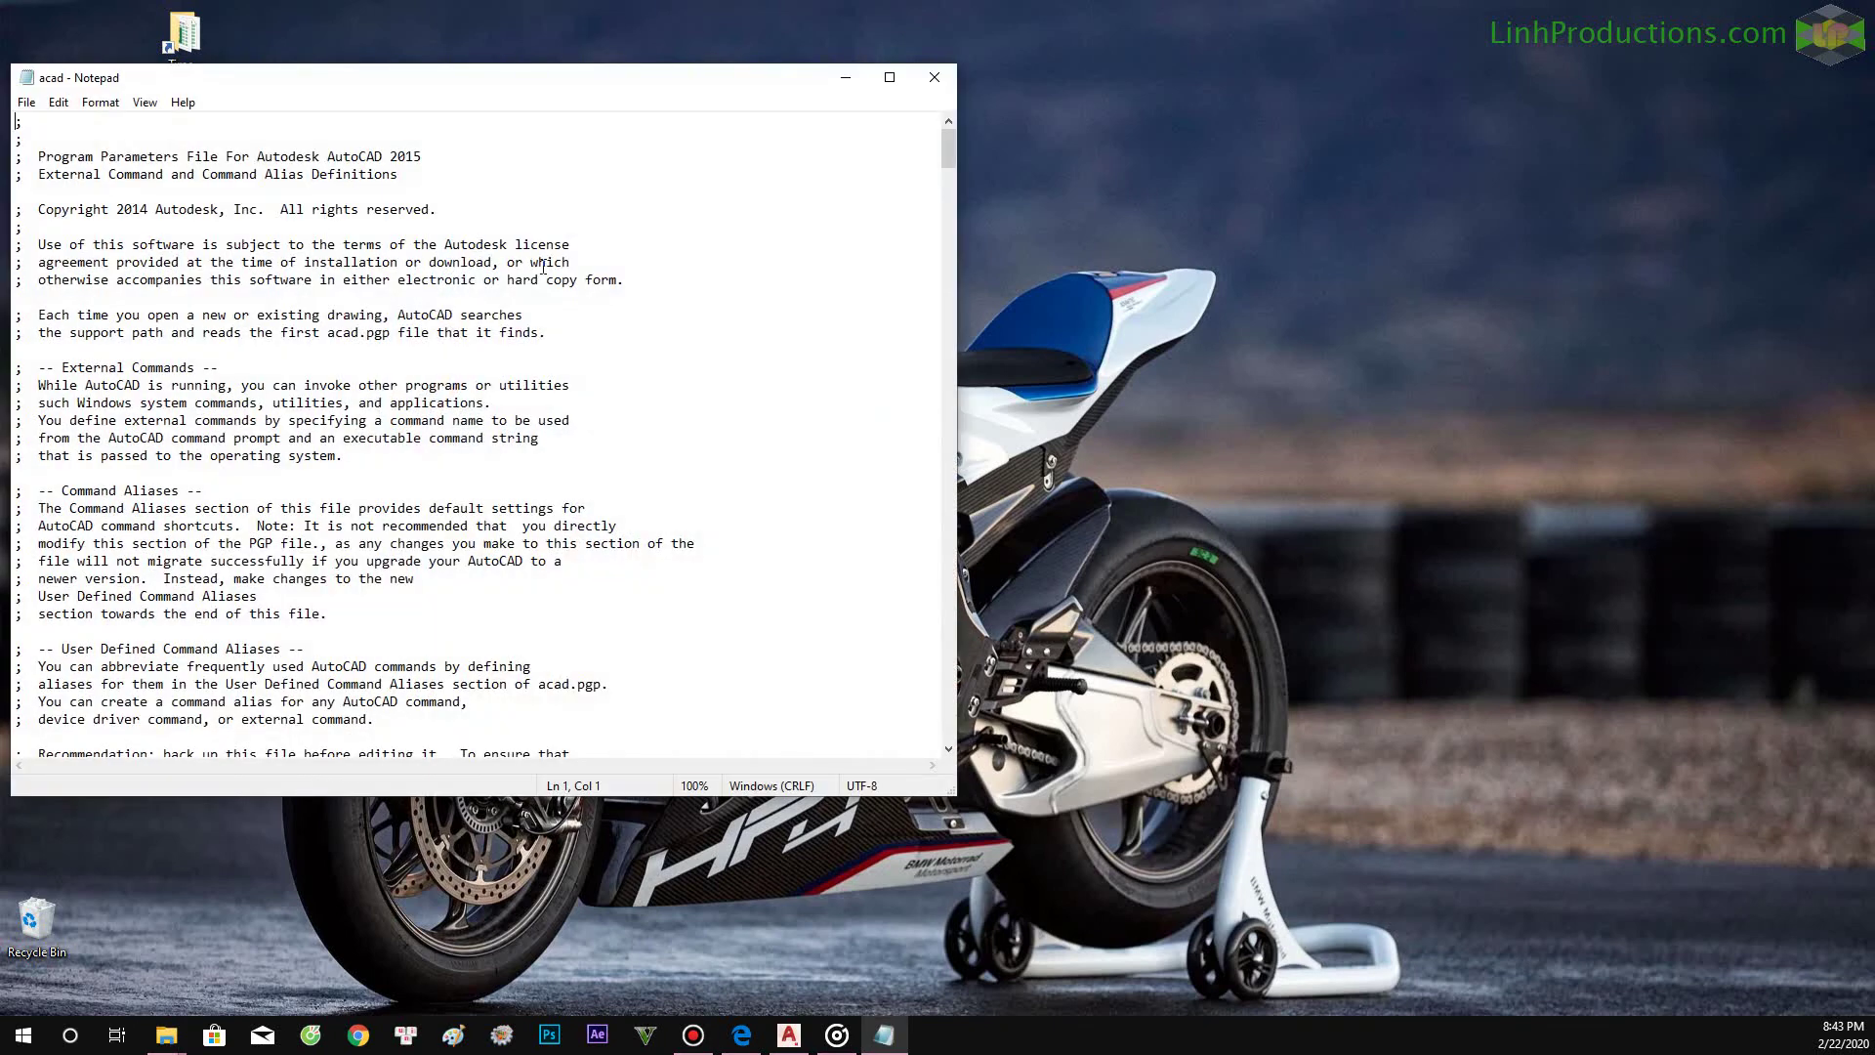
# Confirm acad.pgp lists Z as *LINE, close it, and bring AutoCAD forward.
pyautogui.scroll(-4, 544, 265)
pyautogui.scroll(-8, 545, 268)
pyautogui.scroll(-6, 645, 284)
pyautogui.scroll(-10, 670, 280)
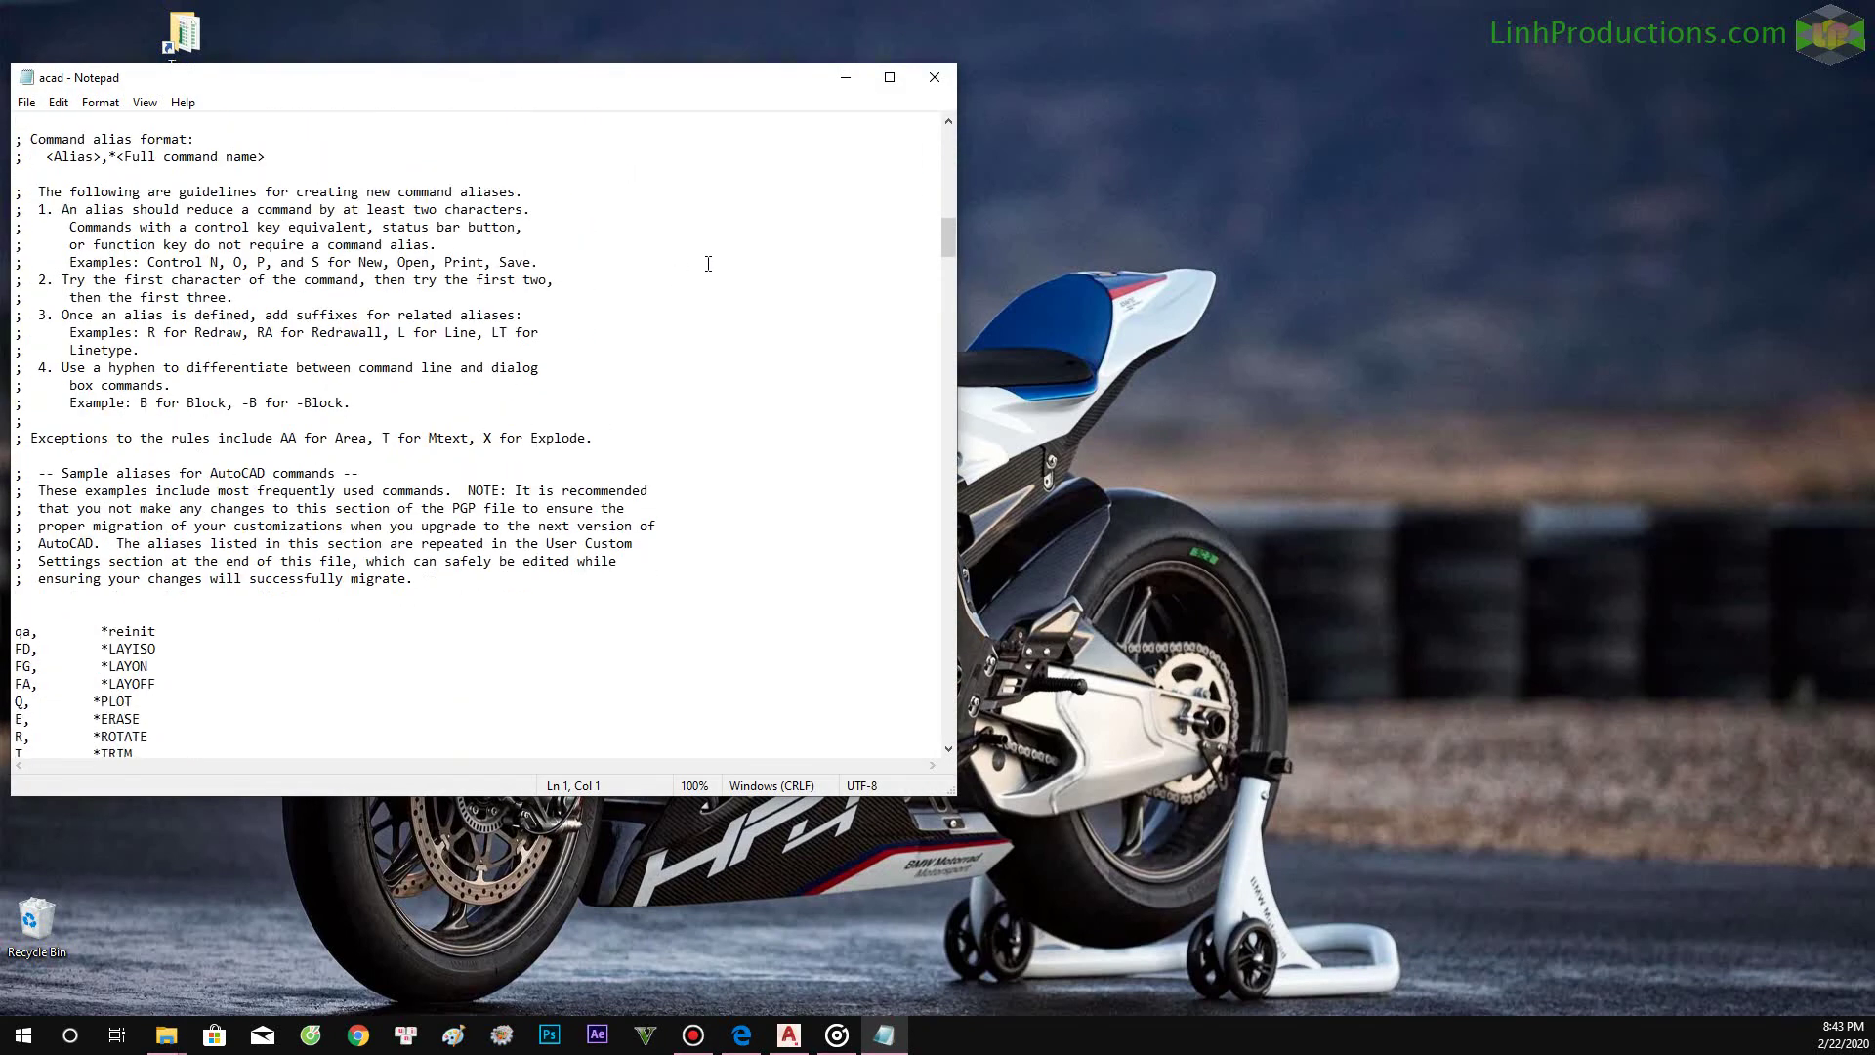
pyautogui.scroll(-6, 731, 250)
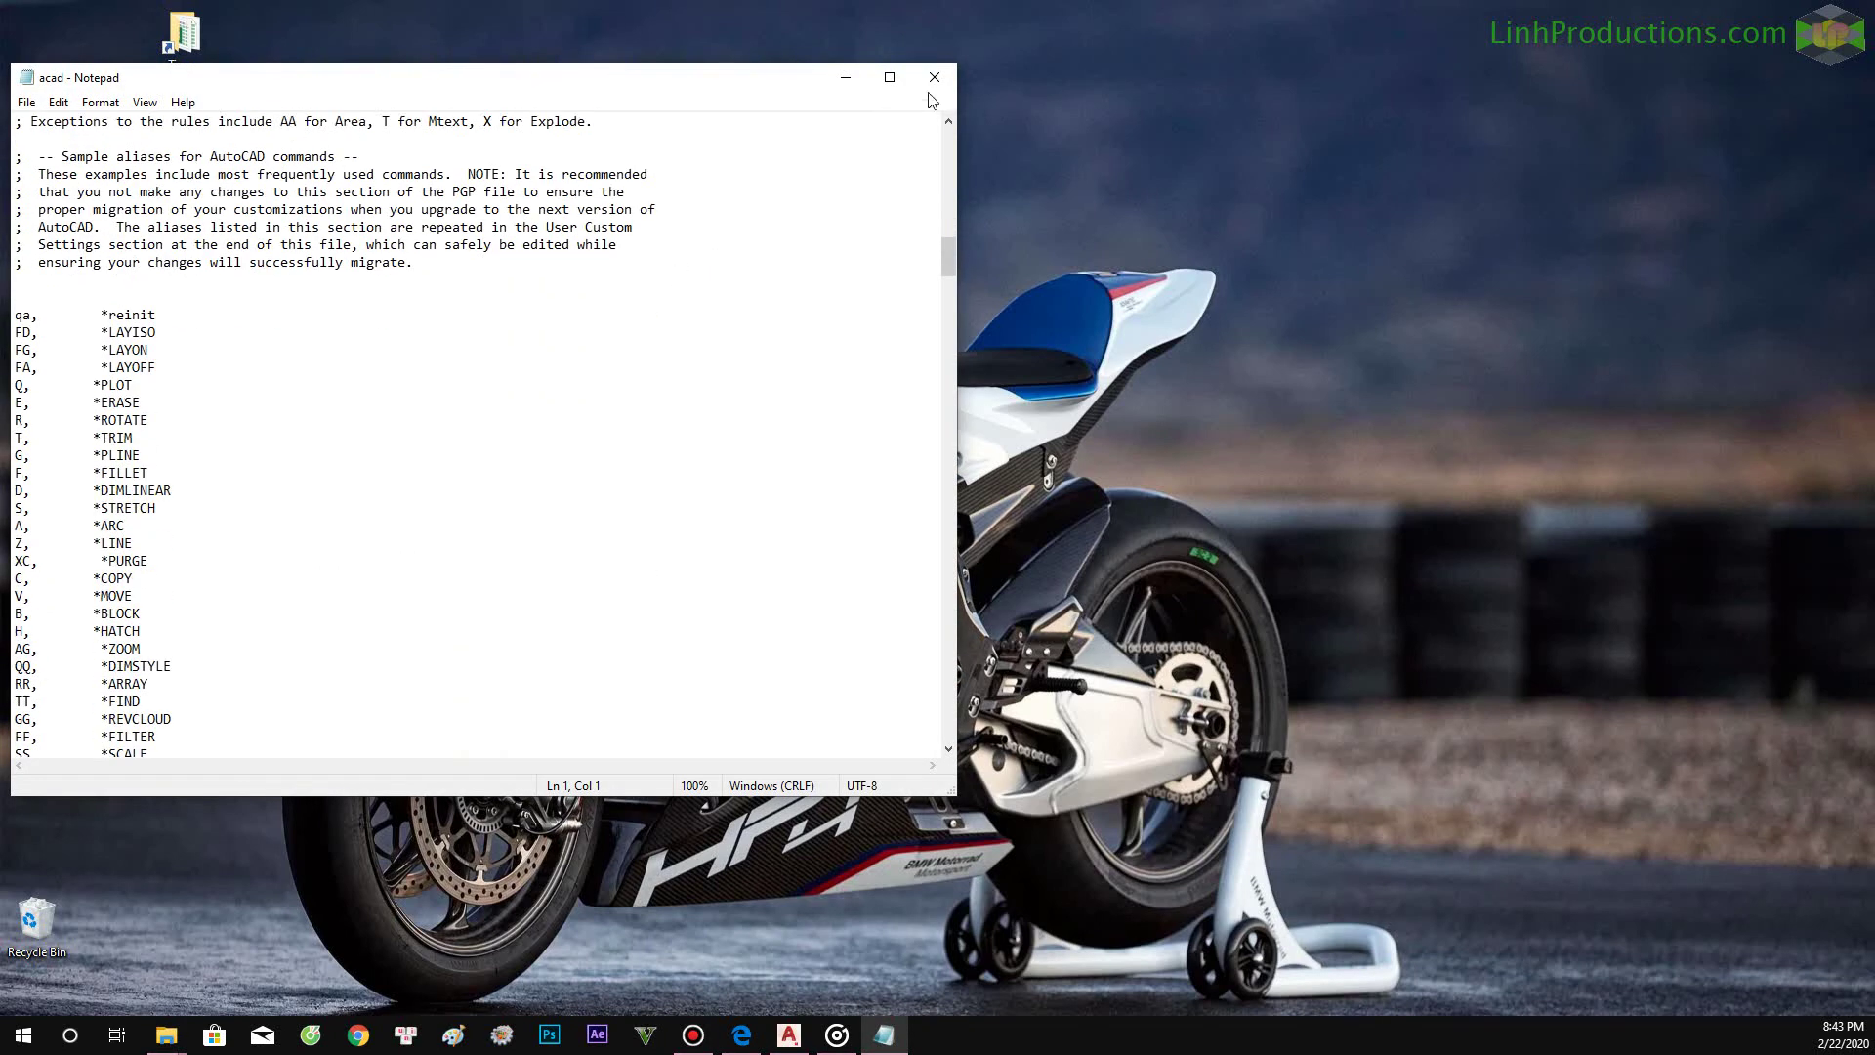
pyautogui.click(934, 79)
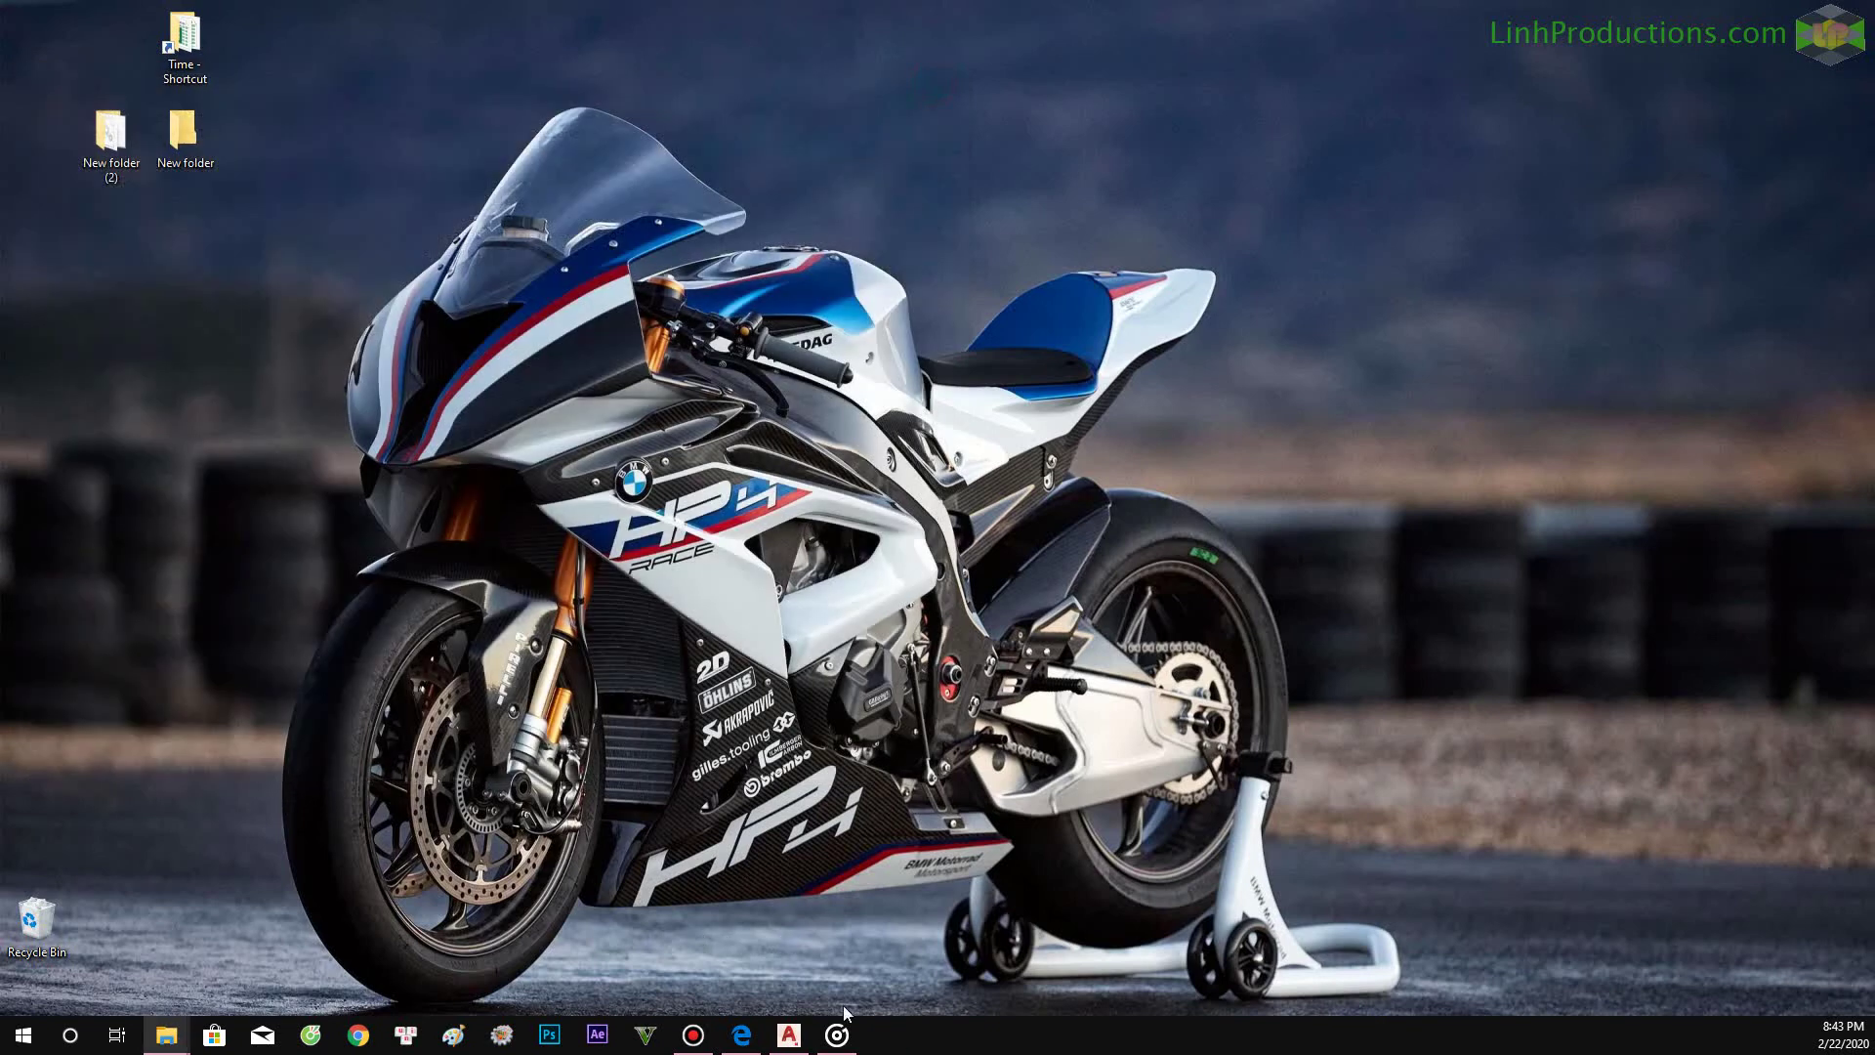
pyautogui.click(816, 941)
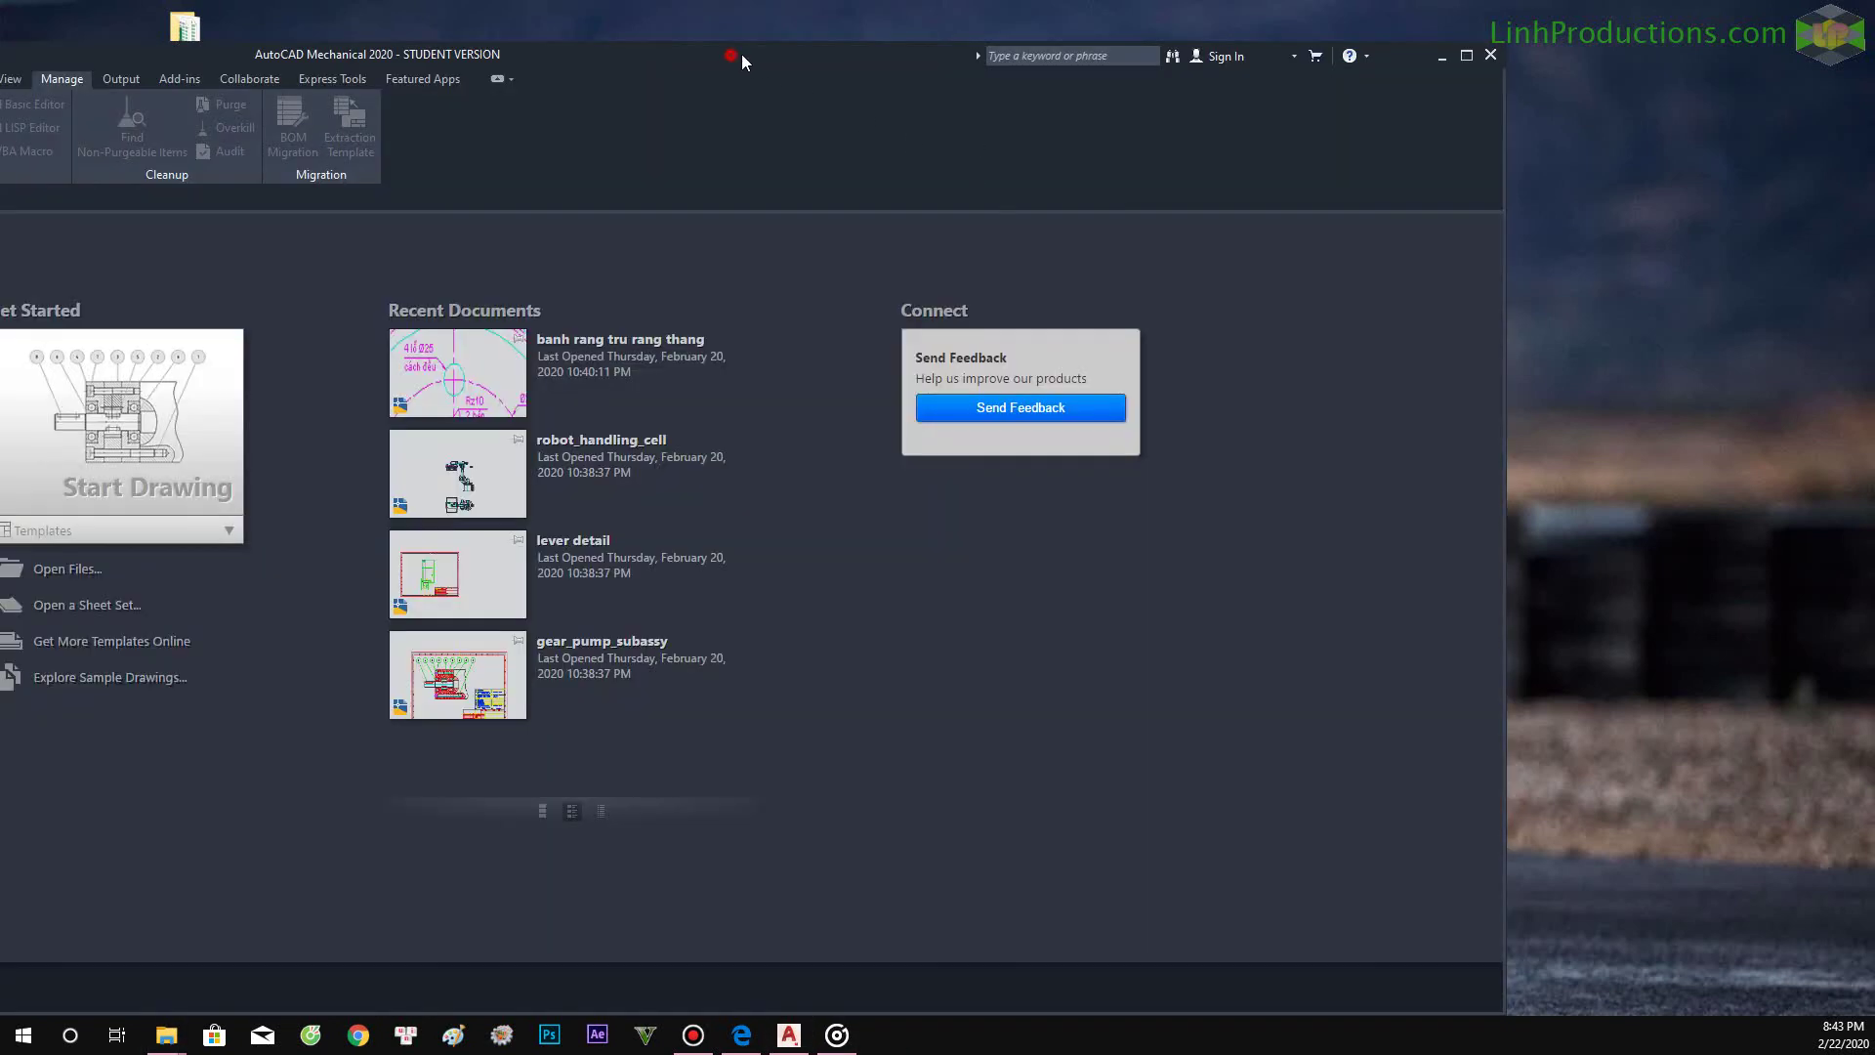
# Maximize AutoCAD and start a blank Drawing1 from a Start page template.
pyautogui.doubleClick(741, 57)
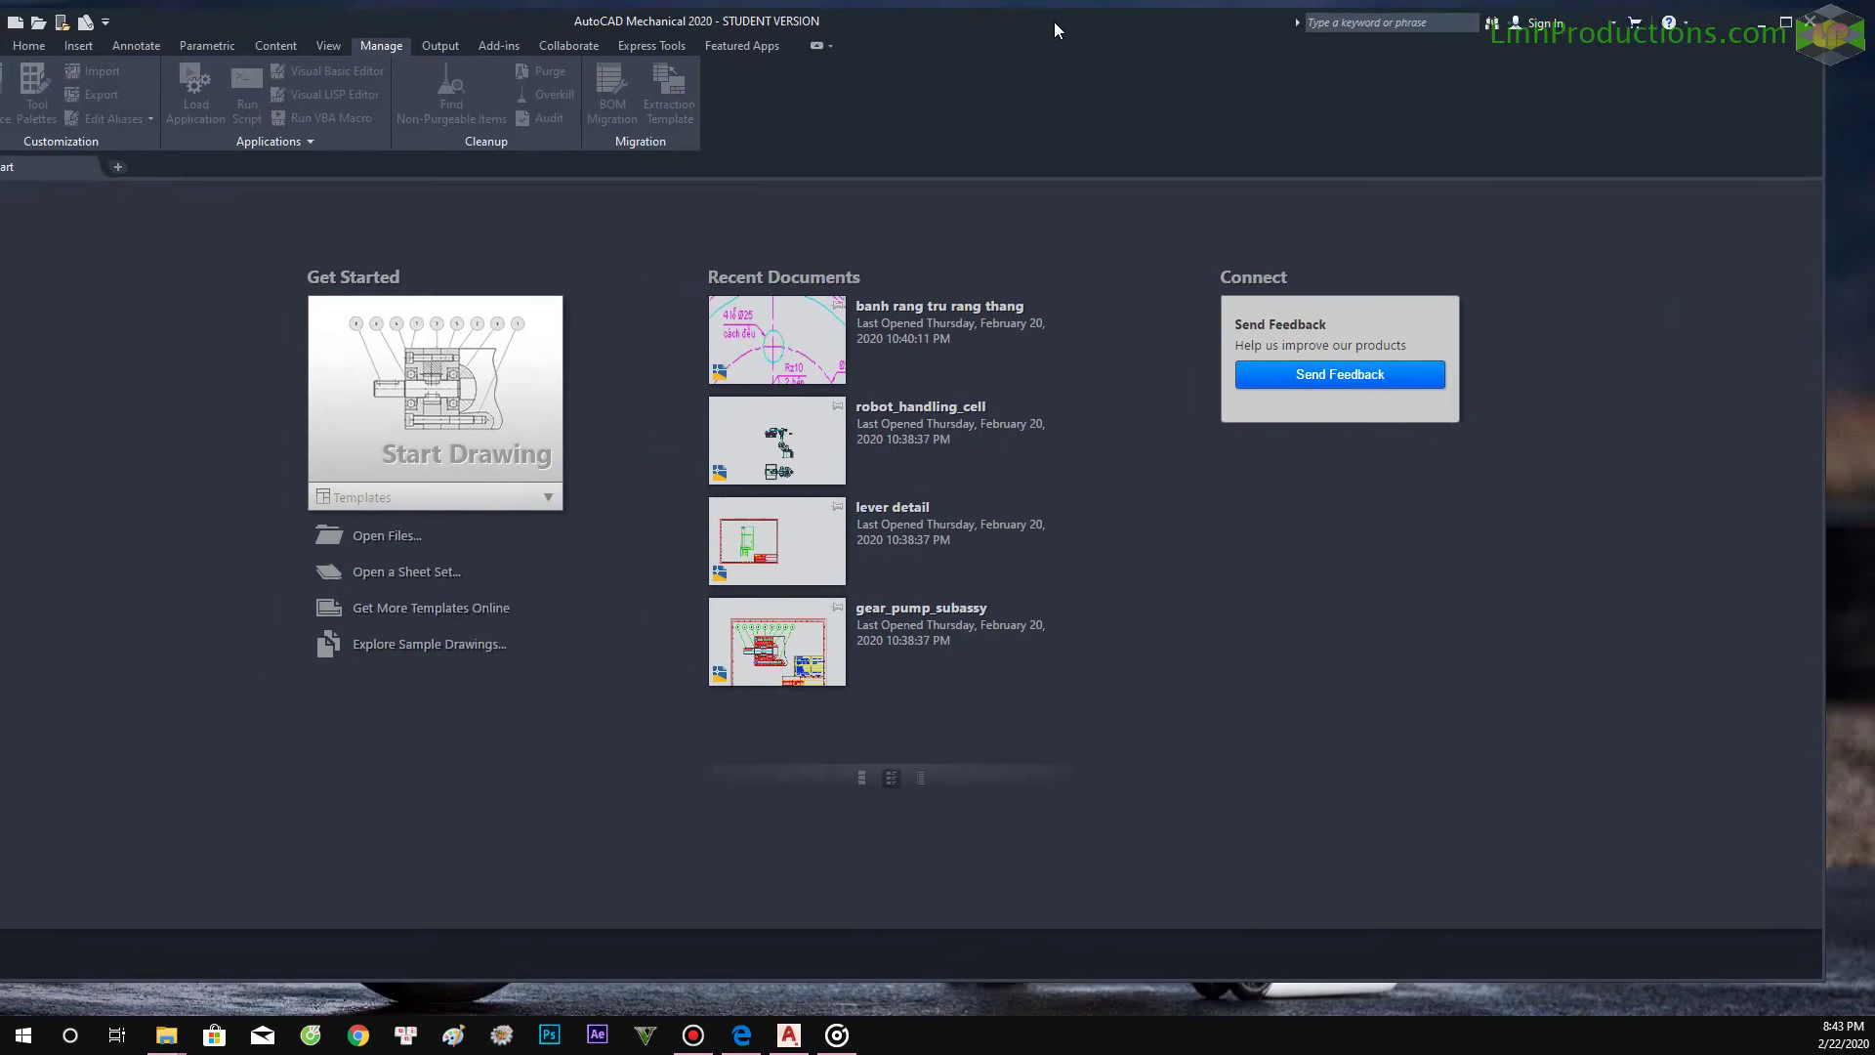
pyautogui.click(540, 500)
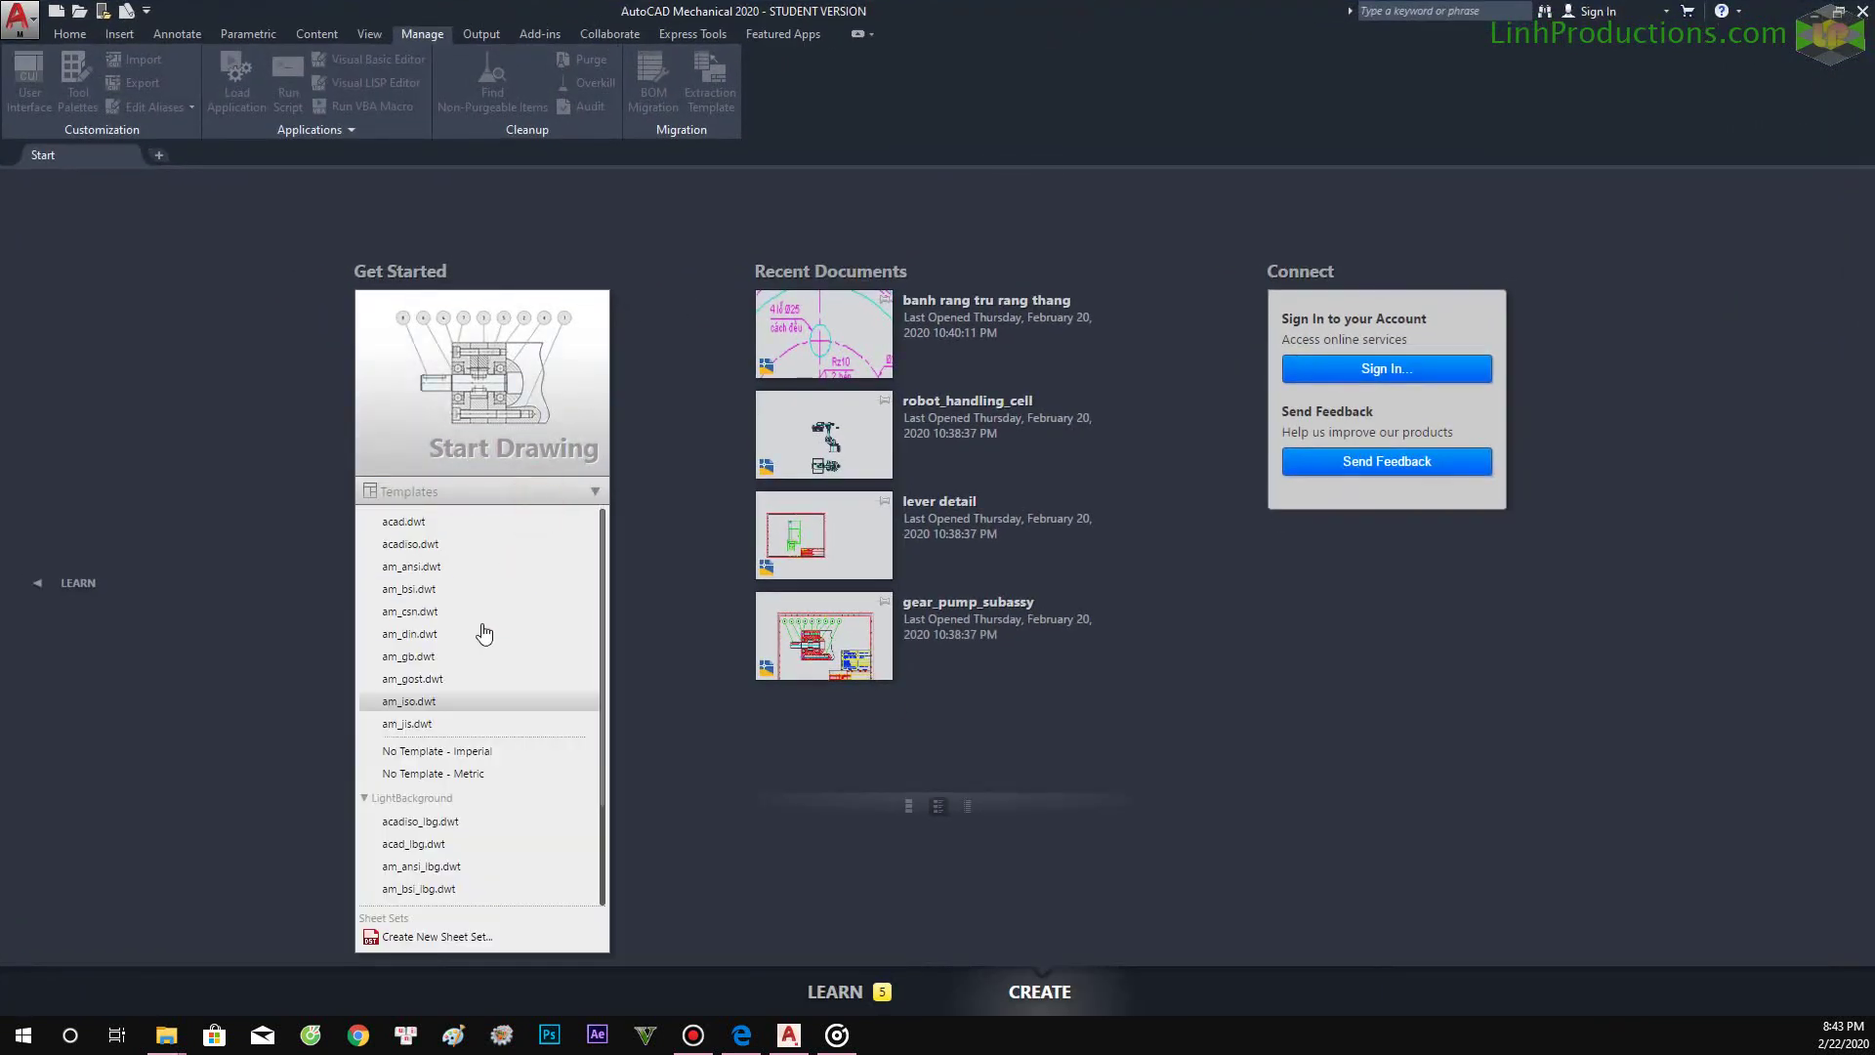
pyautogui.click(543, 491)
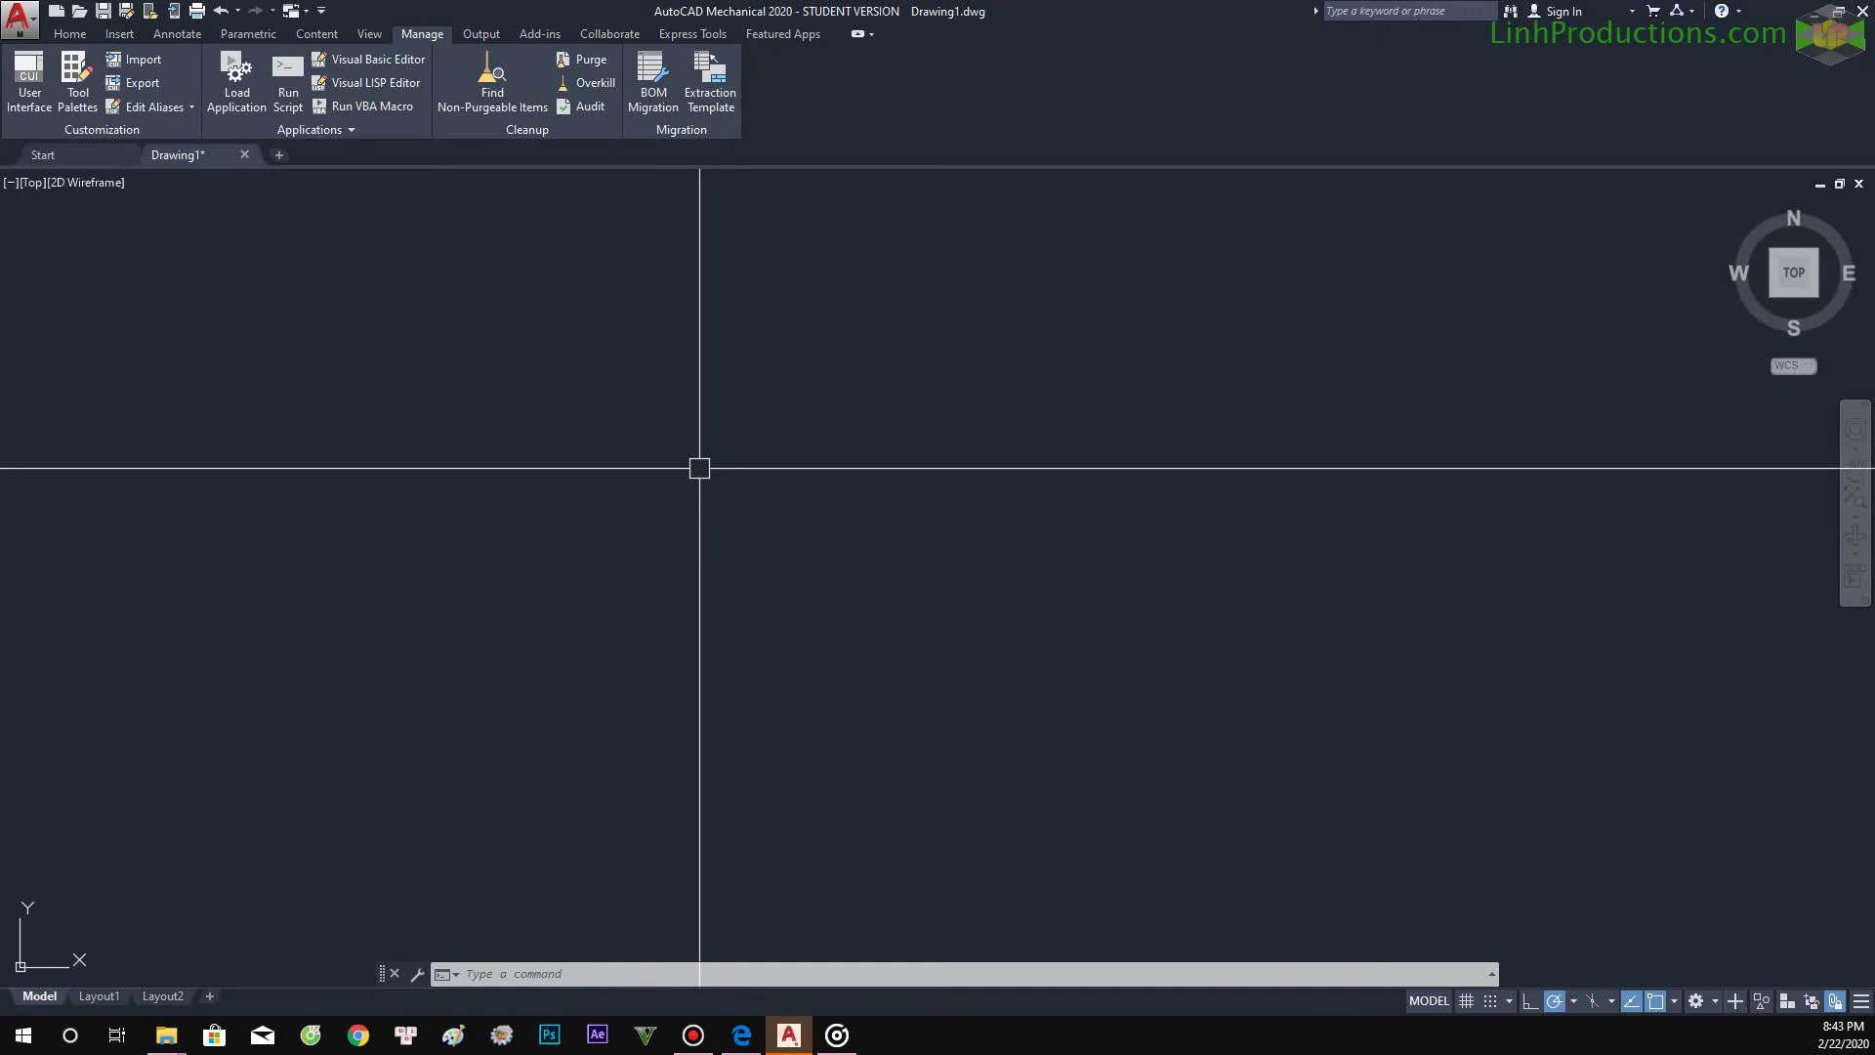
pyautogui.click(582, 974)
pyautogui.write('z')
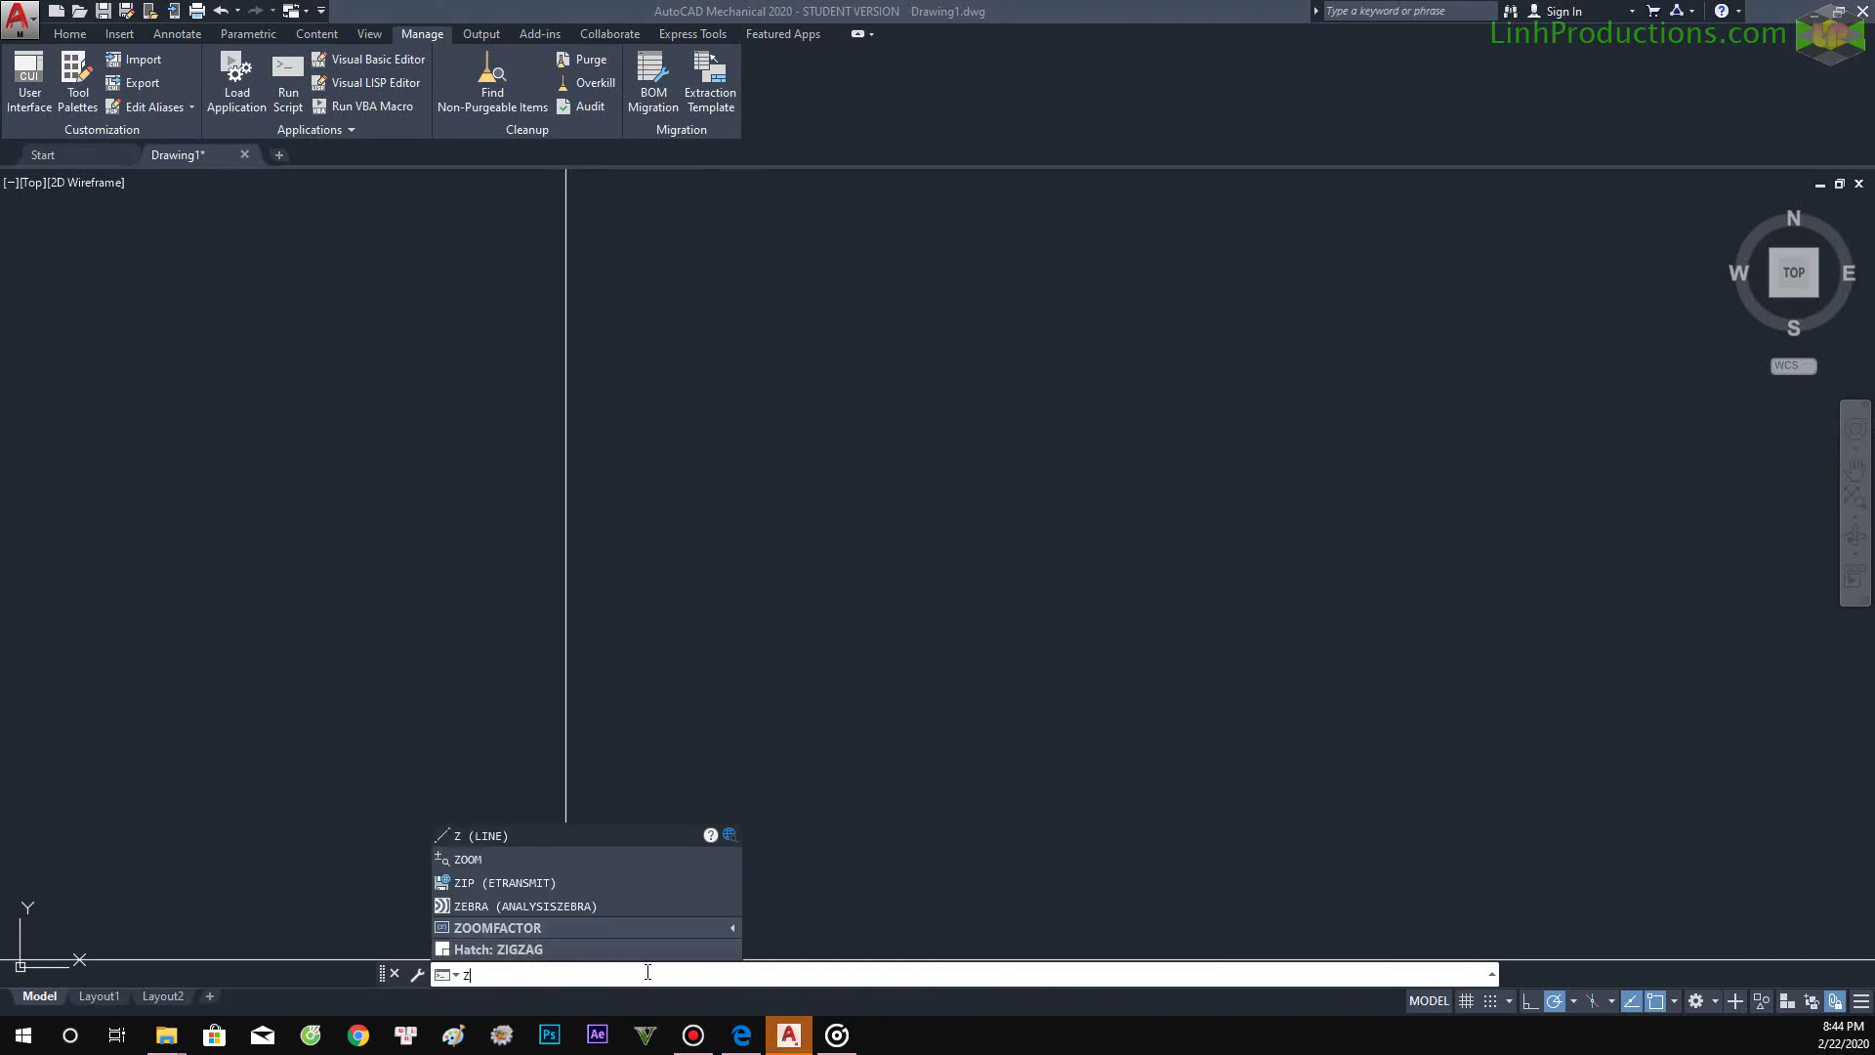
# Run LINE through the Z alias and draw a five-point zigzag.
pyautogui.click(479, 833)
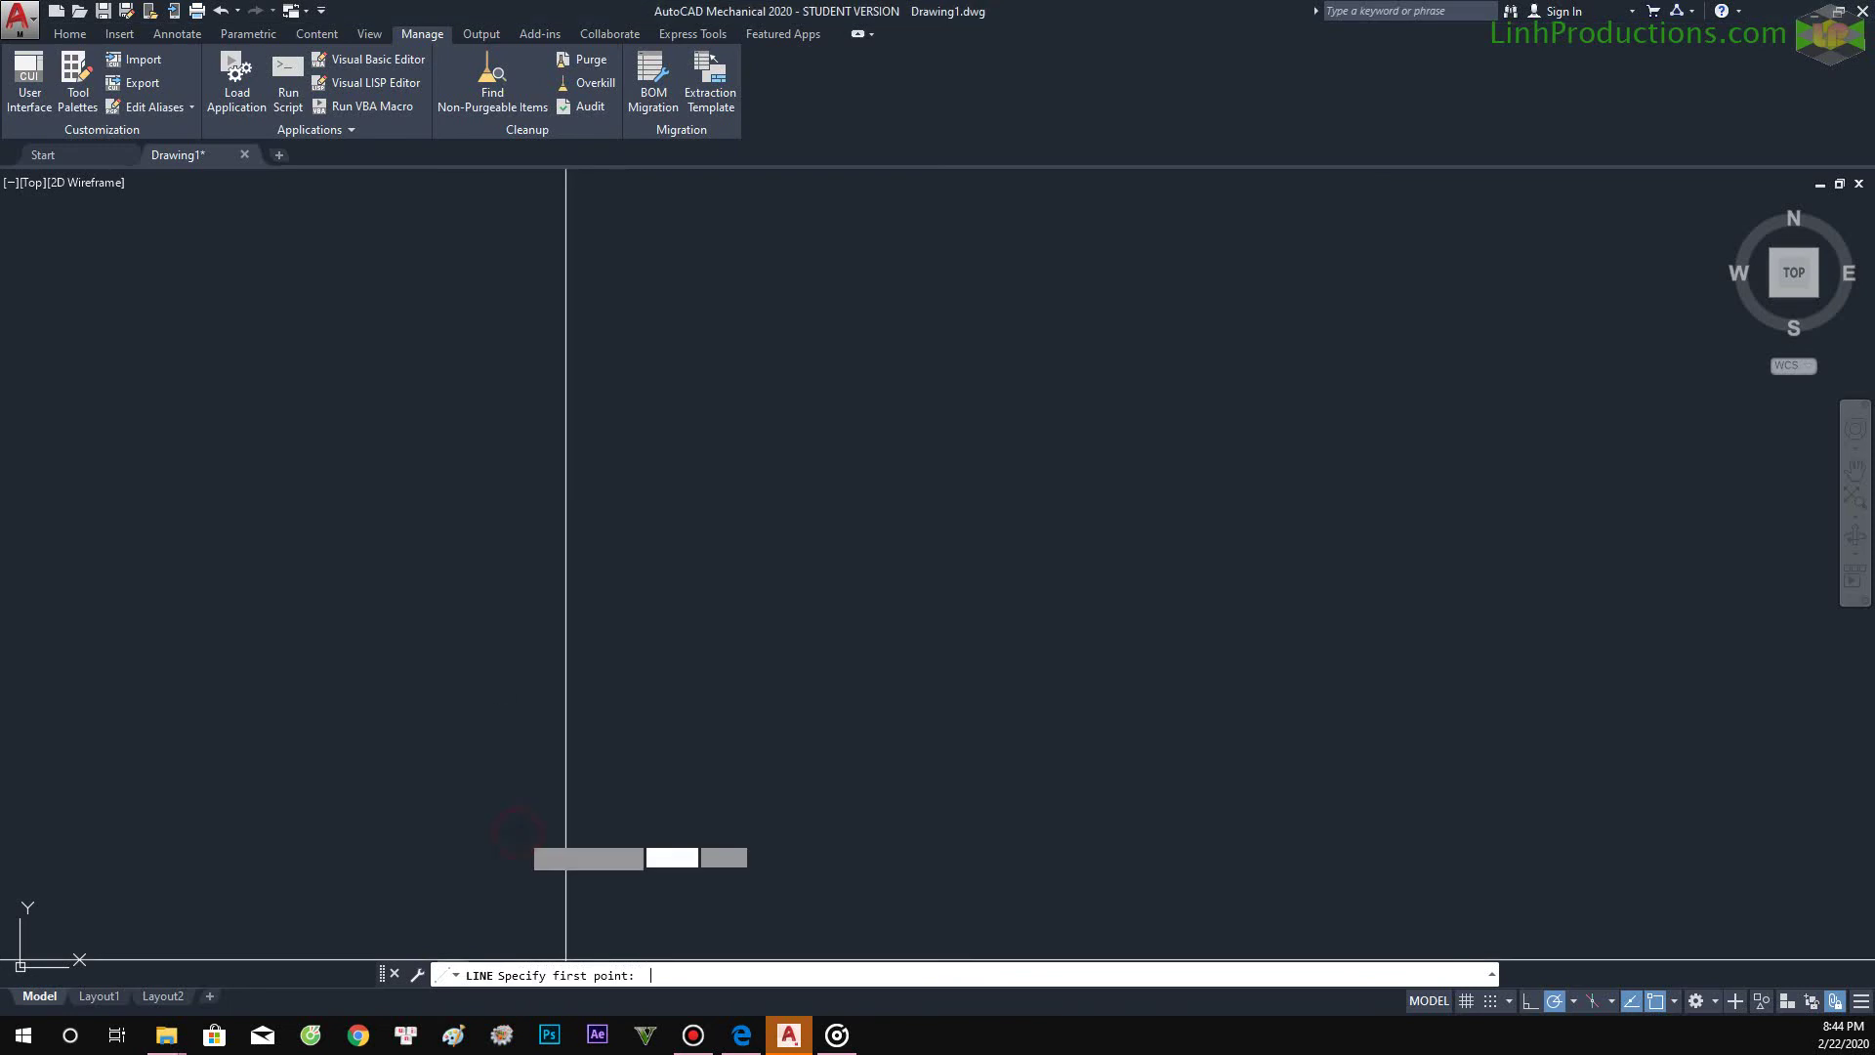
pyautogui.press('Escape')
pyautogui.write('z')
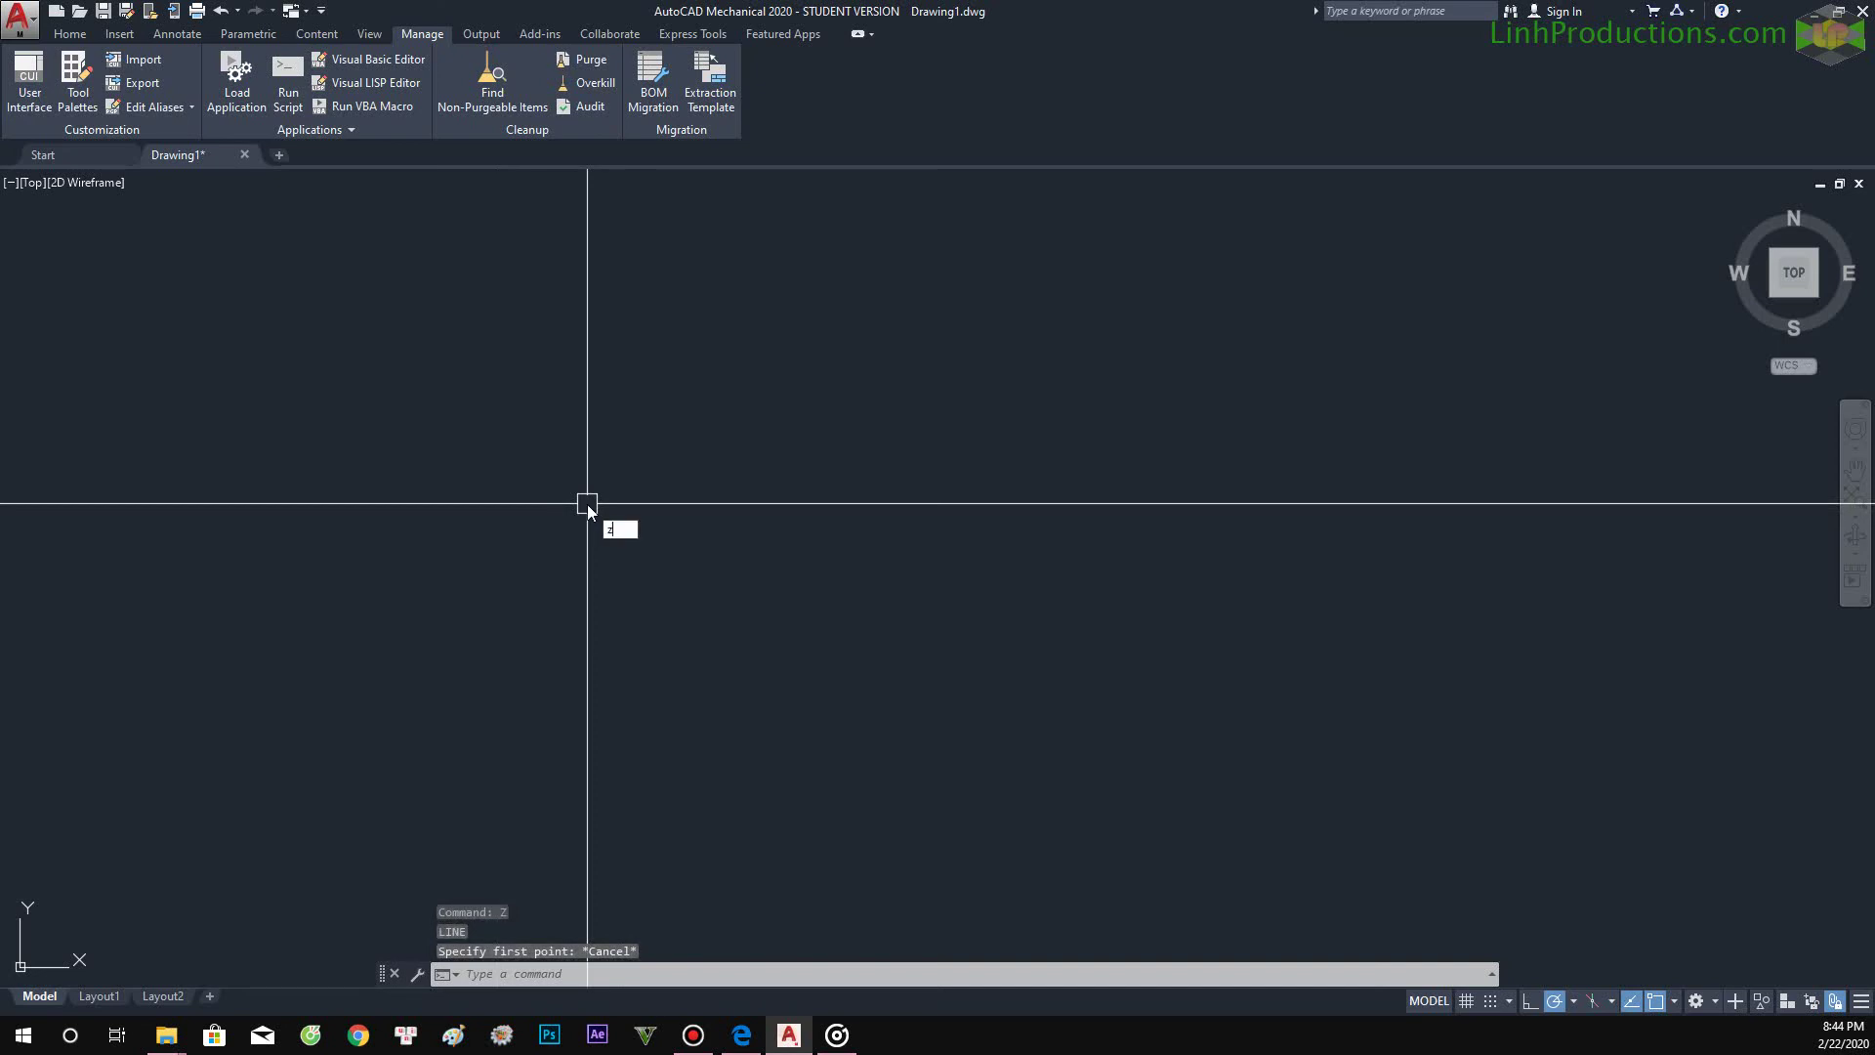
pyautogui.press('Return')
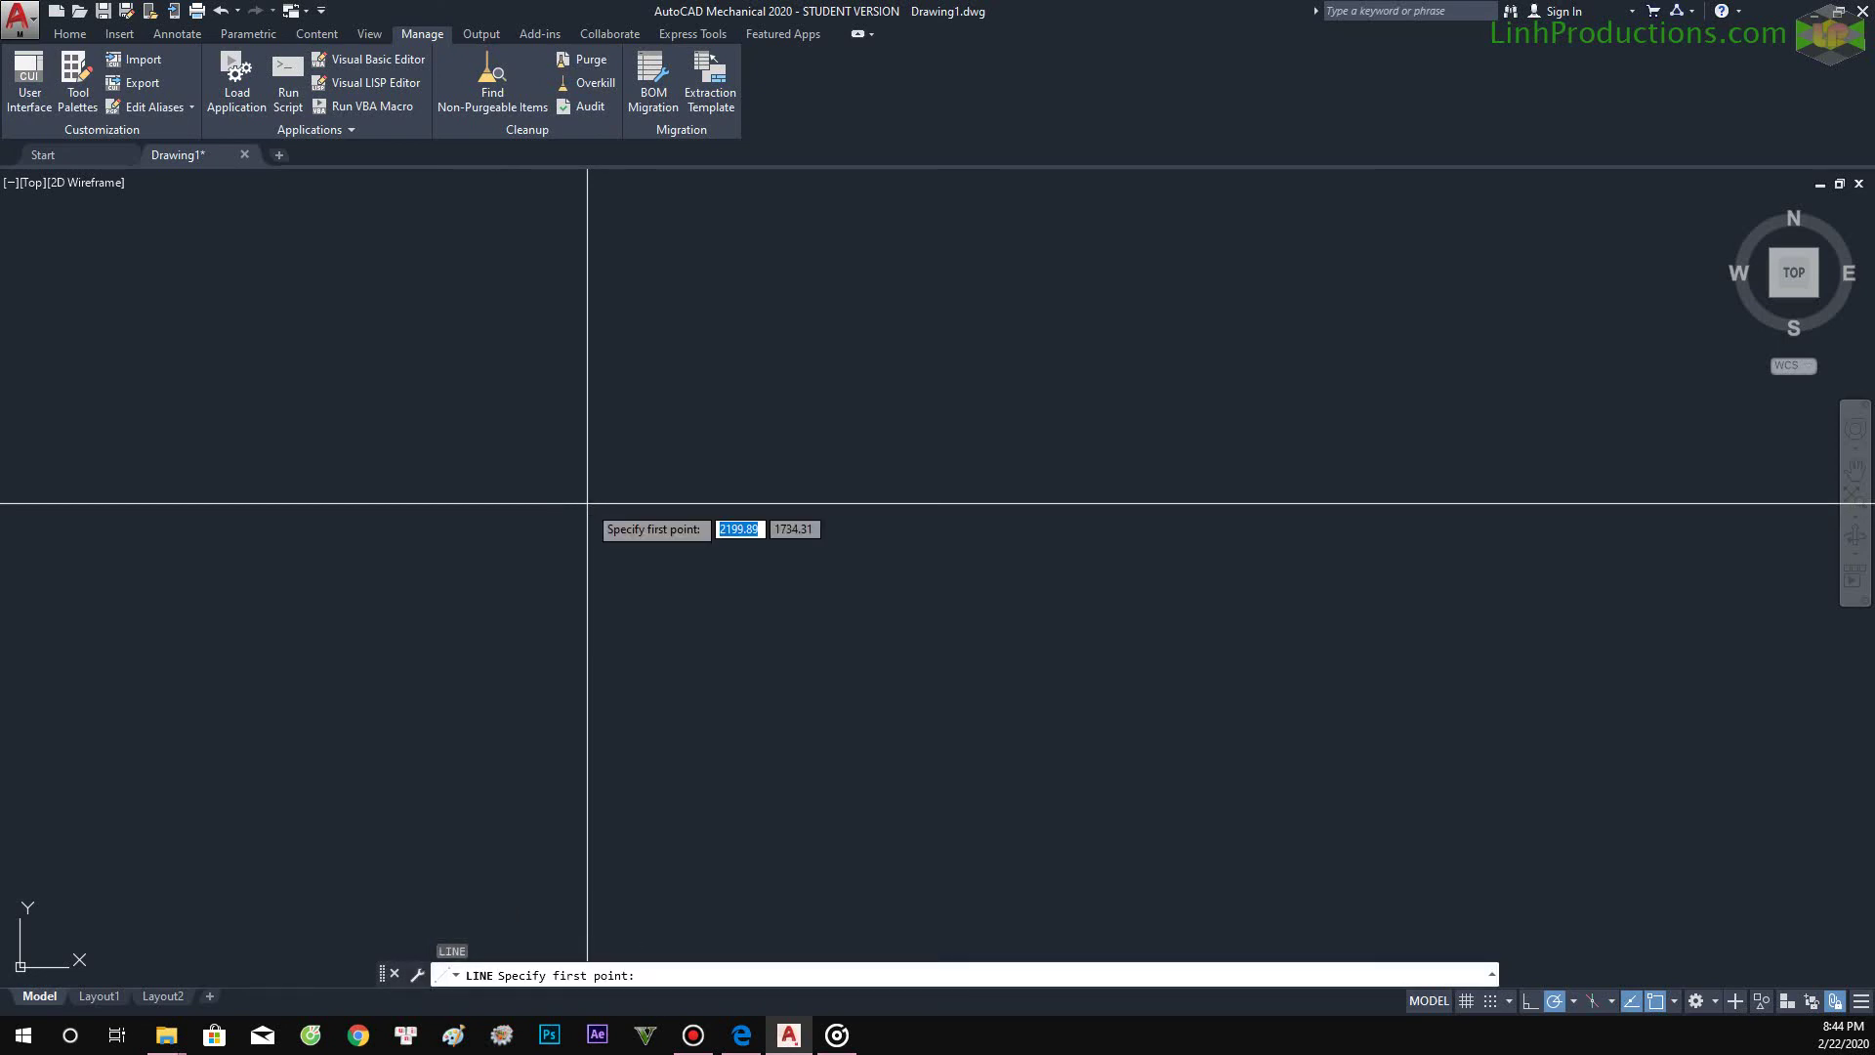
pyautogui.click(548, 496)
pyautogui.click(731, 395)
pyautogui.click(913, 457)
pyautogui.click(1112, 538)
pyautogui.click(1253, 369)
pyautogui.press('Escape')
# Repeat LINE to draw a second, shorter three-point zigzag.
pyautogui.press('Return')
pyautogui.click(879, 330)
pyautogui.click(731, 293)
pyautogui.click(599, 310)
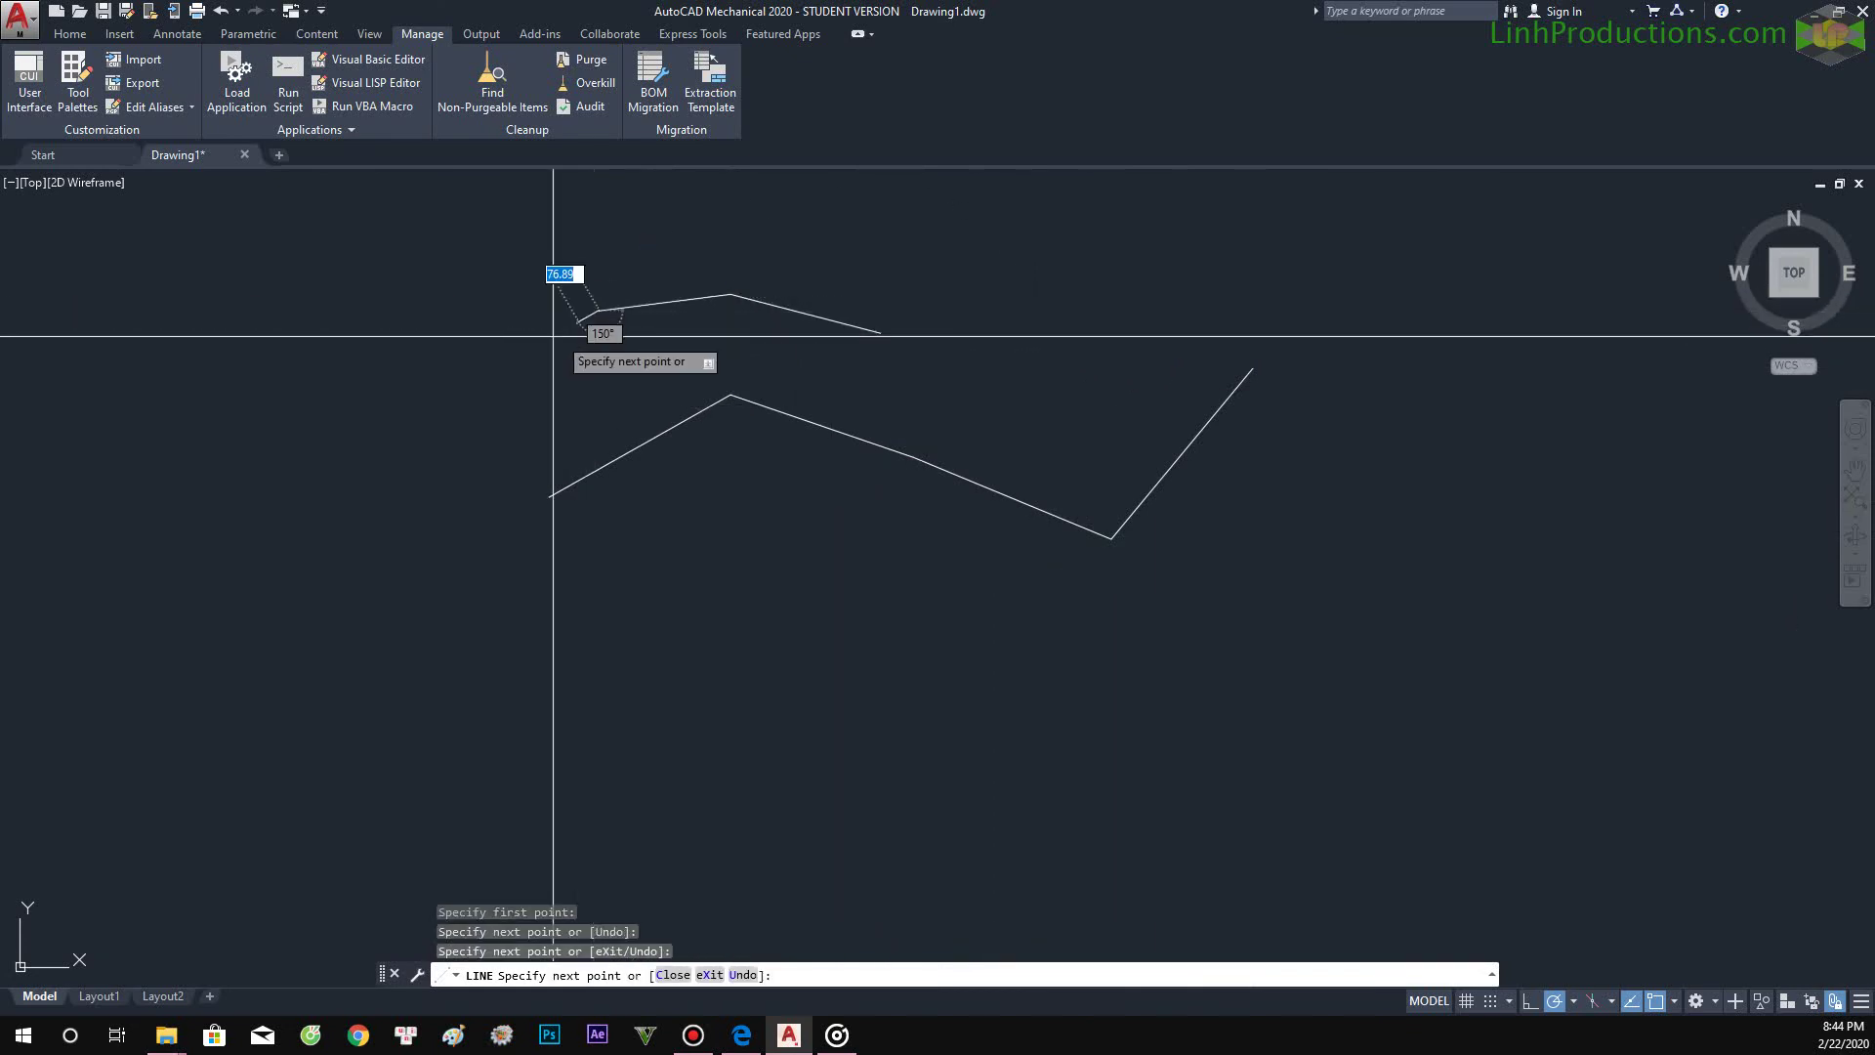
pyautogui.press('Escape')
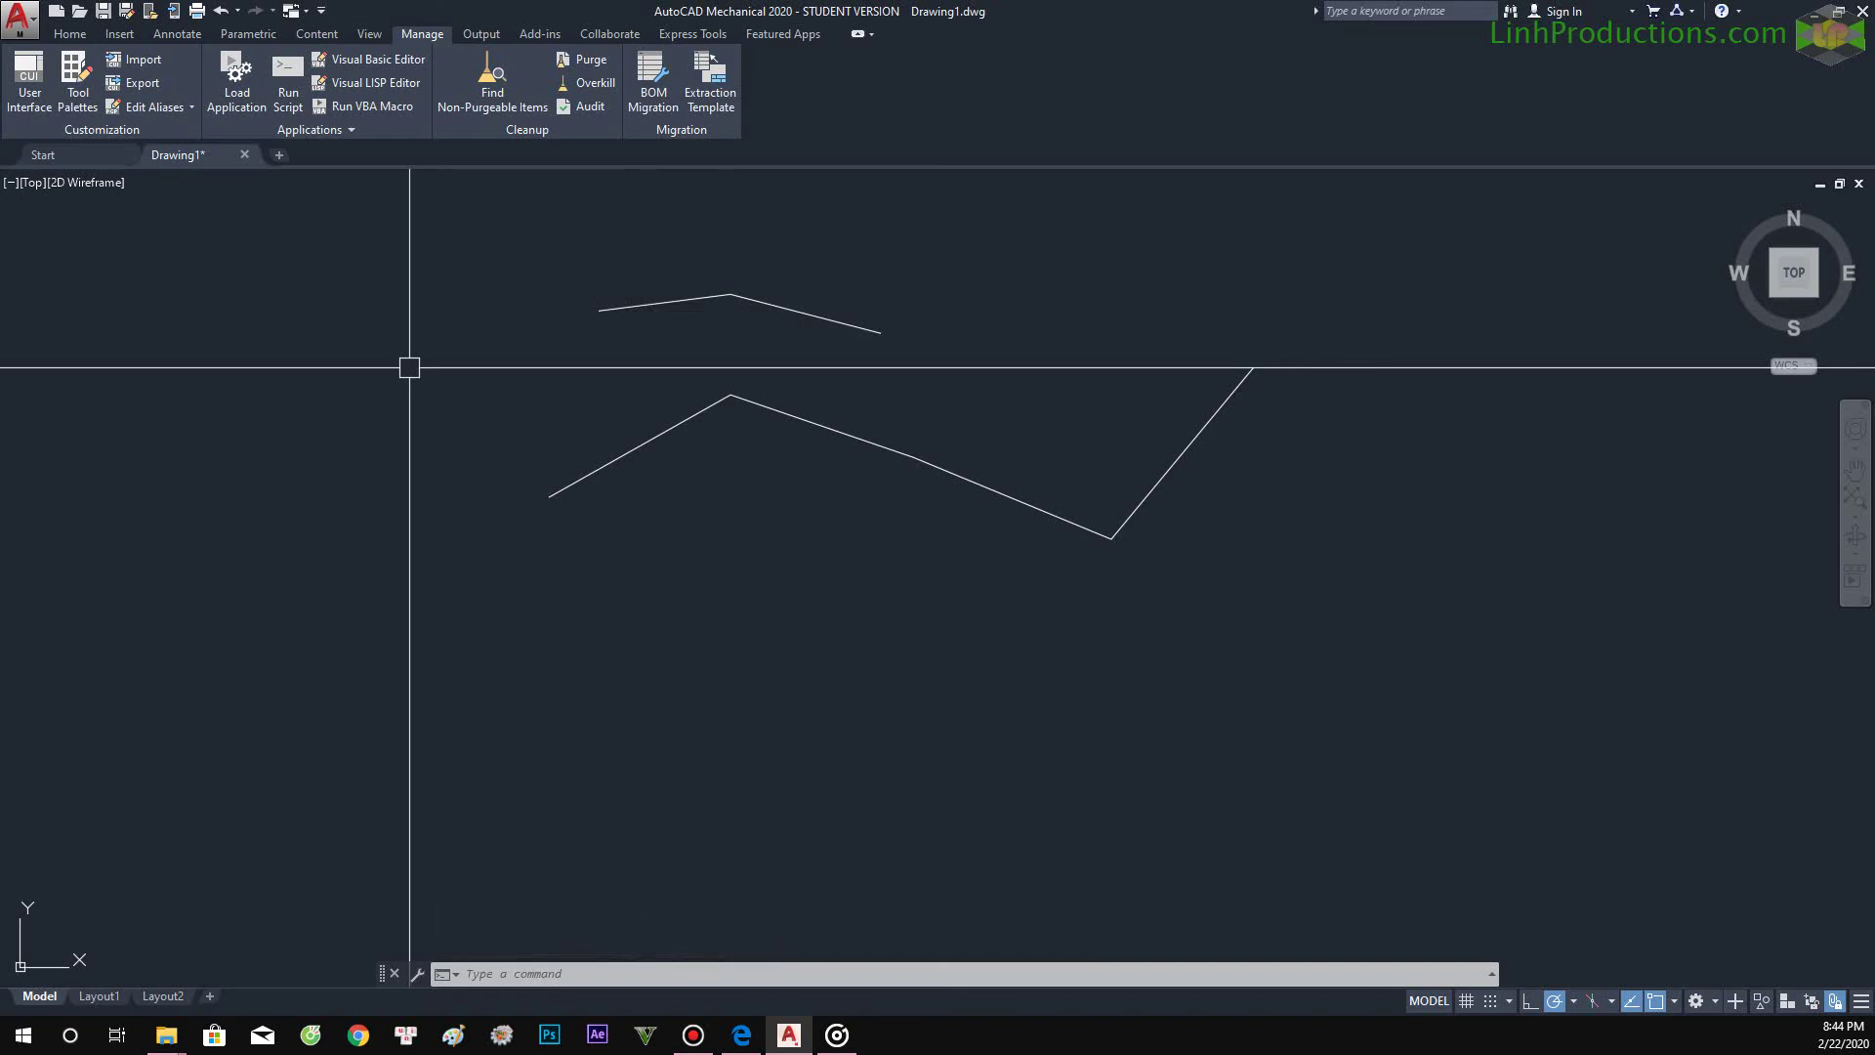
pyautogui.write('l')
# Draw a circle of radius 50 and zoom the view around it.
pyautogui.press('Return')
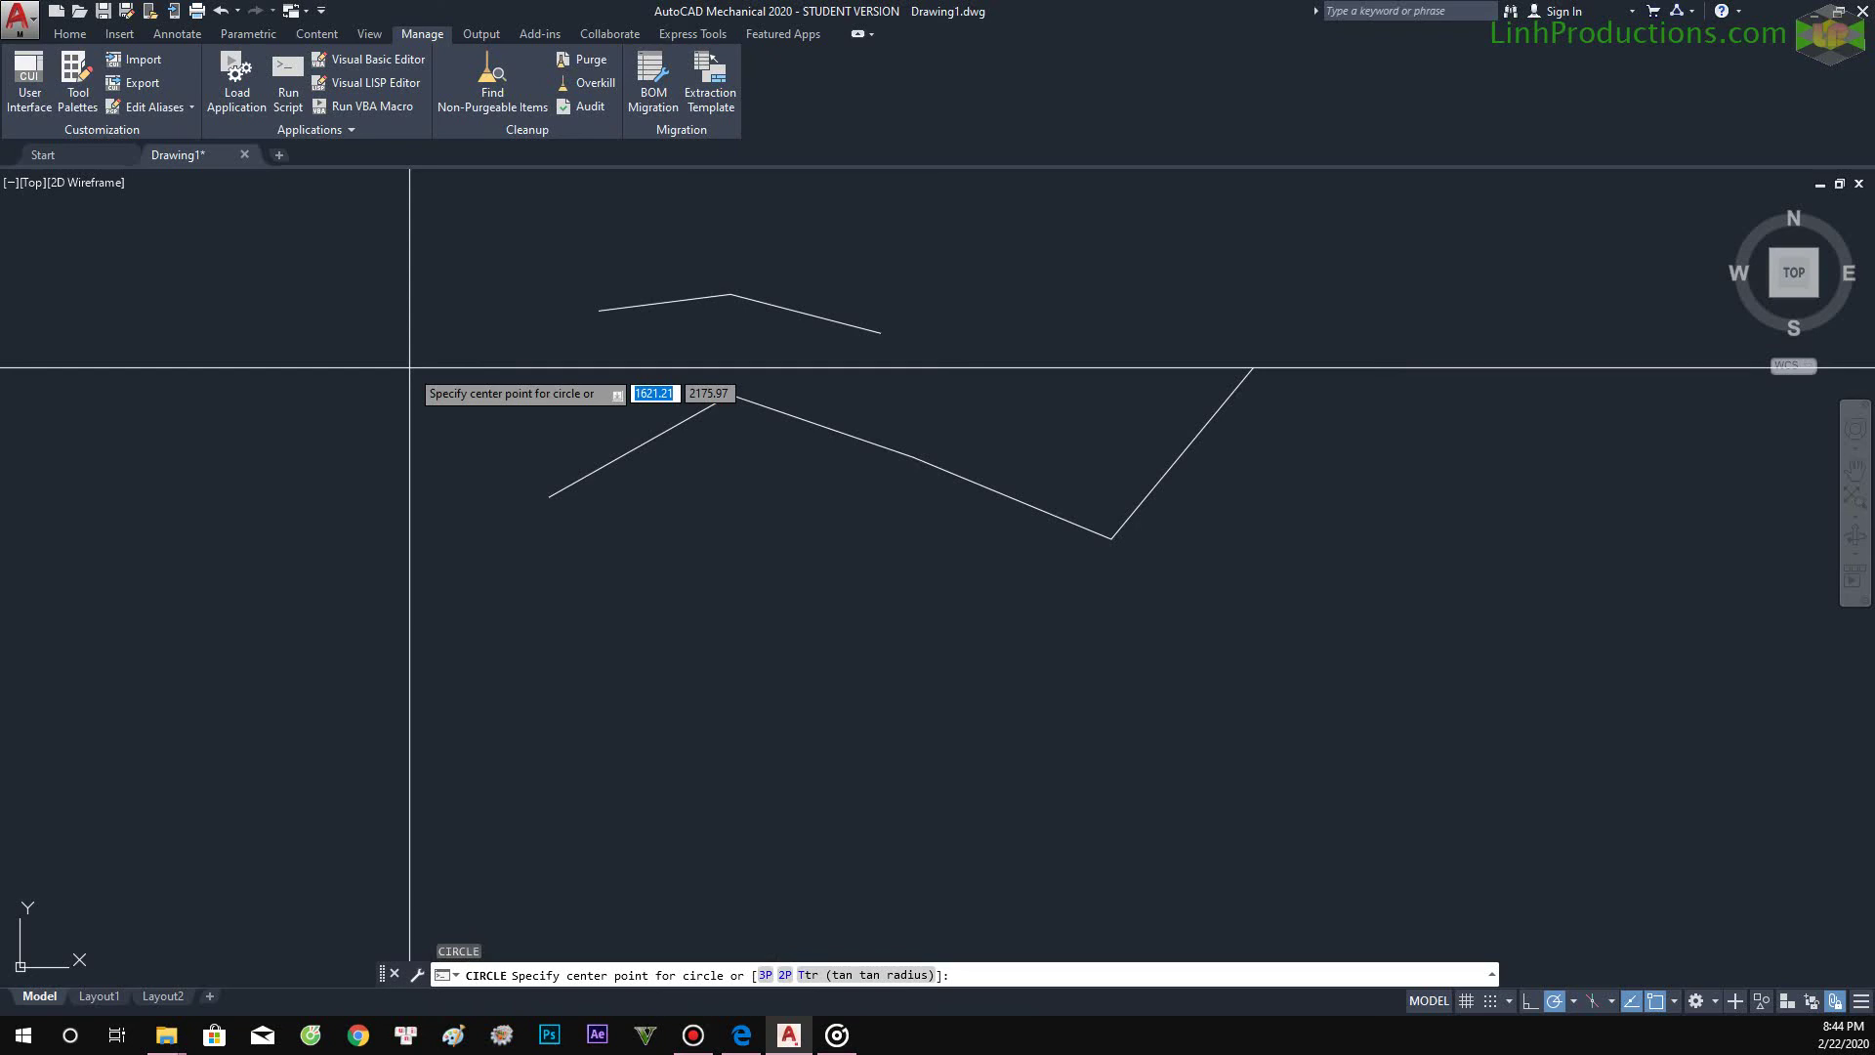
pyautogui.click(381, 381)
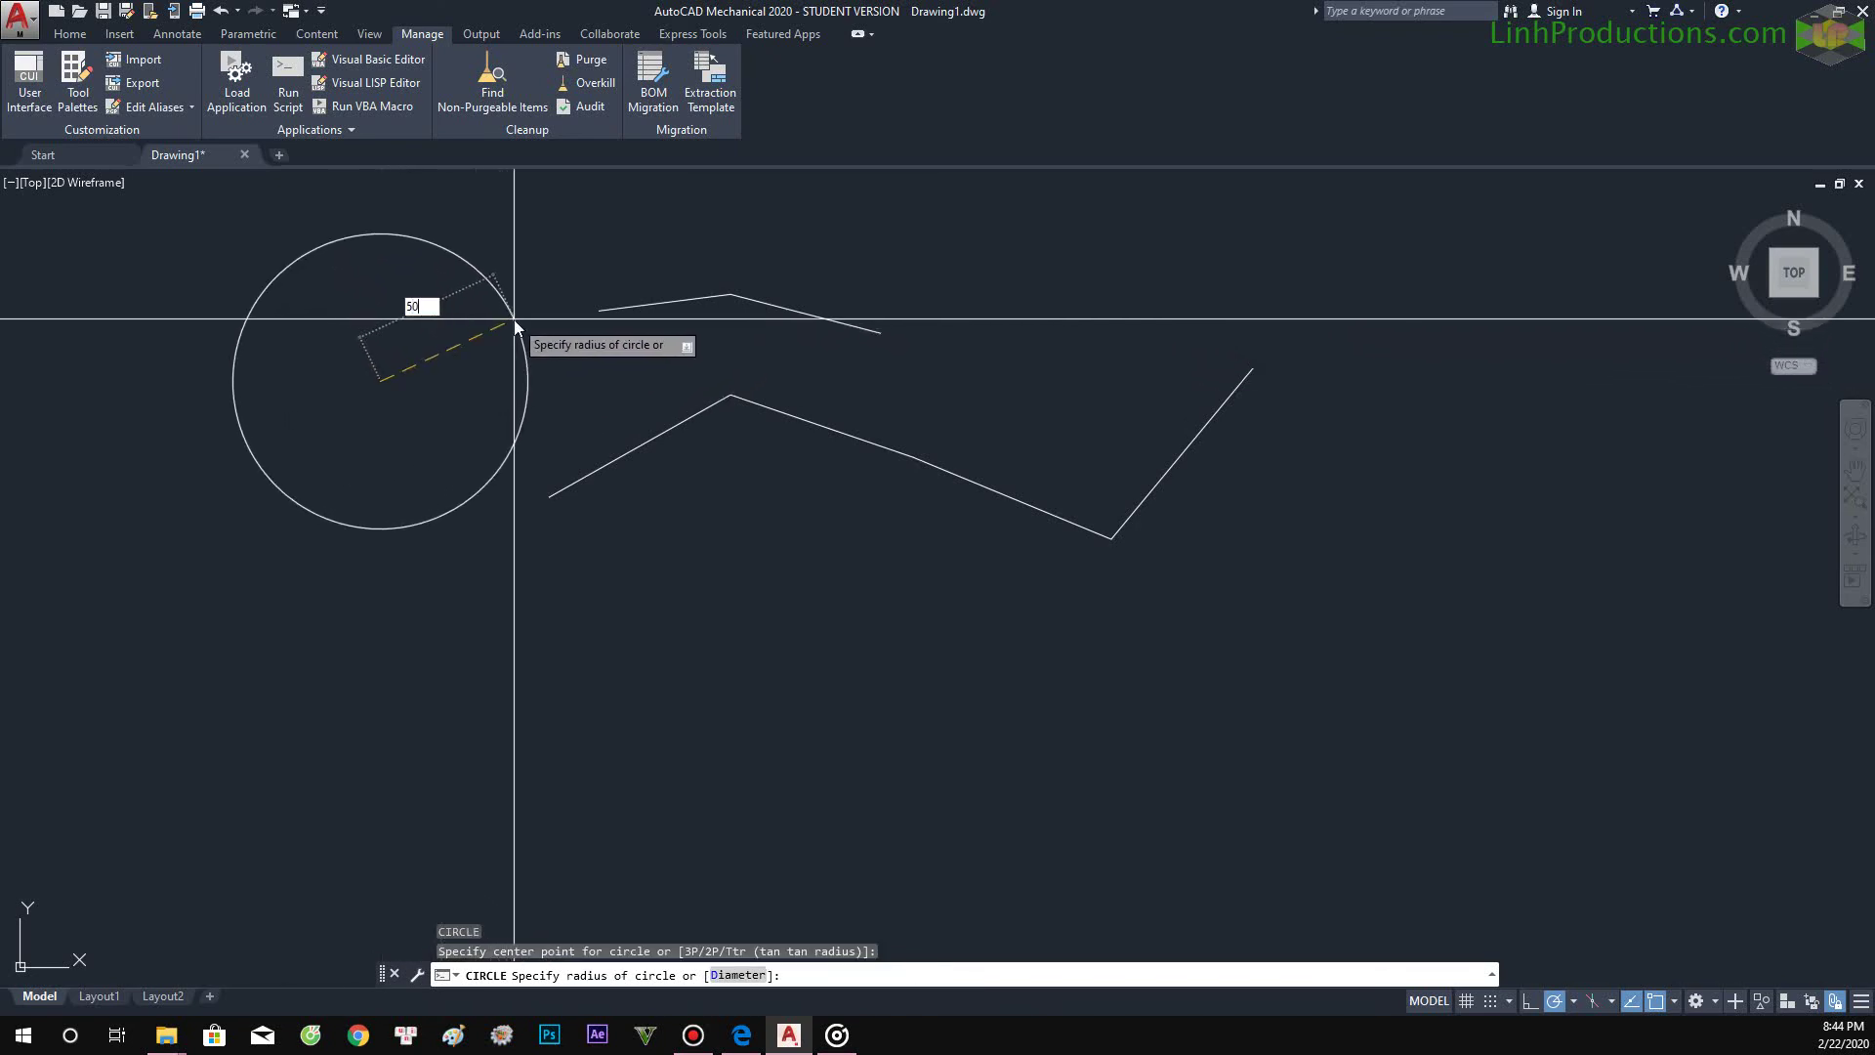
pyautogui.press('Return')
pyautogui.scroll(3, 410, 377)
pyautogui.scroll(2, 410, 360)
pyautogui.scroll(2, 447, 348)
pyautogui.scroll(-4, 406, 390)
pyautogui.scroll(-5, 580, 327)
pyautogui.scroll(2, 649, 302)
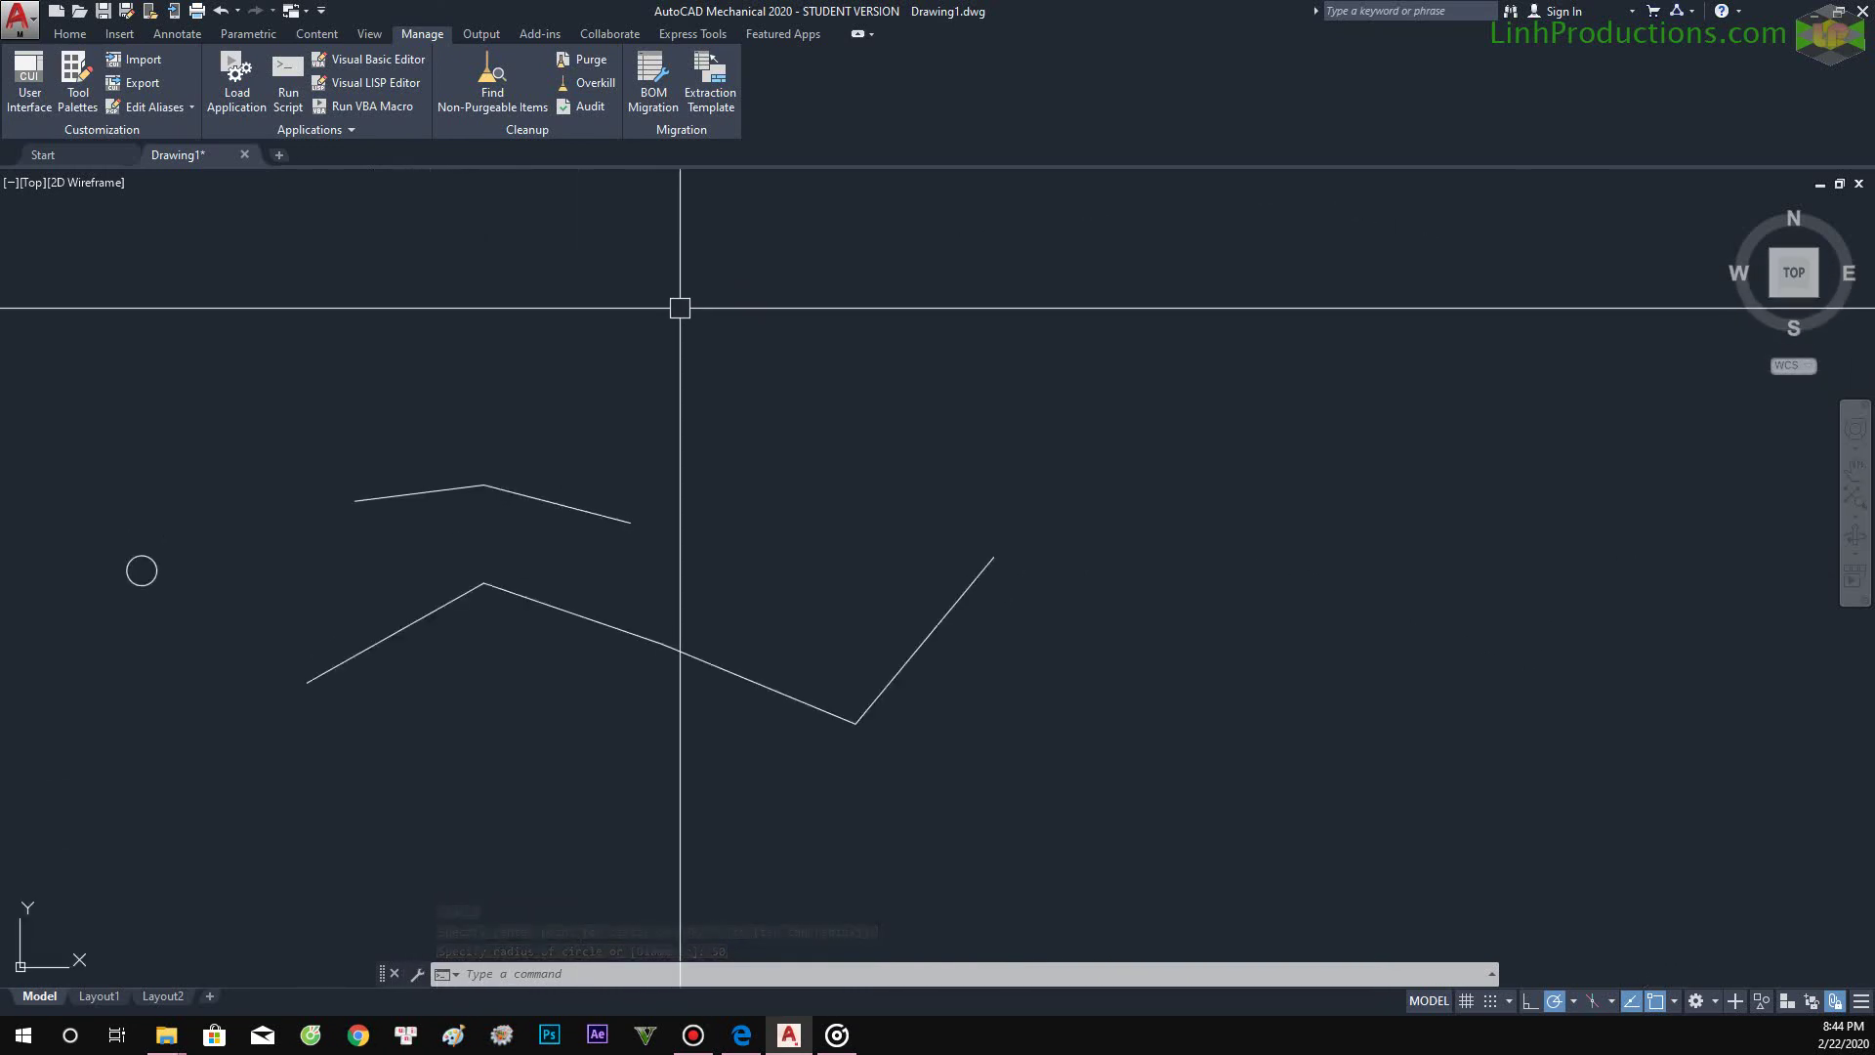
pyautogui.click(69, 33)
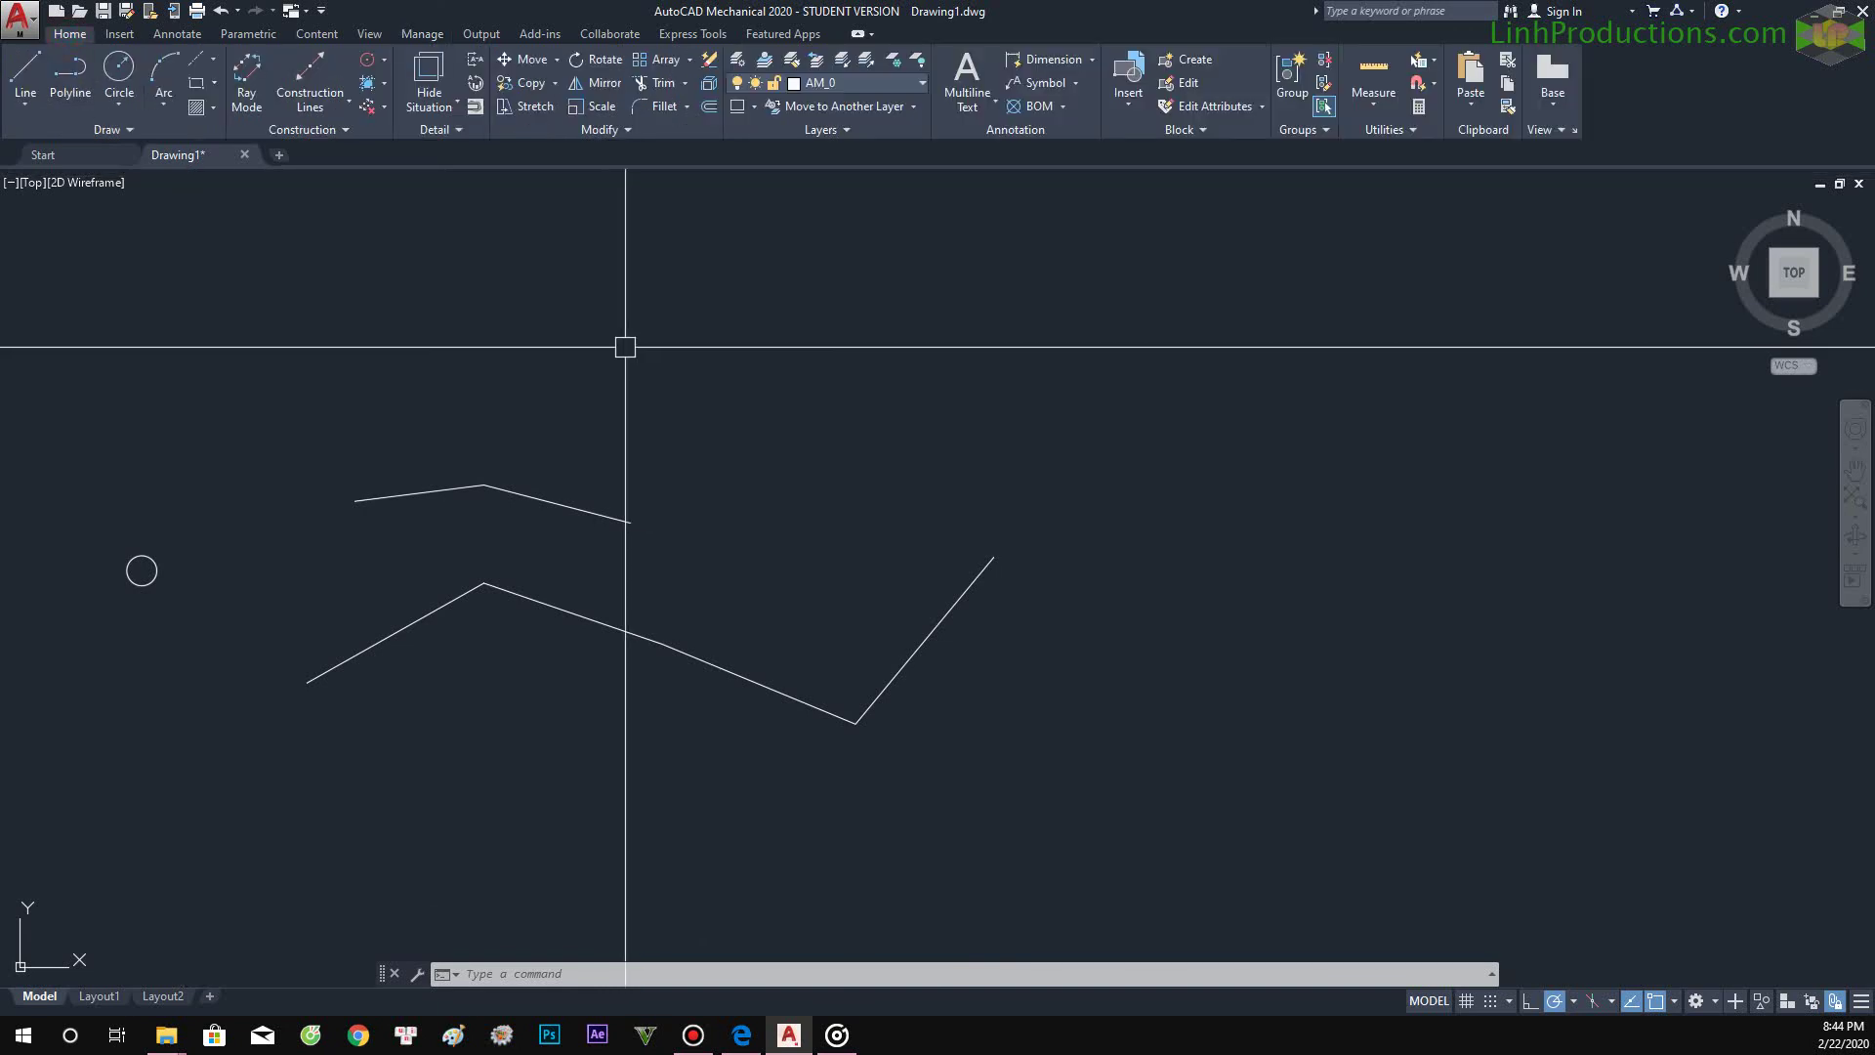
pyautogui.scroll(-2, 314, 490)
pyautogui.scroll(6, 494, 472)
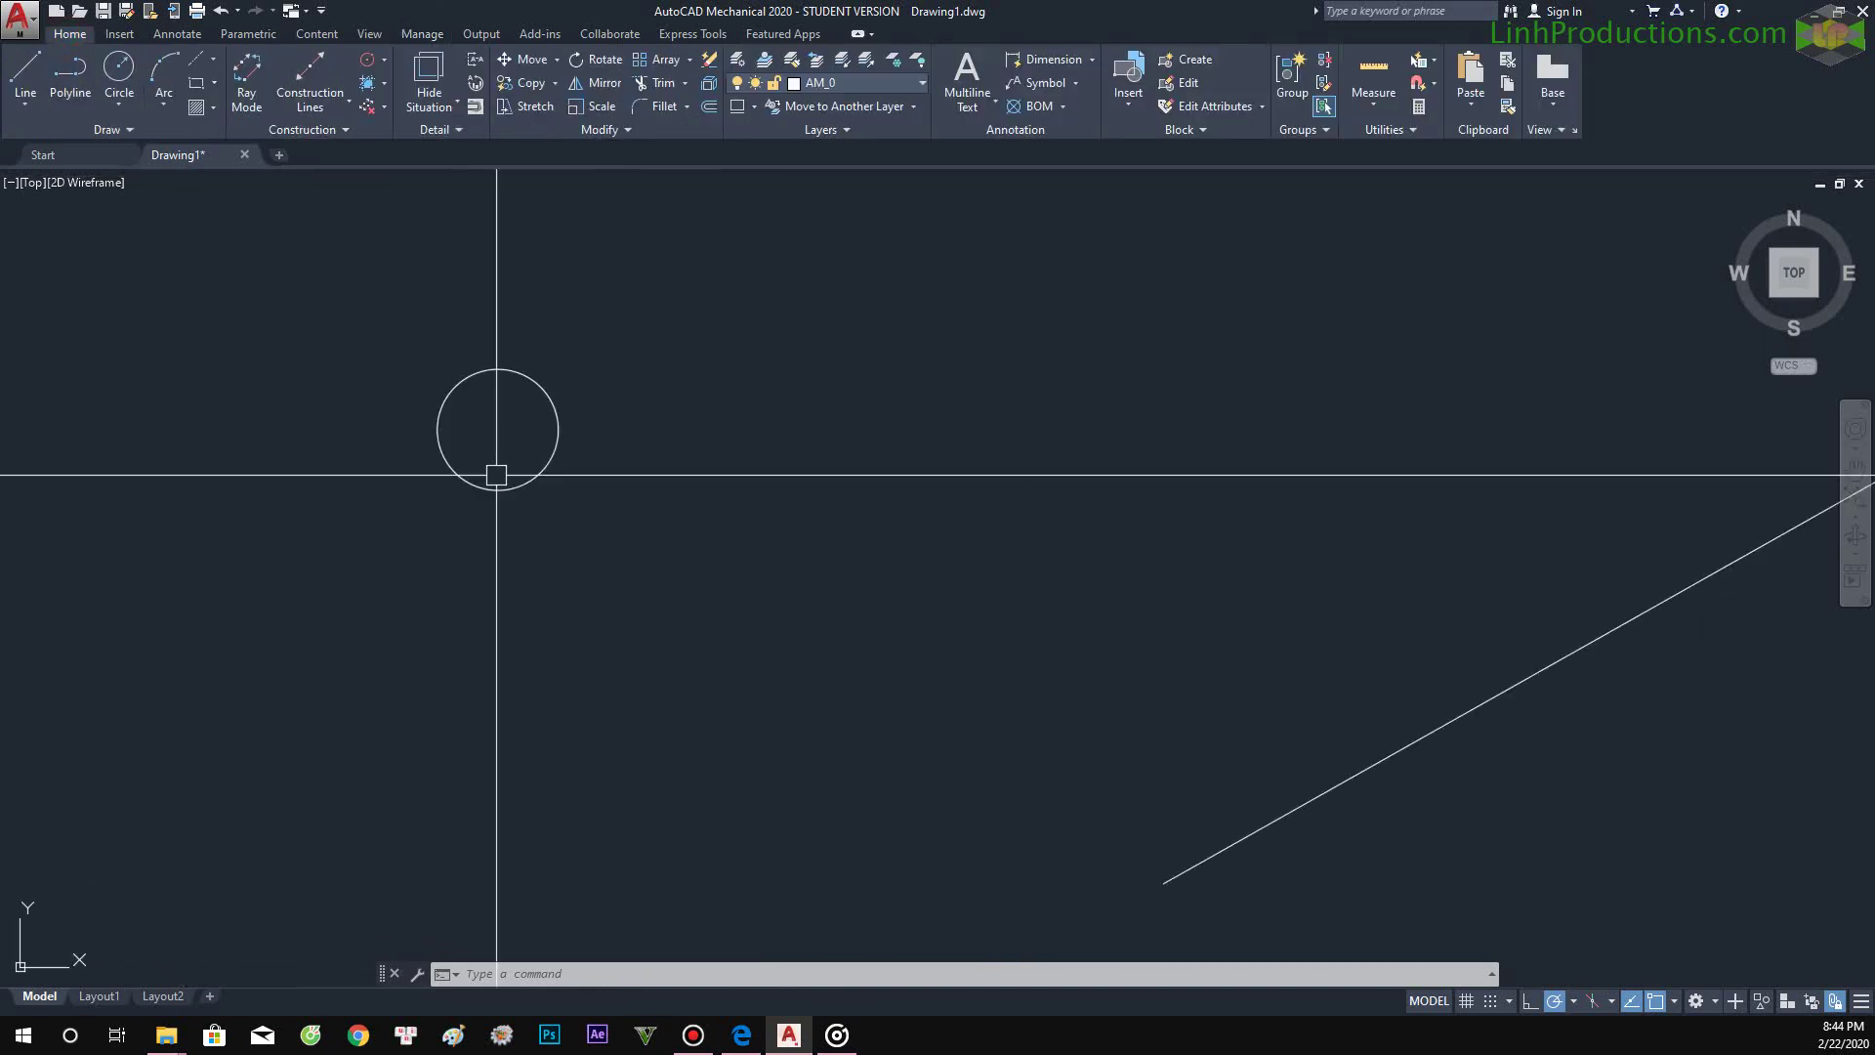
pyautogui.scroll(-2, 507, 653)
# Draw a large circle enclosing the first, then a smaller circle inside it.
pyautogui.write('c')
pyautogui.press('Return')
pyautogui.click(634, 475)
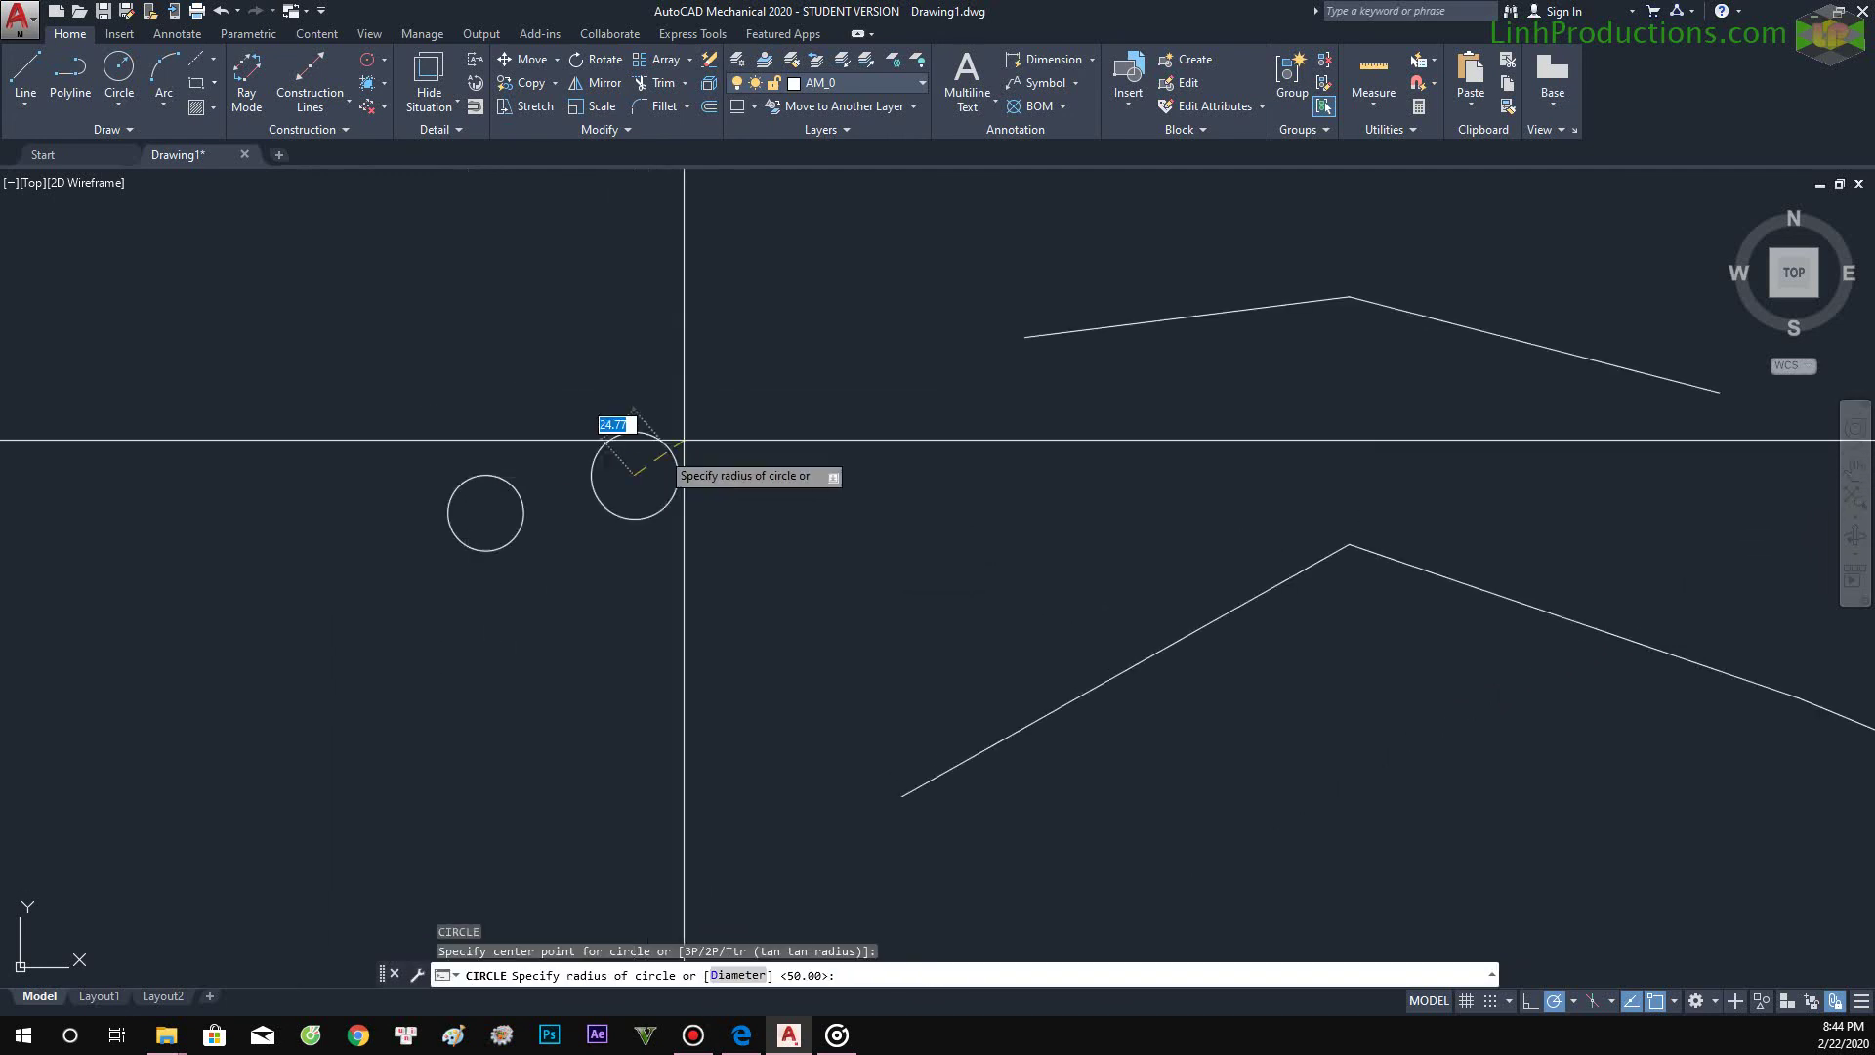
pyautogui.click(849, 392)
pyautogui.press('Return')
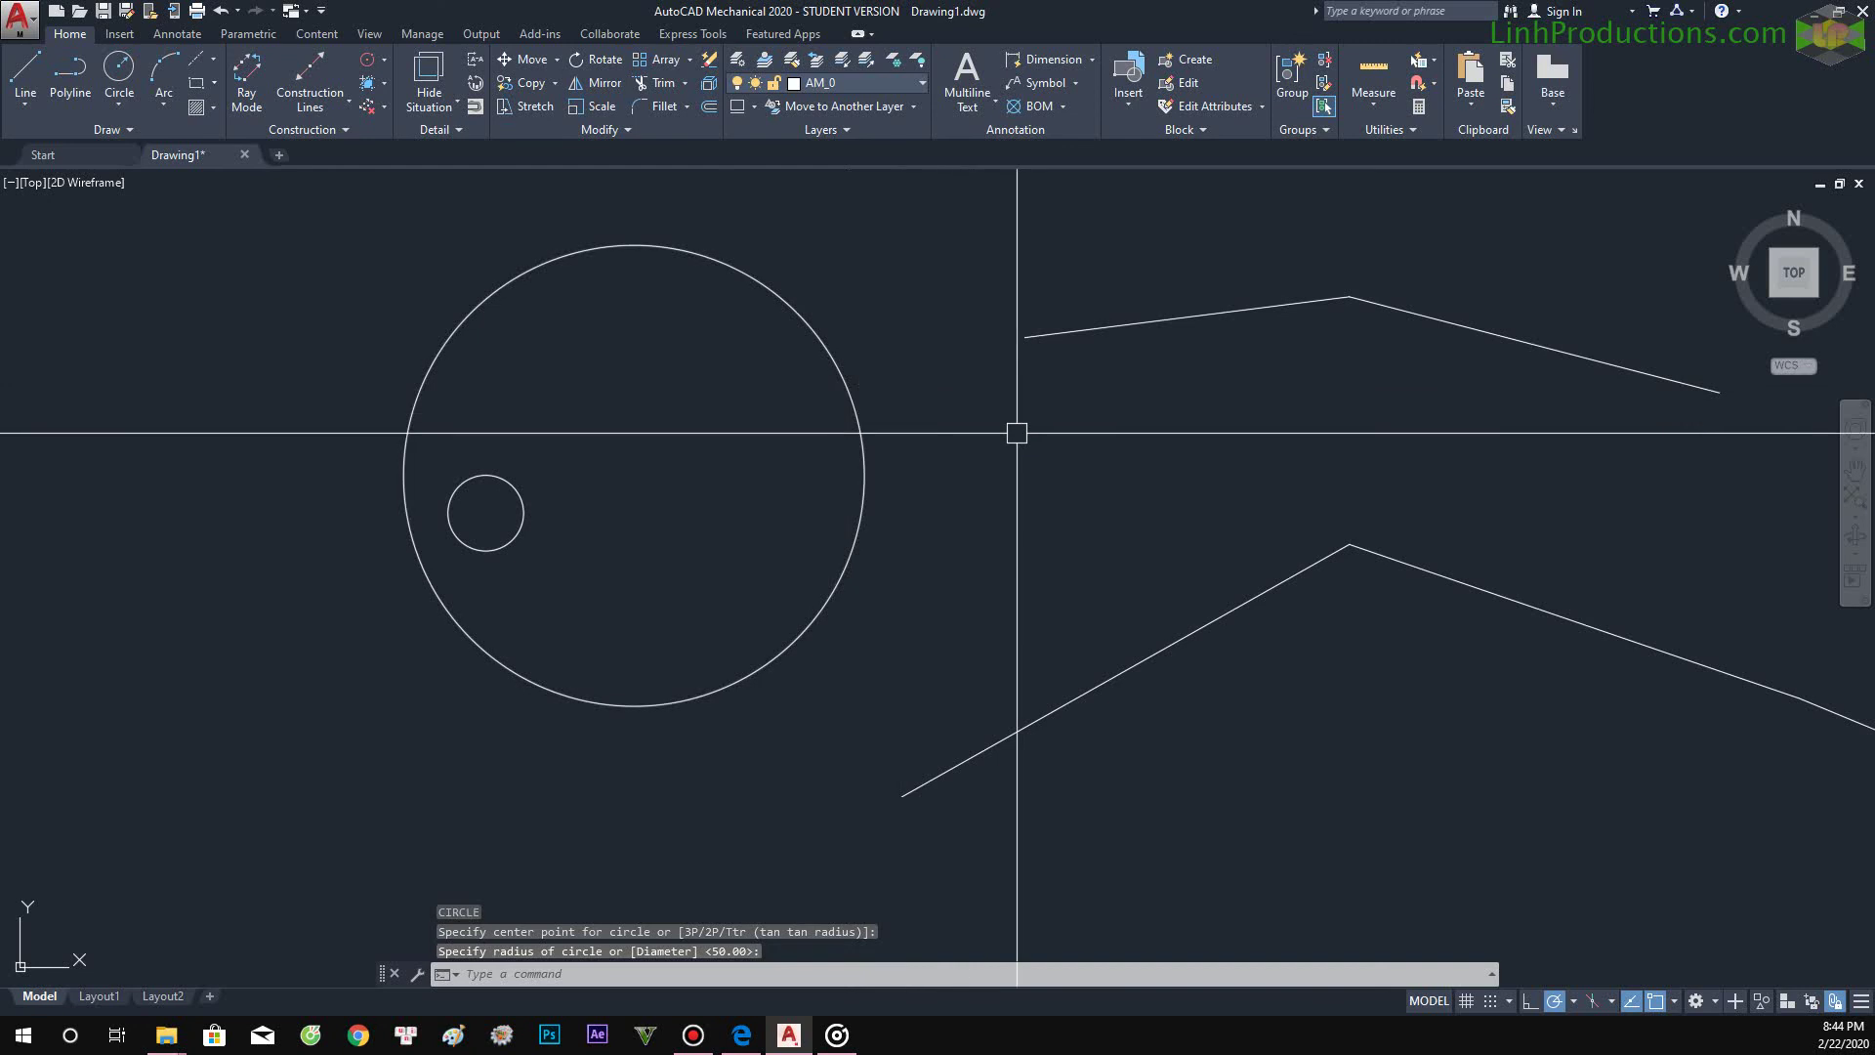
pyautogui.click(658, 451)
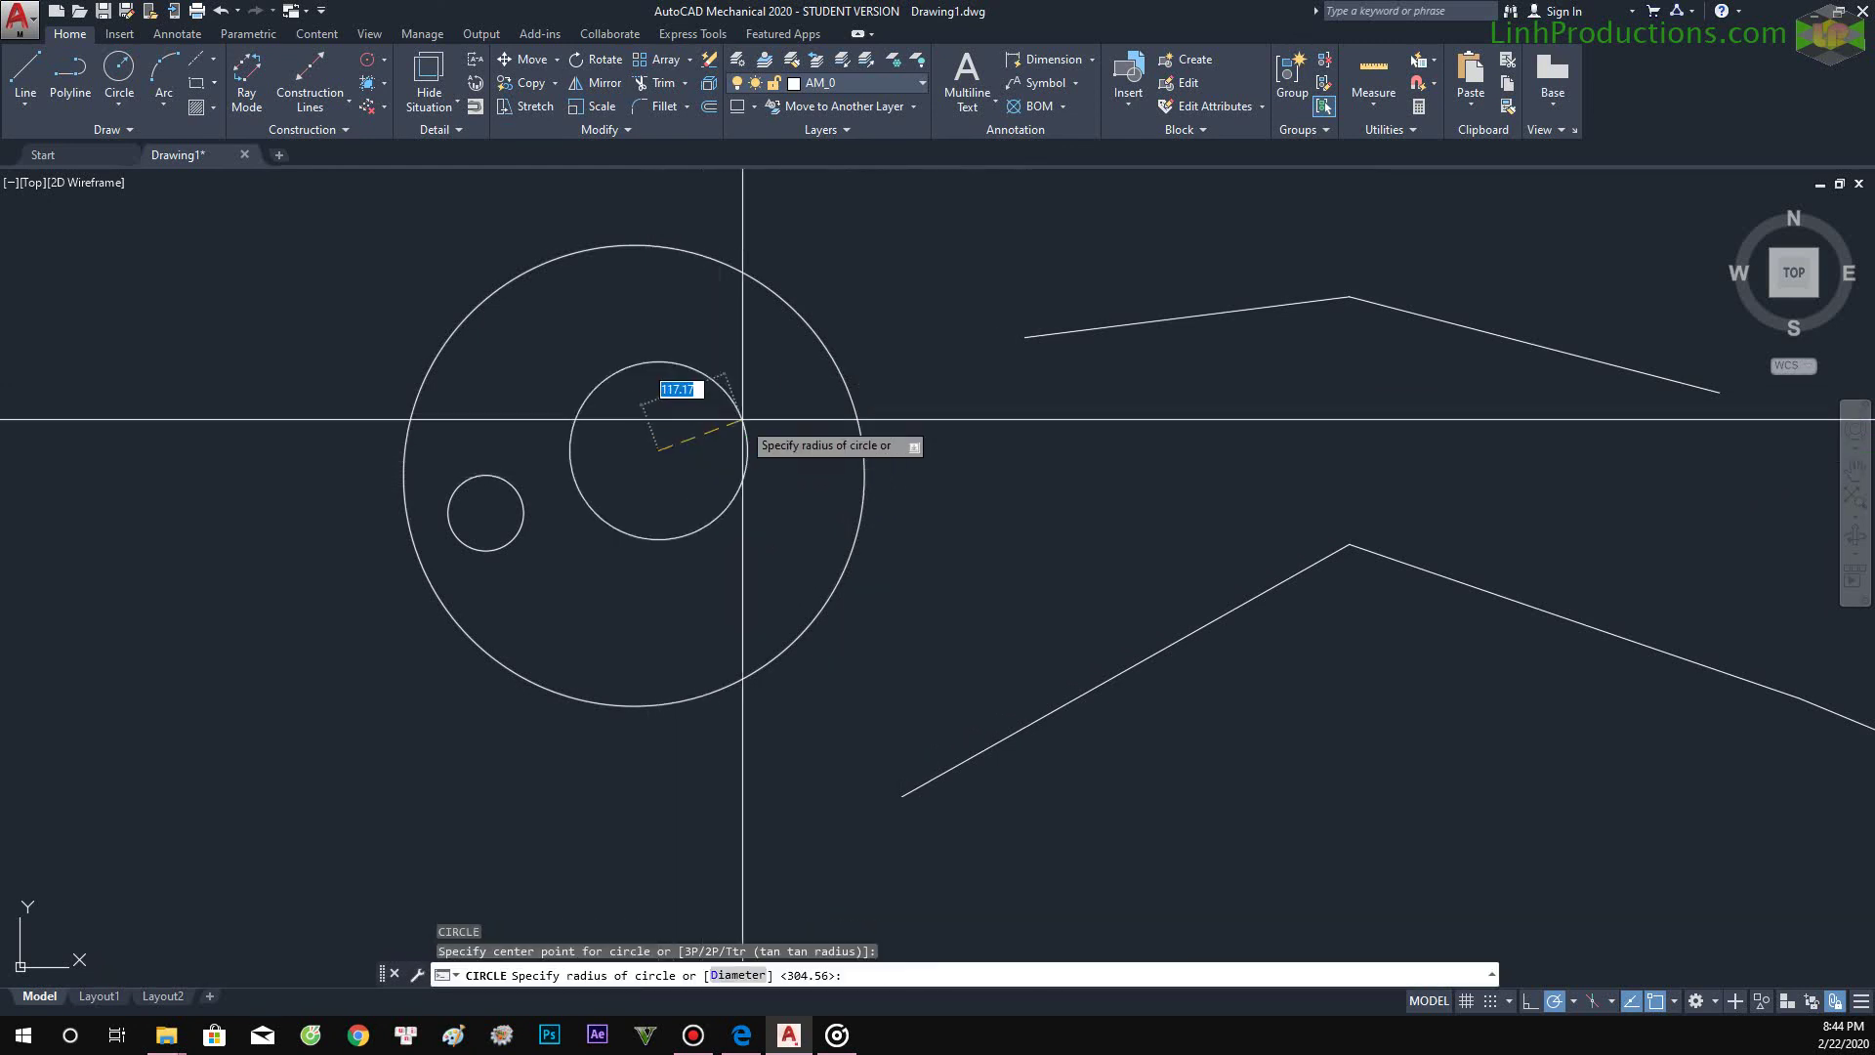
pyautogui.click(737, 406)
pyautogui.scroll(-2, 550, 533)
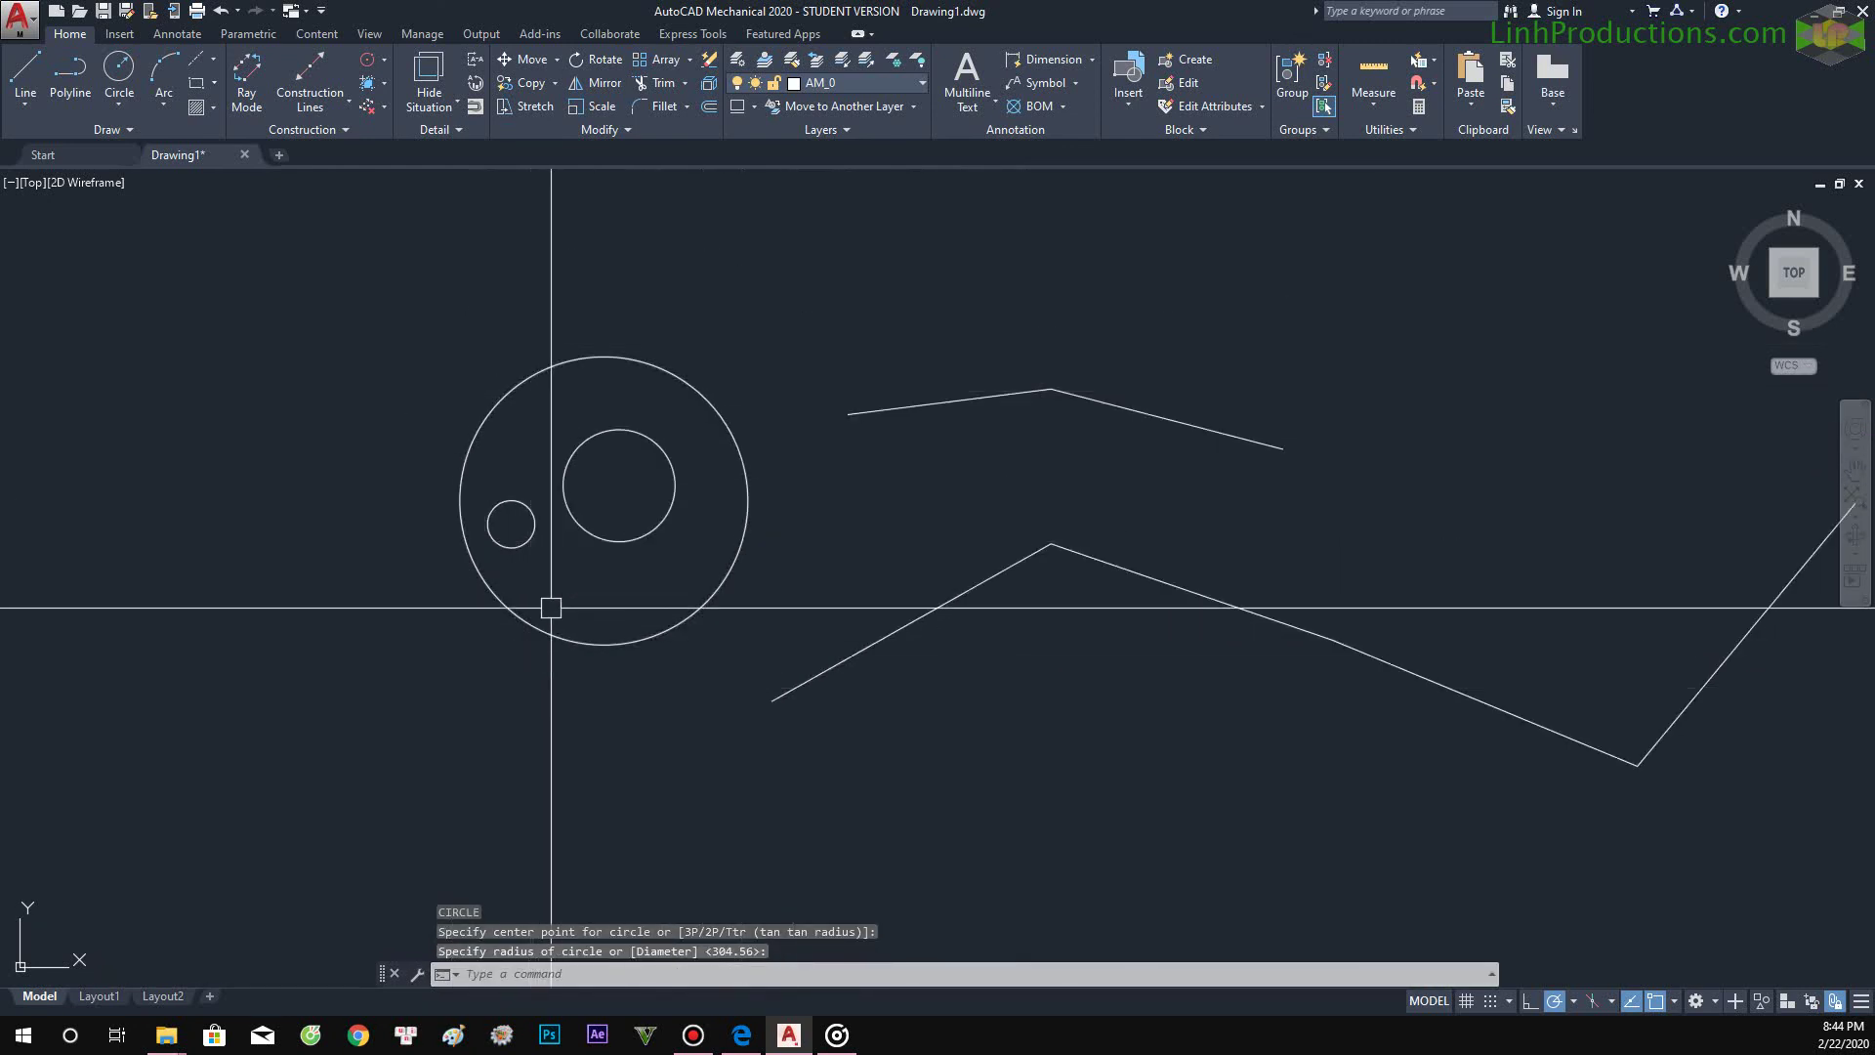
pyautogui.scroll(-2, 344, 490)
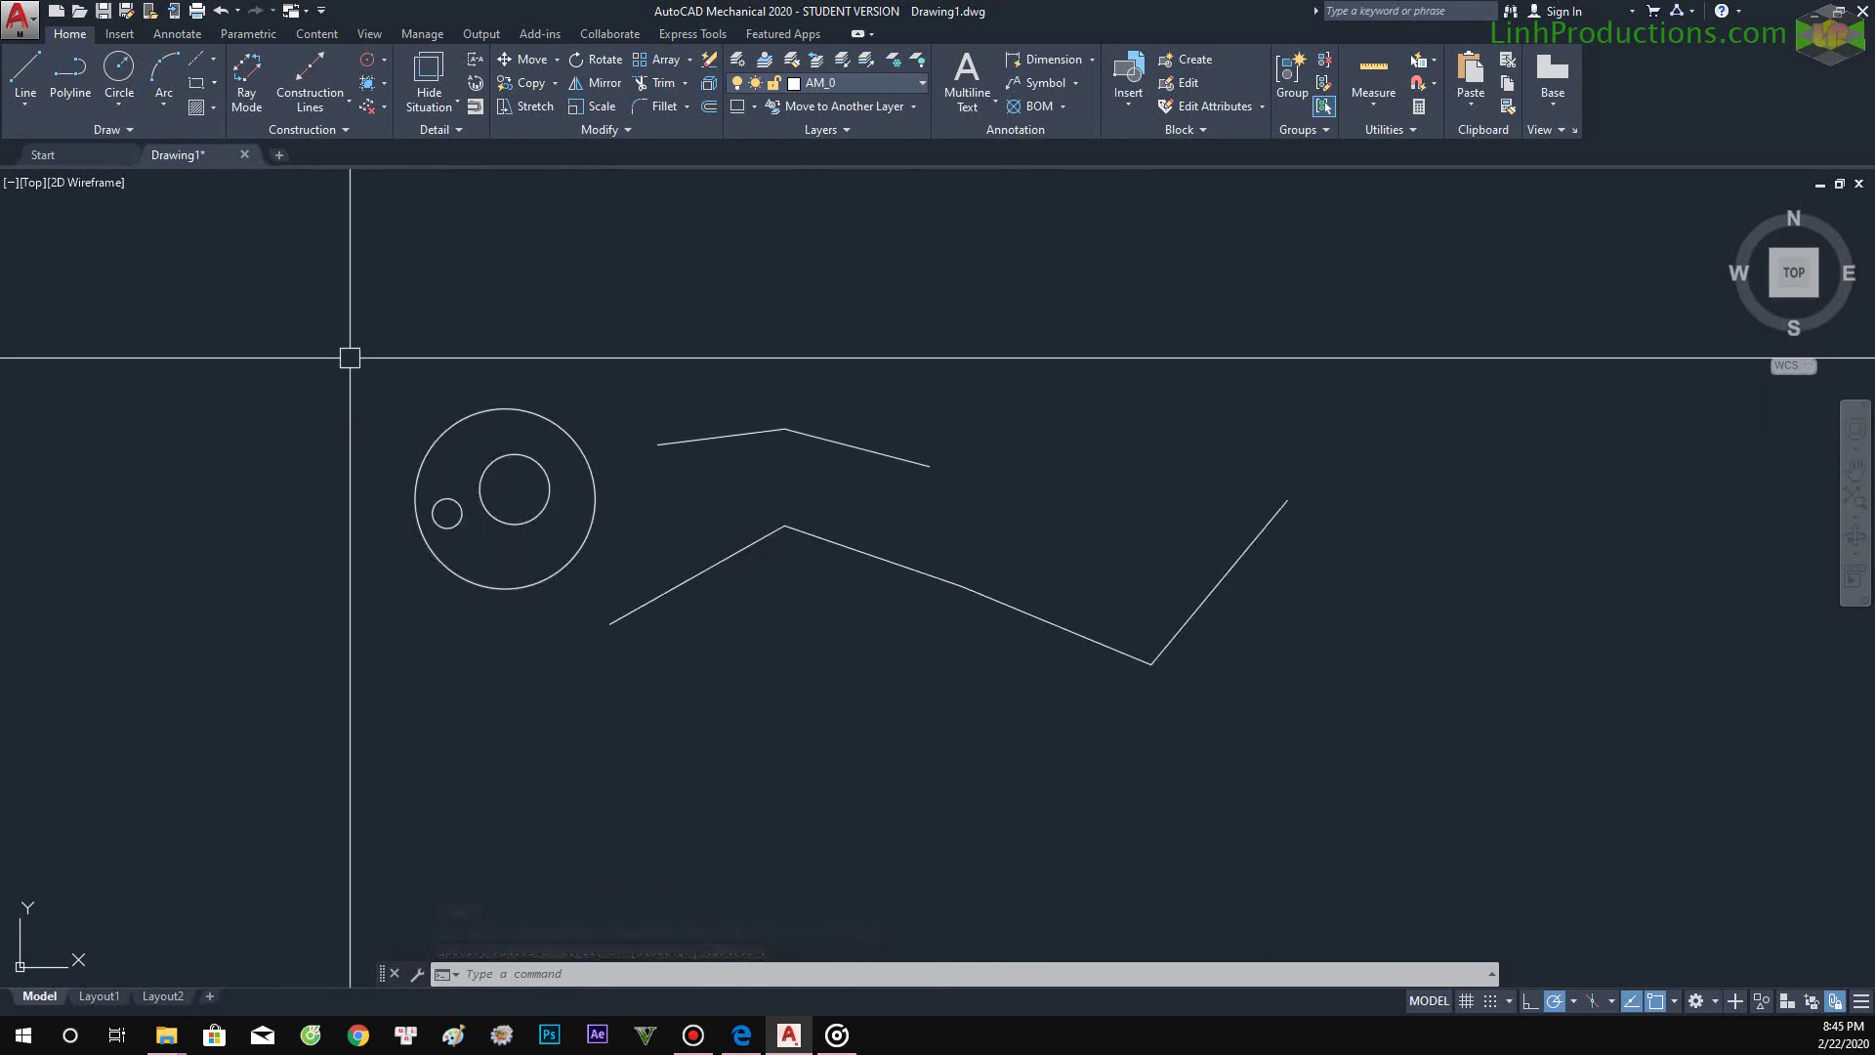